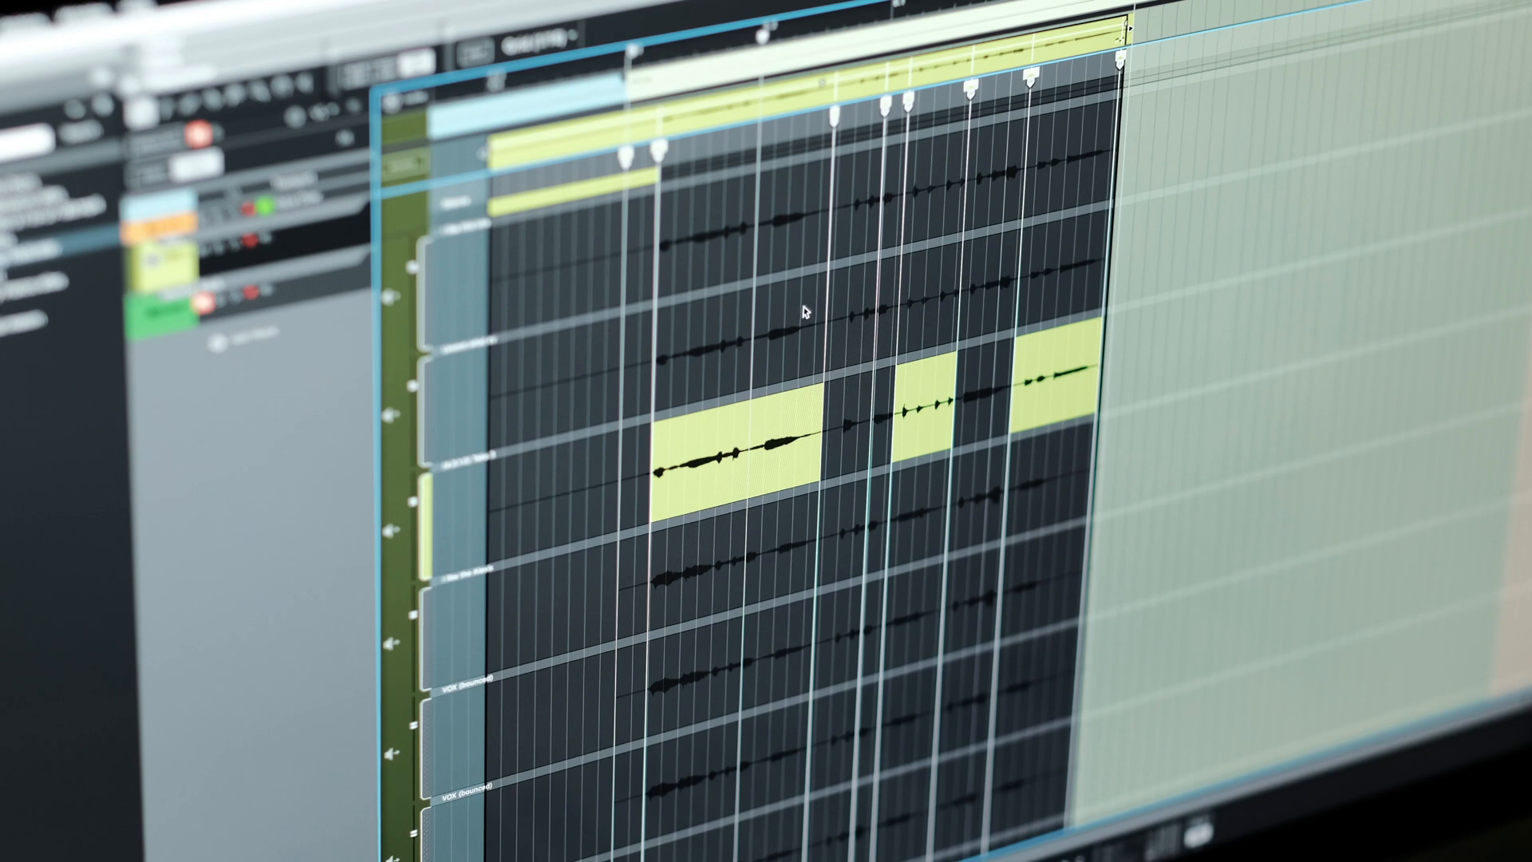
Use the topmost take for the first long segment of the vocal comp
click(798, 251)
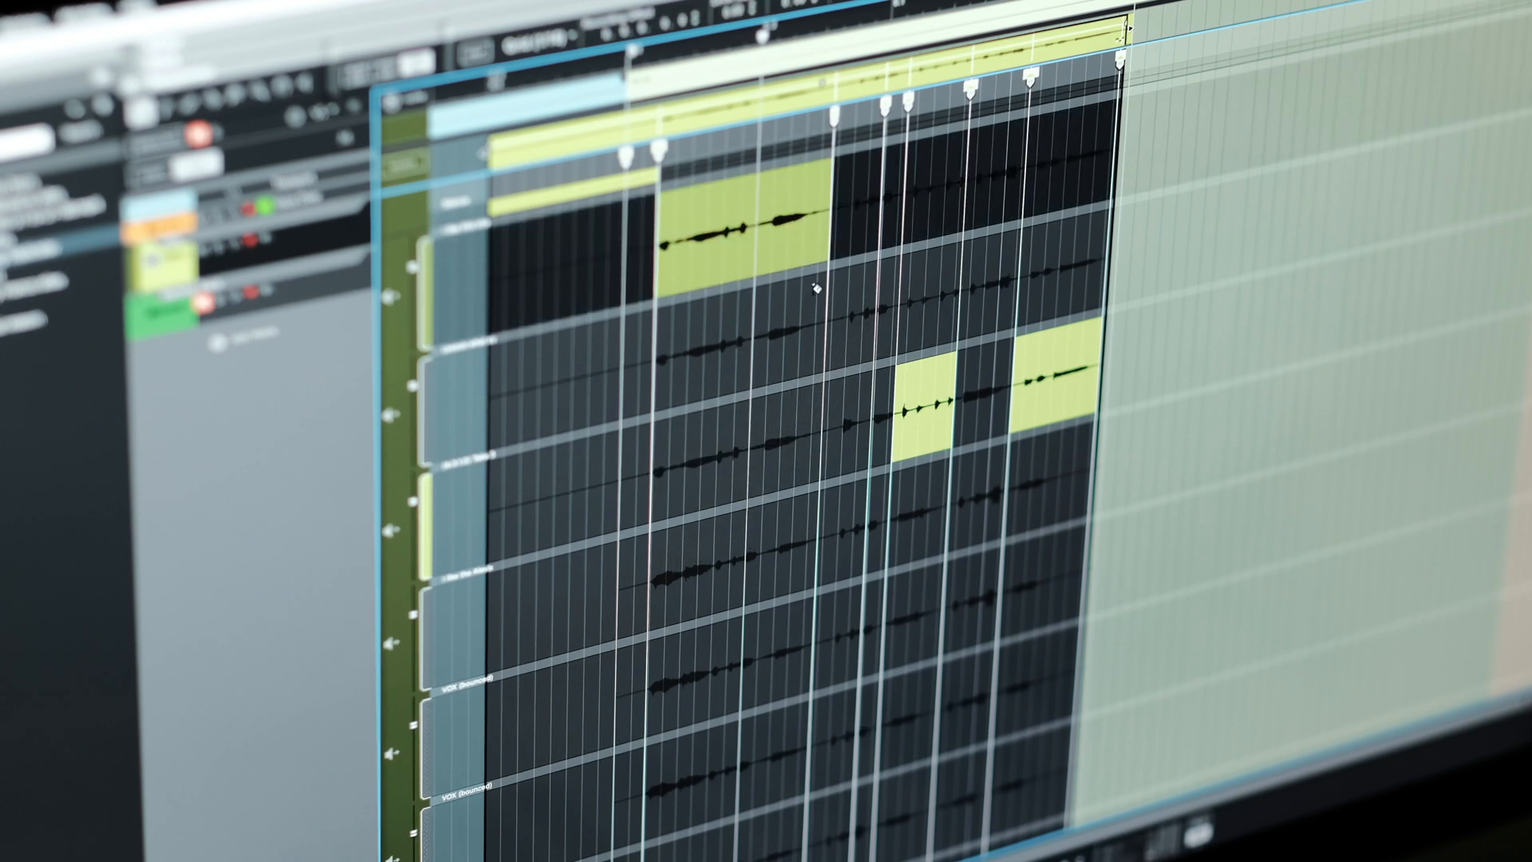
scroll(816, 288, down, 5)
scroll(869, 178, up, 2)
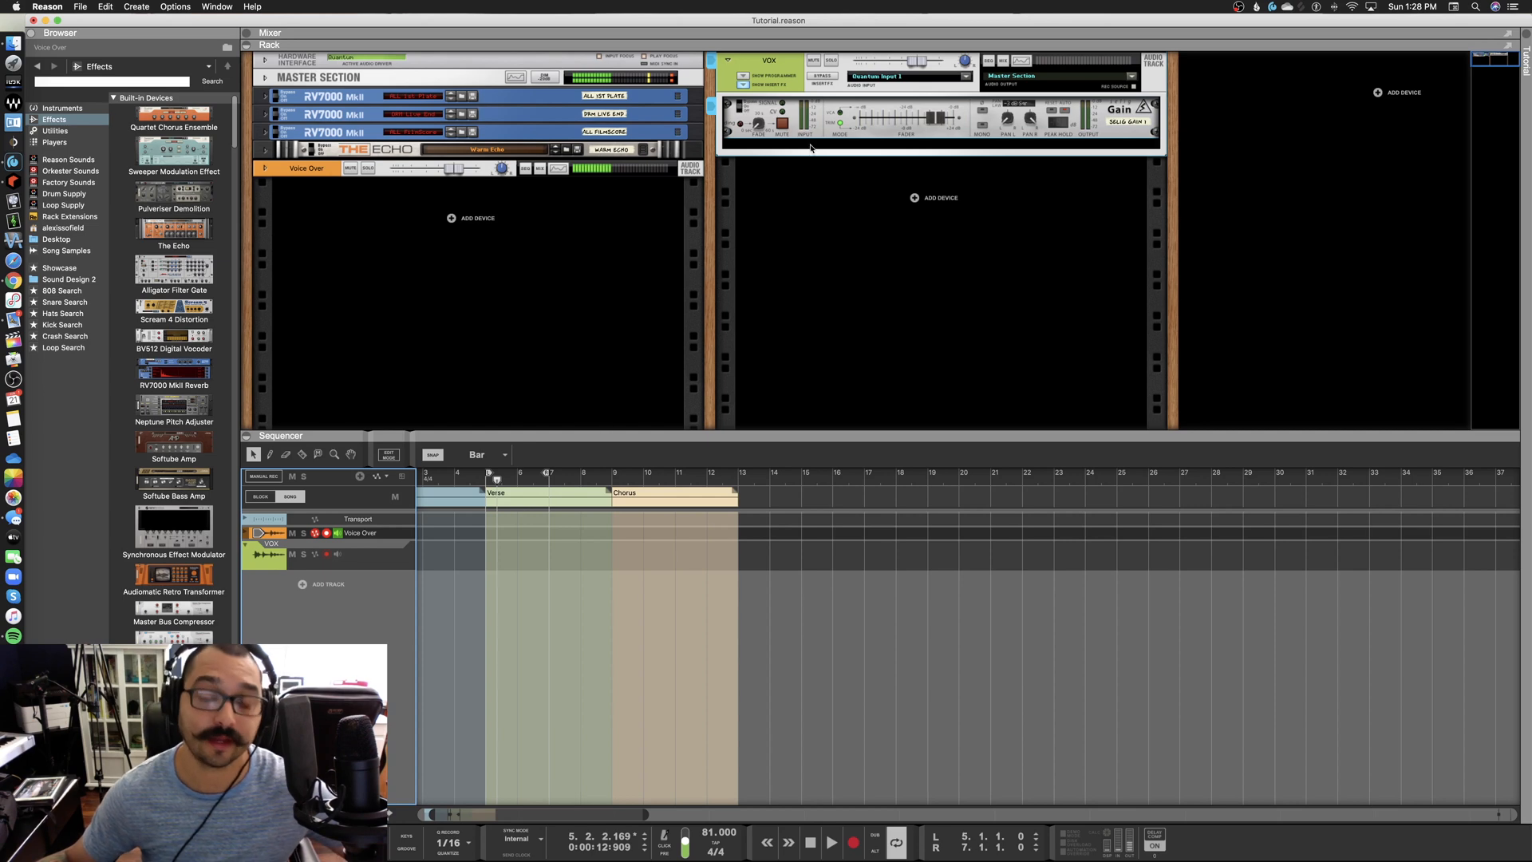
Hide the insert effects of the VOX channel in the rack
click(915, 200)
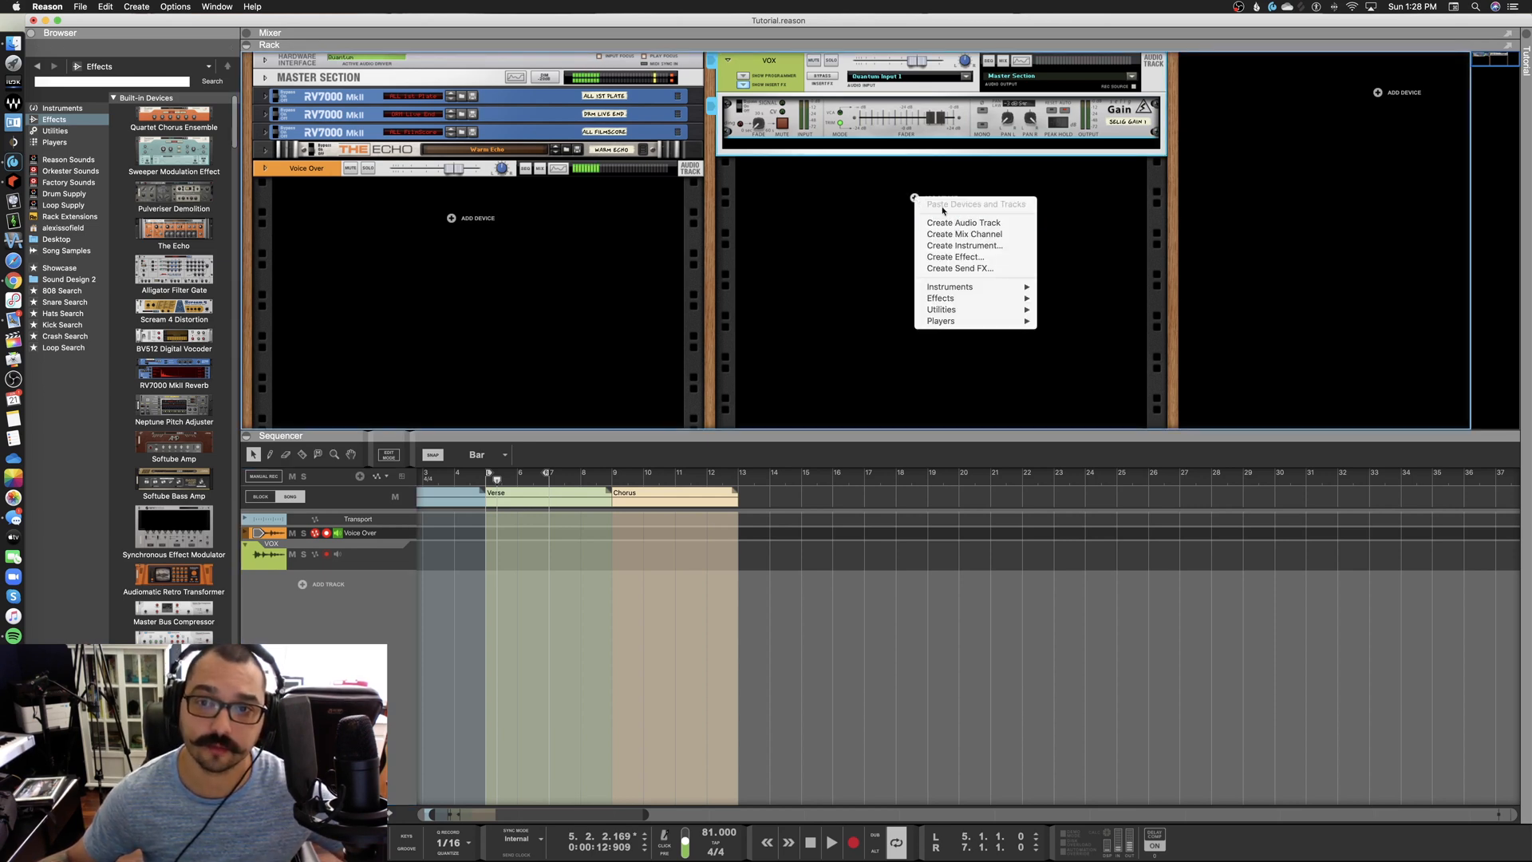
click(848, 125)
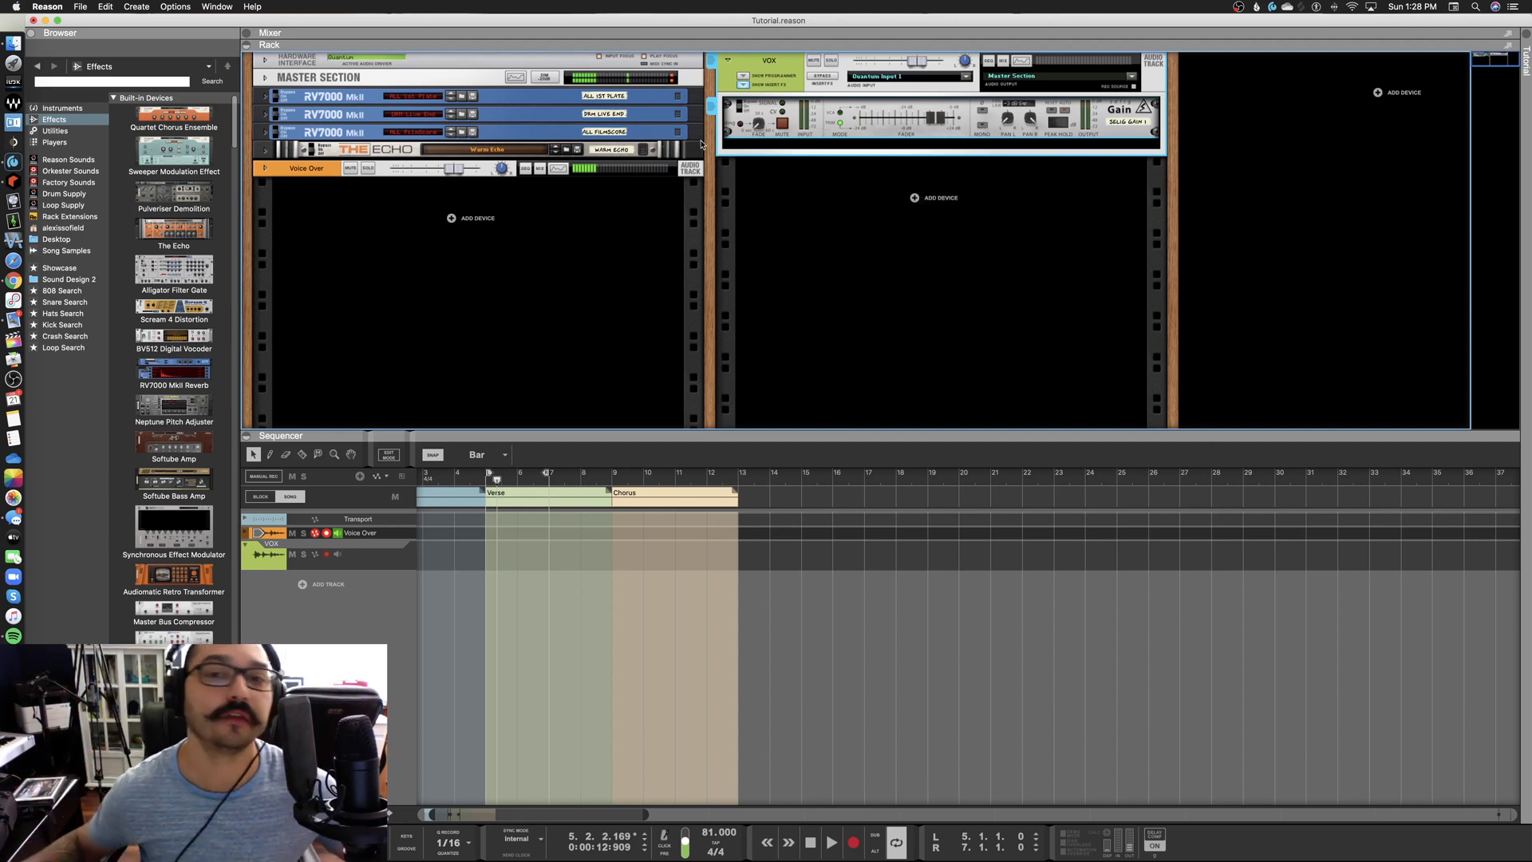
click(745, 86)
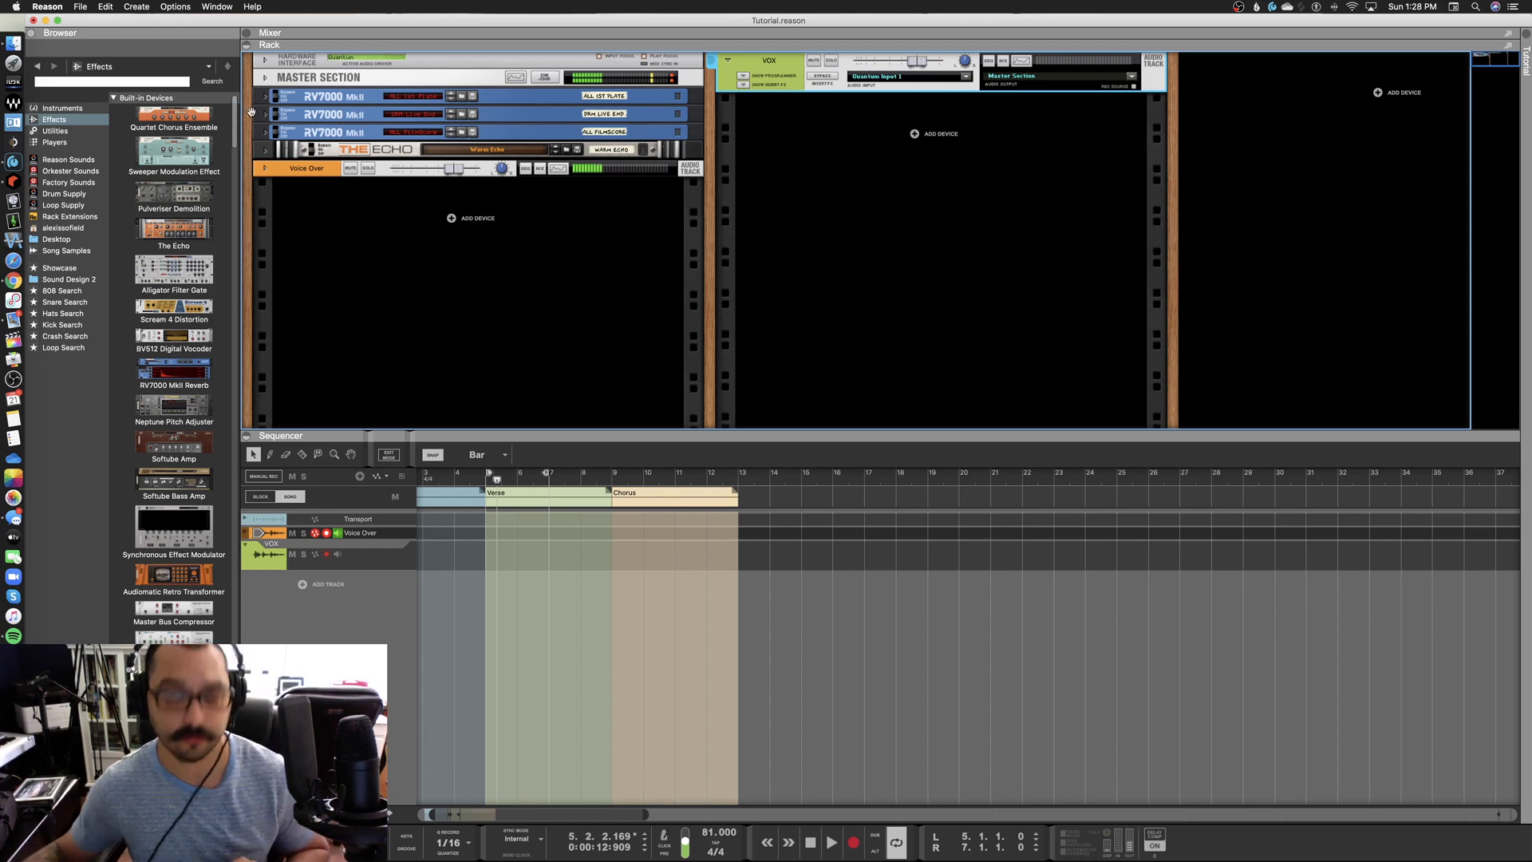
Look at the rack and the sequencer each at full size, and return to showing both
key(F6)
key(F7)
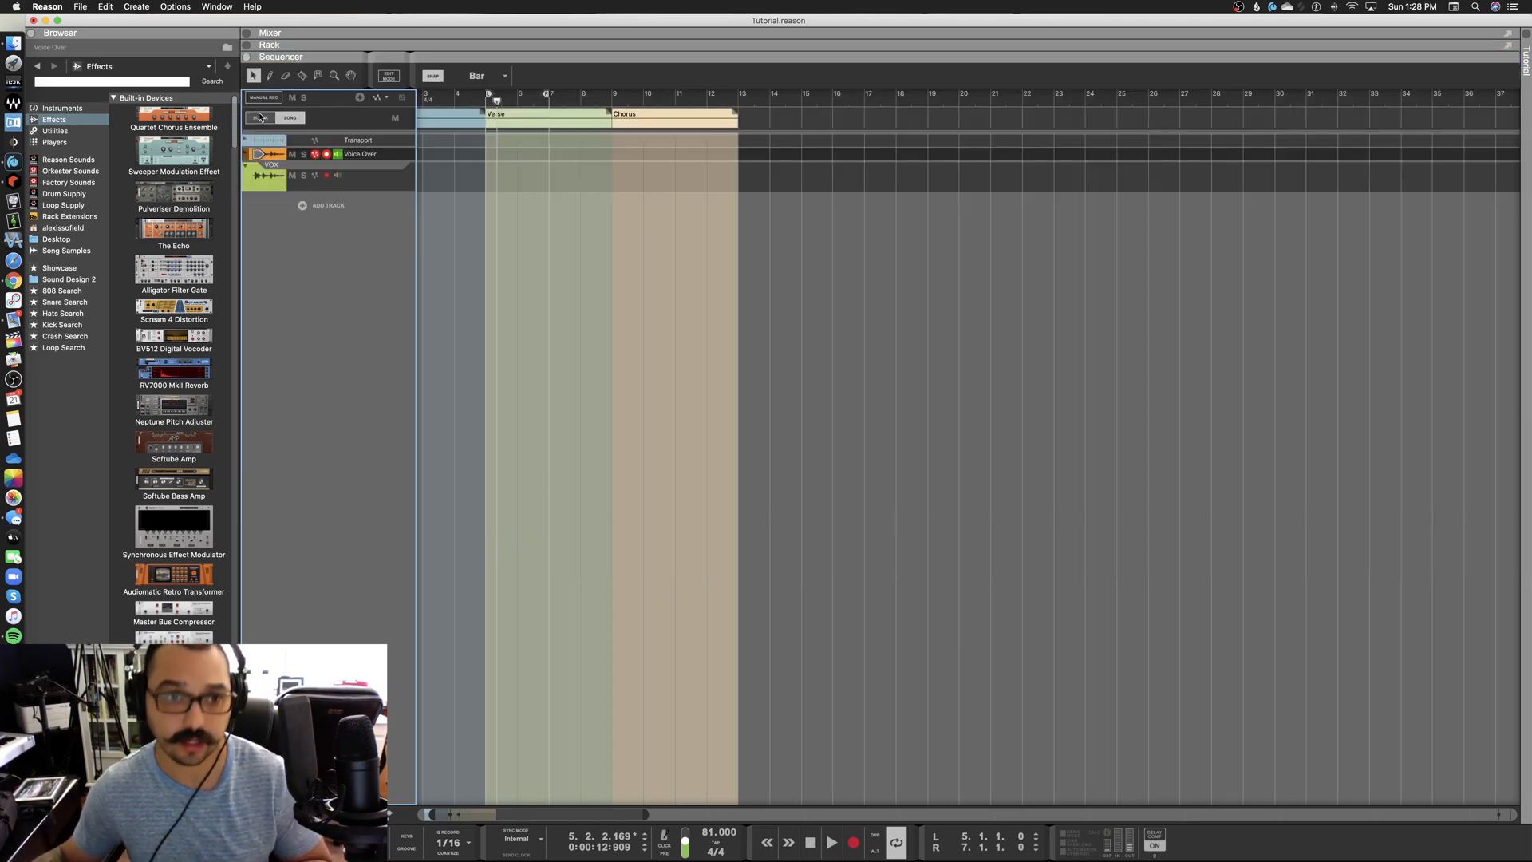
key(F6)
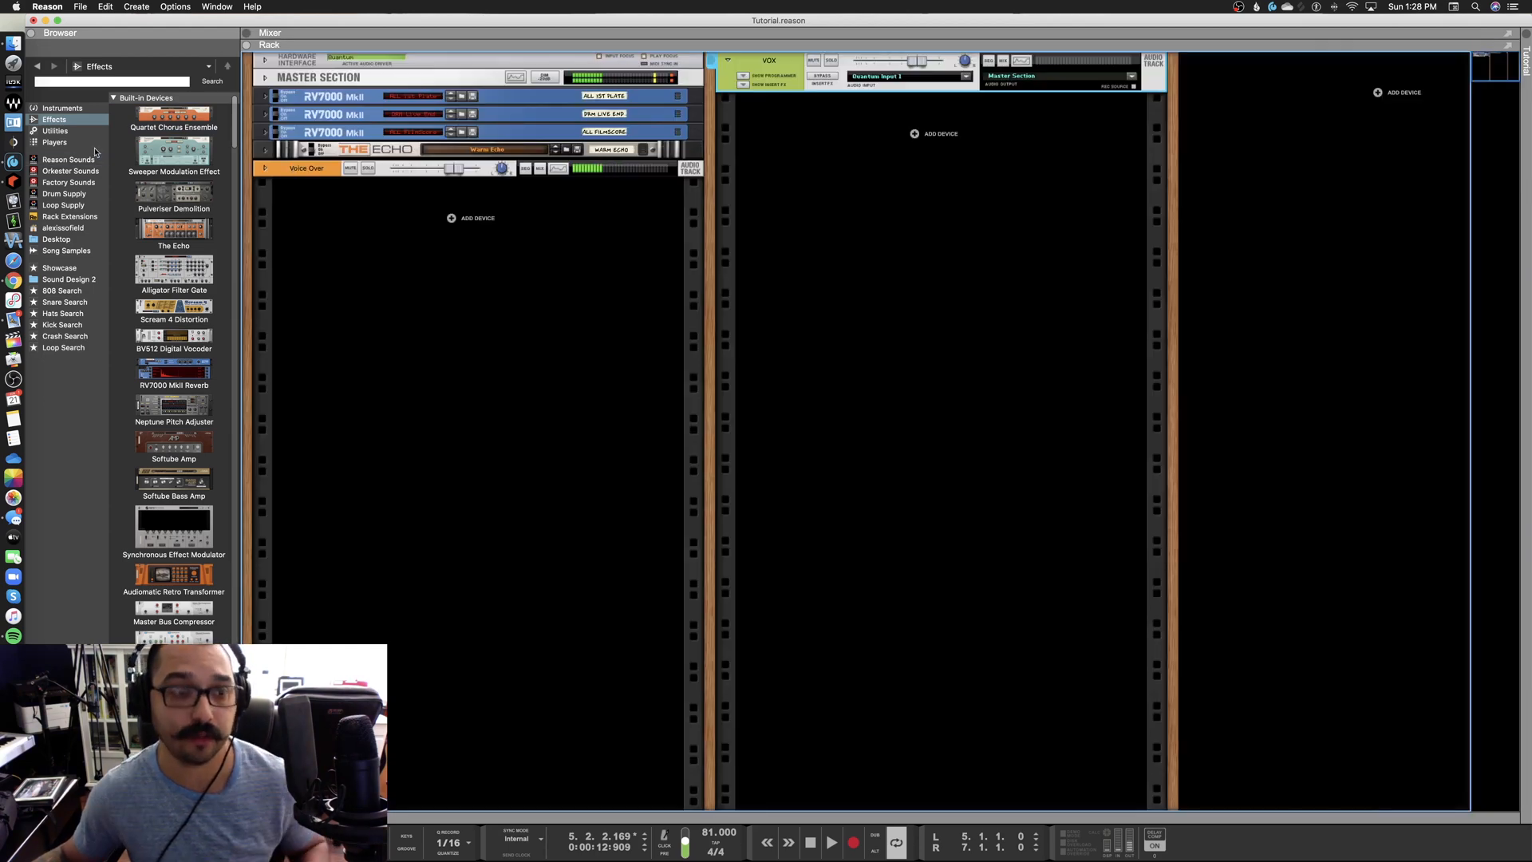
key(F7)
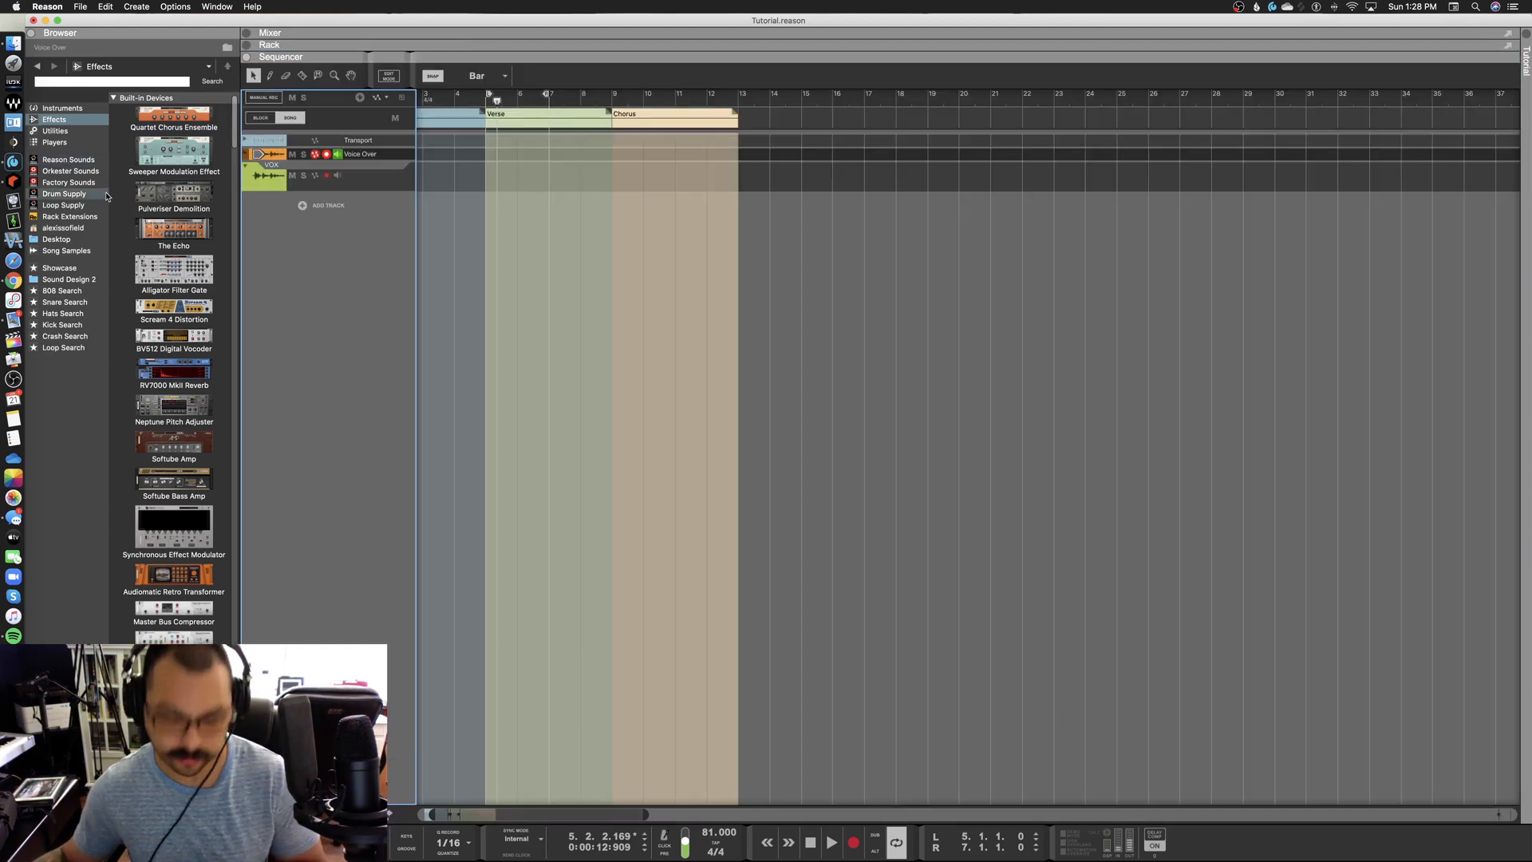
click(133, 186)
key(F6)
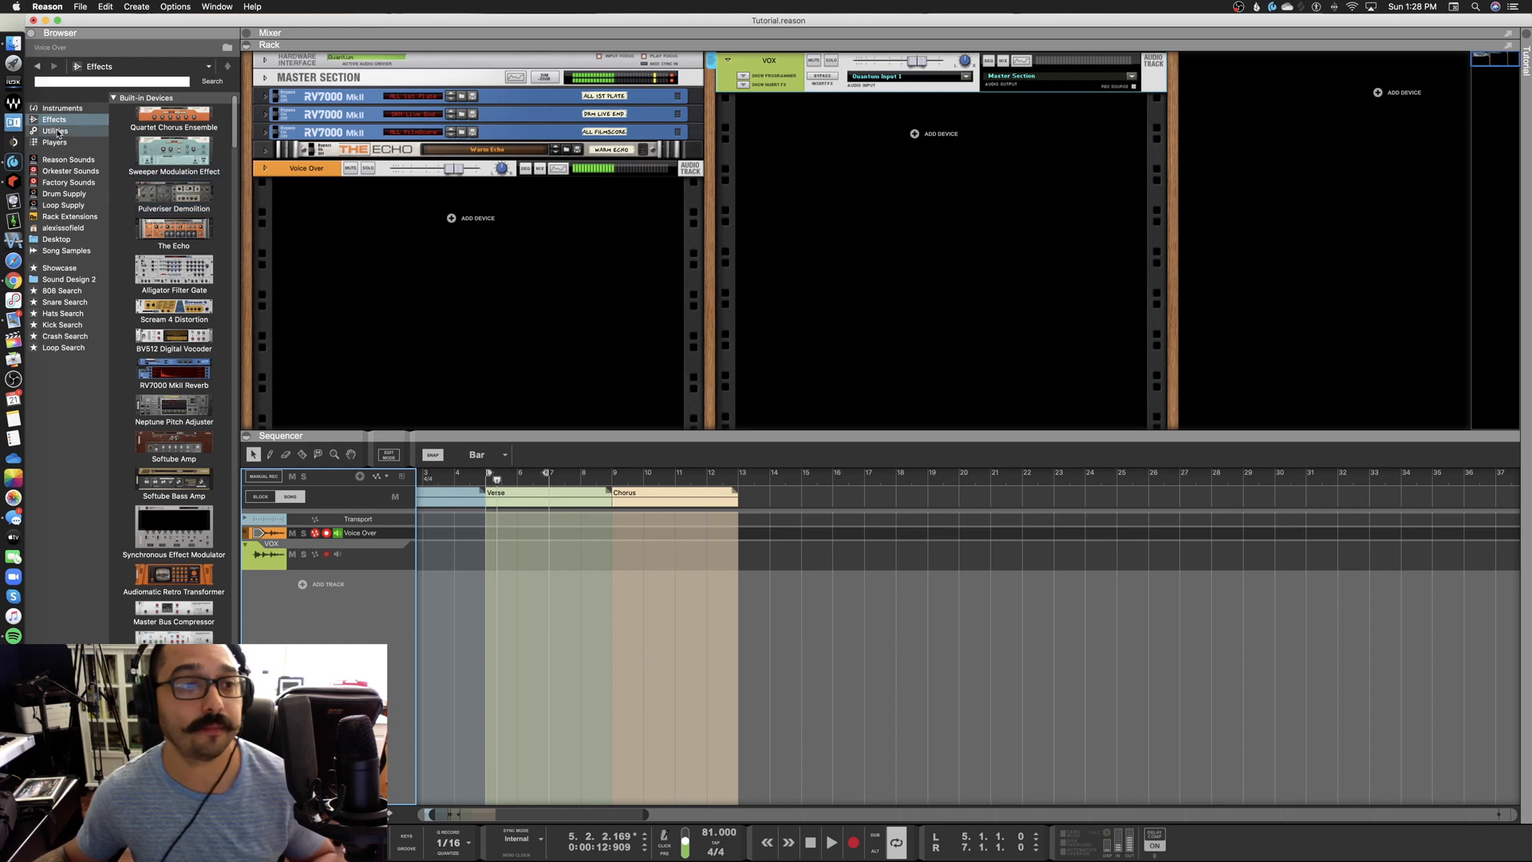
Import Backing Track.wav from the Desktop as a new audio track and disarm that track's recording
click(79, 239)
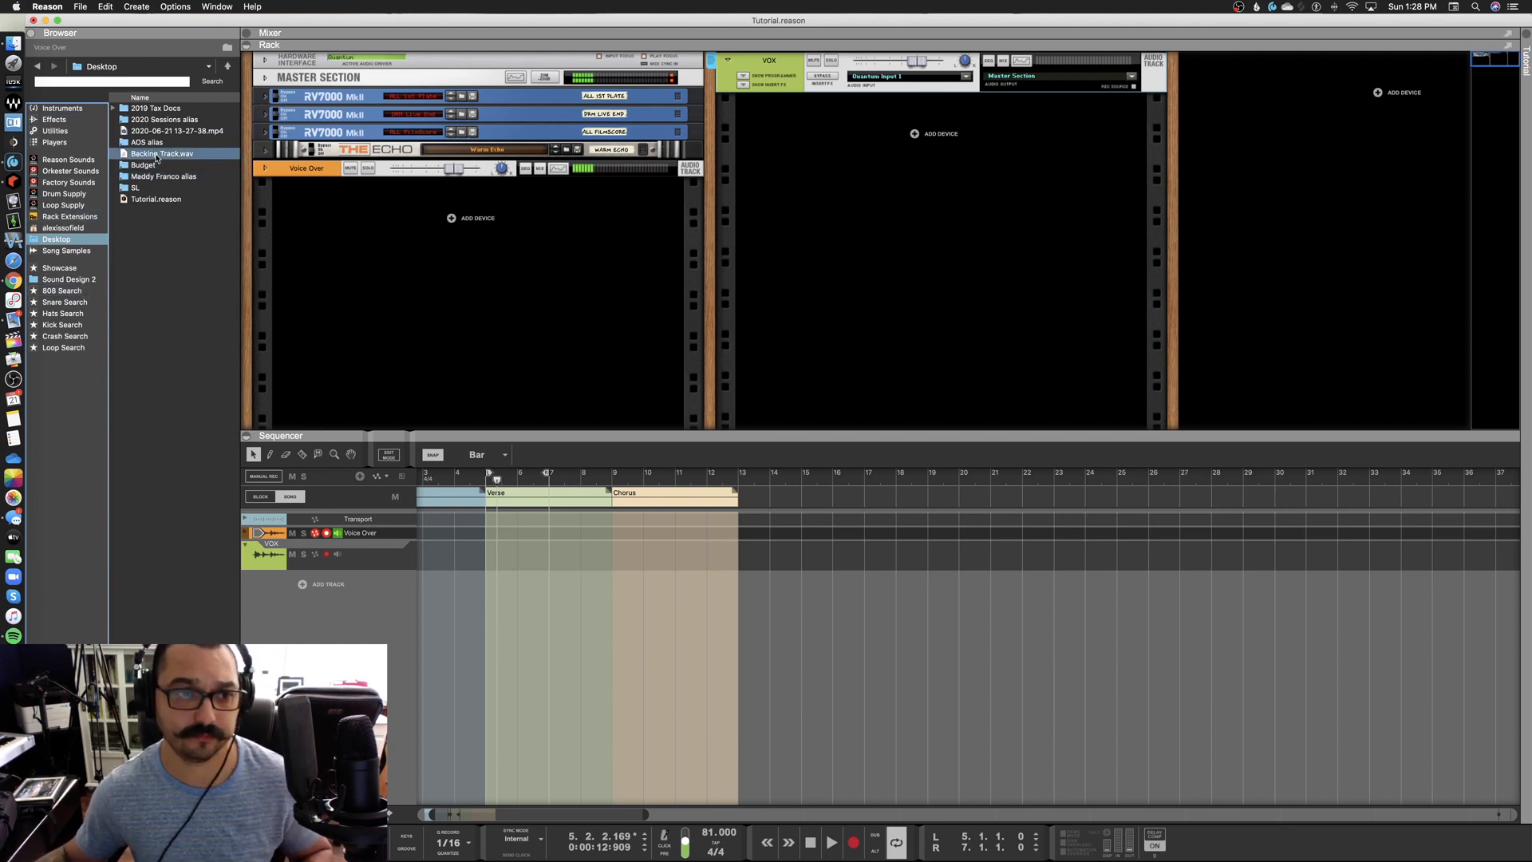
drag(157, 158, 306, 569)
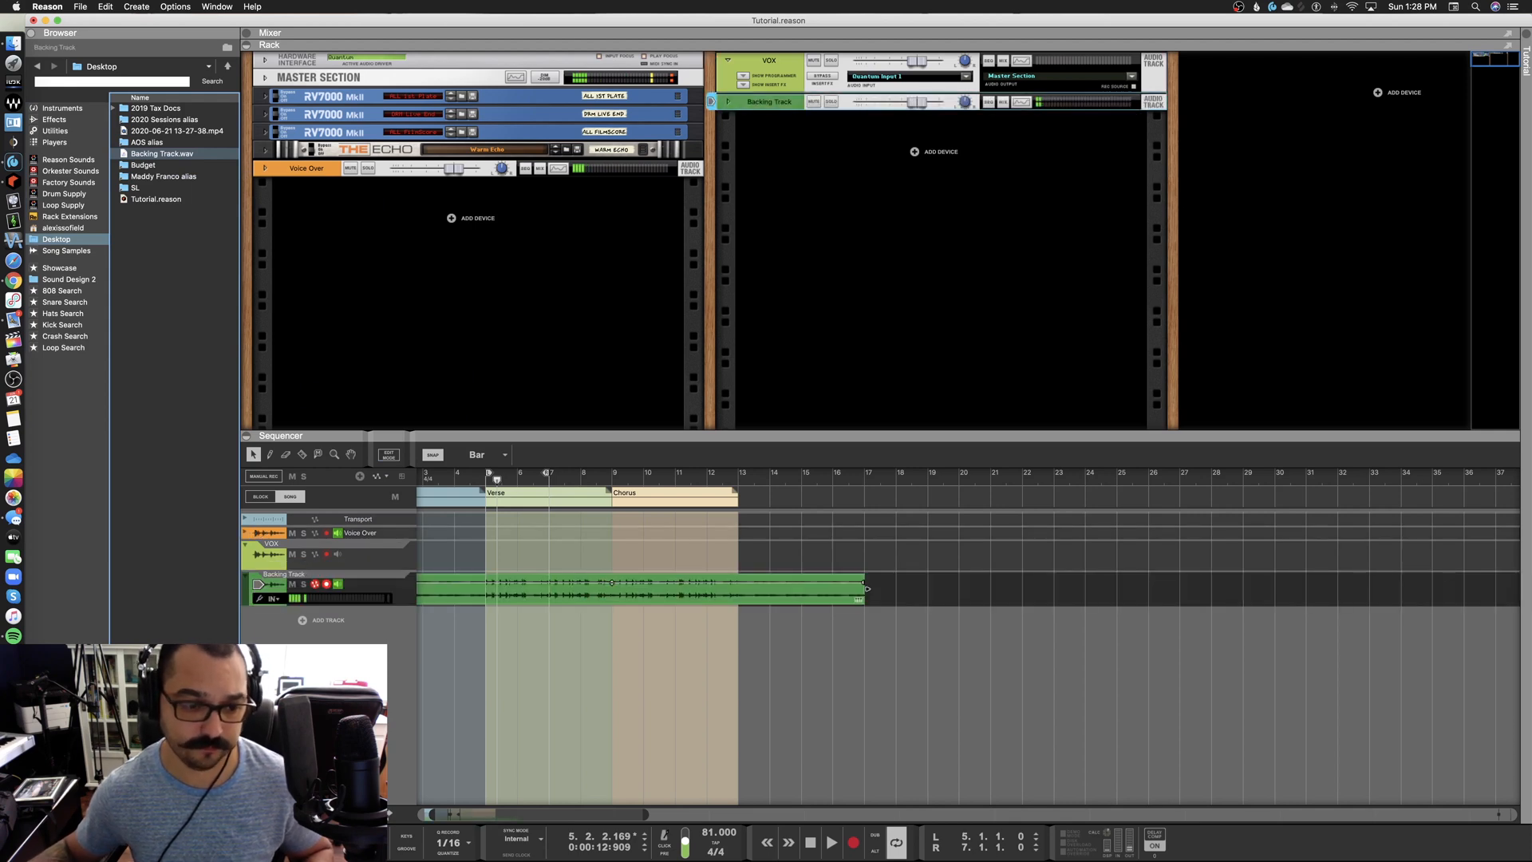
click(315, 584)
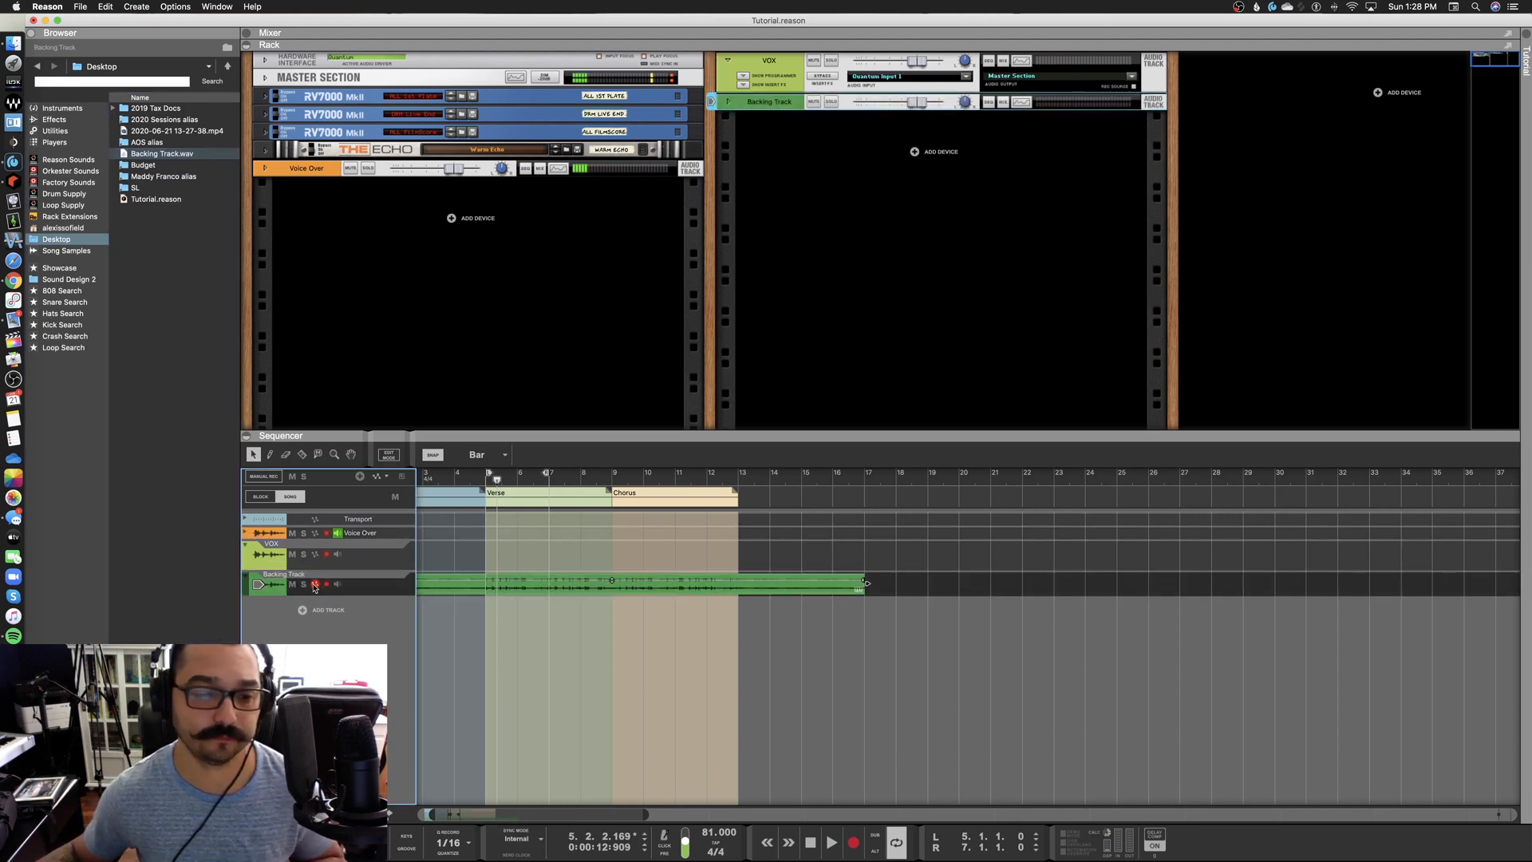
Play the backing track through the start of the verse, and enable input monitoring on the VOX track
click(458, 483)
key(space)
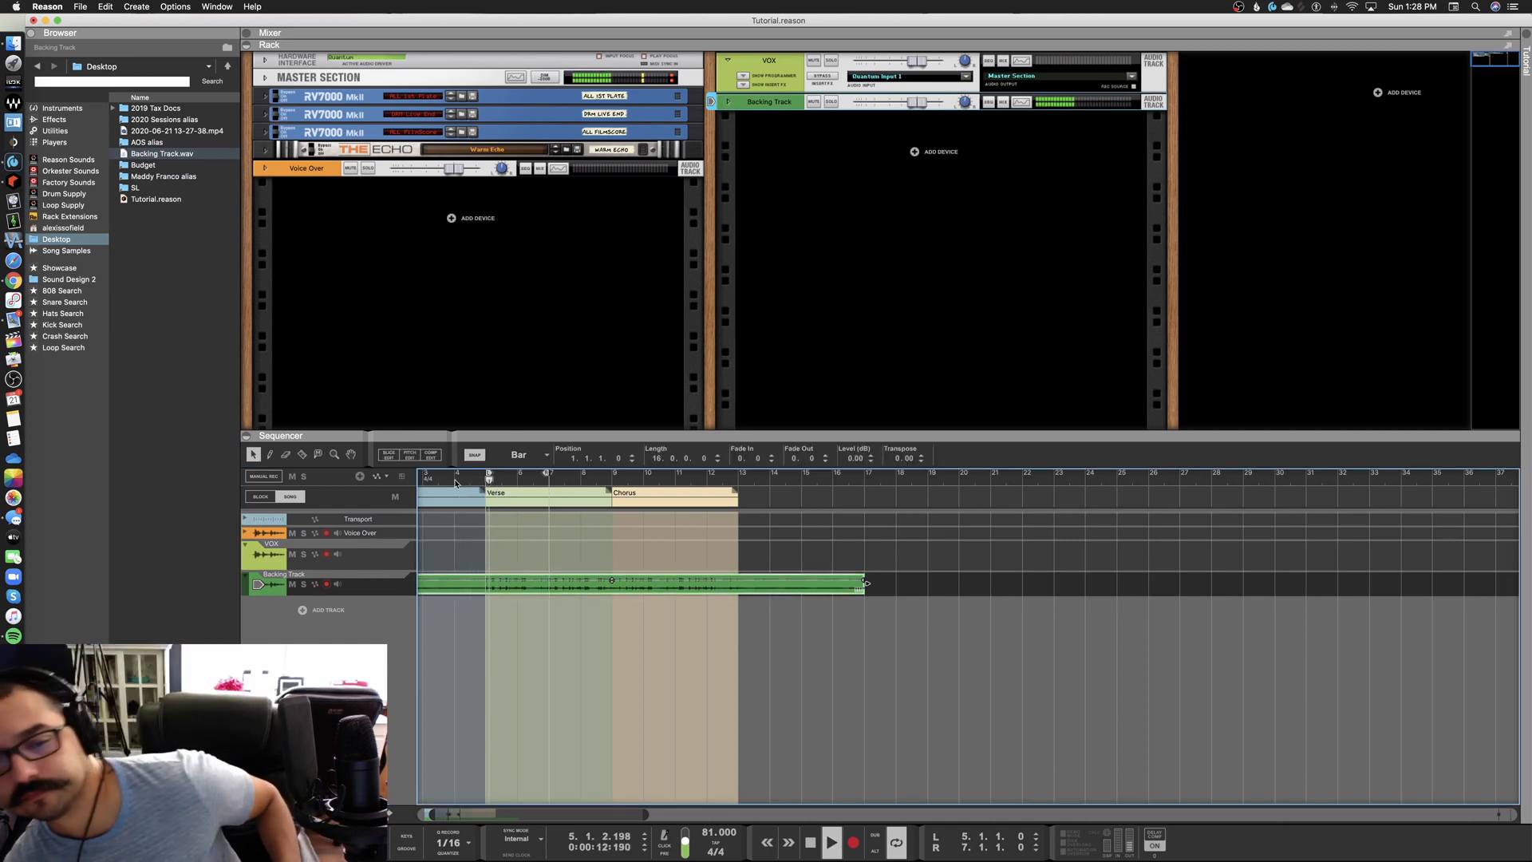
scroll(582, 547, left, 2)
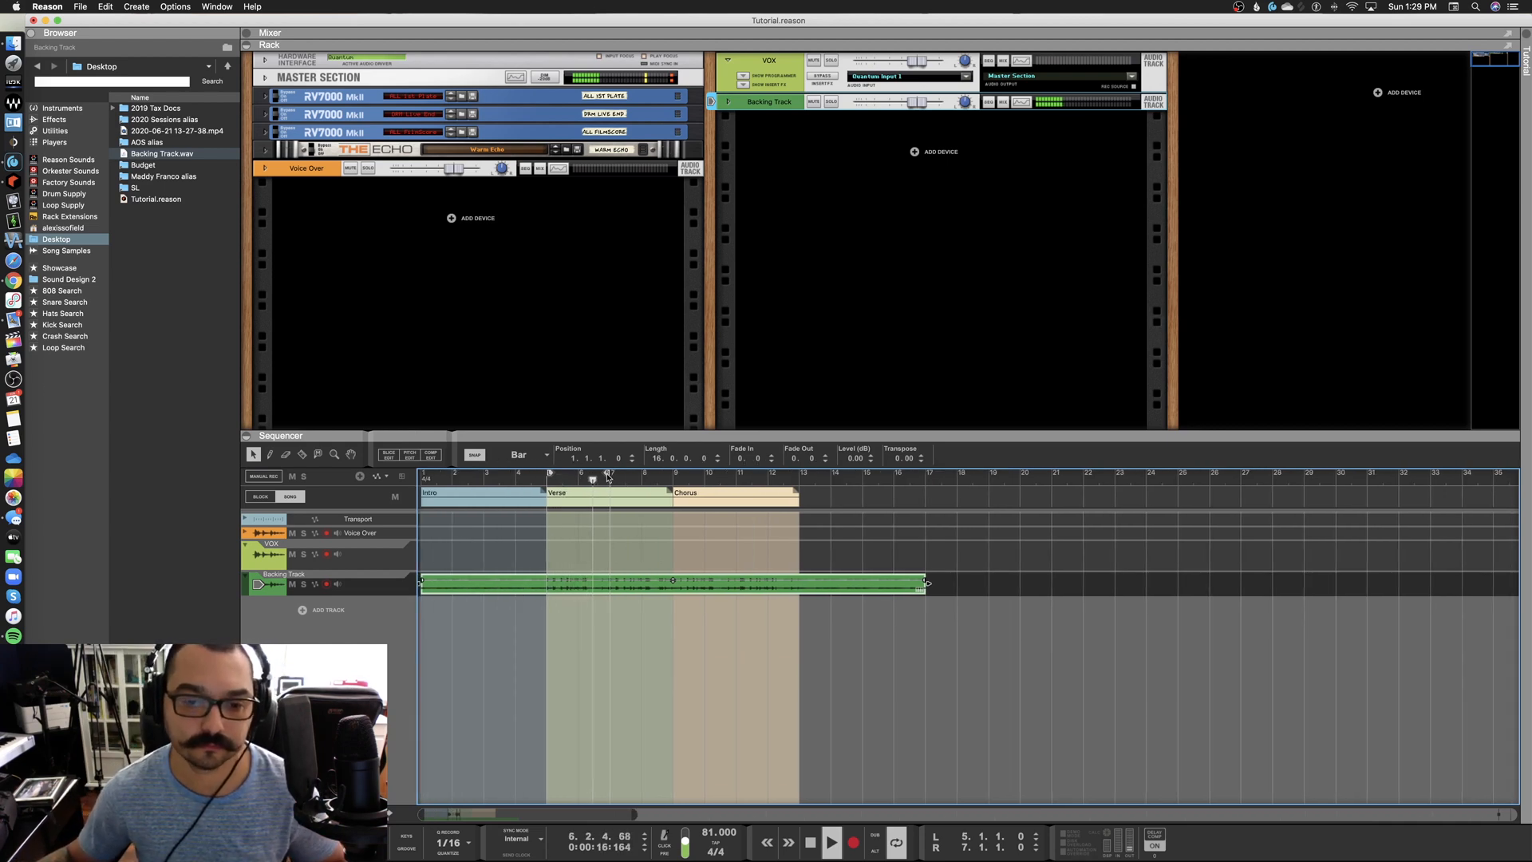
key(space)
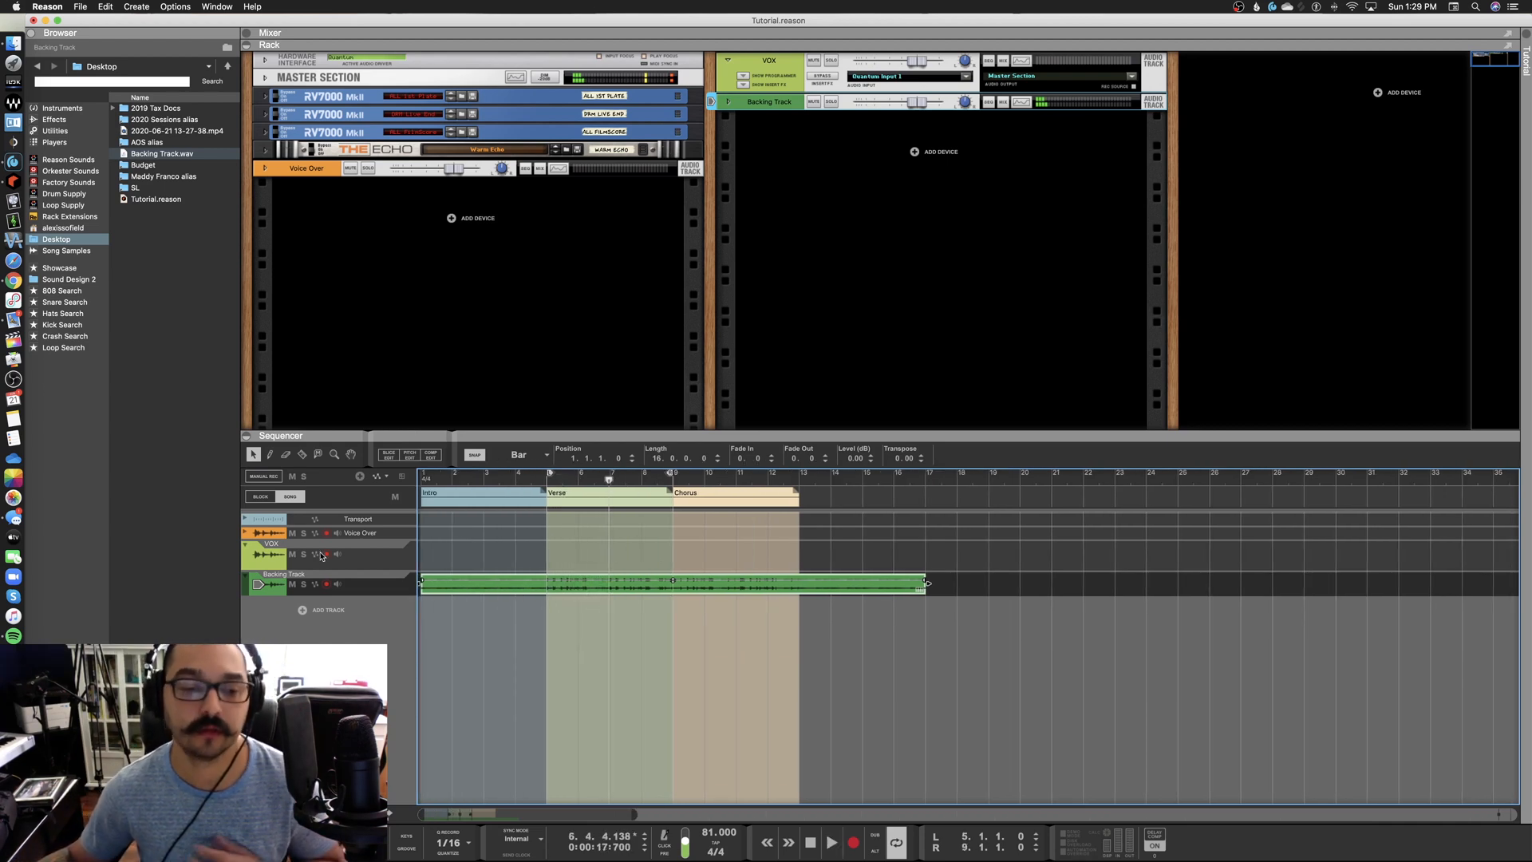
click(338, 553)
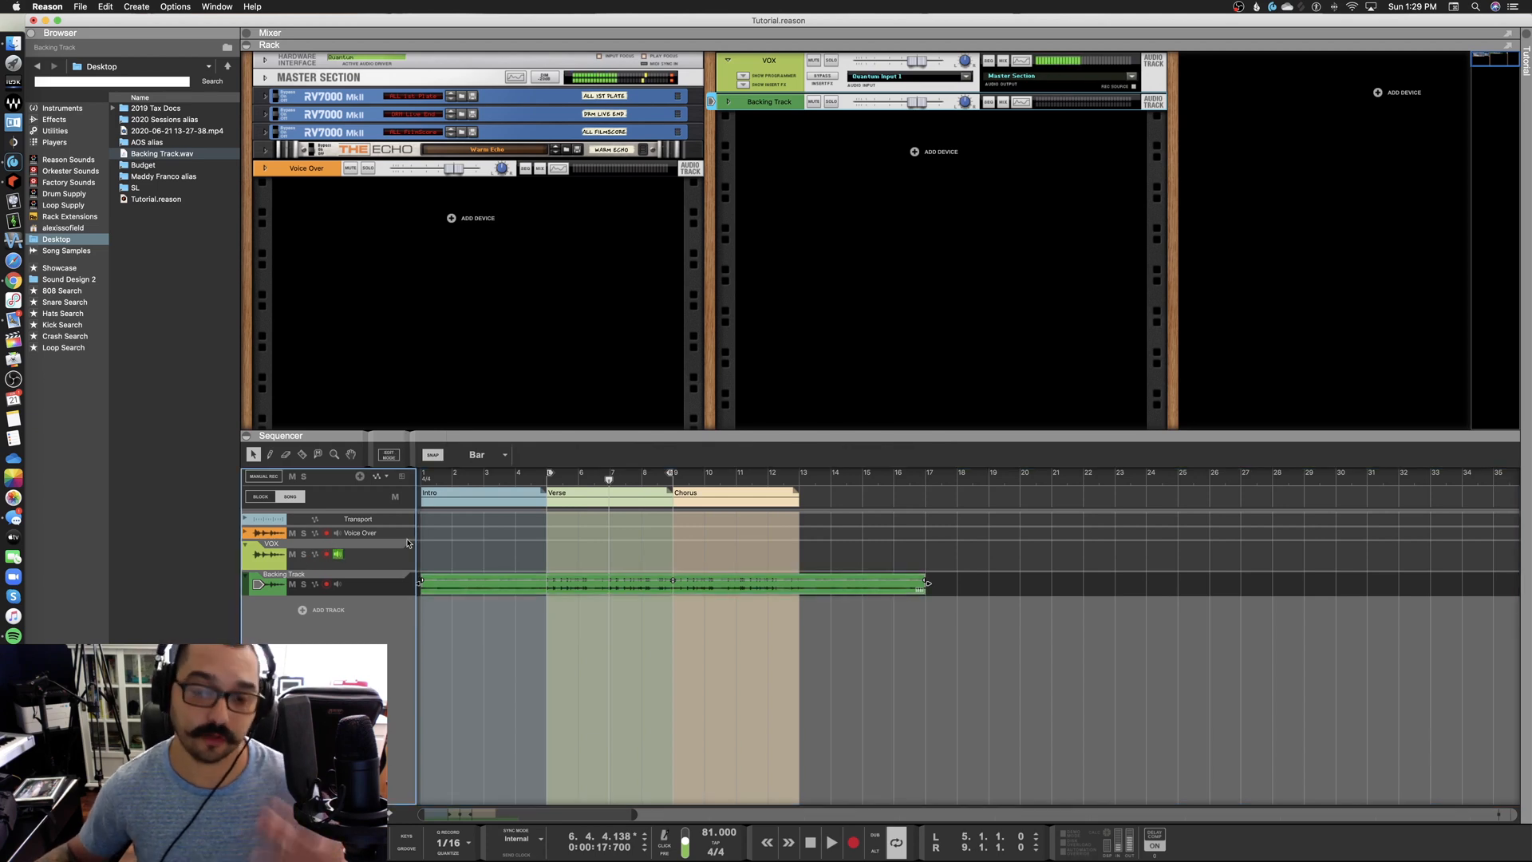
Inspect the Intro and Verse song blocks and check the Enable Blocks option
click(477, 499)
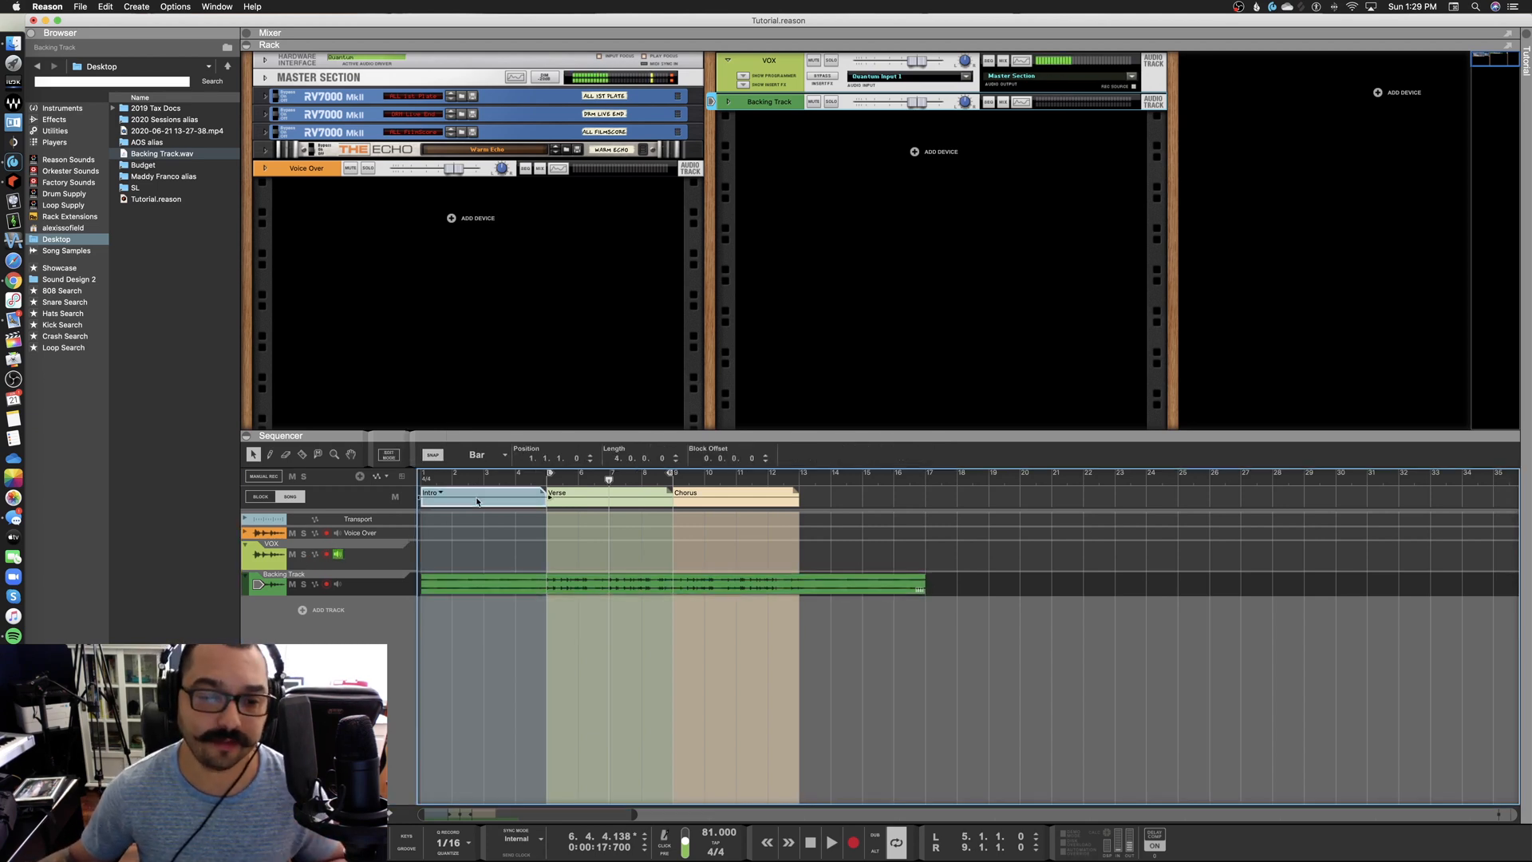
click(569, 503)
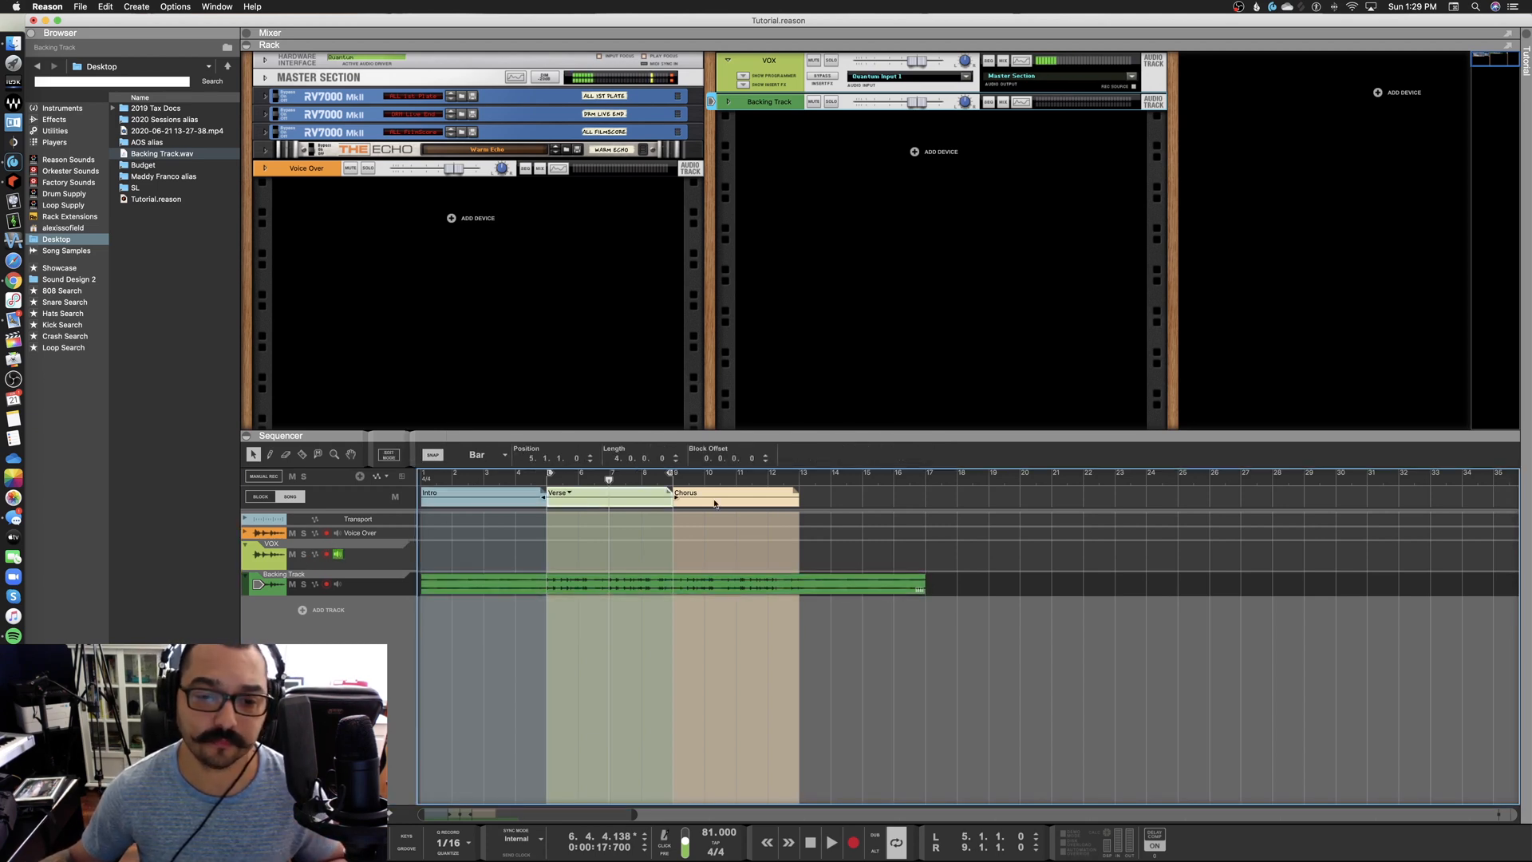
click(483, 501)
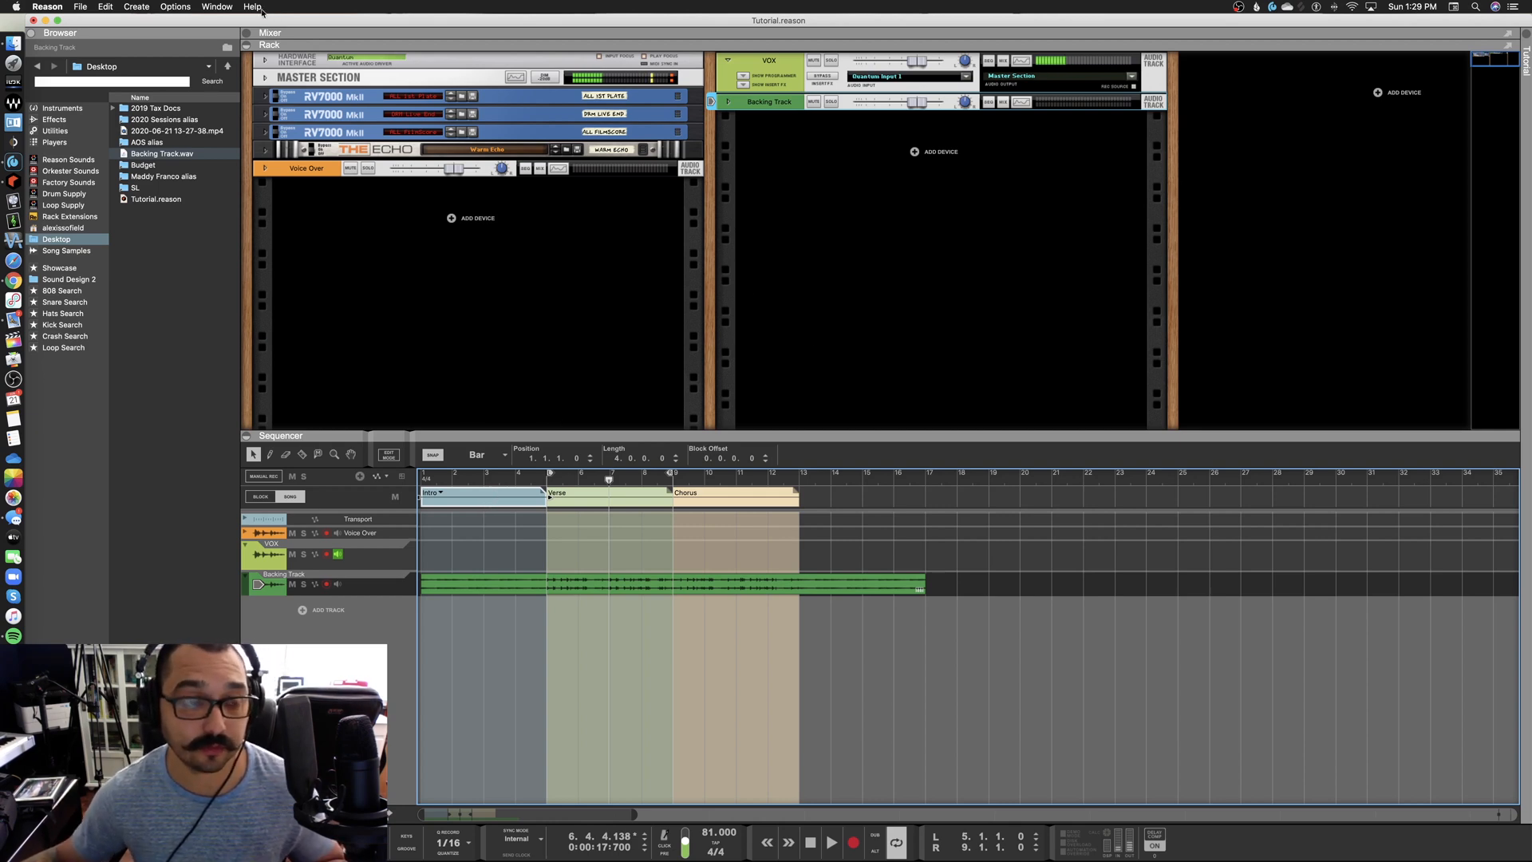
click(175, 6)
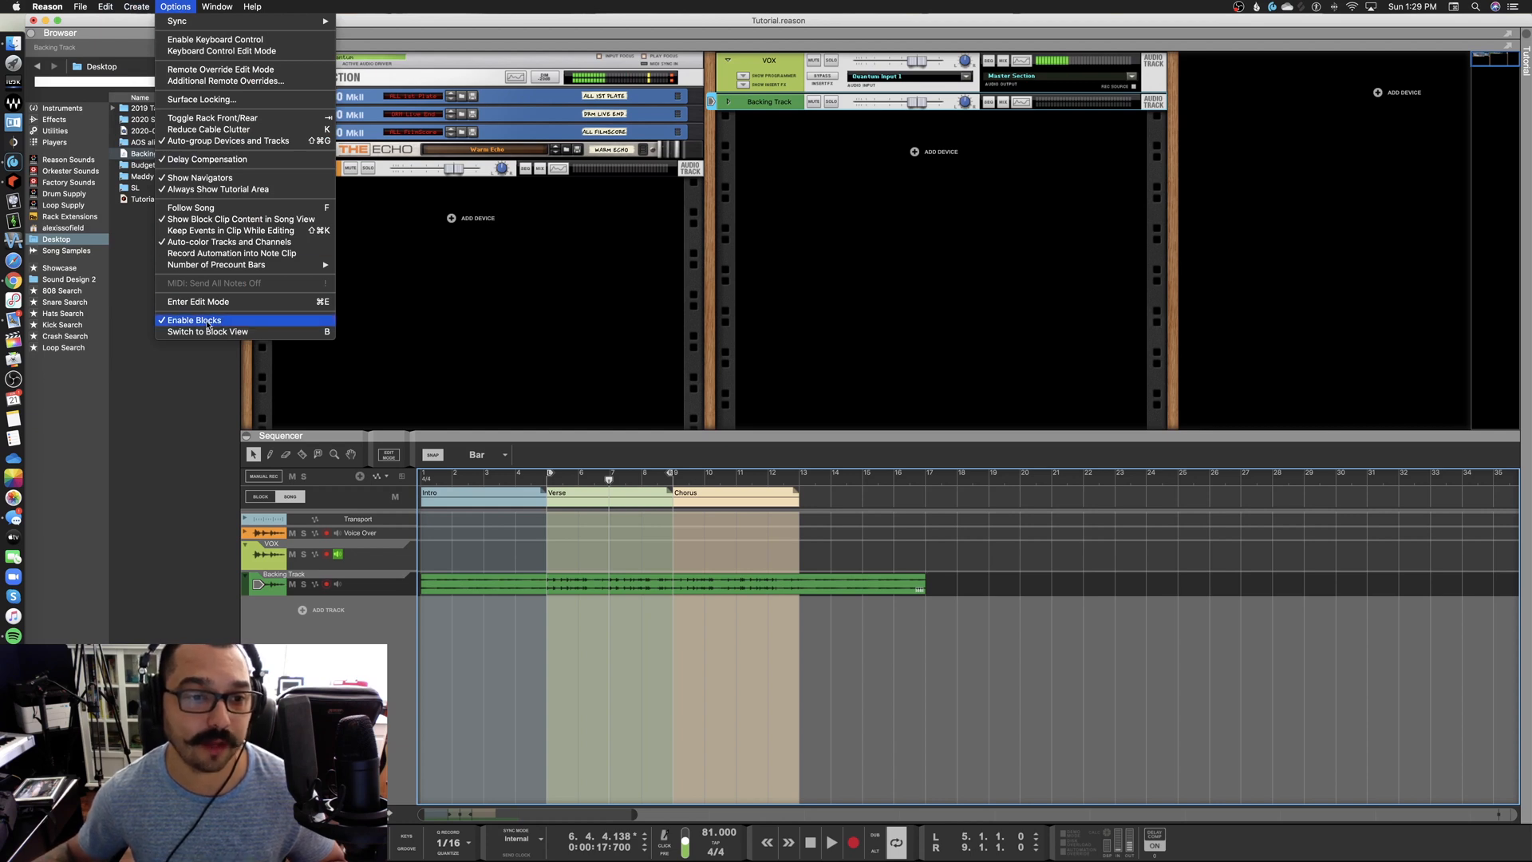
click(670, 350)
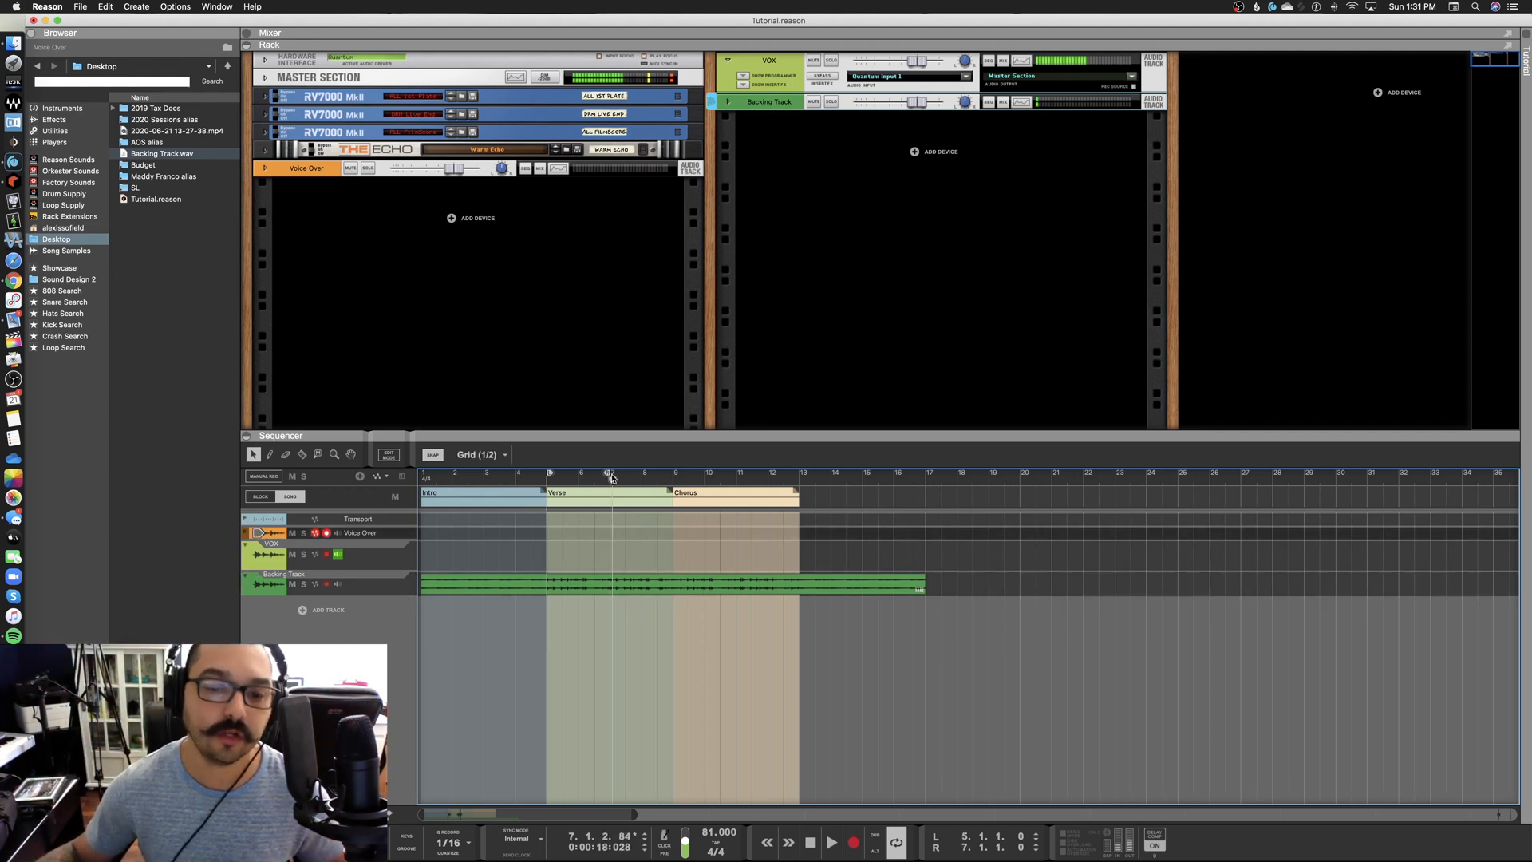
Place the playhead at 4.3.1.0 just before the verse and arm the VOX track for recording
scroll(609, 476, up, 2)
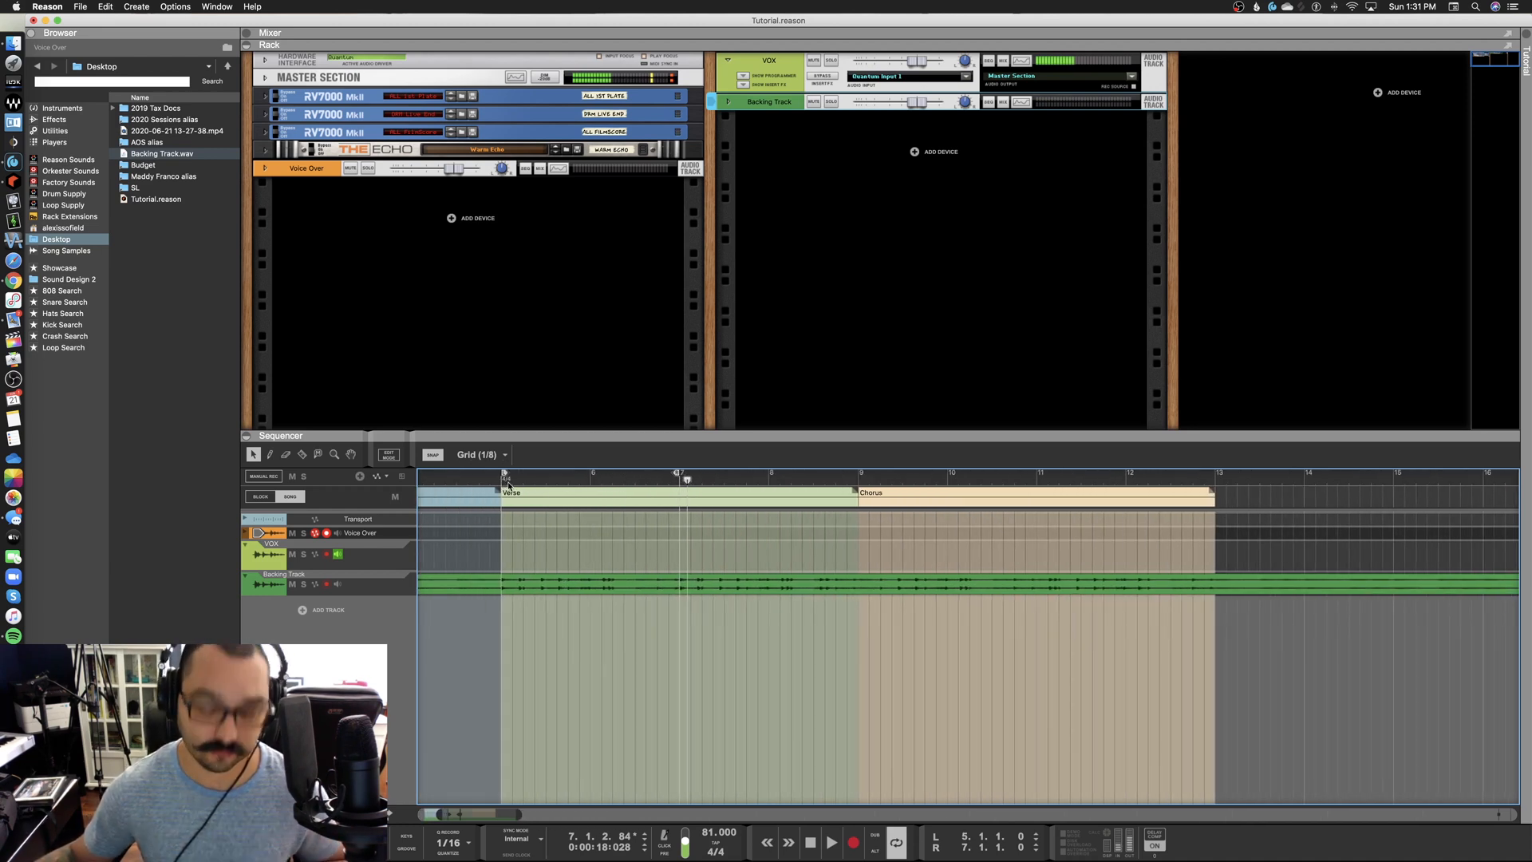
scroll(508, 486, down, 2)
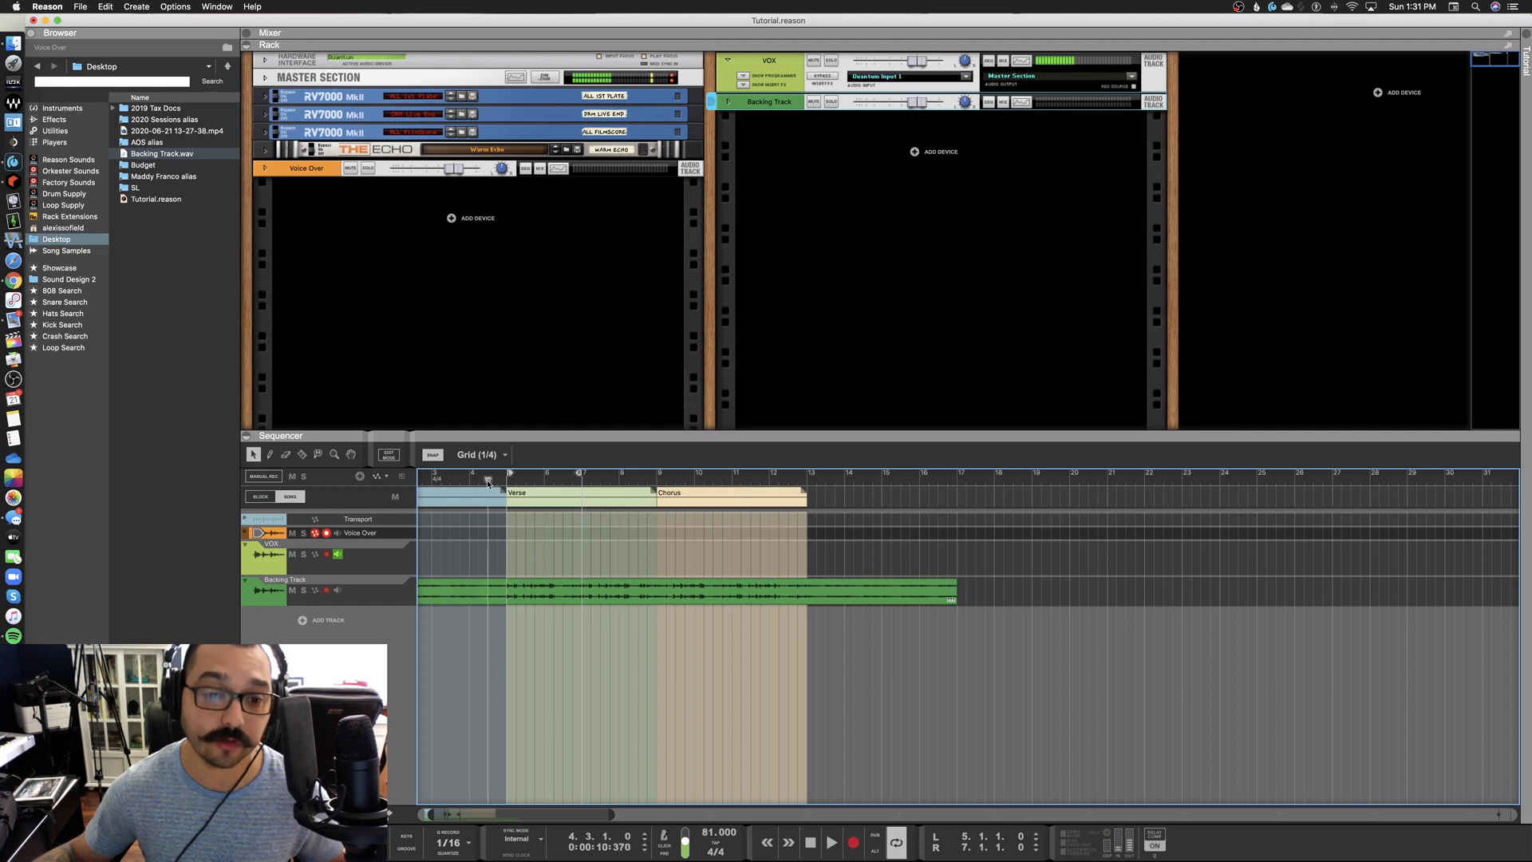
click(488, 480)
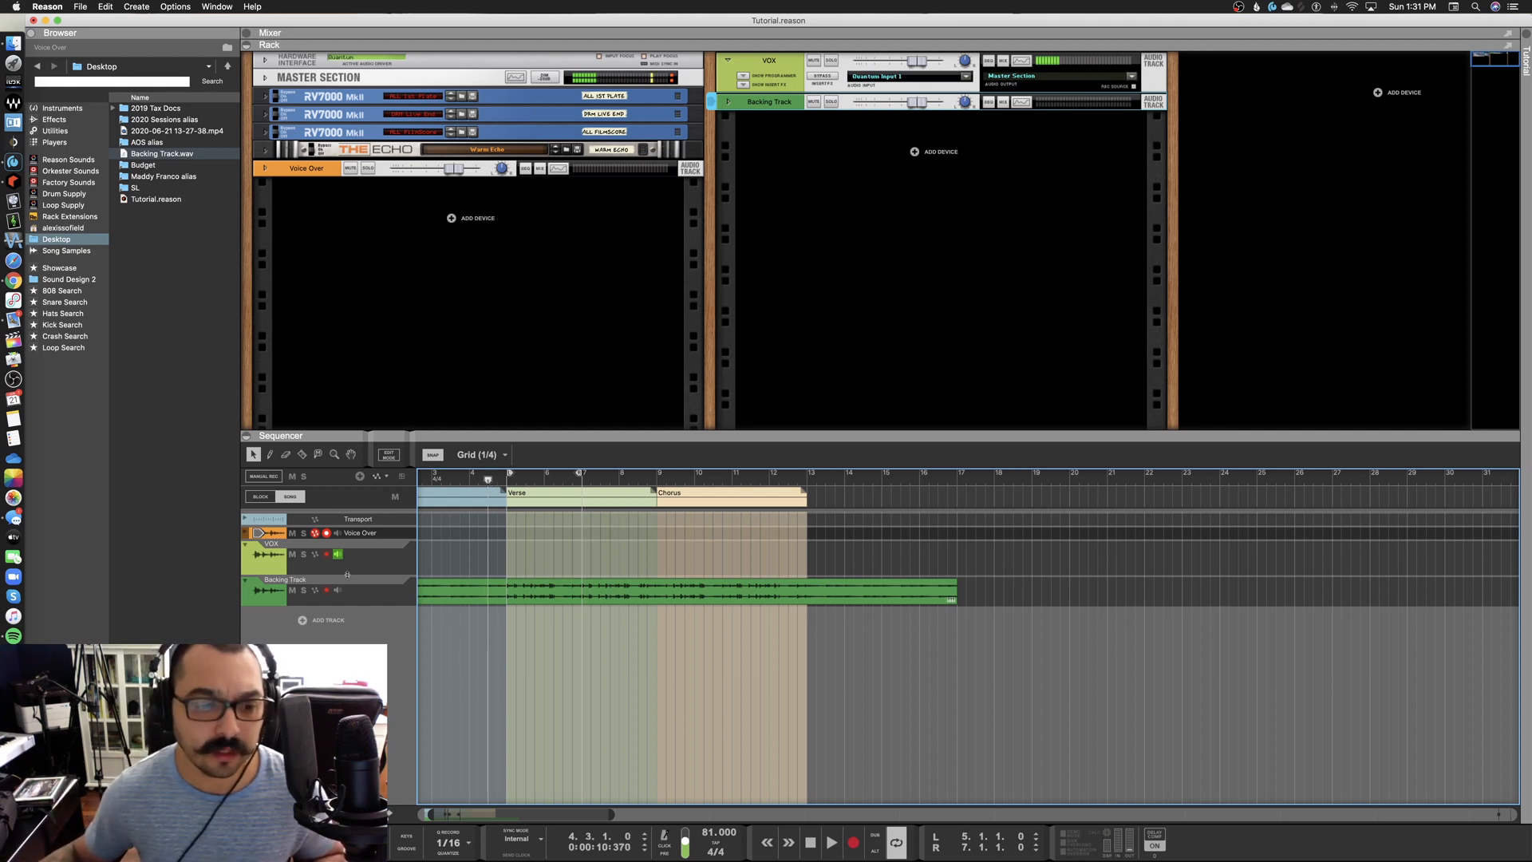
click(326, 555)
click(325, 555)
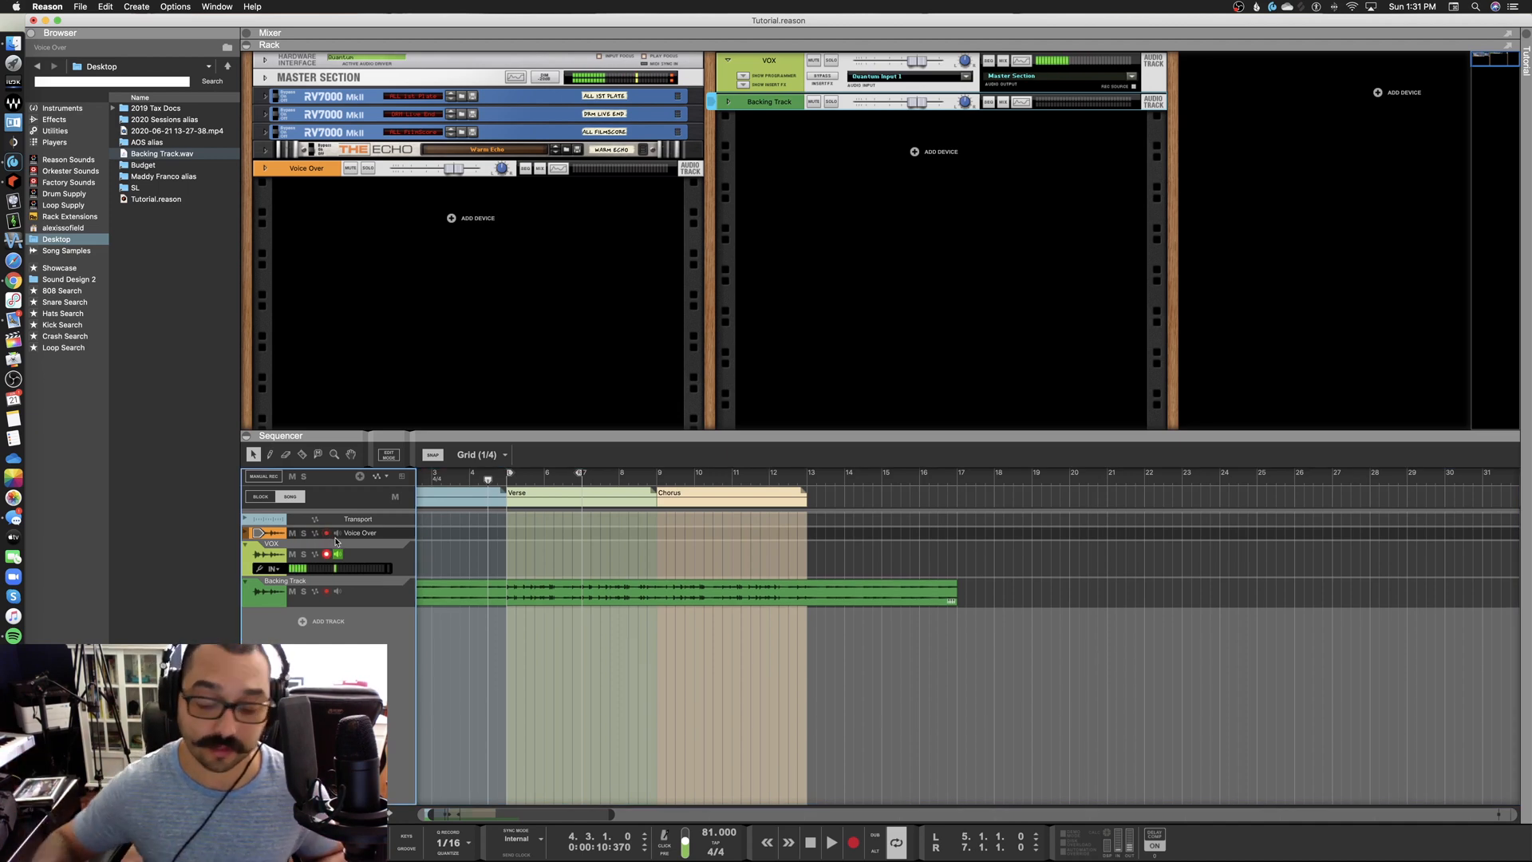
Record looped vocal takes on the VOX track between bars 5 and 7, and stop the recording
key(super+Return)
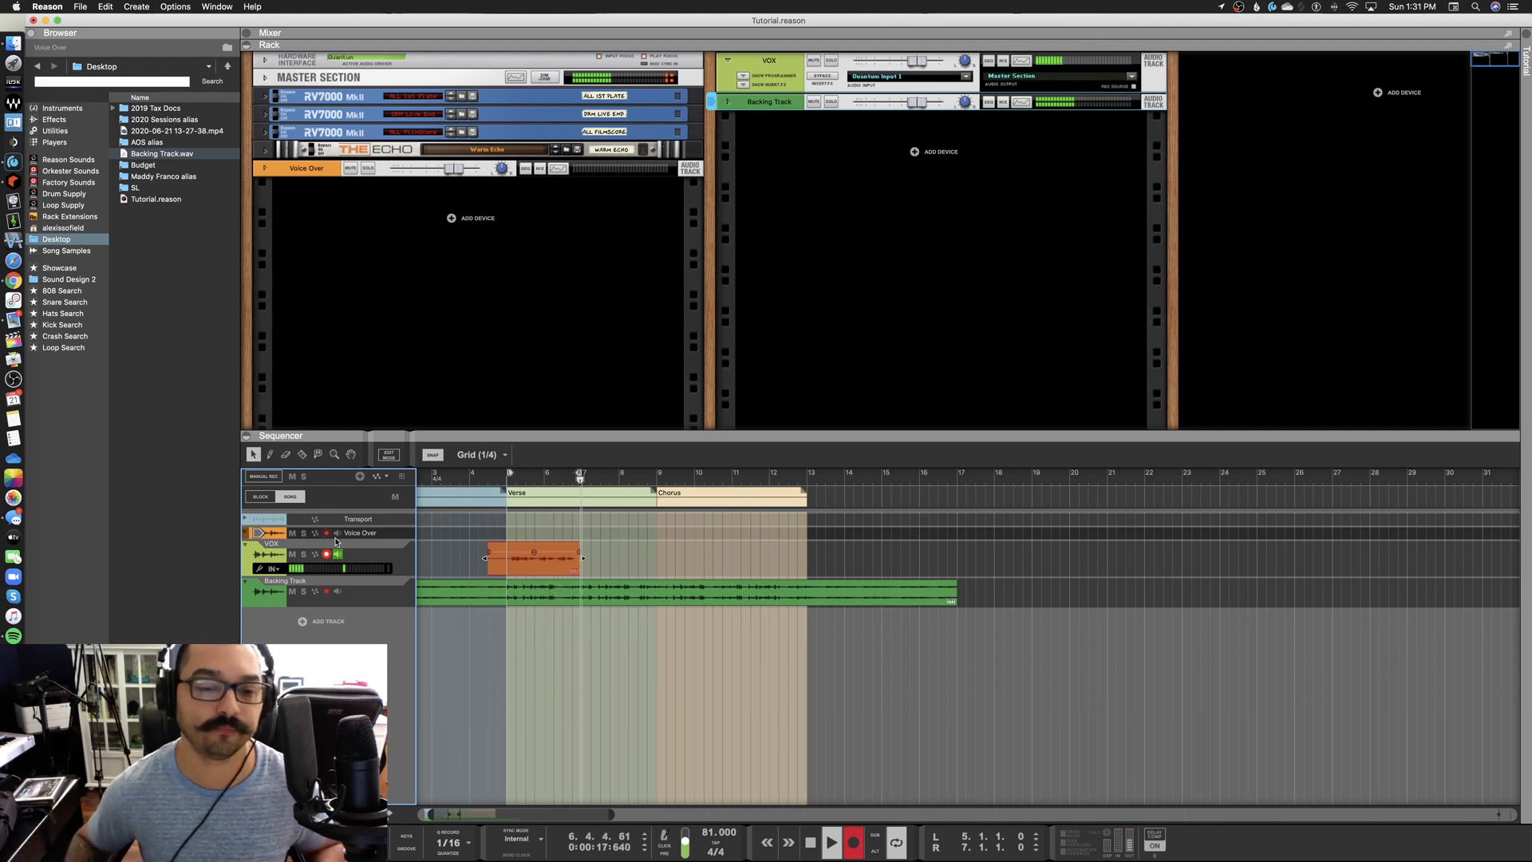
key(space)
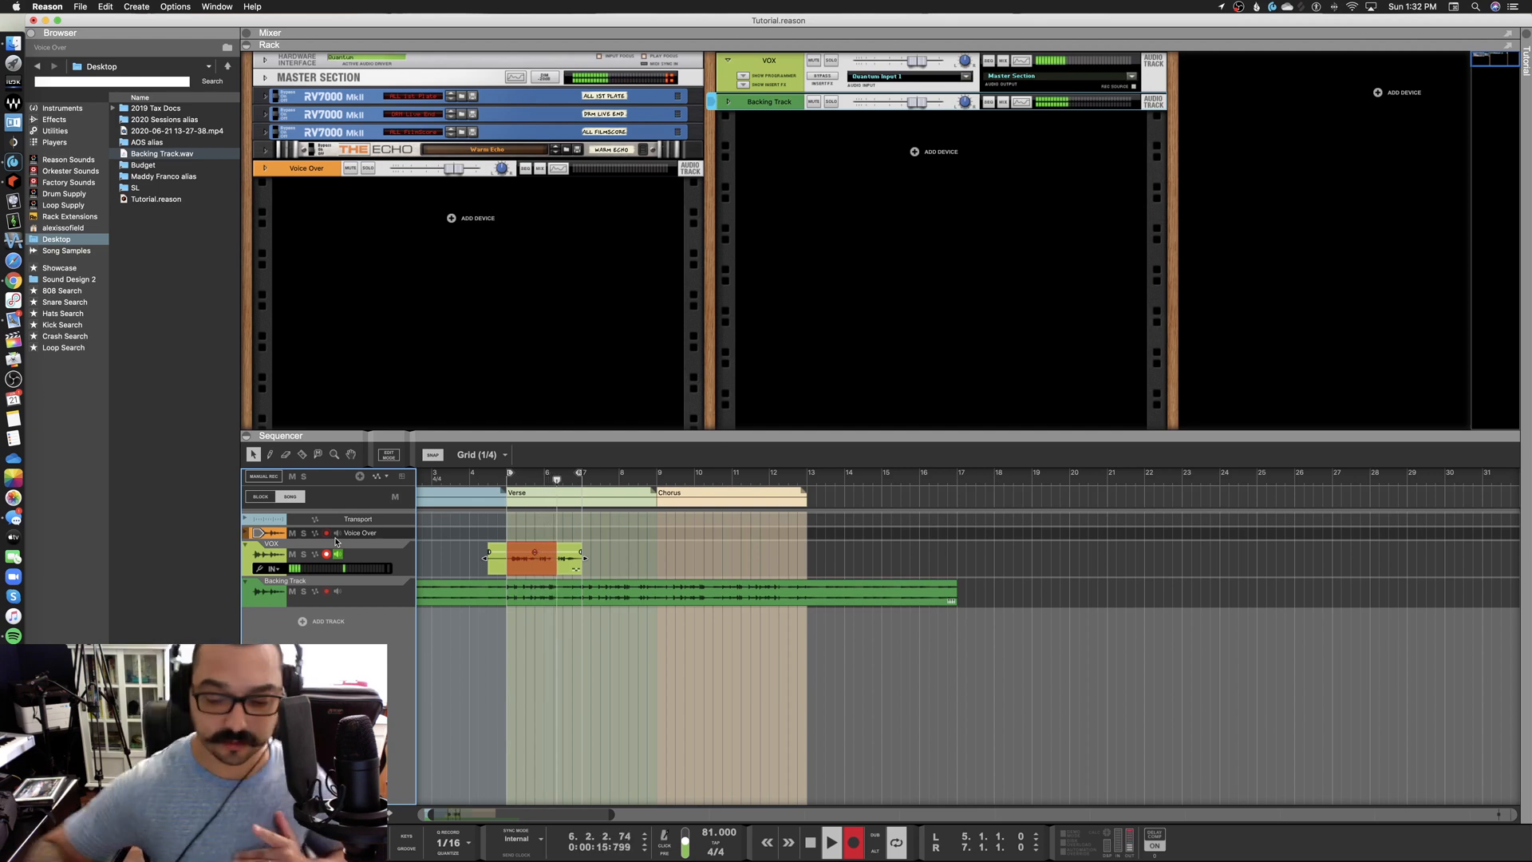
key(super+Return)
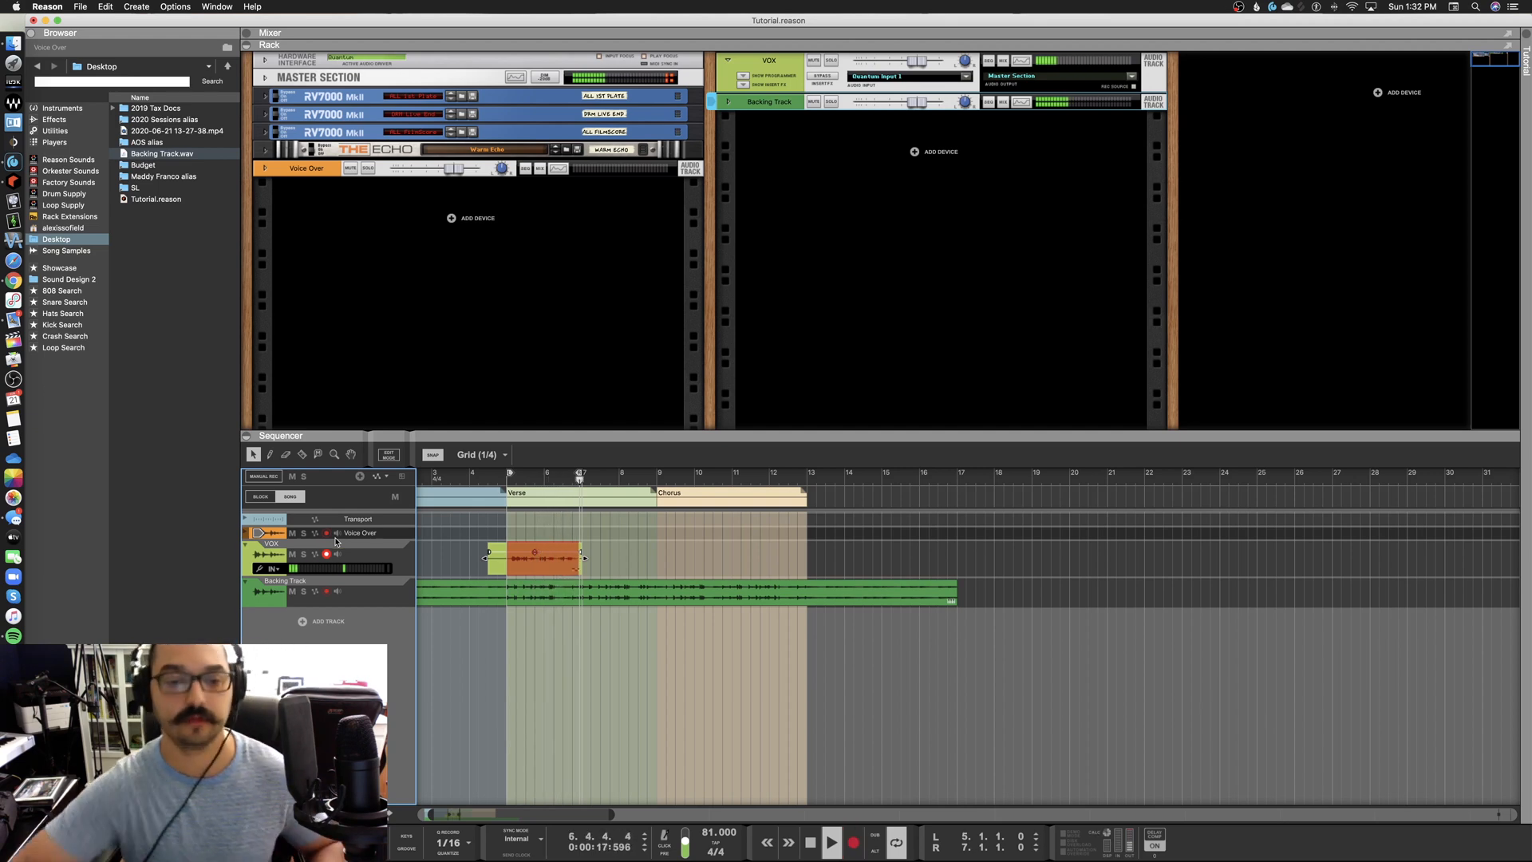
key(space)
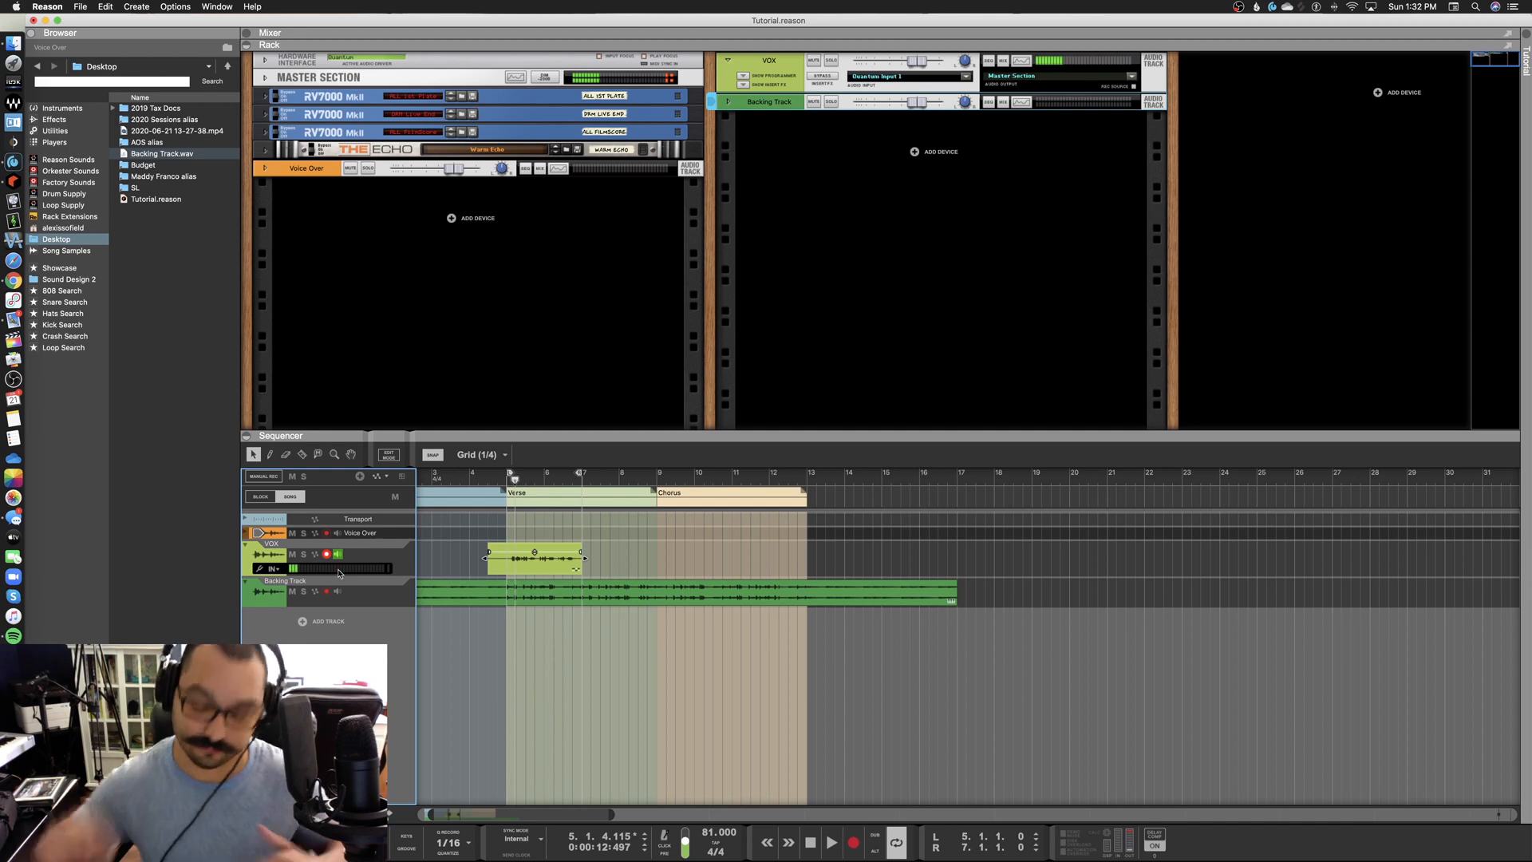
Turn off input monitoring on the VOX track and enable it on the Voice Over track
click(338, 554)
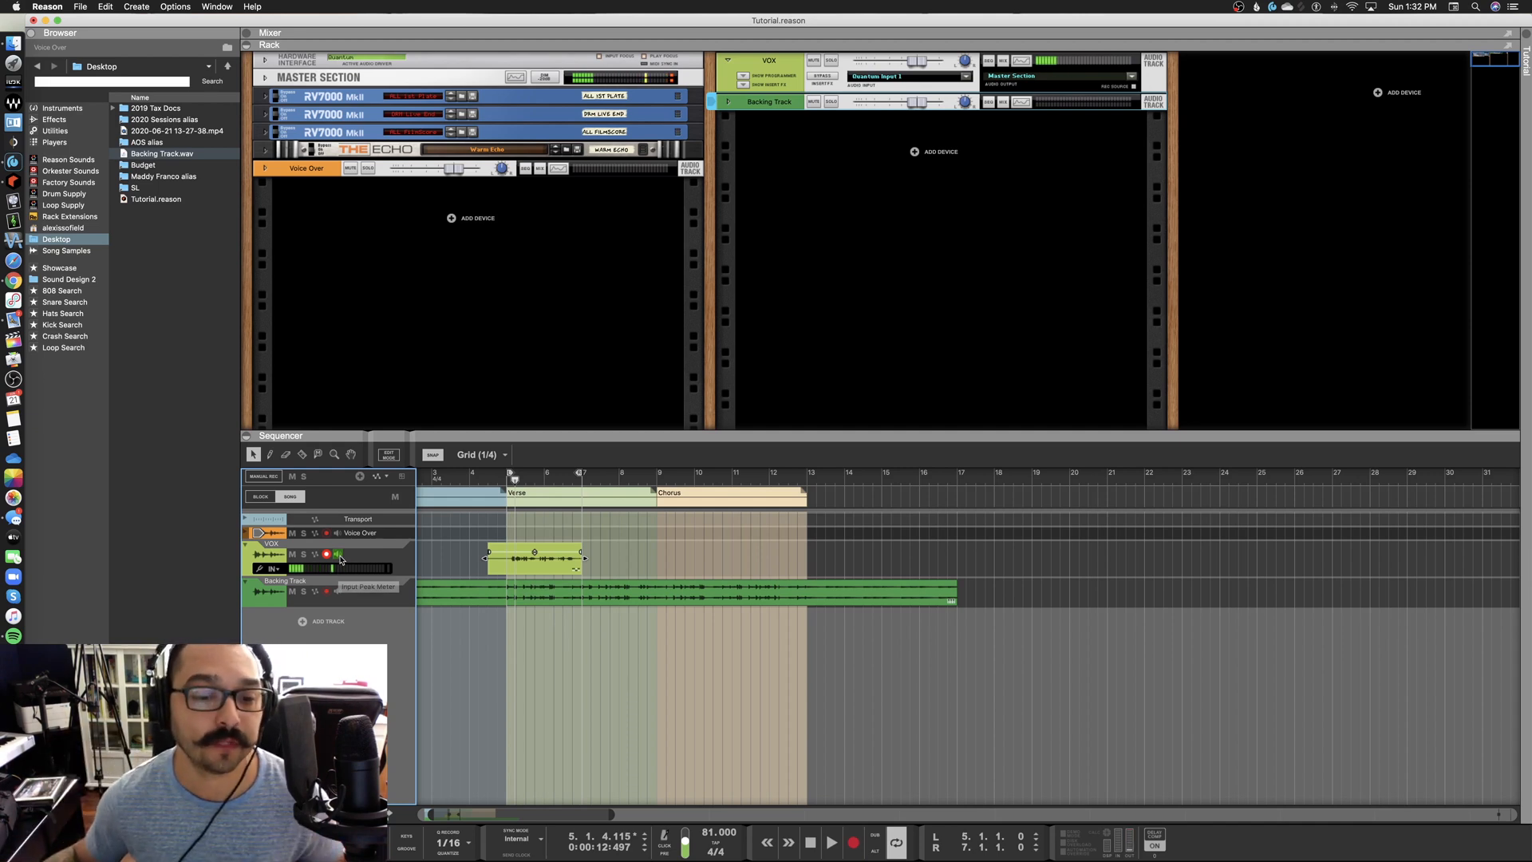
click(338, 533)
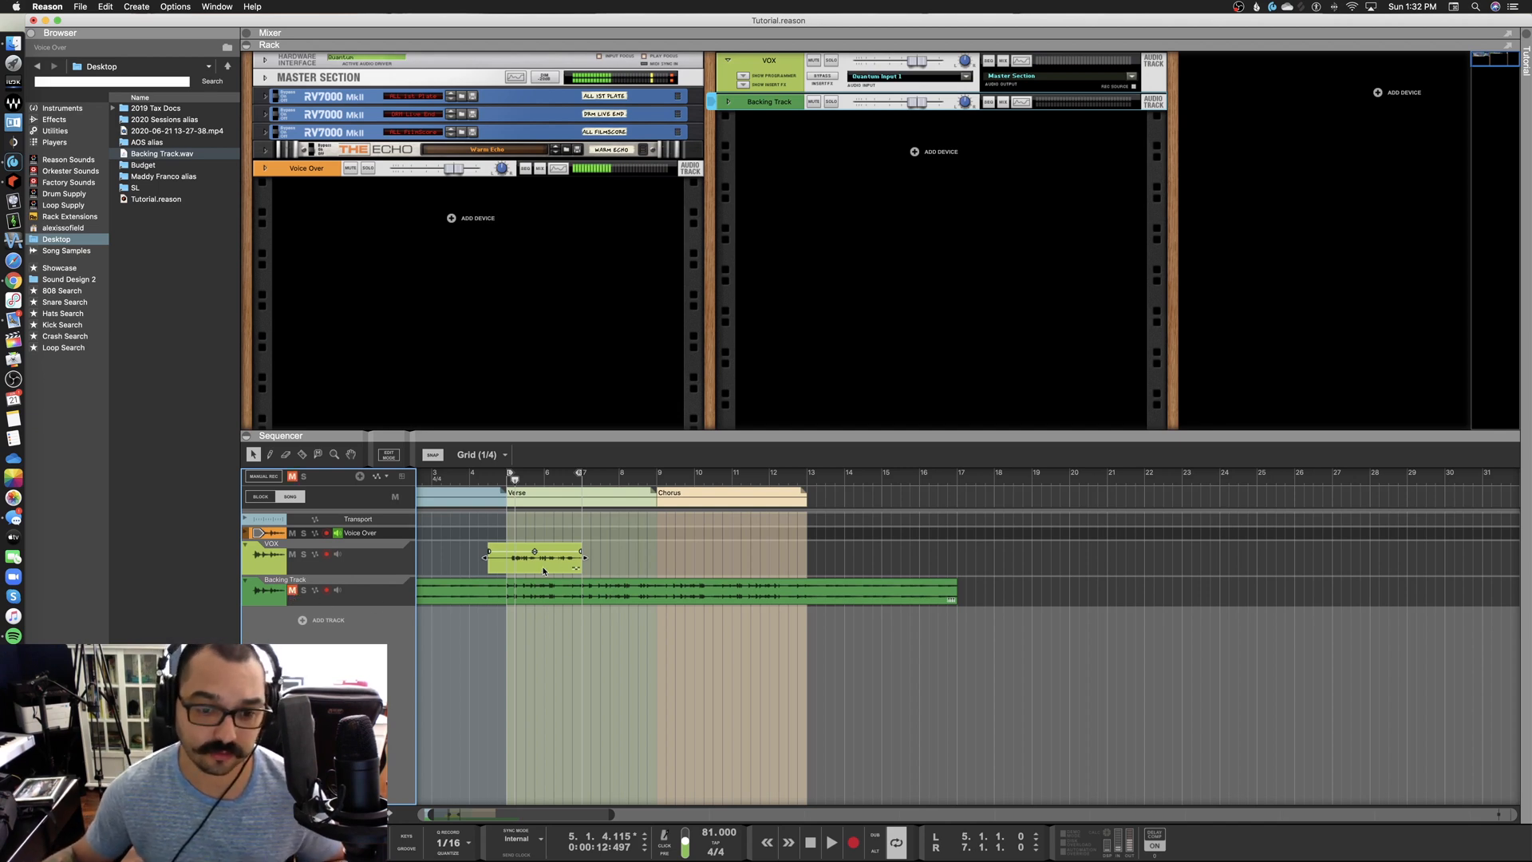
Trim the start of the VOX clip to 5.1.1.0, and go through its Slice and Pitch editors to Comp Edit
click(545, 571)
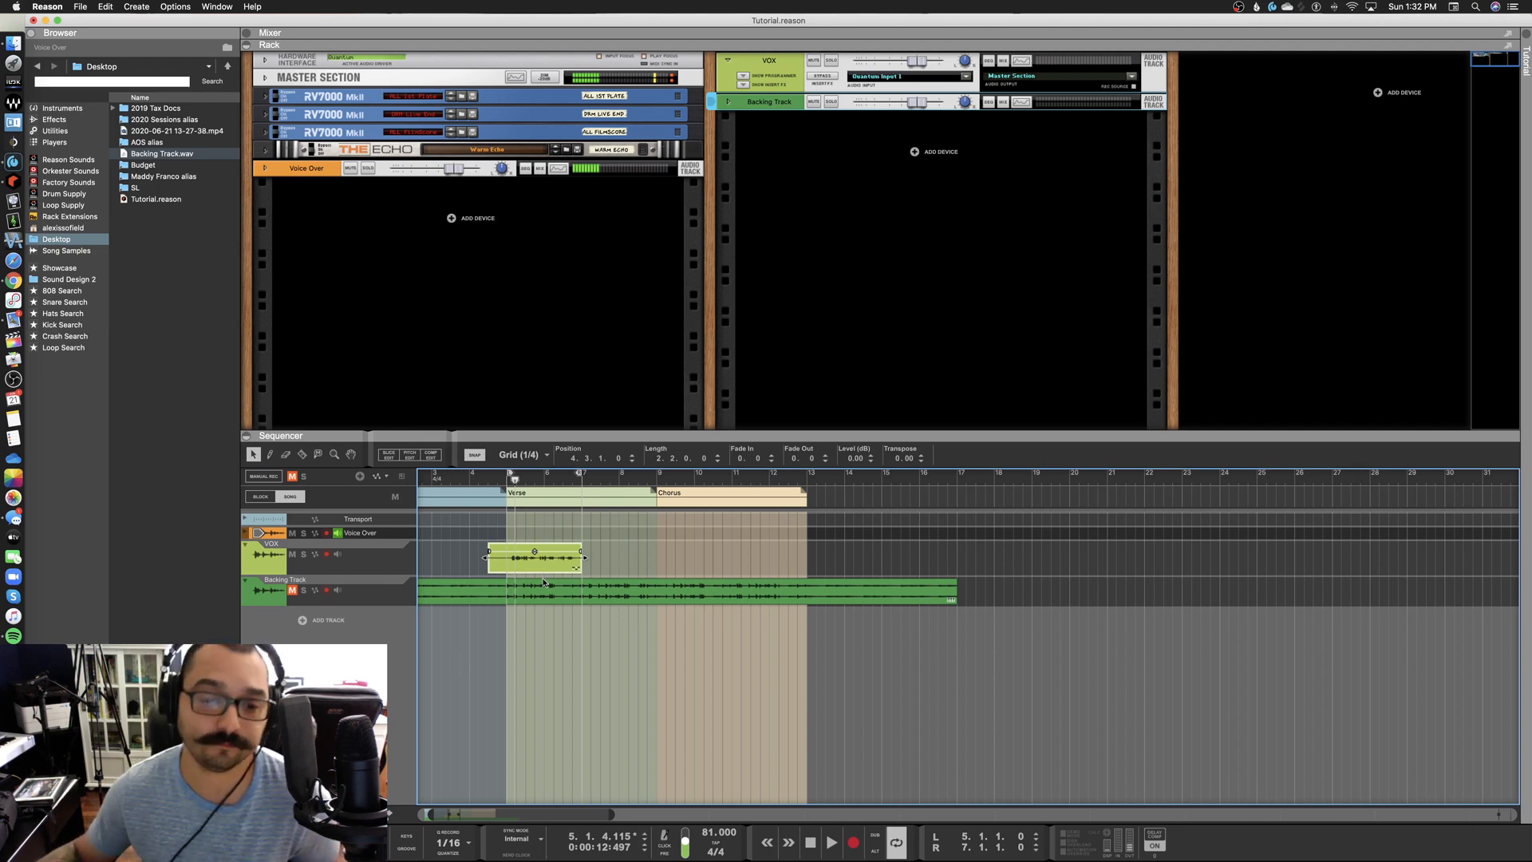
drag(486, 556, 504, 554)
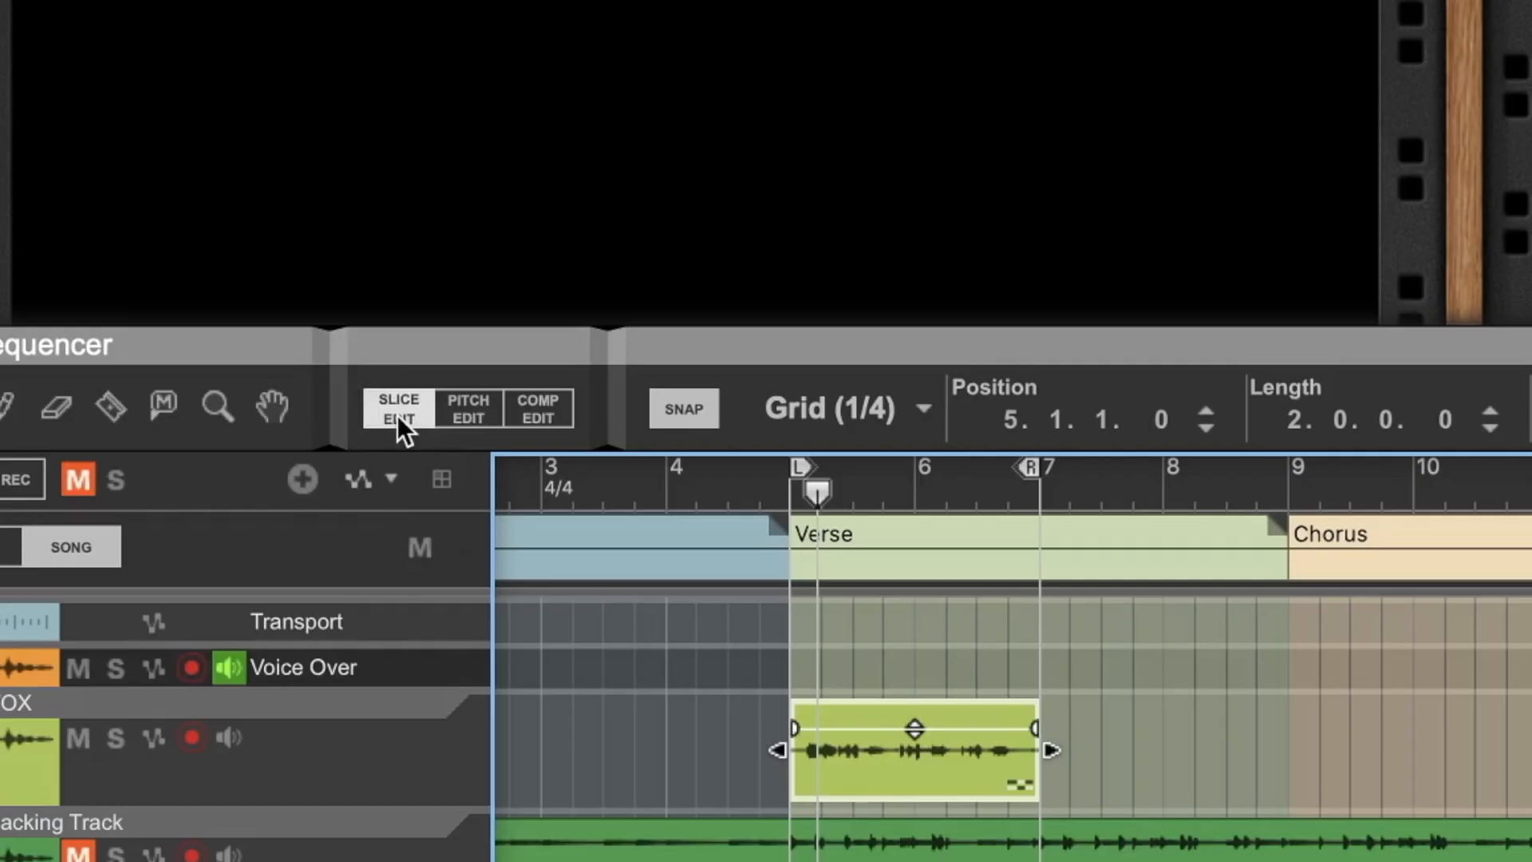
click(387, 456)
click(418, 454)
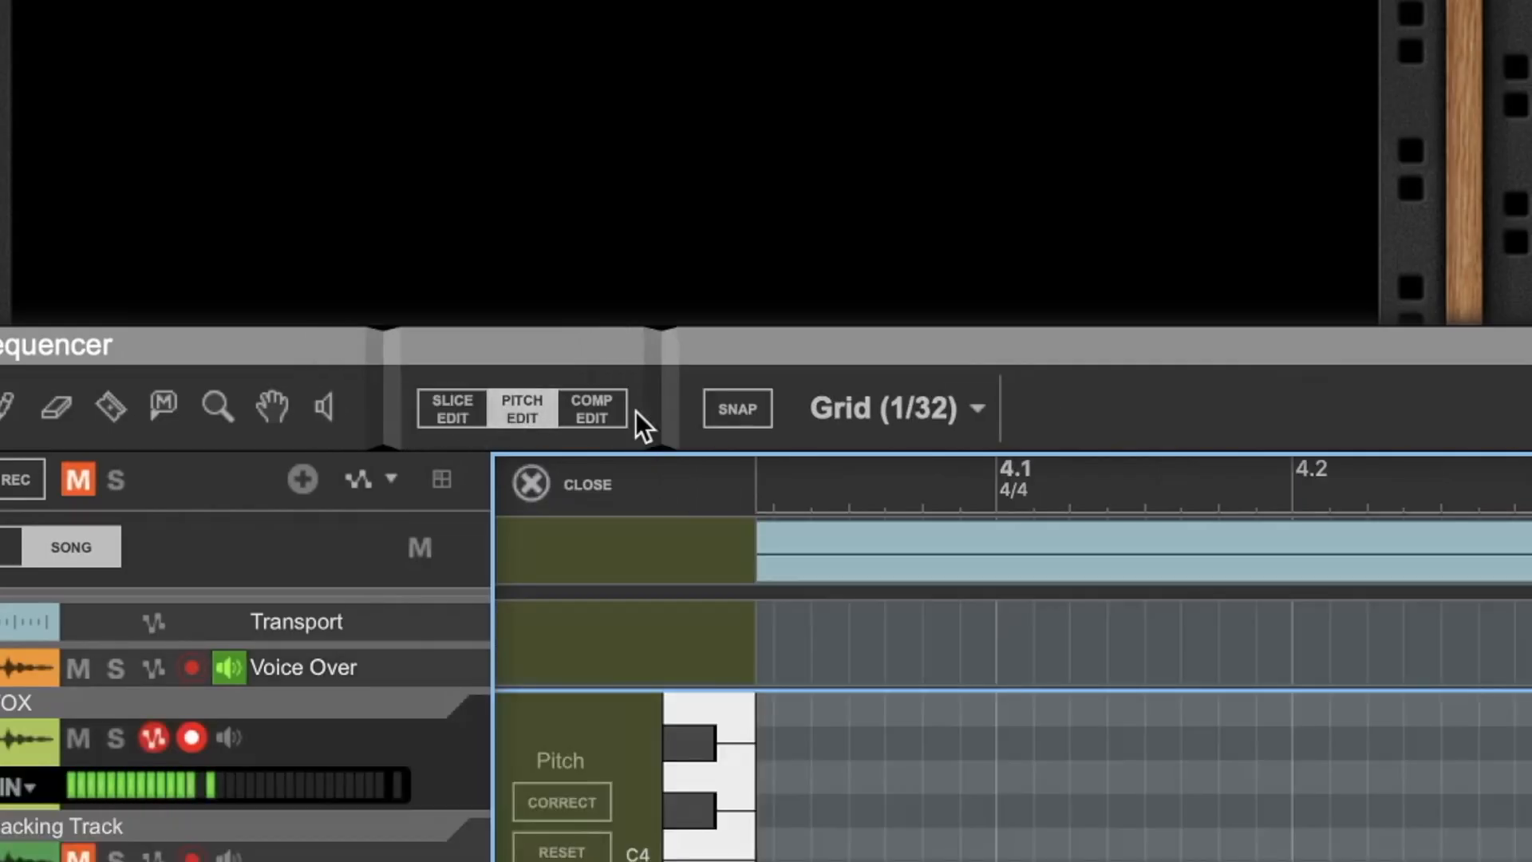
click(607, 413)
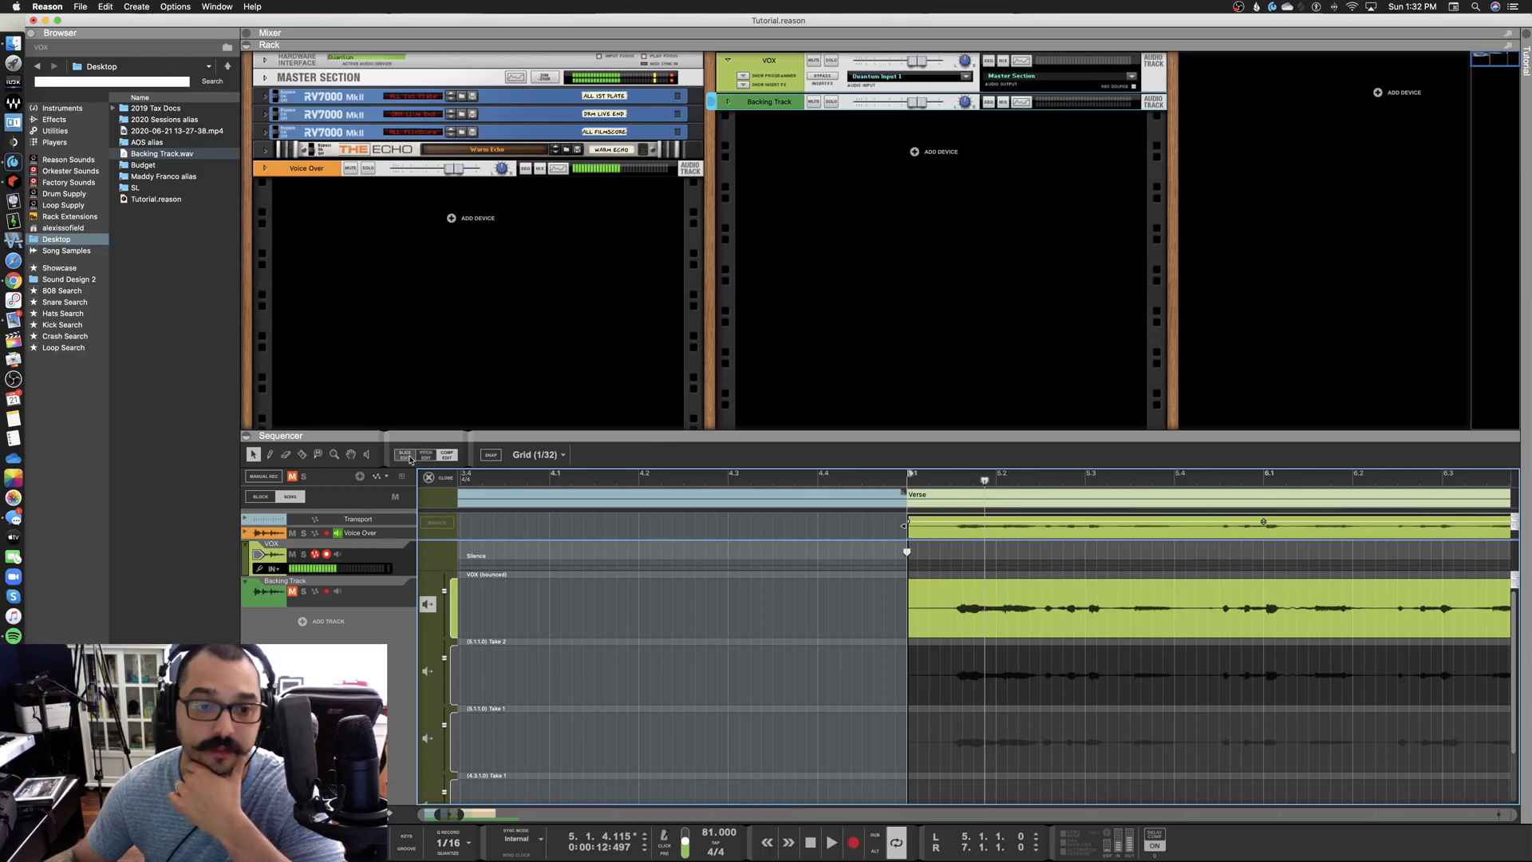
Reopen the VOX clip in Comp Edit and maximize the sequencer so that all recorded takes show
click(463, 415)
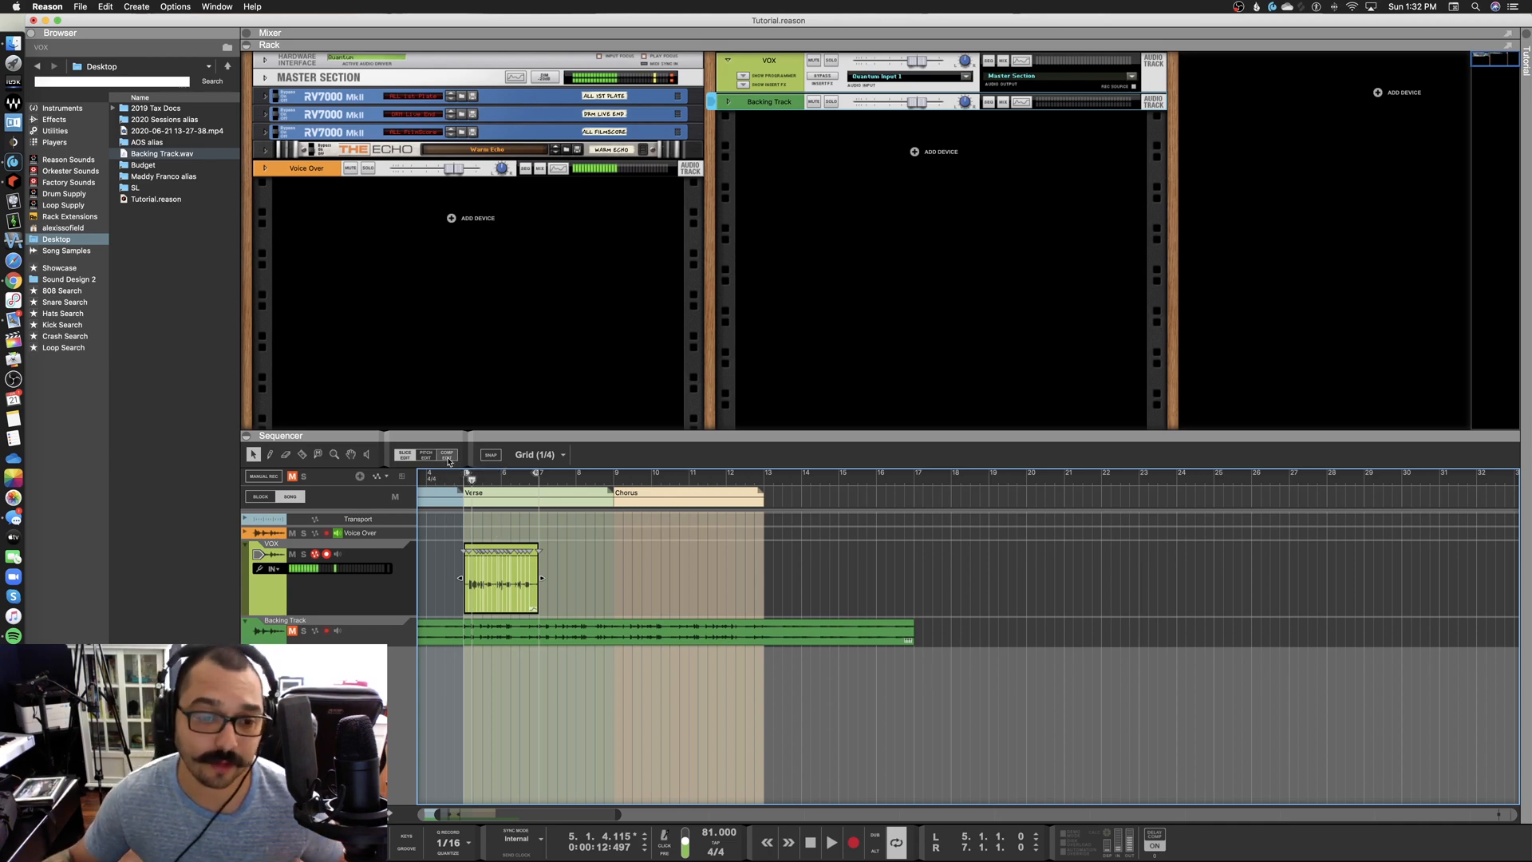
click(448, 455)
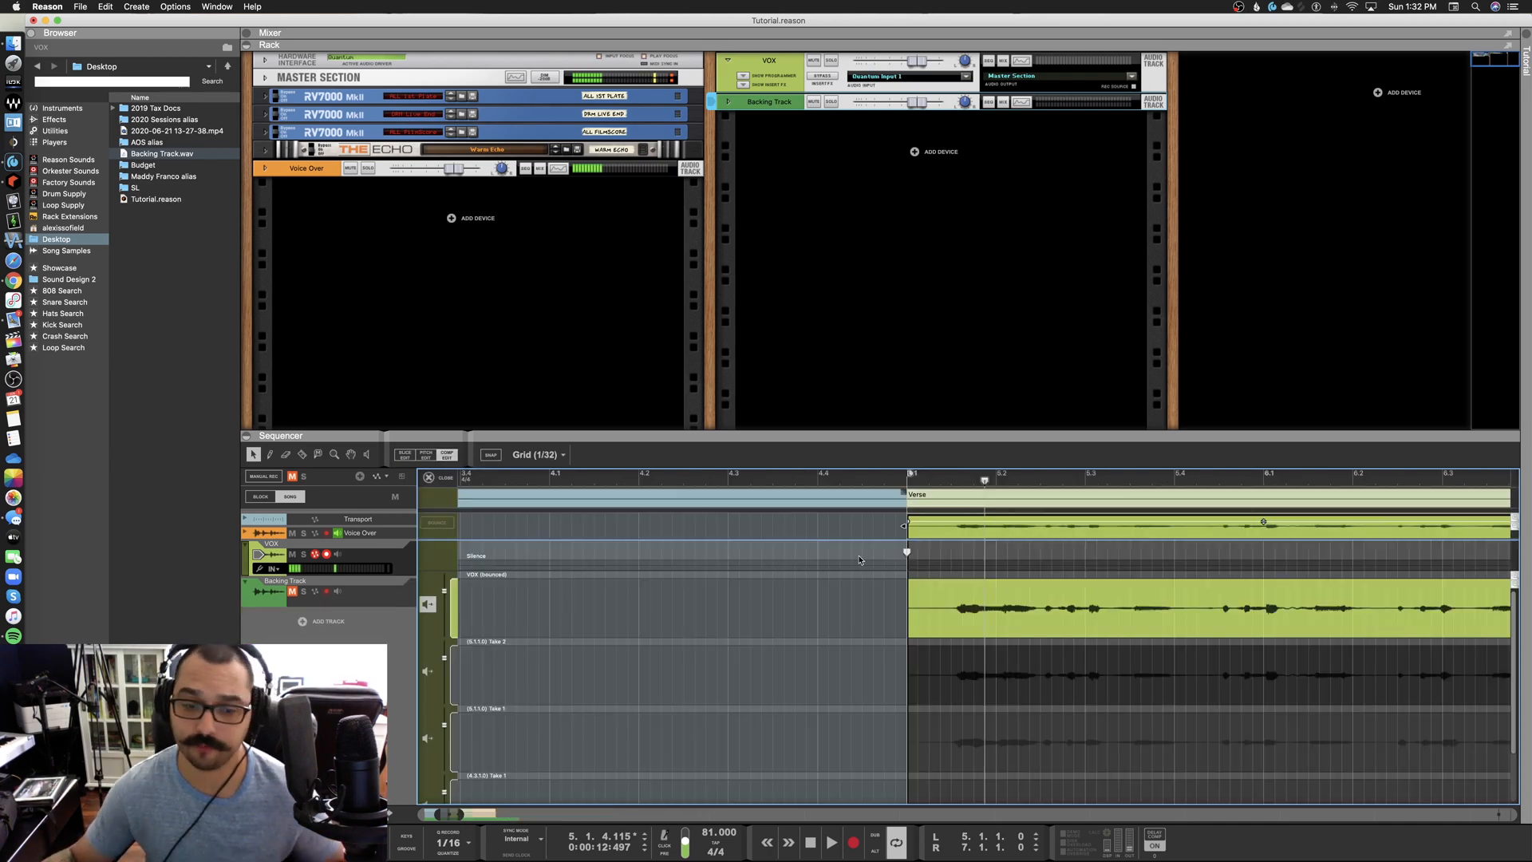
key(F7)
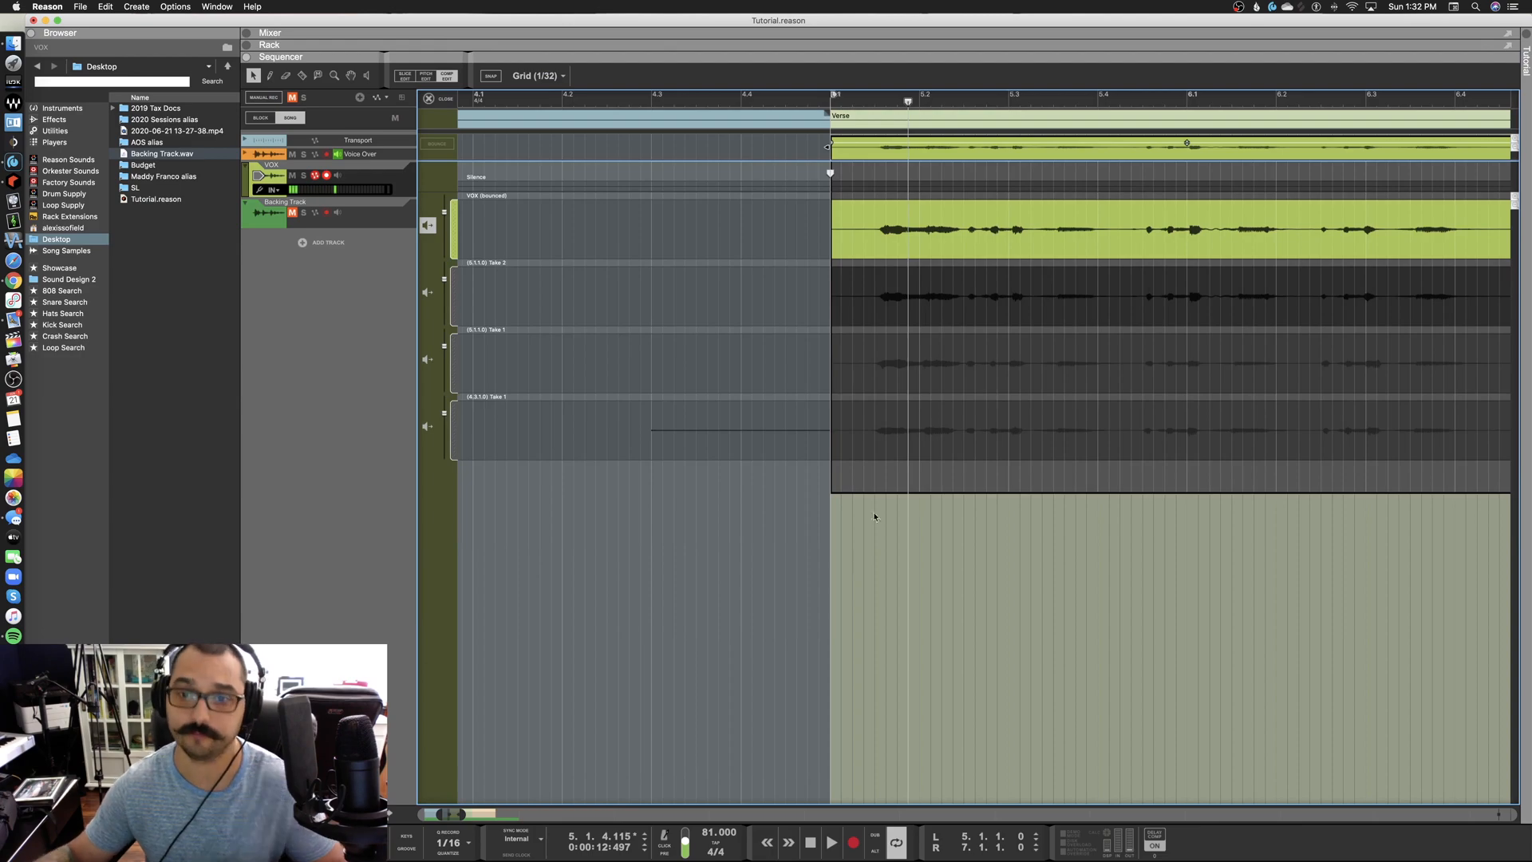
scroll(879, 508, right, 3)
scroll(878, 508, right, 2)
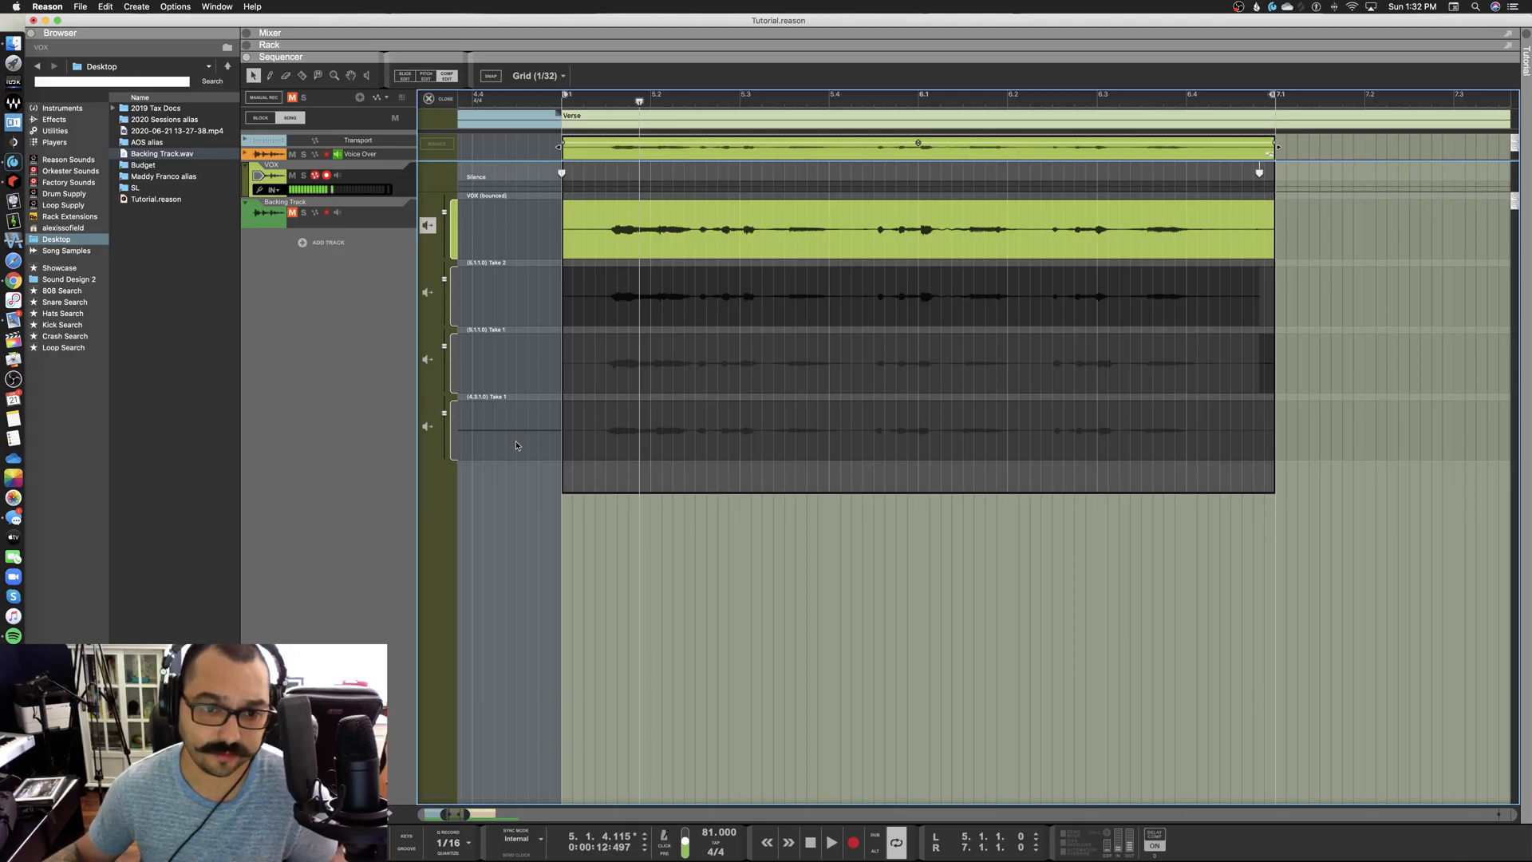
Switch Single Take Mode through the (5.1.1.0) takes and the bounced VOX row to (4.3.1.0) Take 1
click(453, 360)
click(428, 359)
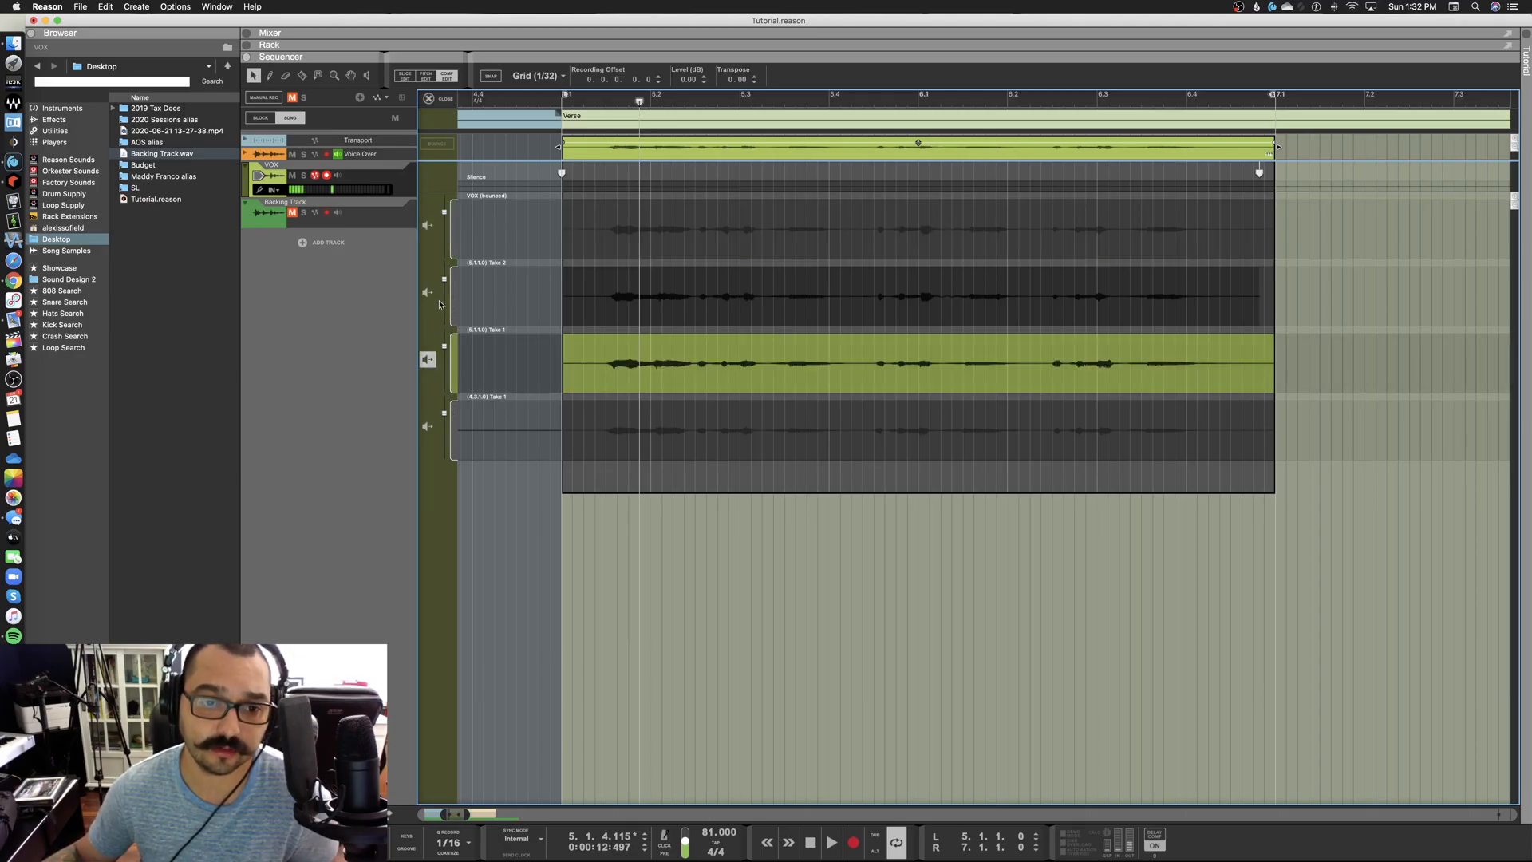
click(427, 292)
click(428, 225)
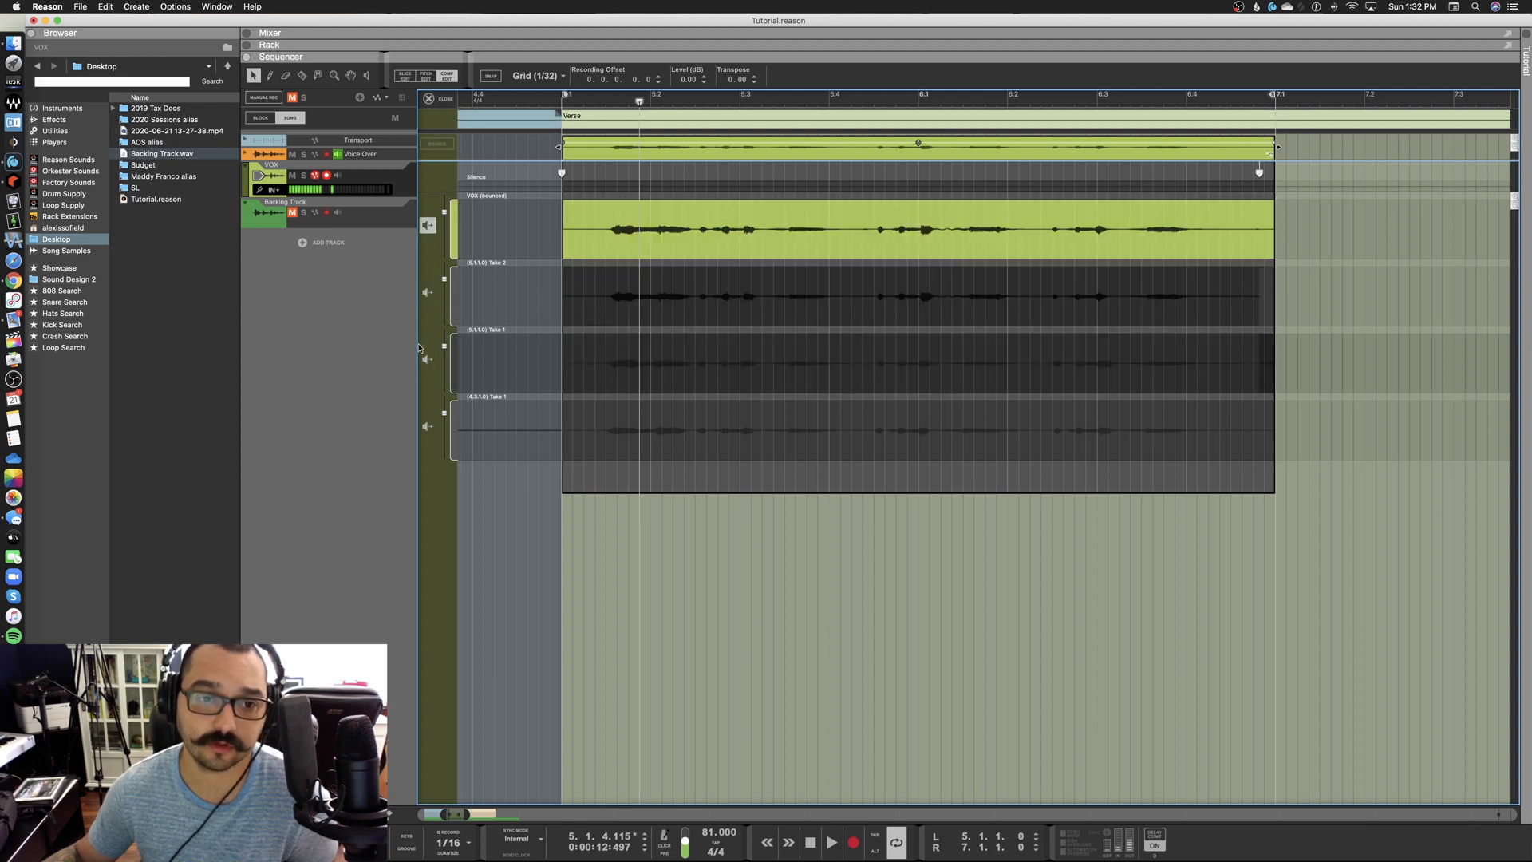
click(428, 360)
click(430, 430)
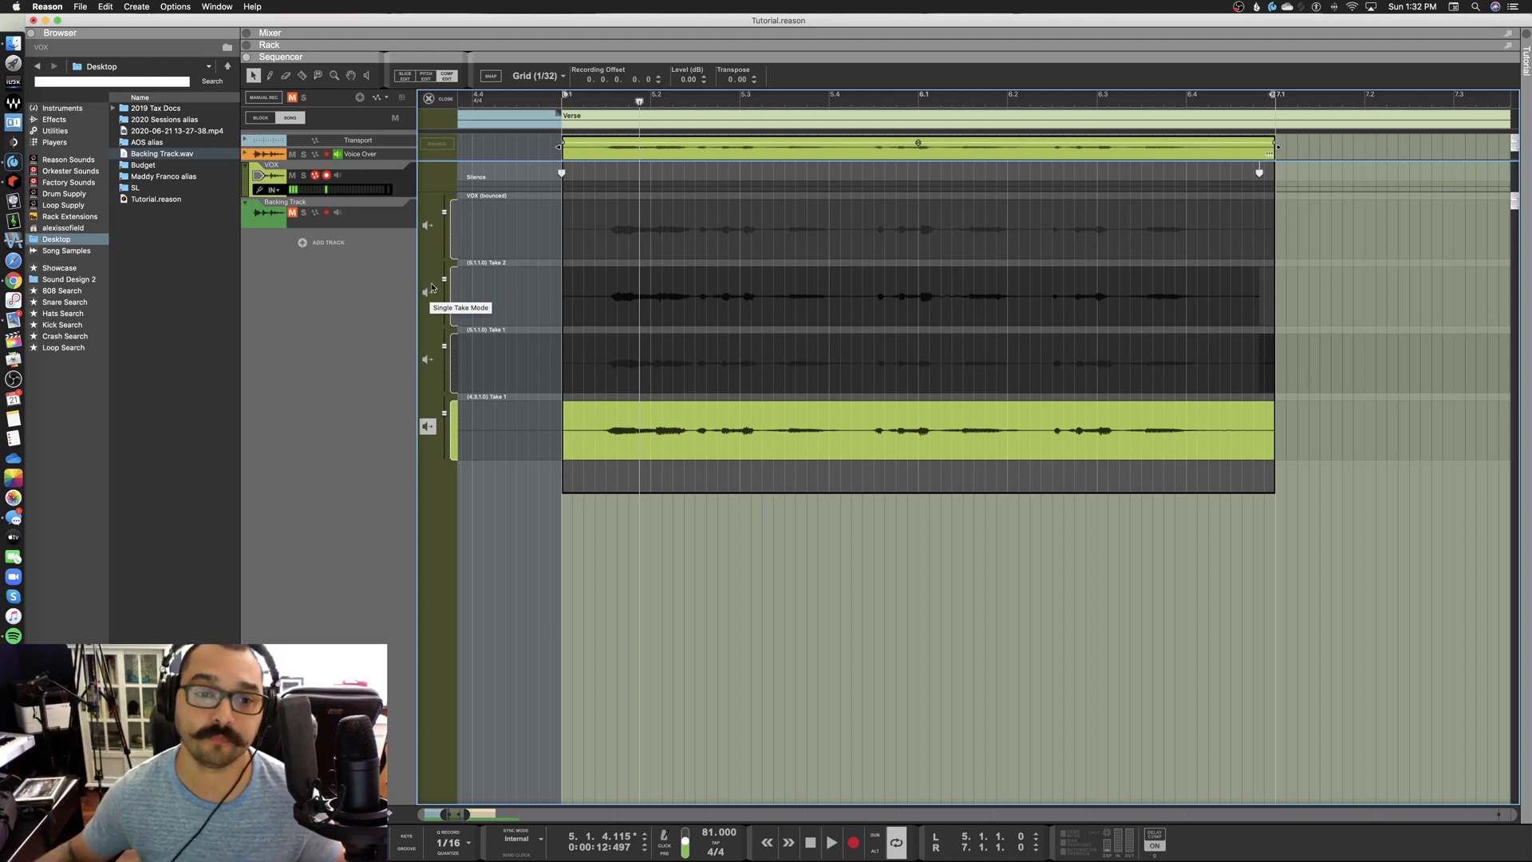
Play (5.1.1.0) Take 1 from the start of the verse and switch Single Take Mode to (5.1.1.0) Take 2
click(722, 386)
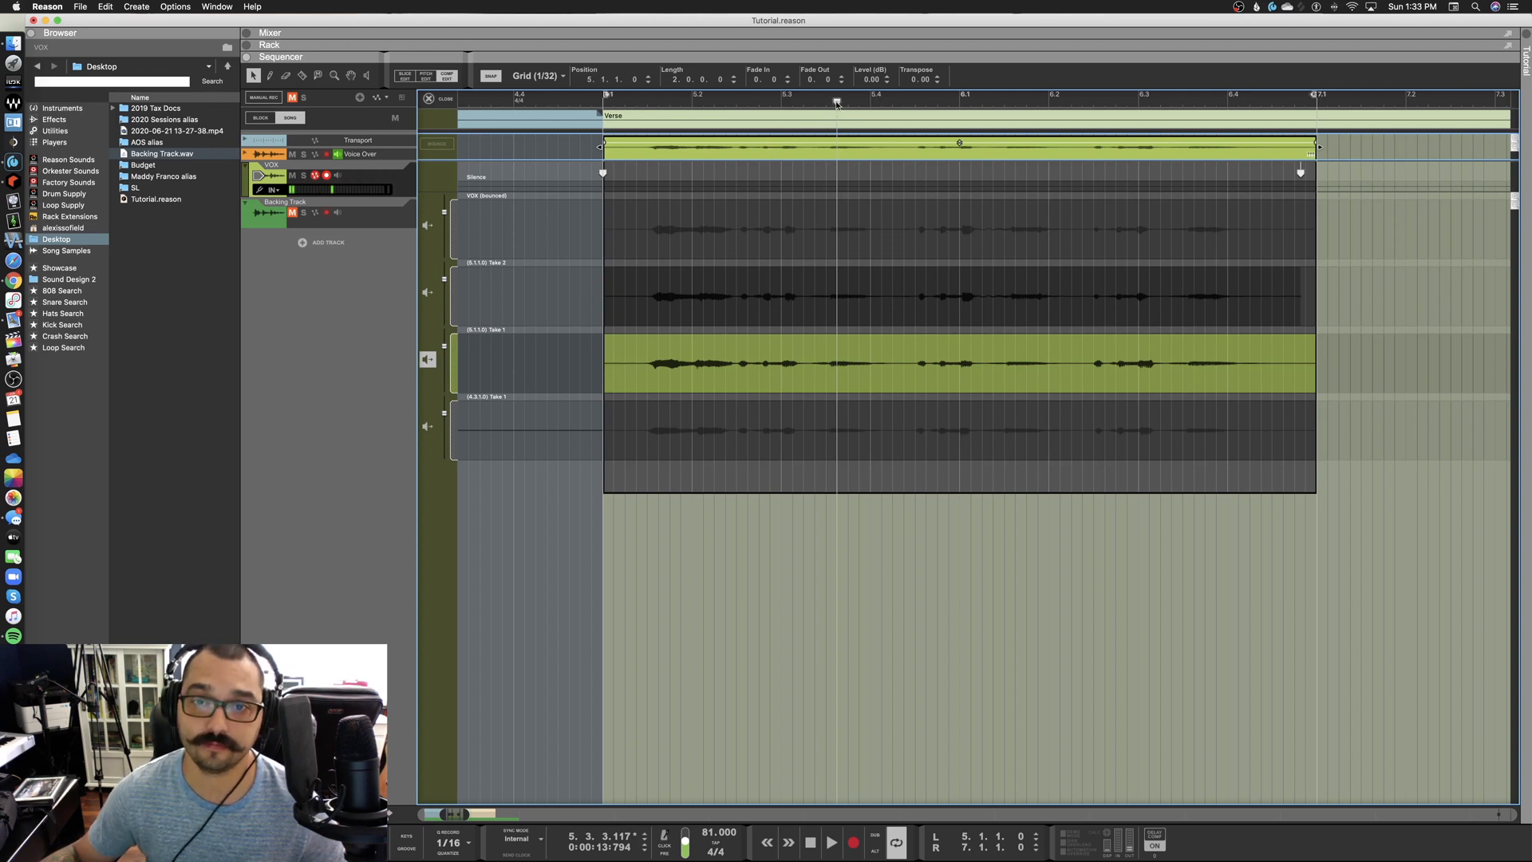
mouse_move(836, 102)
mouse_down()
mouse_move(681, 120)
mouse_move(614, 151)
mouse_up()
key(space)
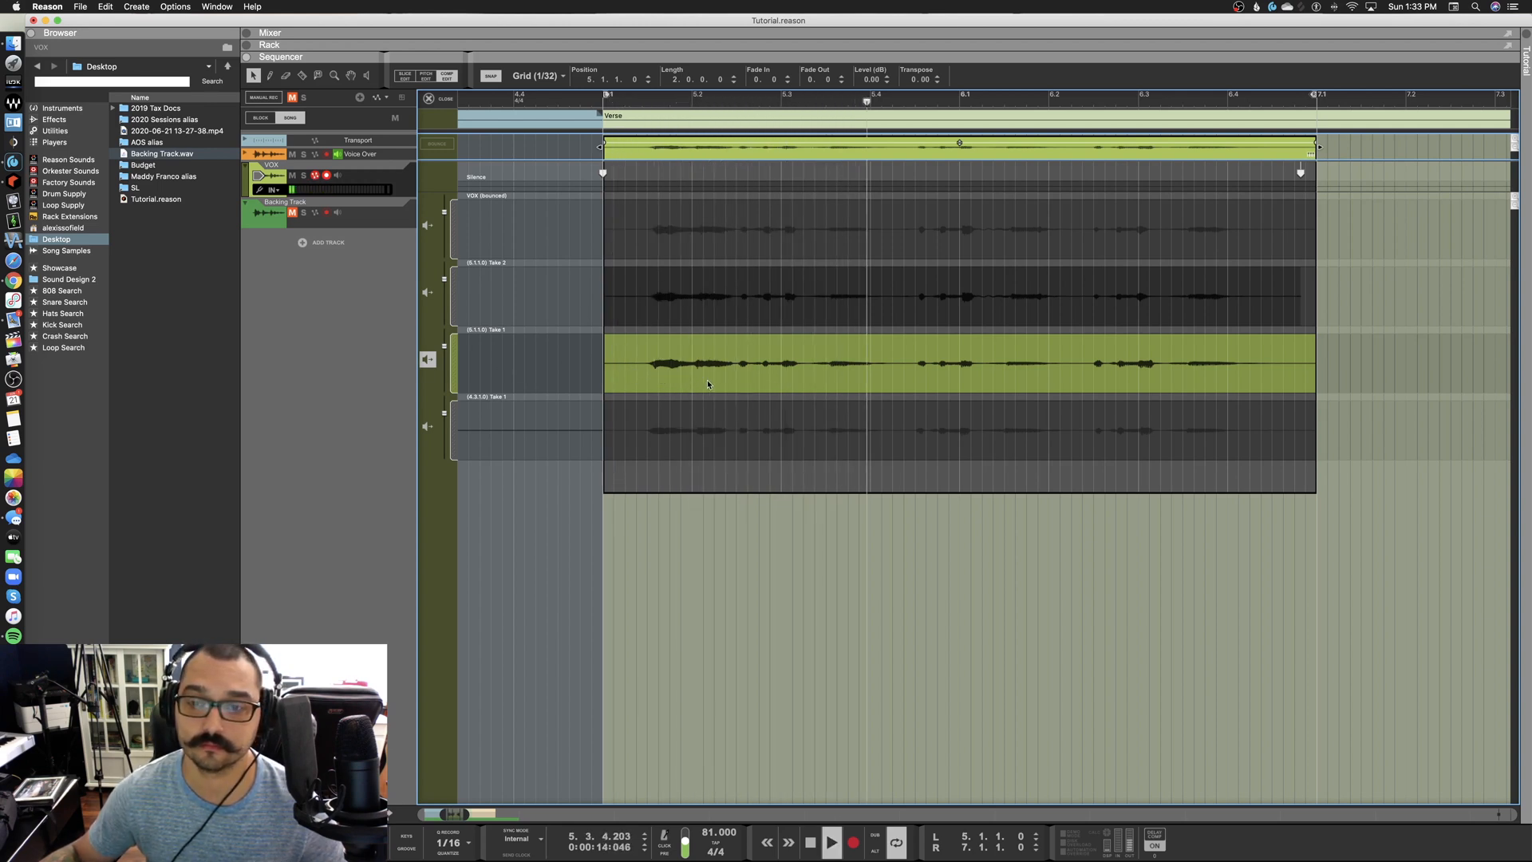
click(428, 293)
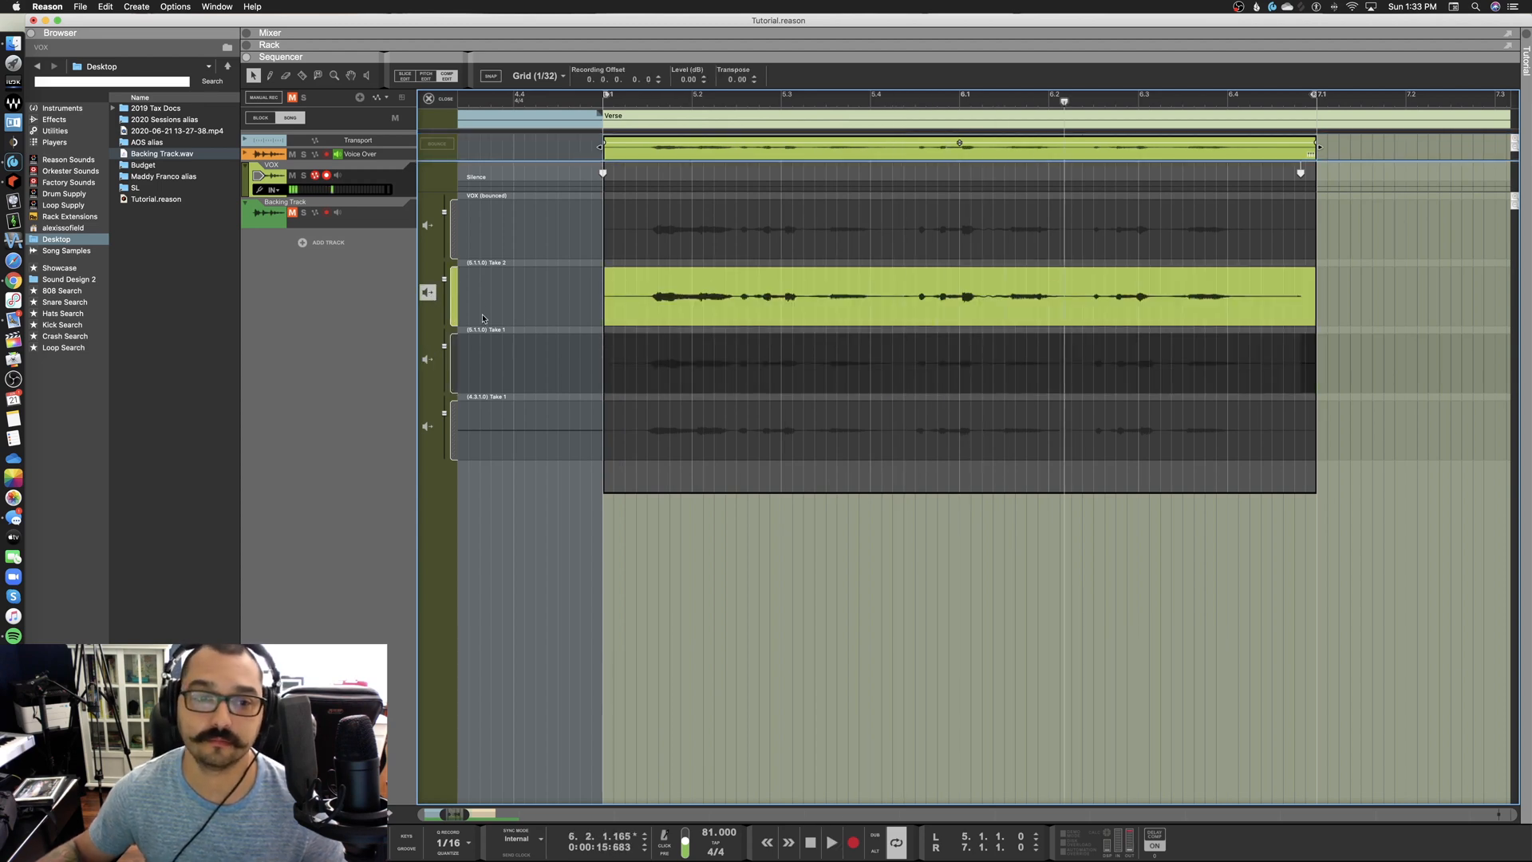
Place the playhead at 5.3.1.0 and turn off Single Take Mode on (5.1.1.0) Take 2
drag(1062, 103, 782, 111)
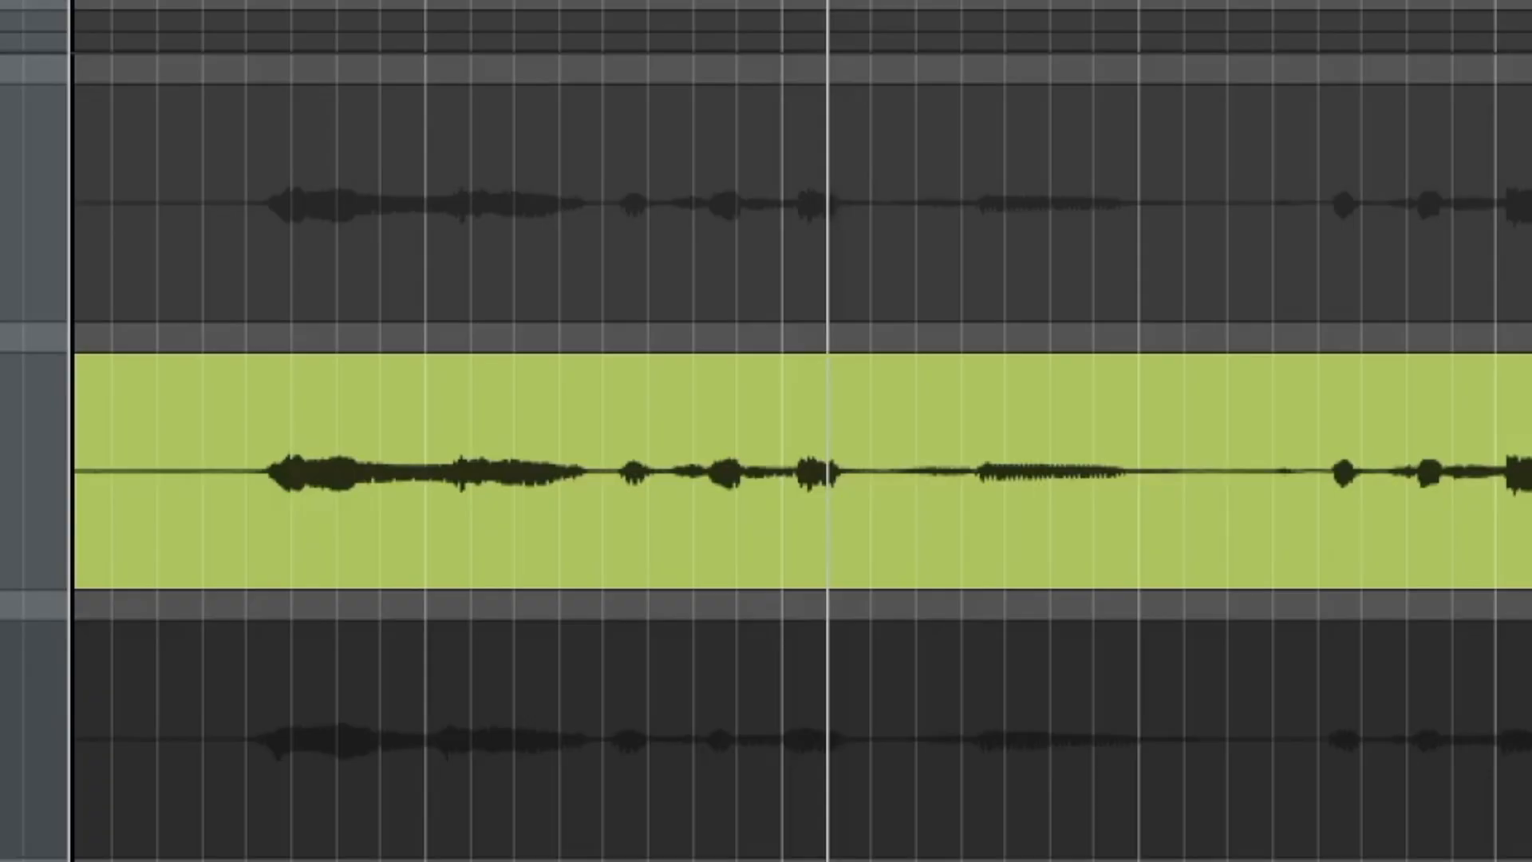
drag(792, 110, 782, 111)
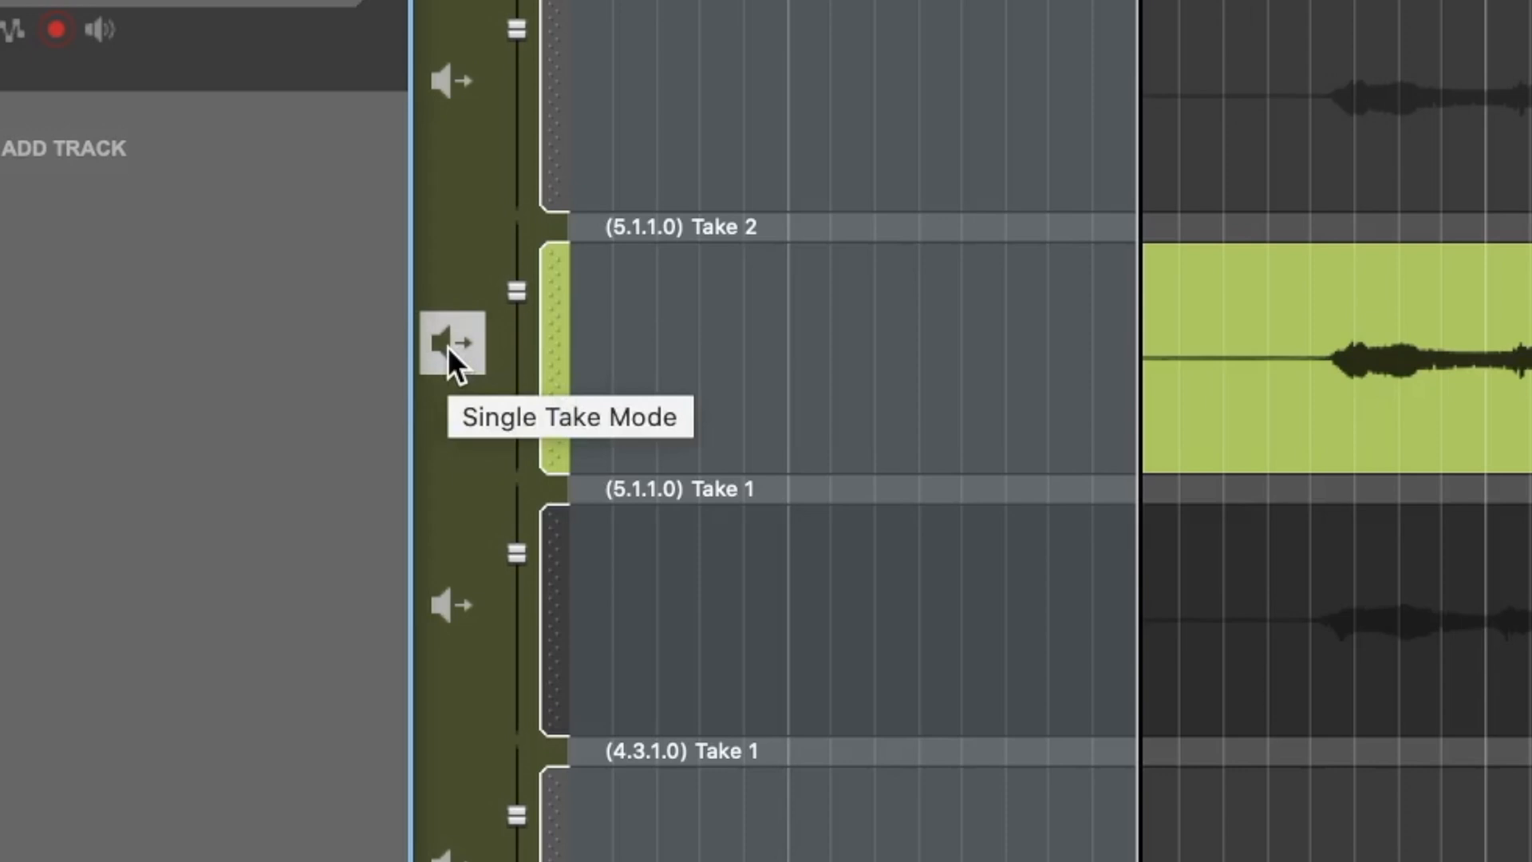
click(448, 347)
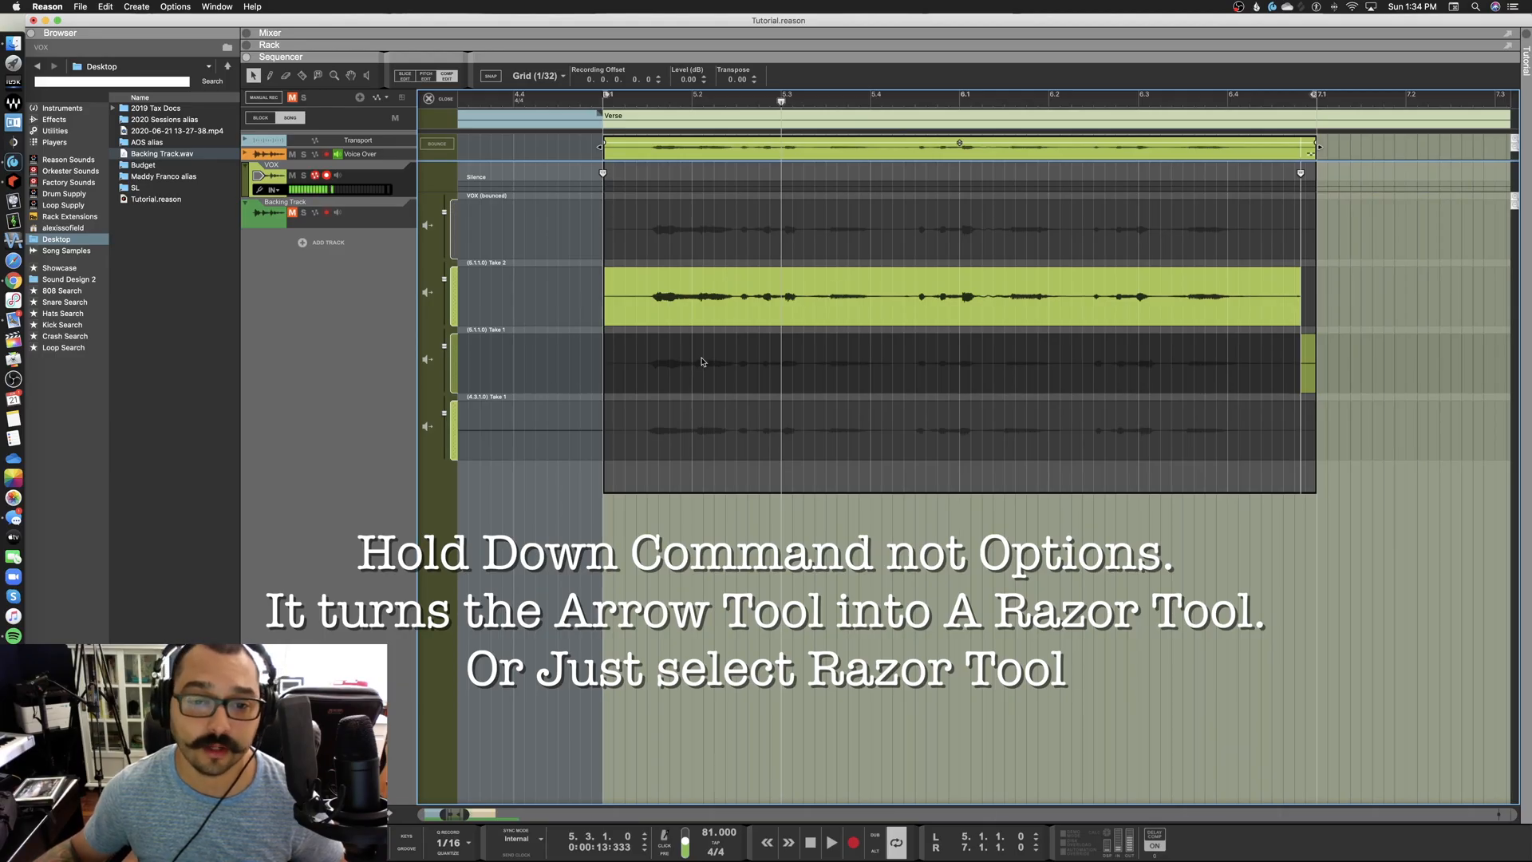
Use (5.1.1.0) Take 1 for the whole comp and cut it at about 5.4.2.32
click(694, 373)
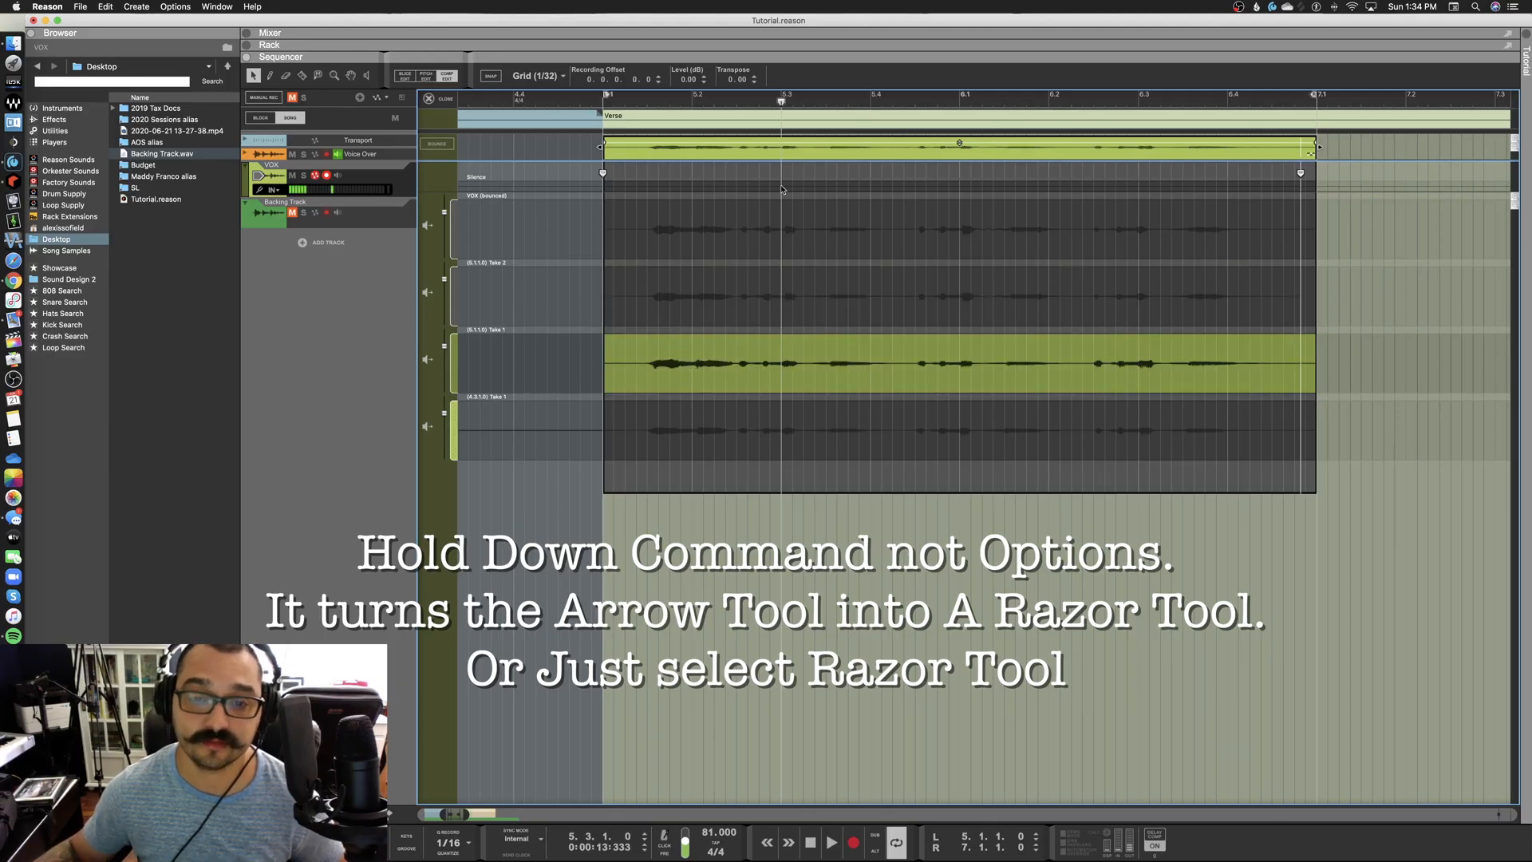
drag(781, 101, 900, 115)
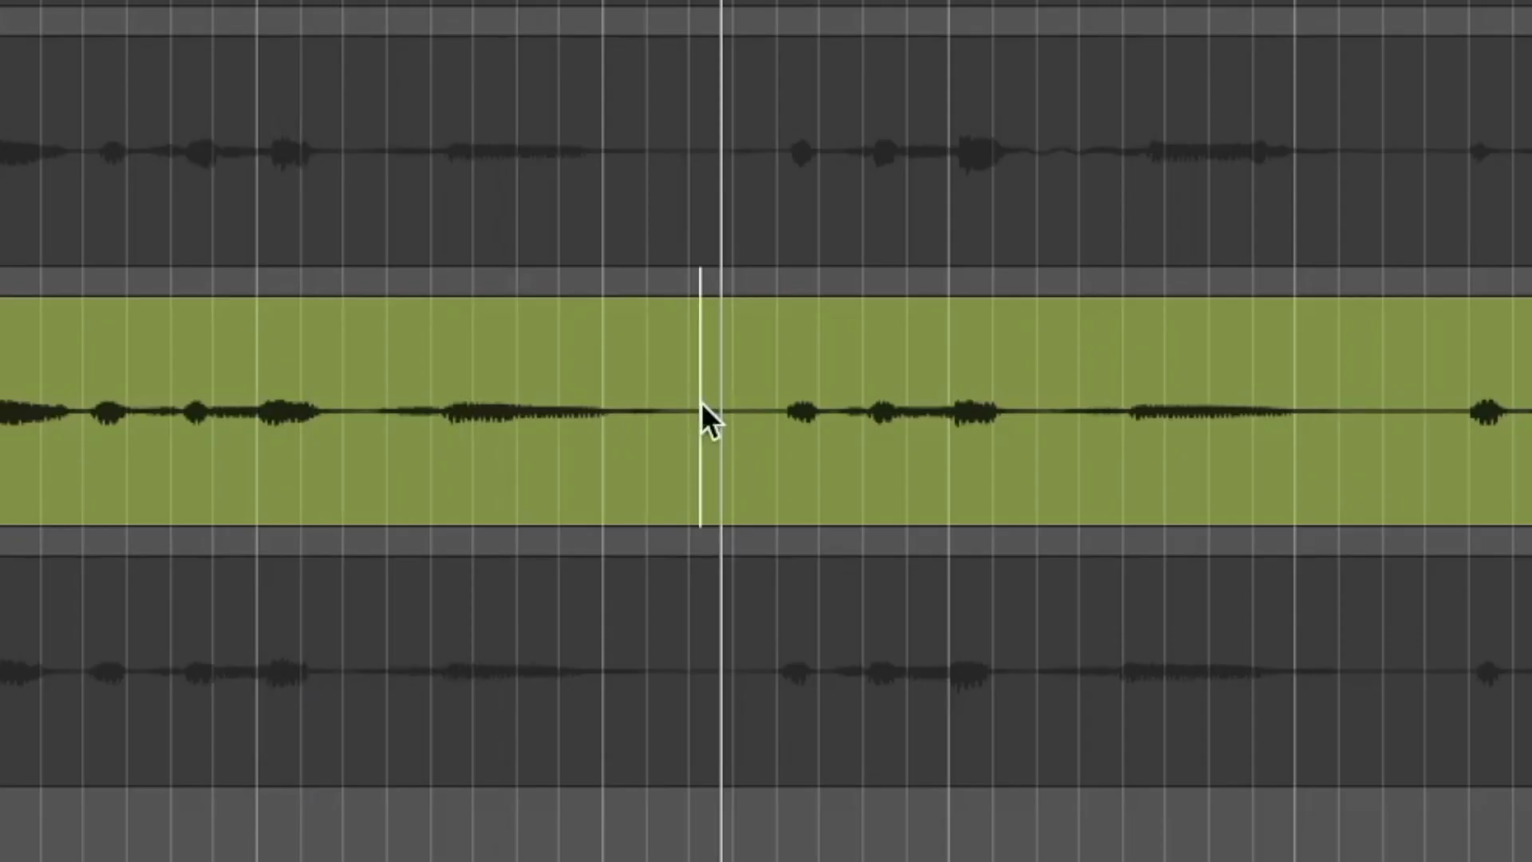
super+click(896, 366)
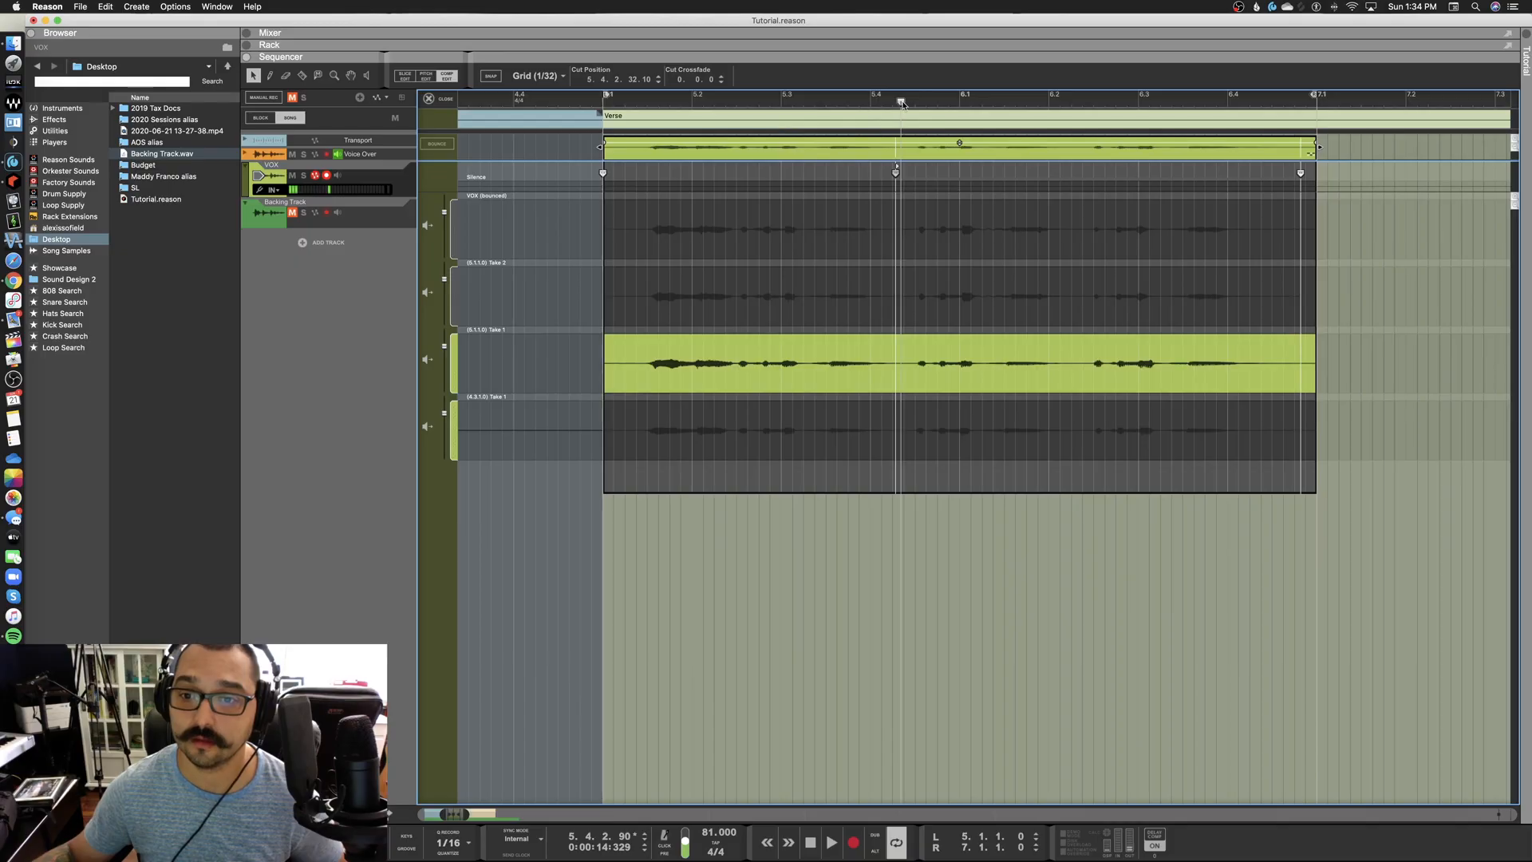
Use (5.1.1.0) Take 2 from the first cut up to a new cut at about 6.2.2.82, with (5.1.1.0) Take 1 following it
drag(901, 102, 1082, 131)
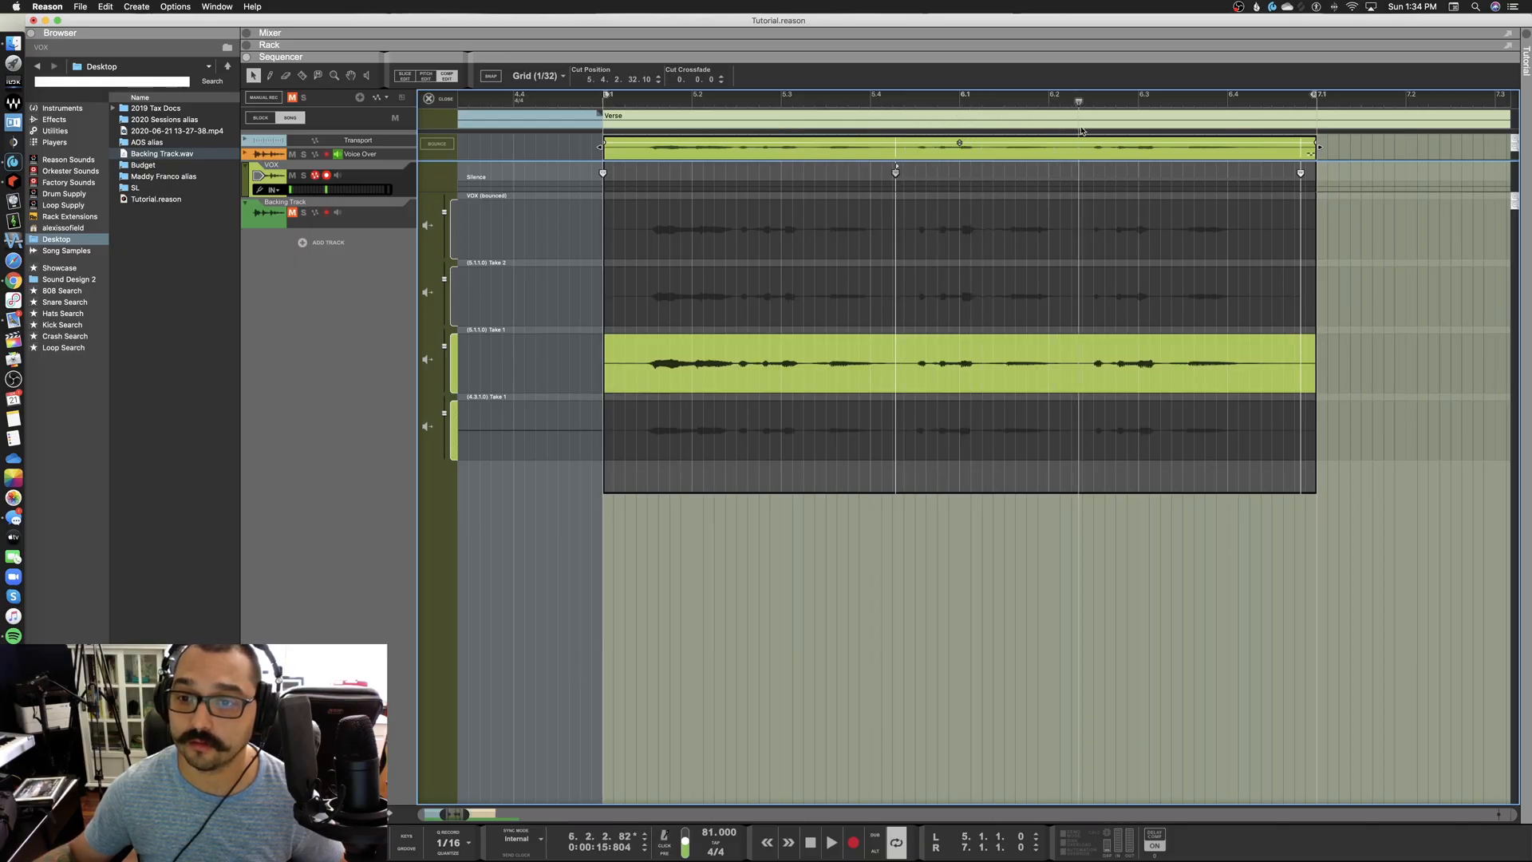
click(970, 314)
drag(1079, 103, 1082, 105)
click(1082, 296)
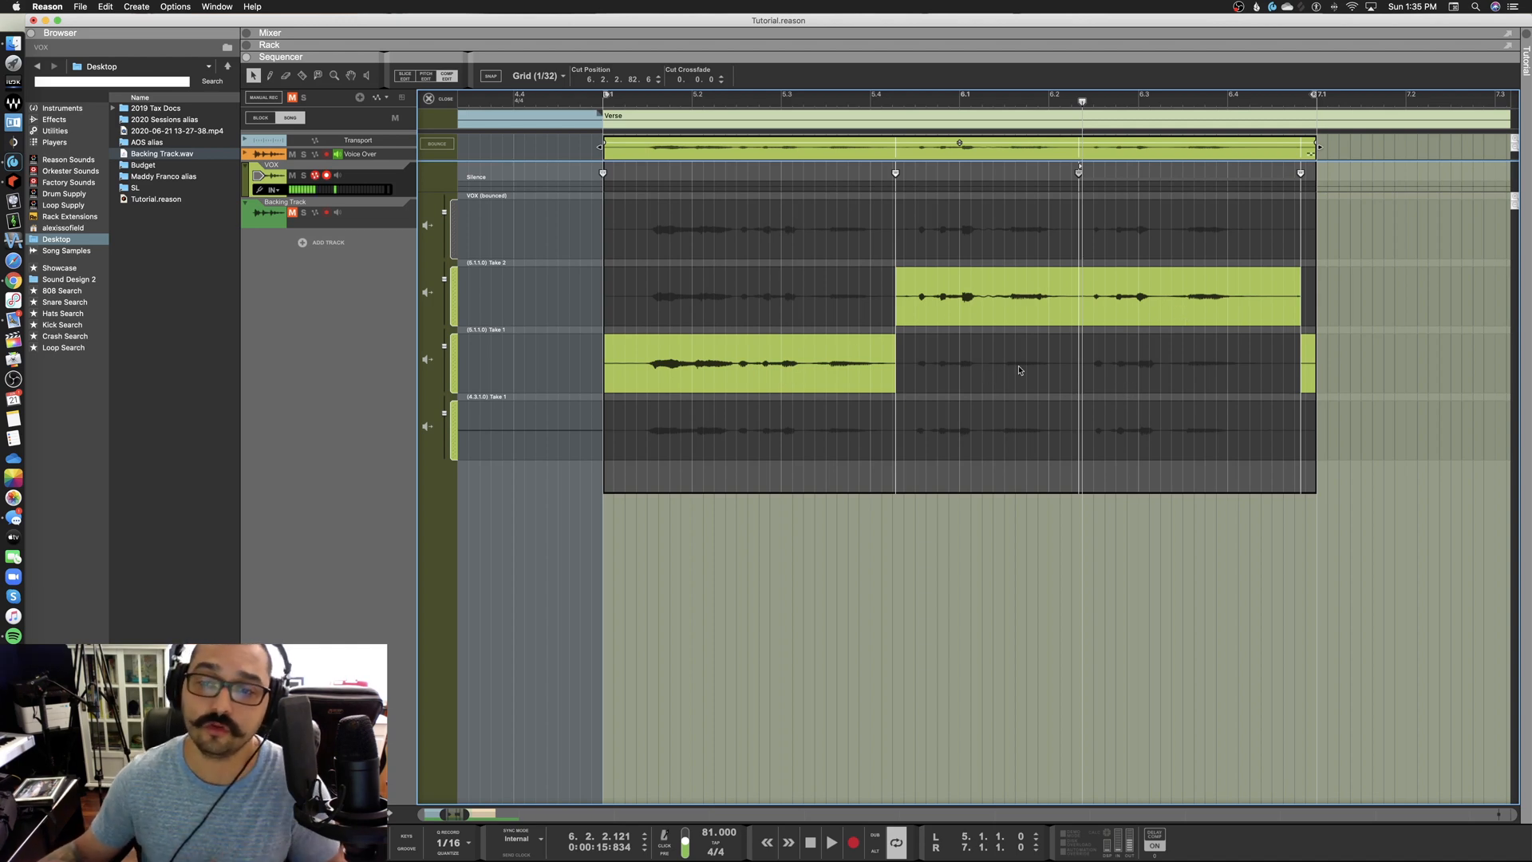
click(1153, 386)
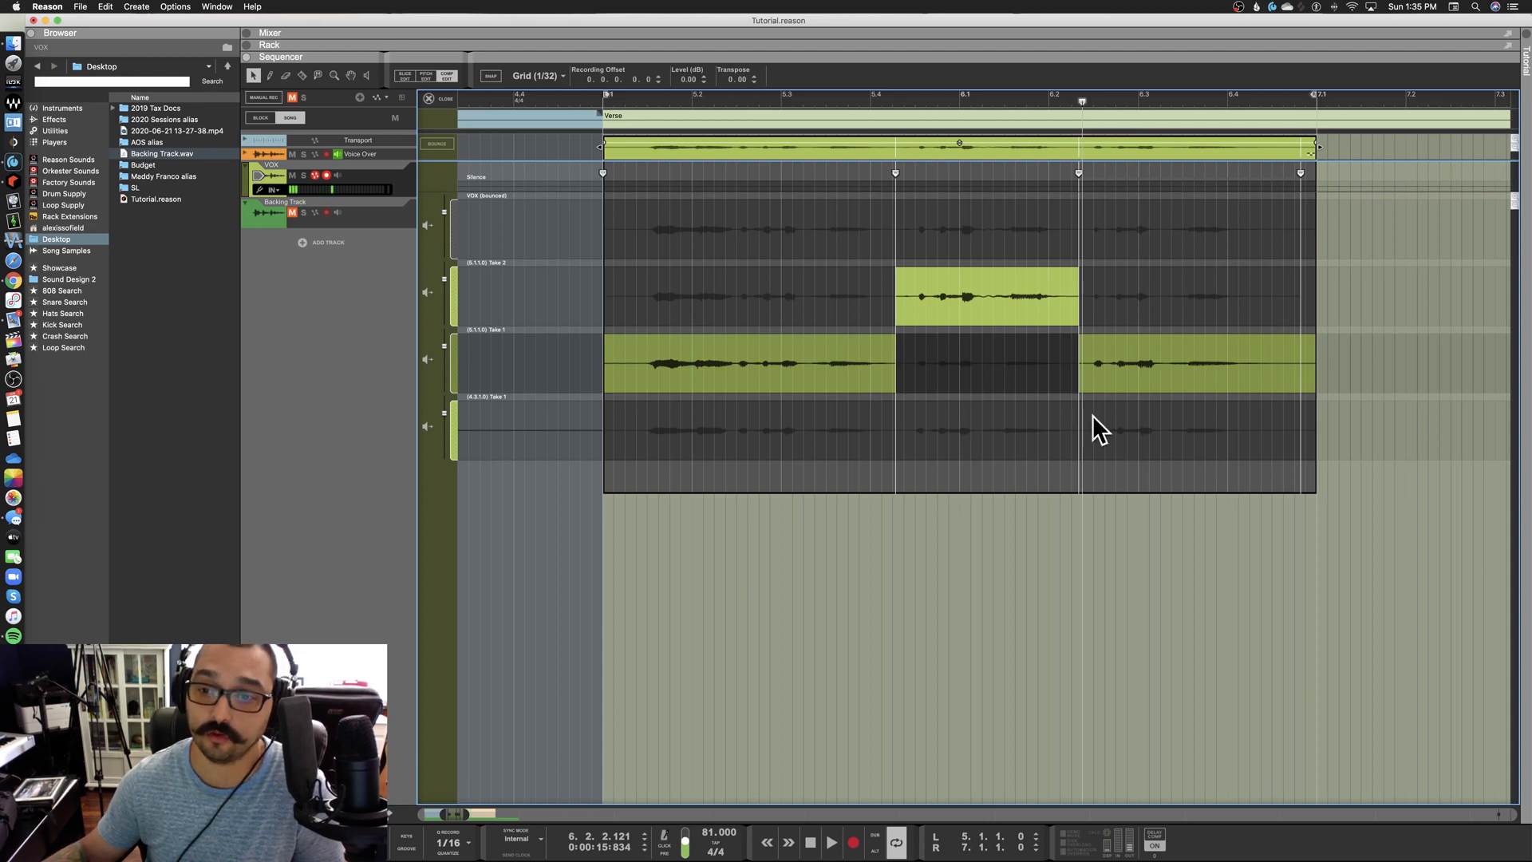
Play the comp from the start of the verse and add a cut at about 6.3.2.81
click(603, 101)
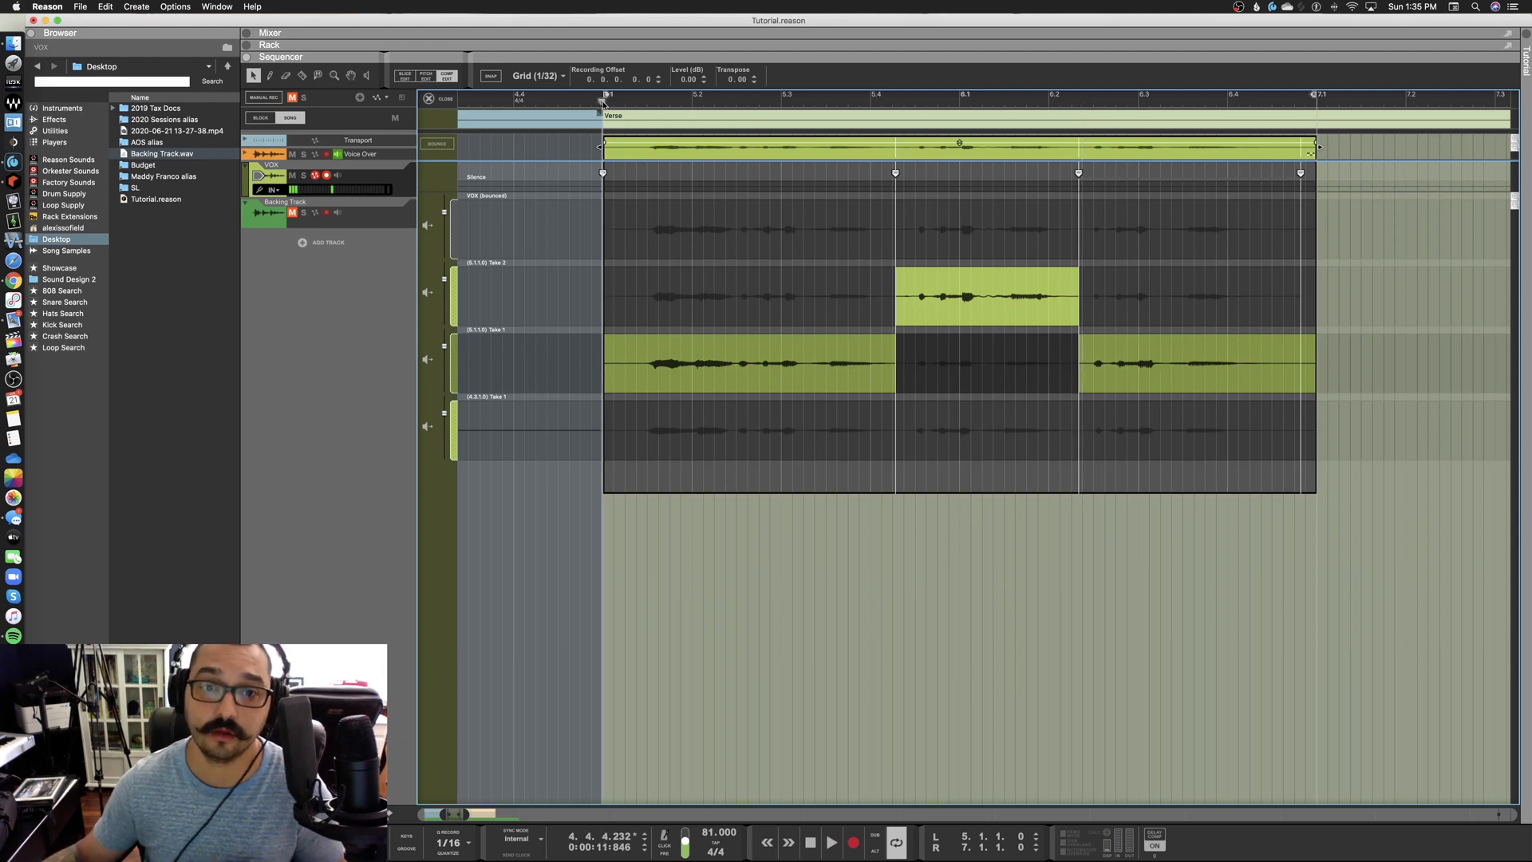
key(space)
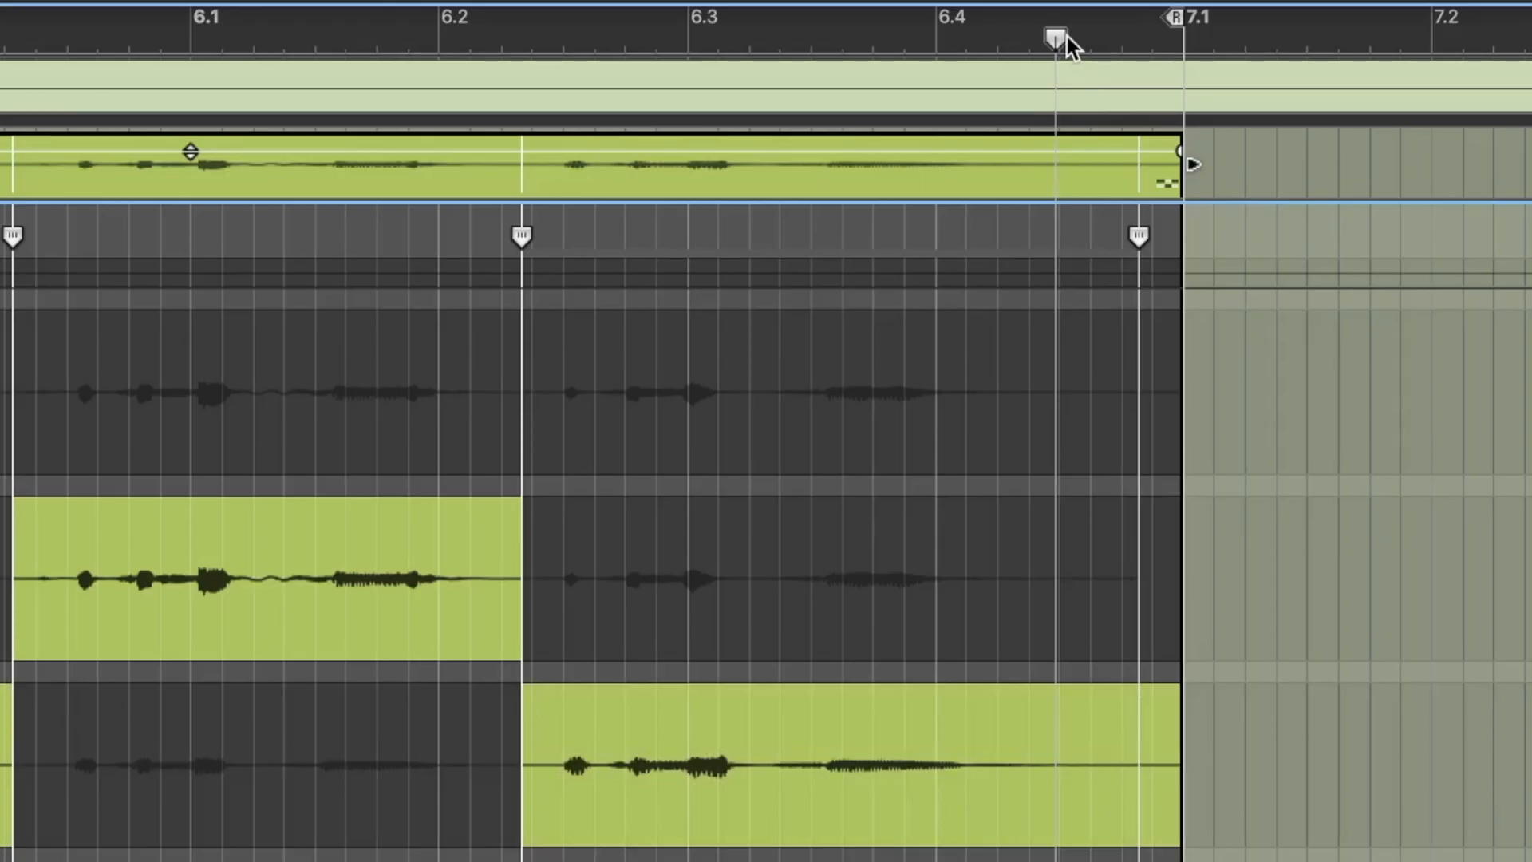
drag(1270, 102, 1168, 131)
drag(769, 118, 768, 116)
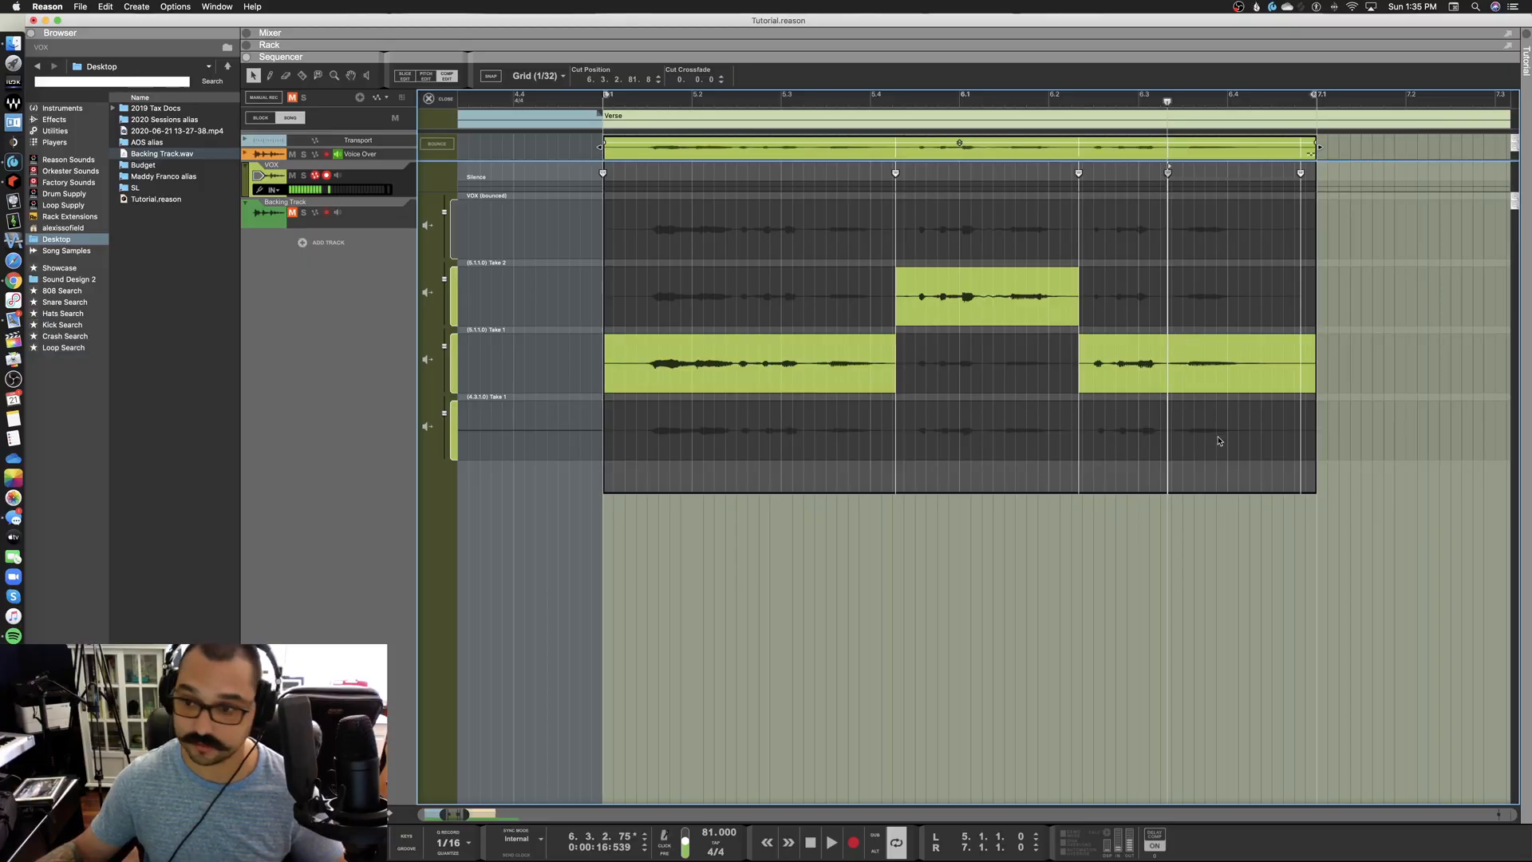
Audition (4.3.1.0) Take 1 for the phrase after the 6.3.2.81 cut, and replace it there with (5.1.1.0) Take 2
click(1217, 441)
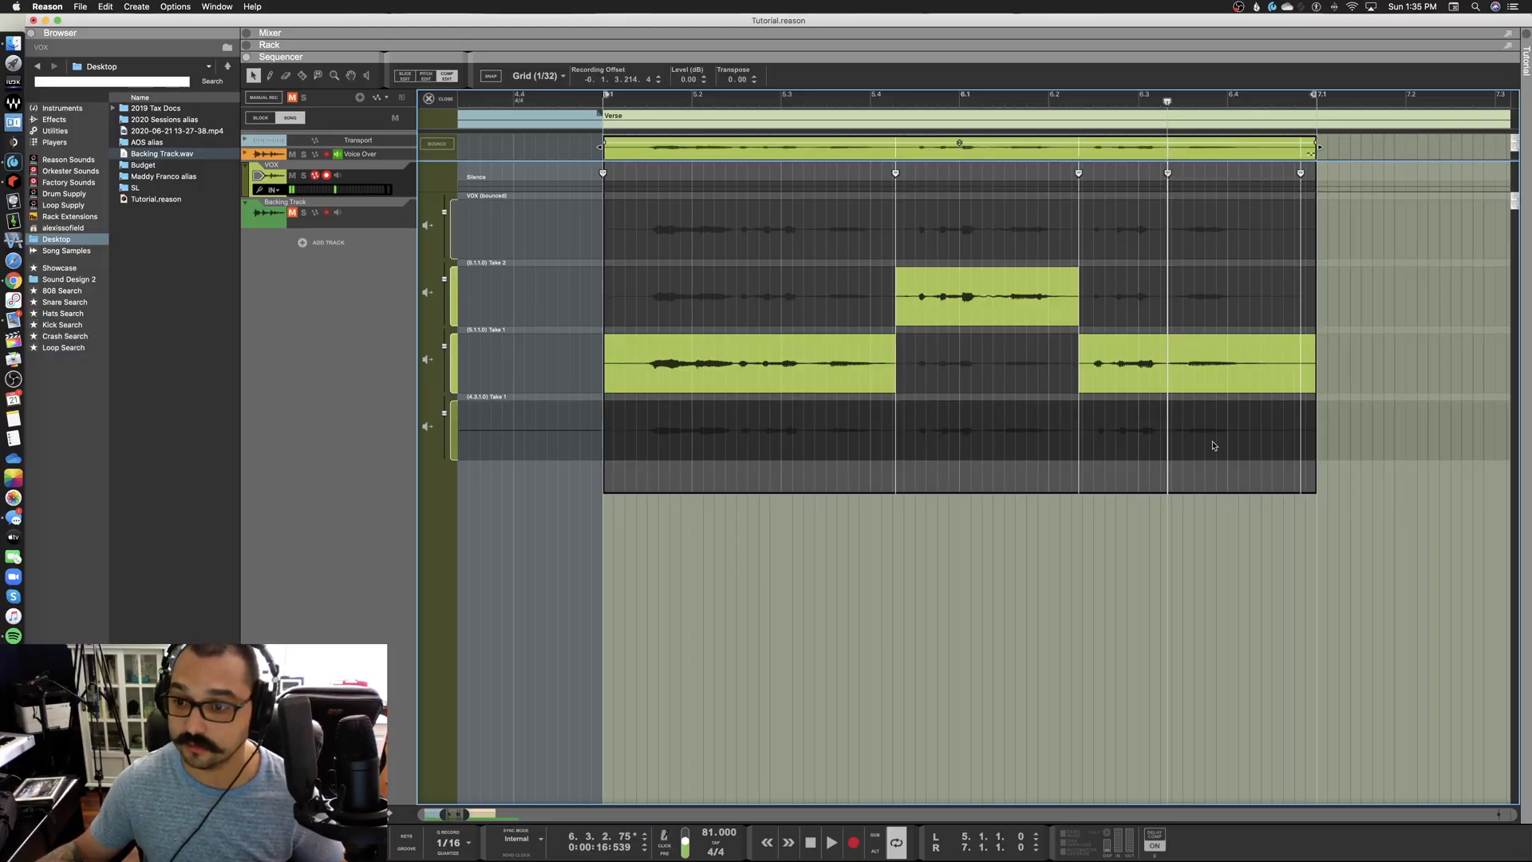
click(1212, 446)
click(1099, 97)
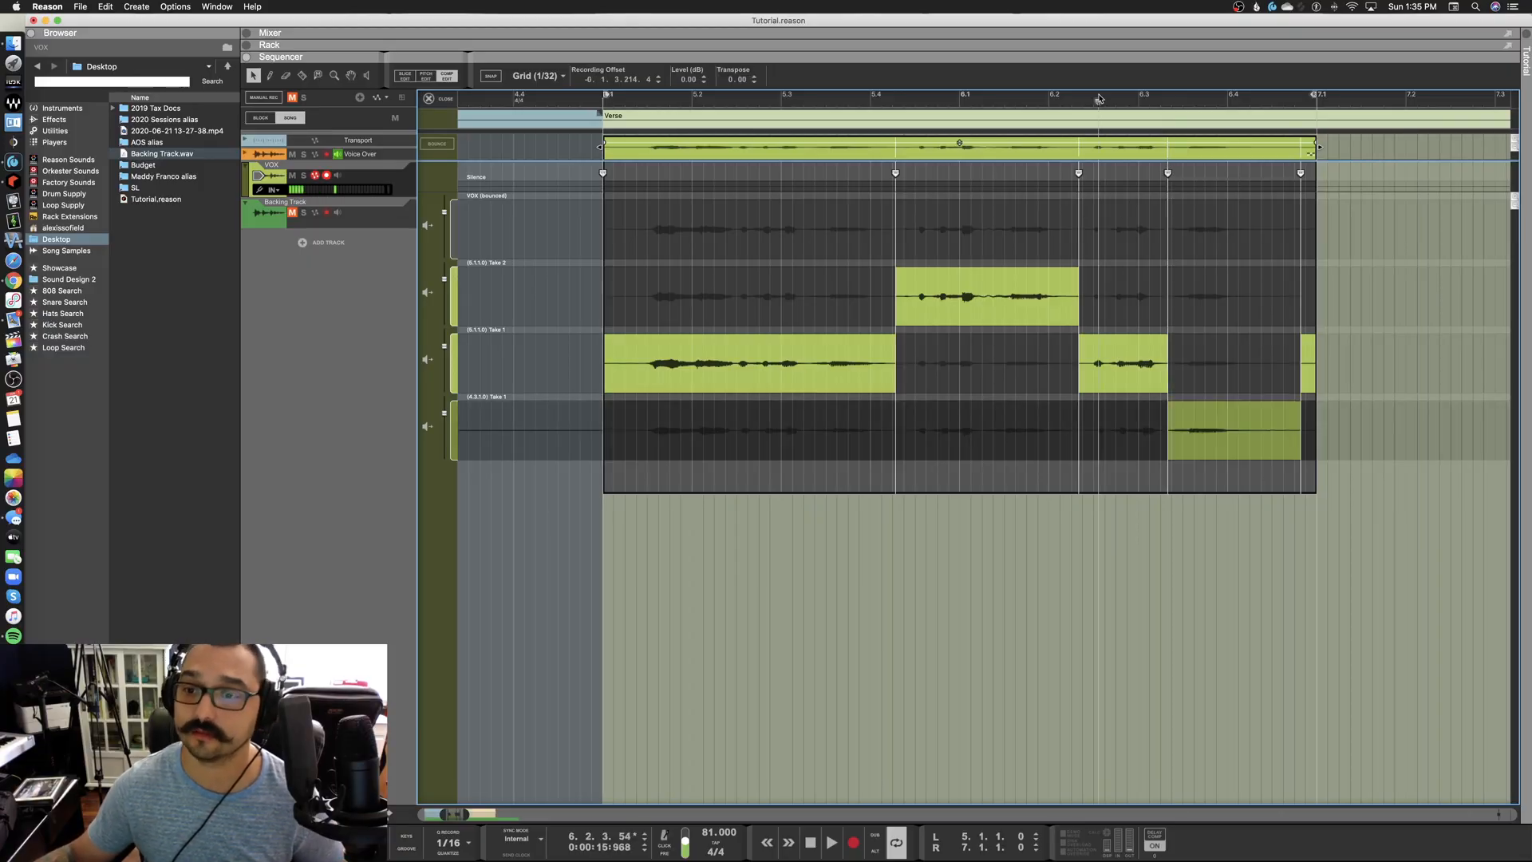
key(space)
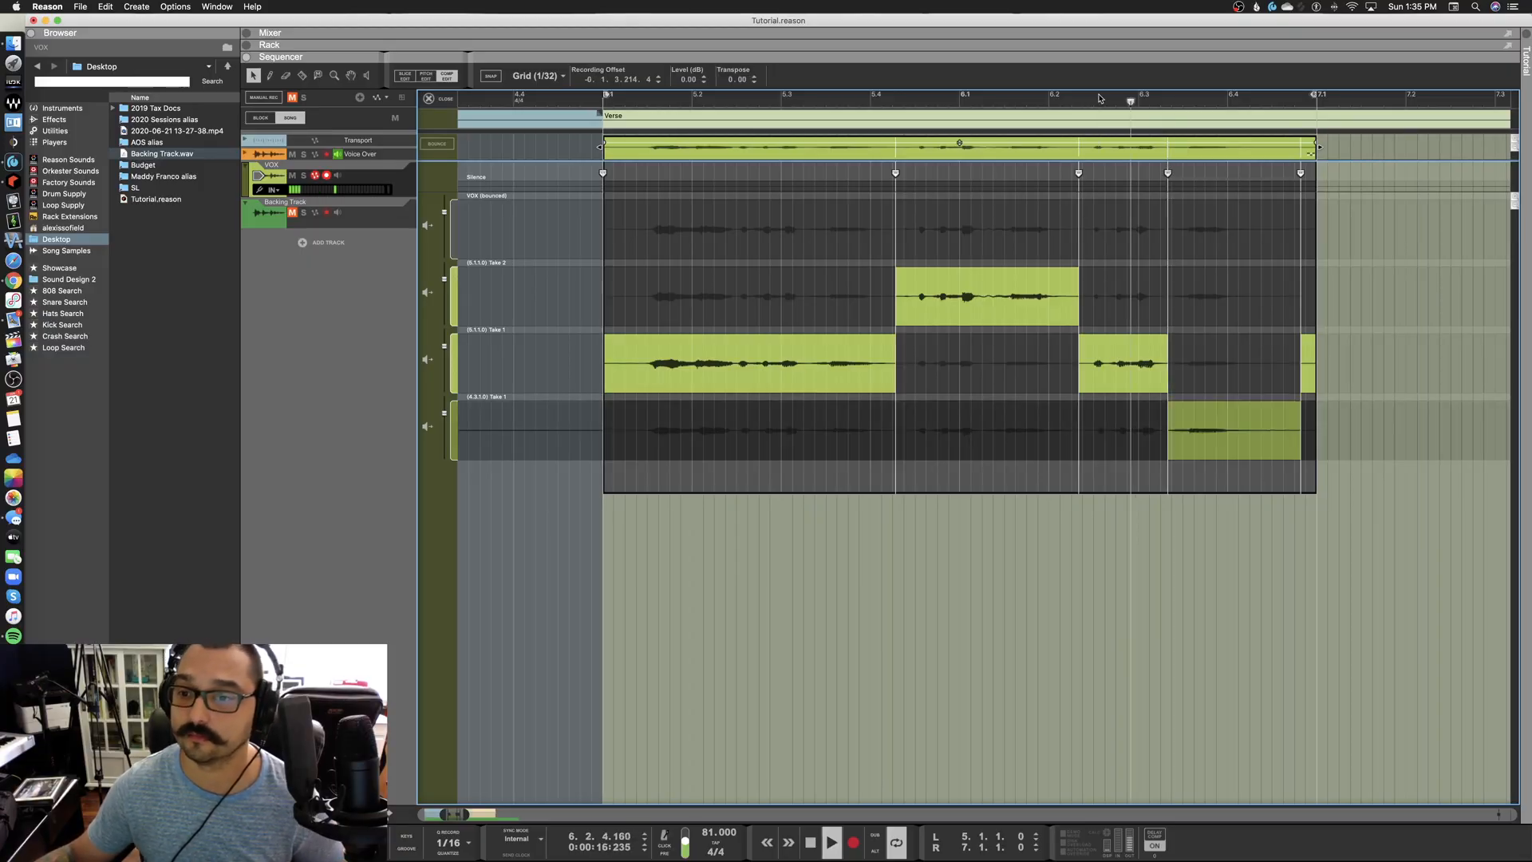
click(1206, 295)
click(1129, 103)
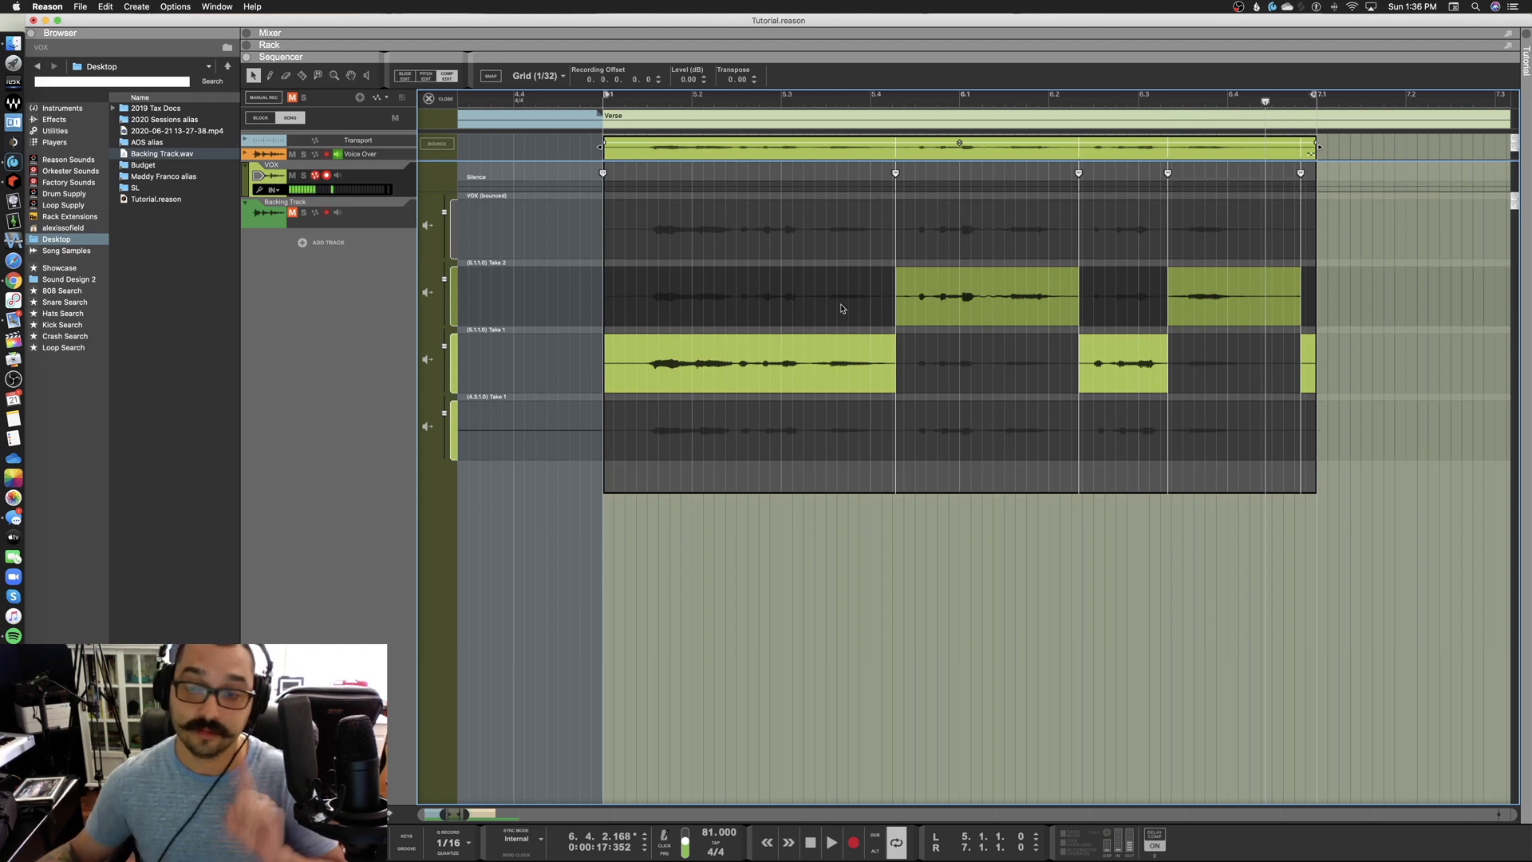
Add a crossfade of about 0.72.14 at the first take change, the cut at 5.4.2.32
scroll(926, 255, right, 1)
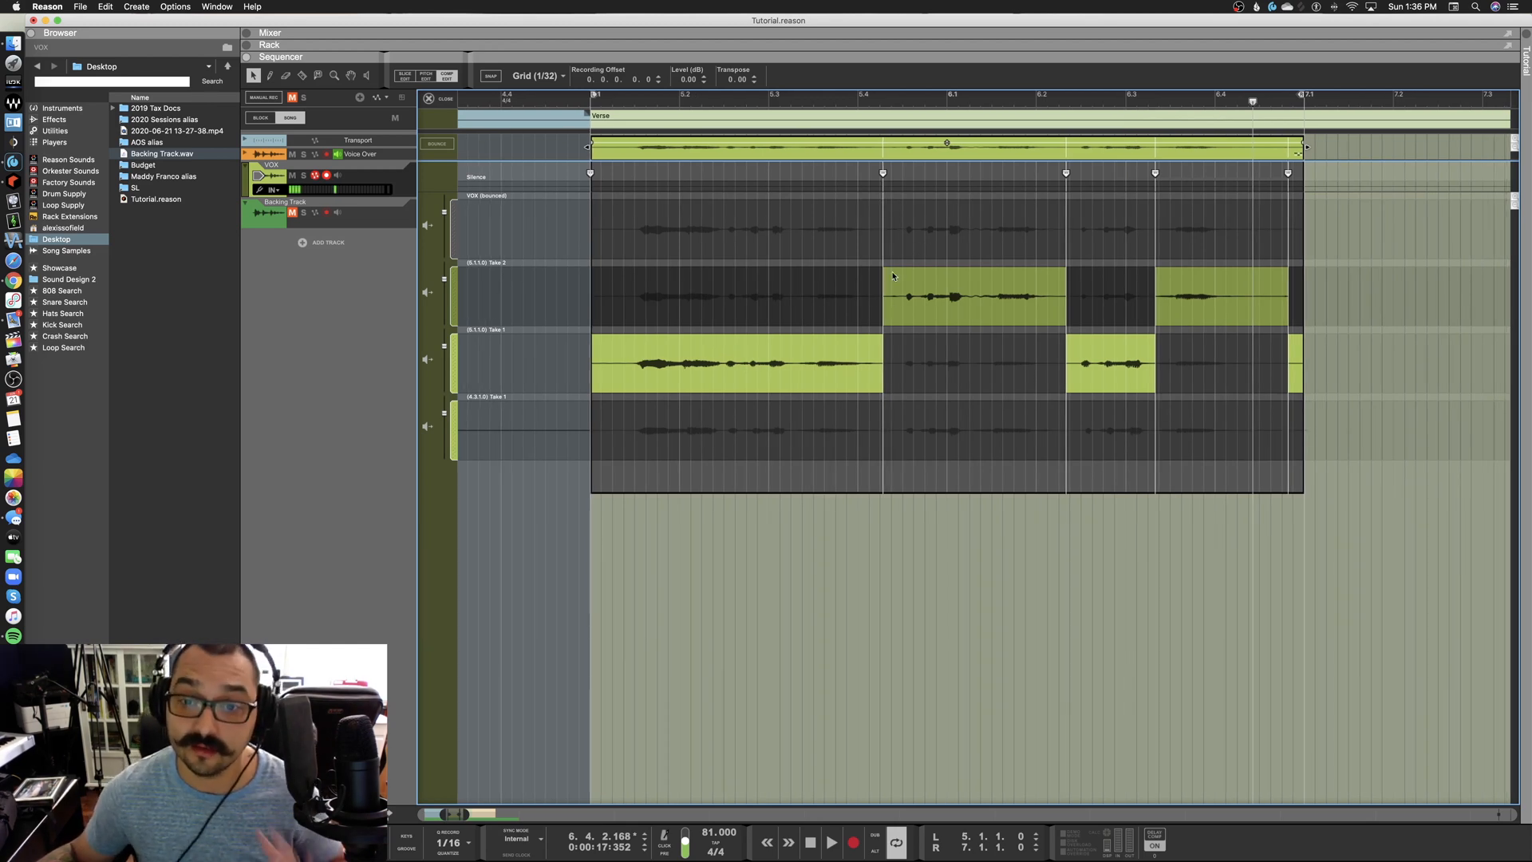
scroll(1001, 273, right, 4)
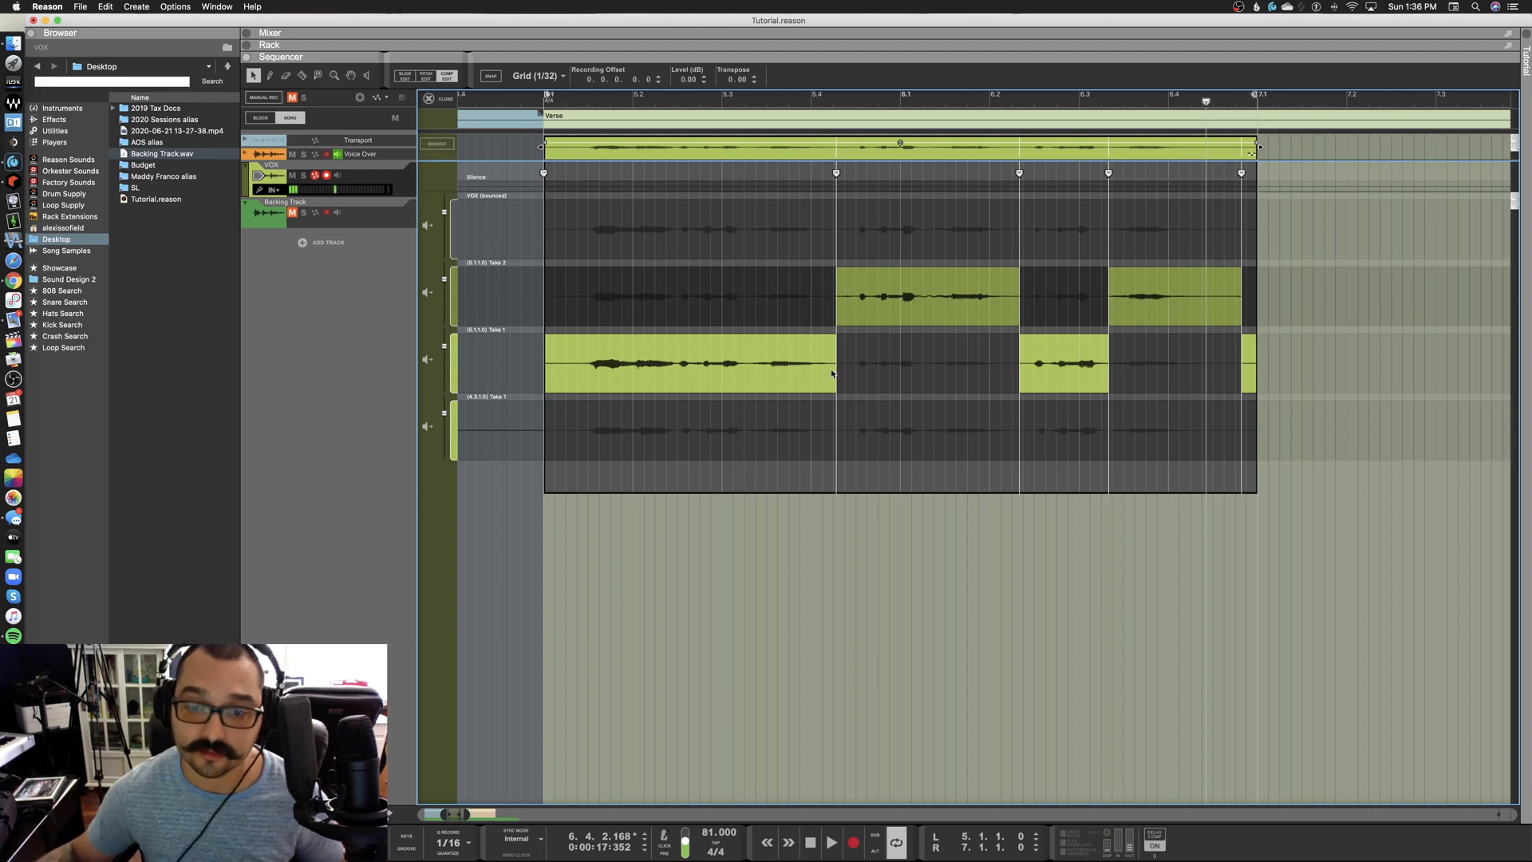
scroll(827, 377, up, 4)
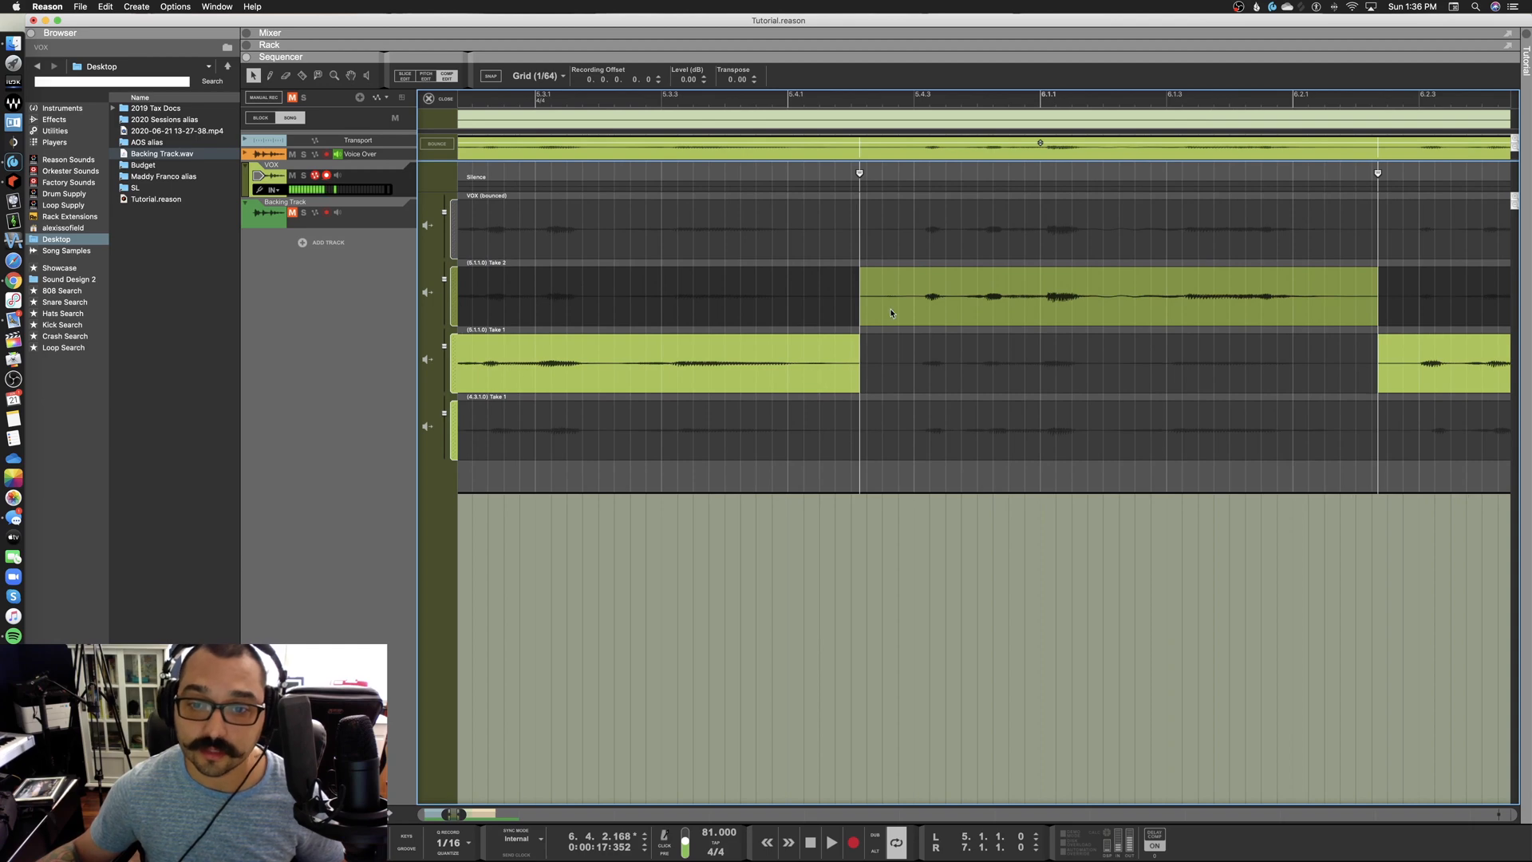
click(860, 173)
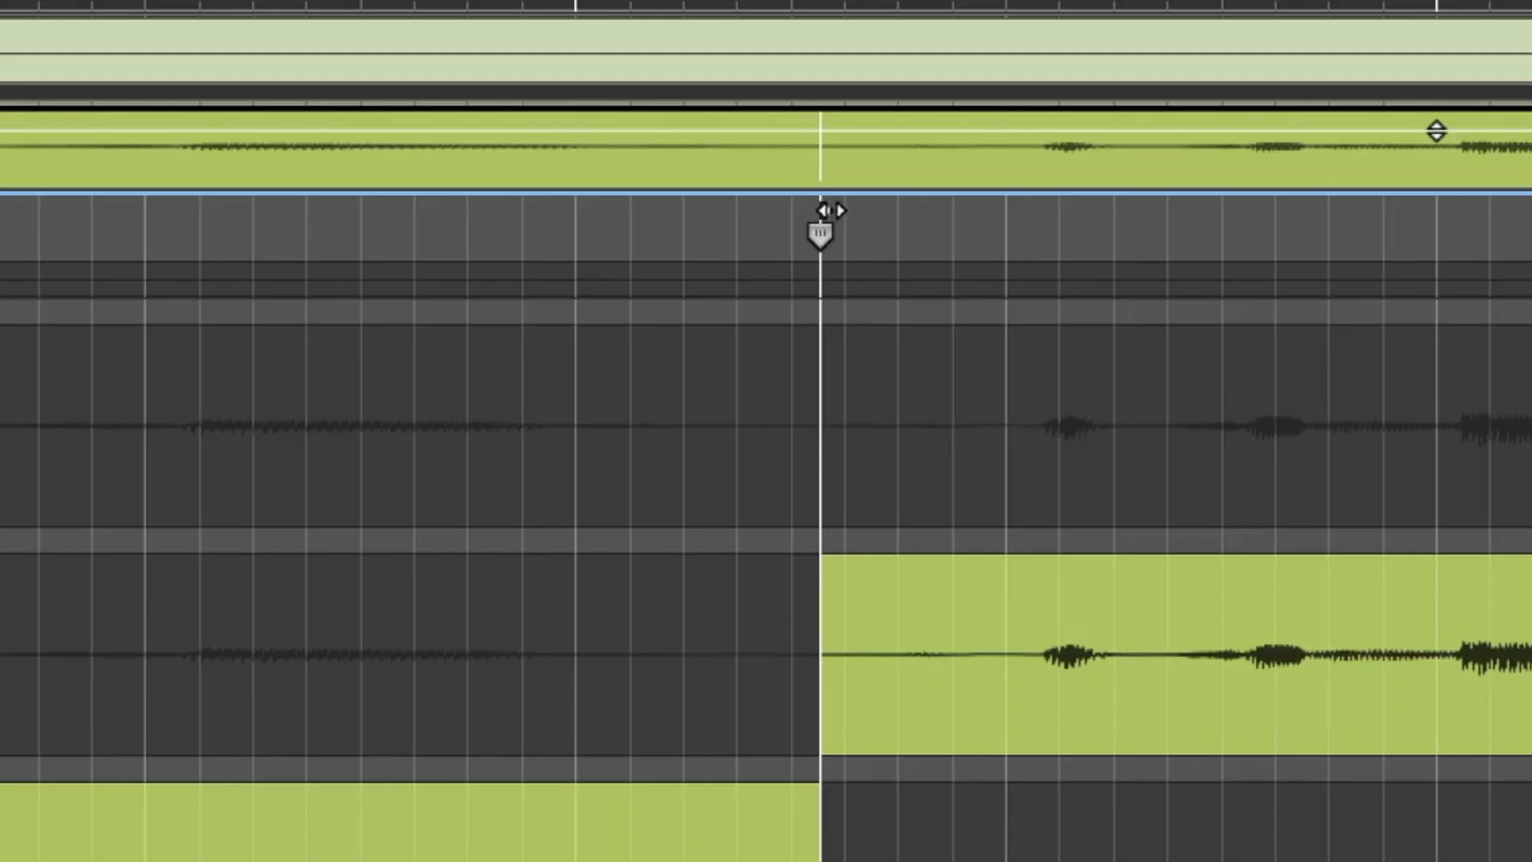
drag(862, 168, 868, 209)
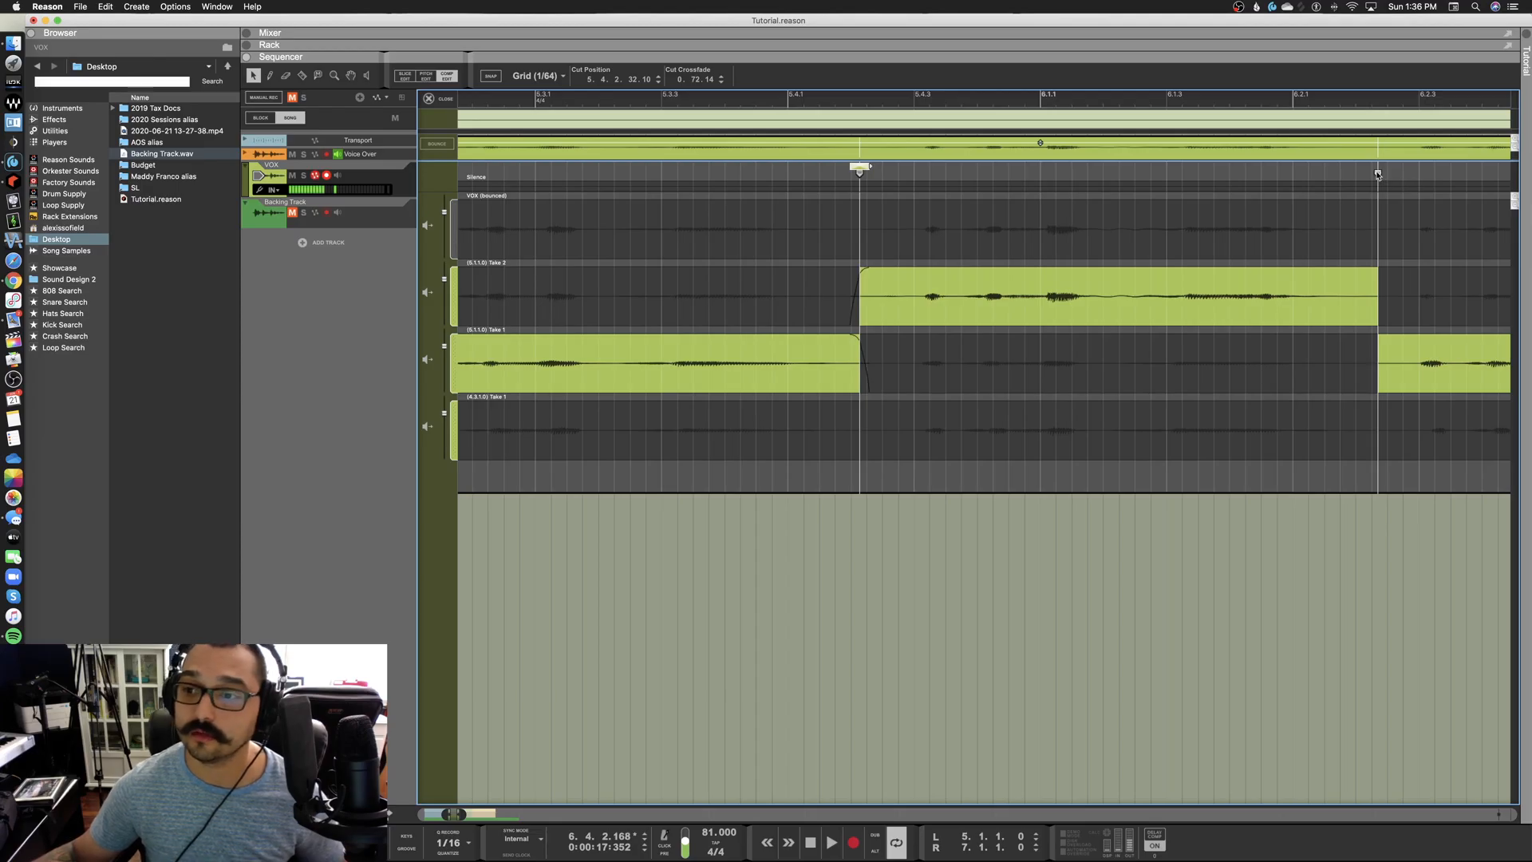
Add a crossfade of about 0.53.12 at the 6.2.2.82 cut and a similar short one at the 6.3.2.81 cut
drag(1378, 170, 1385, 166)
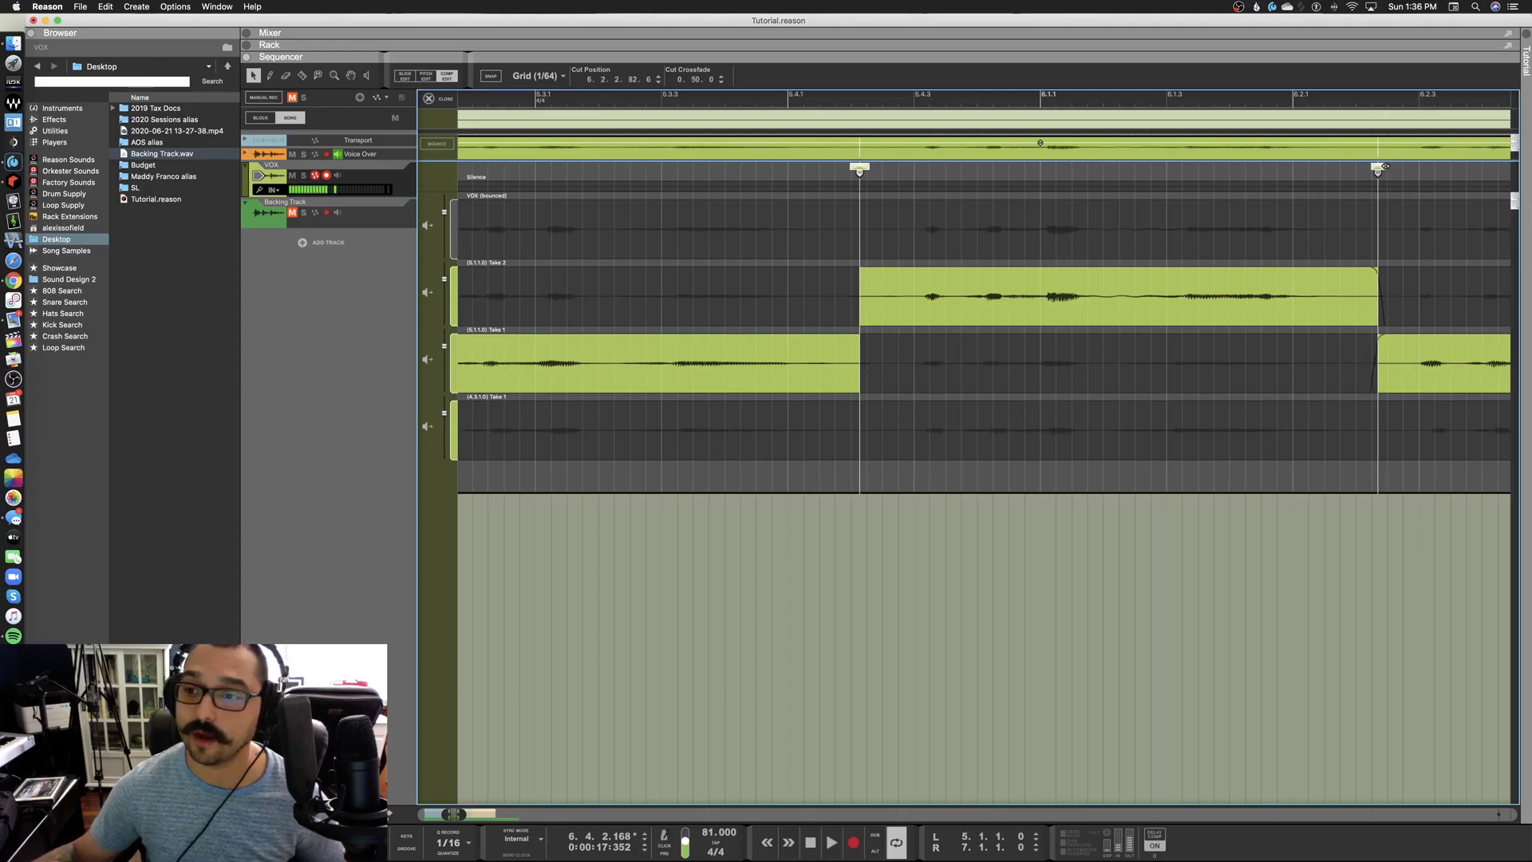
scroll(1366, 191, right, 10)
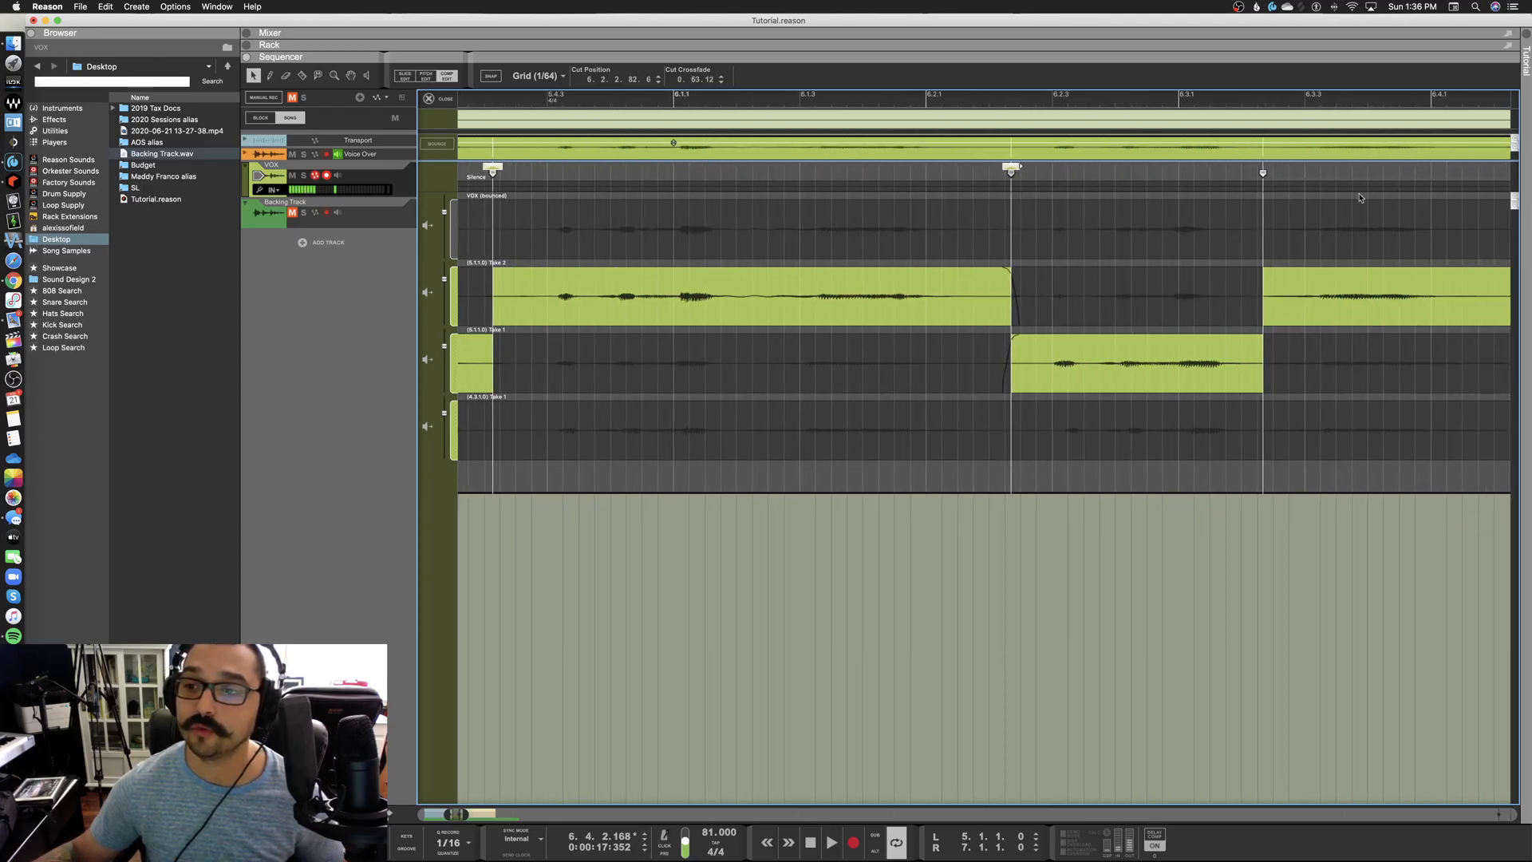
click(1263, 170)
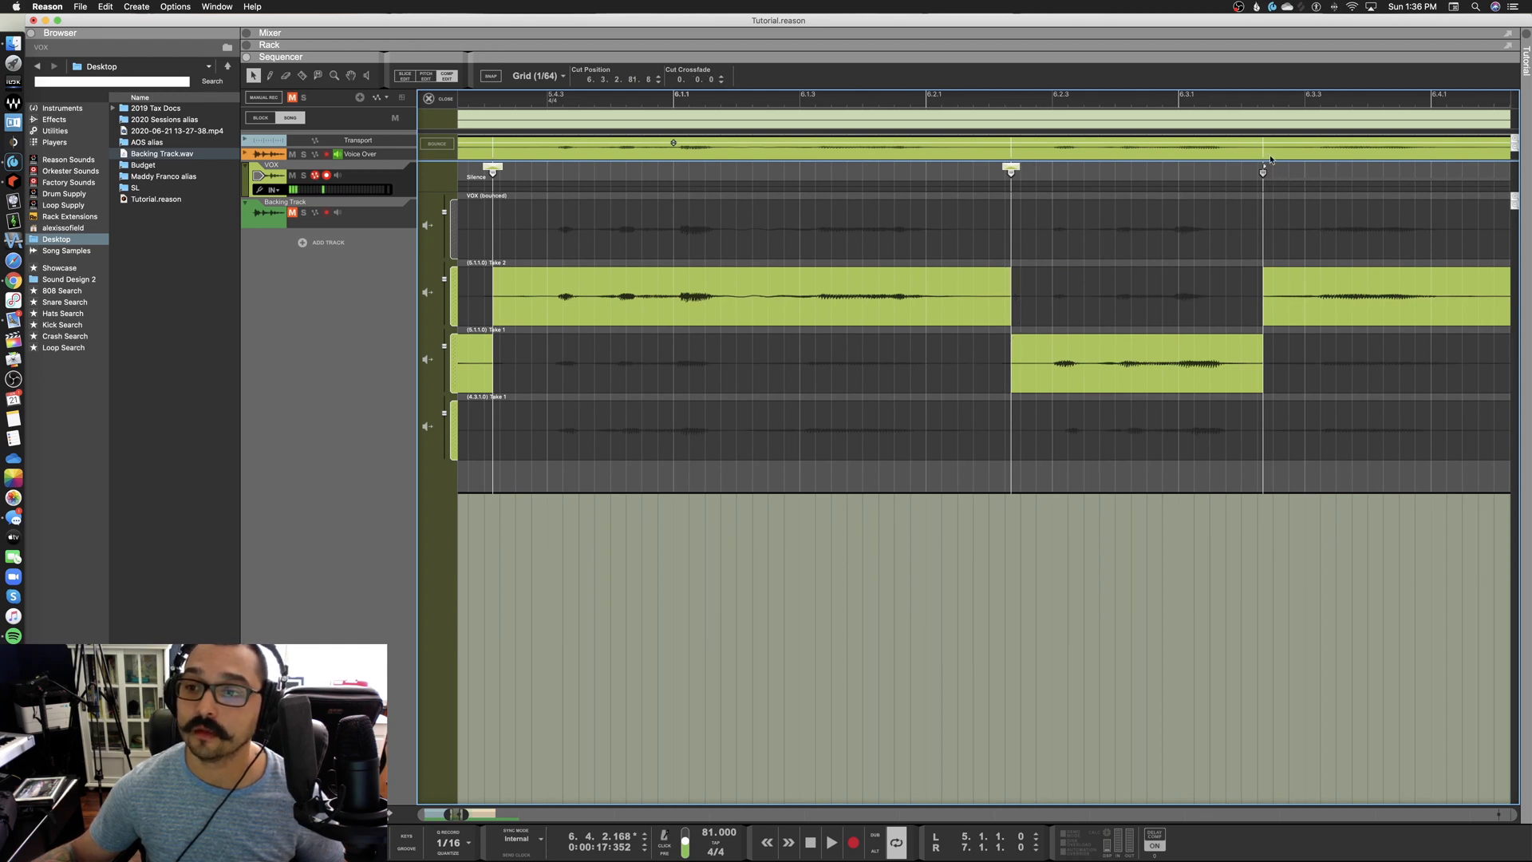
drag(1272, 166, 1239, 185)
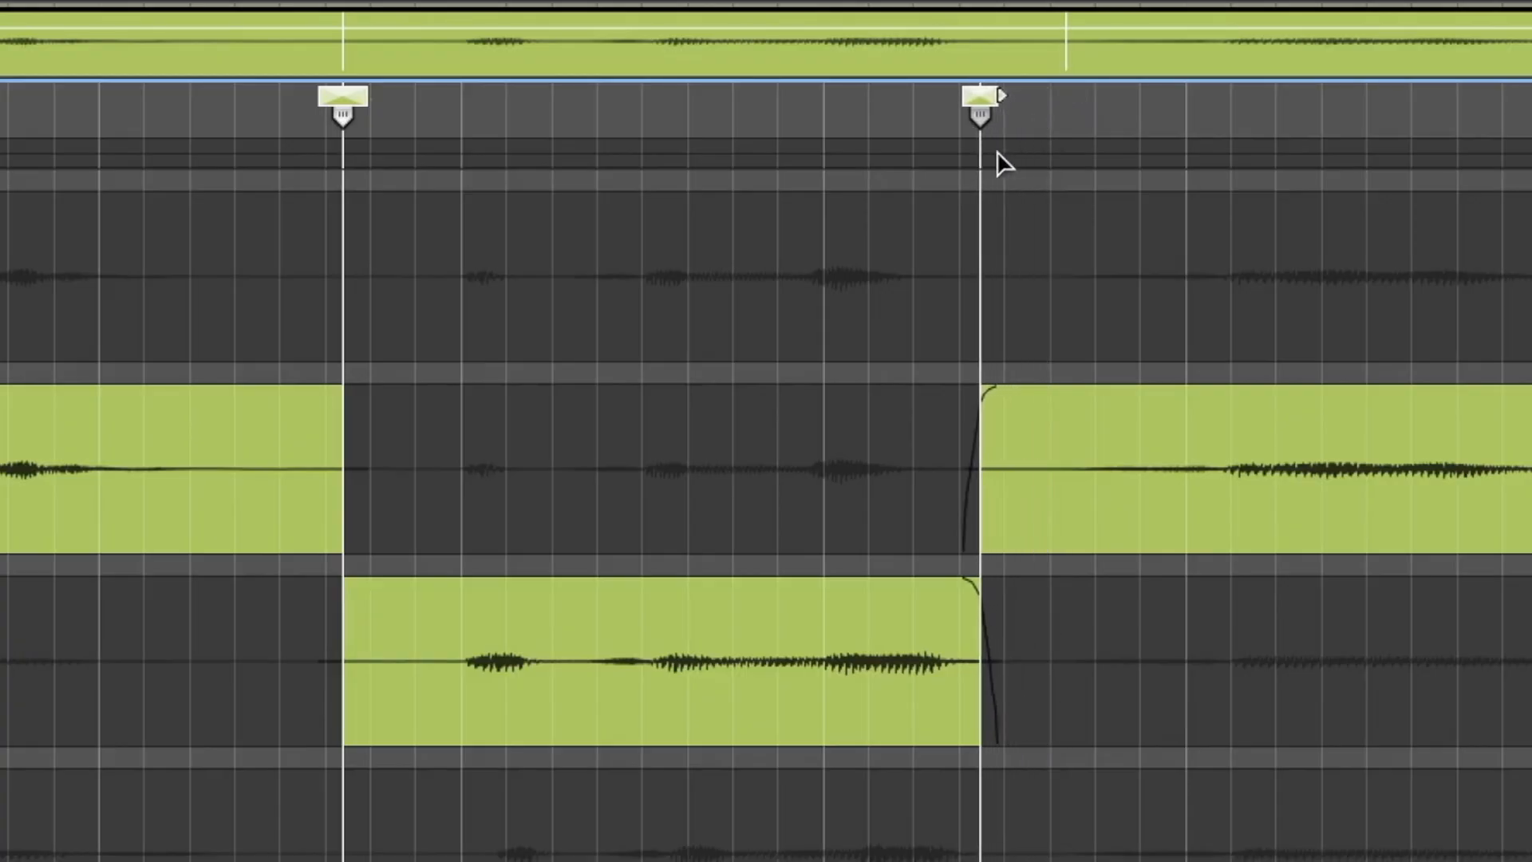
Try moving the 6.3.2.81 cut later to about 6.3.3.32 and earlier to about 6.3.1.30, mid-phrase, and play across it
drag(998, 154, 1186, 162)
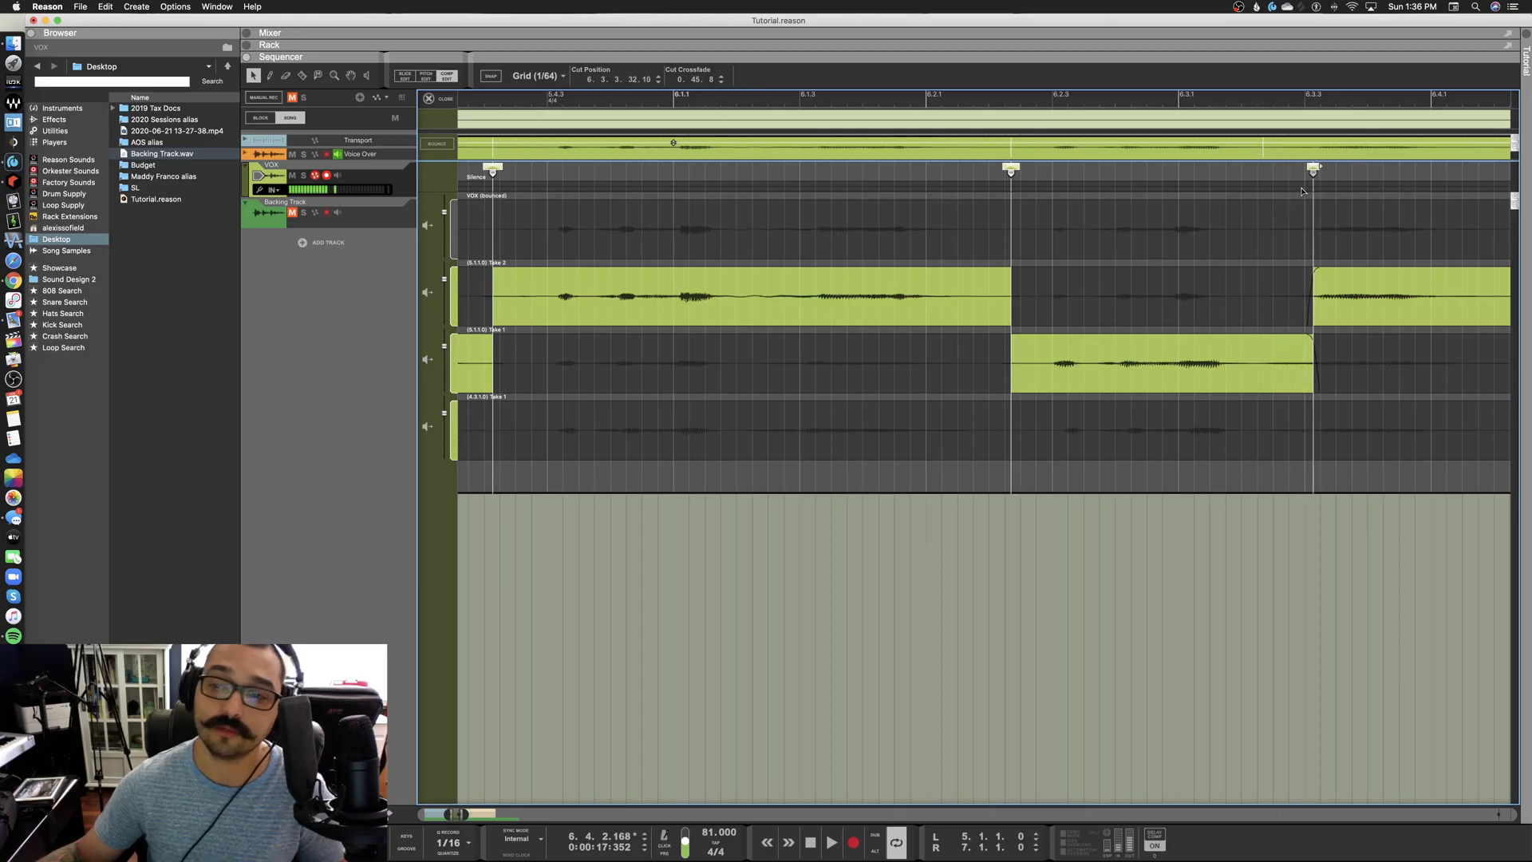
drag(1302, 192, 1185, 204)
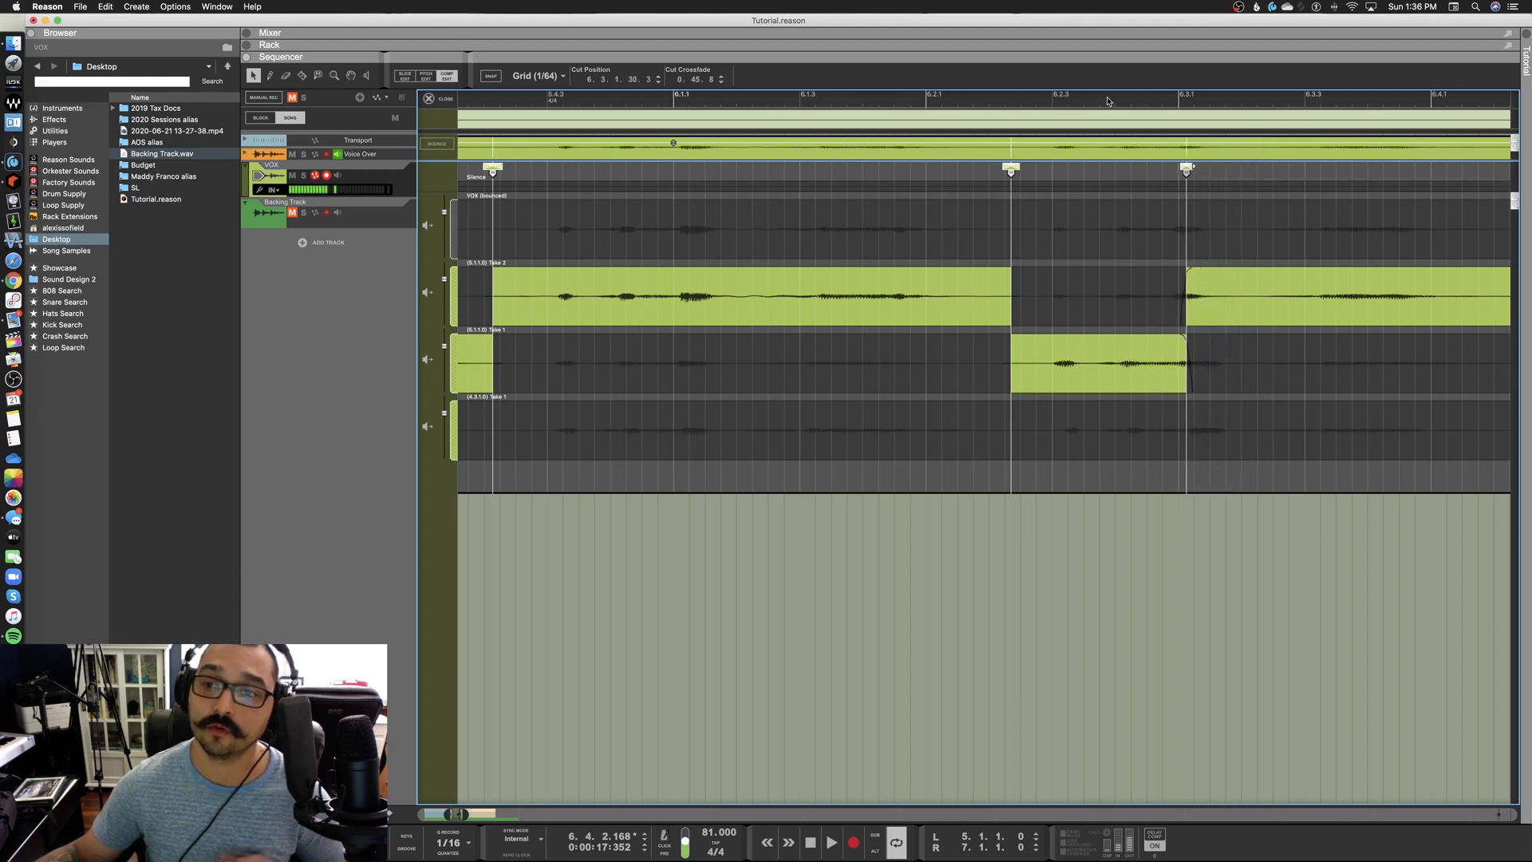
click(1125, 101)
key(space)
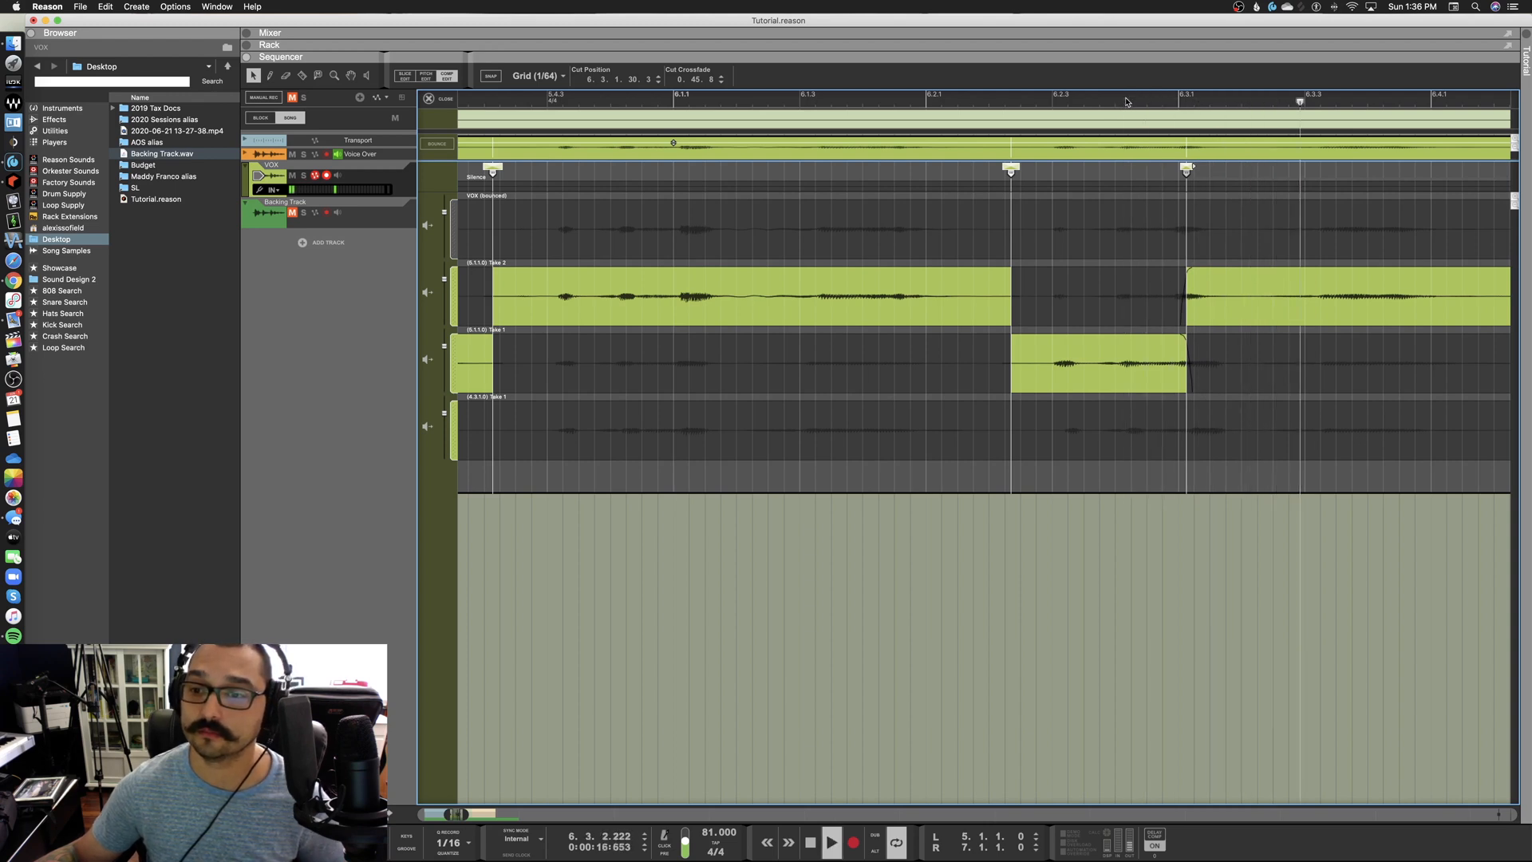
key(space)
Remove the crossfade from the 6.3.1.30 cut and play across the hard cut
drag(1191, 167, 1166, 167)
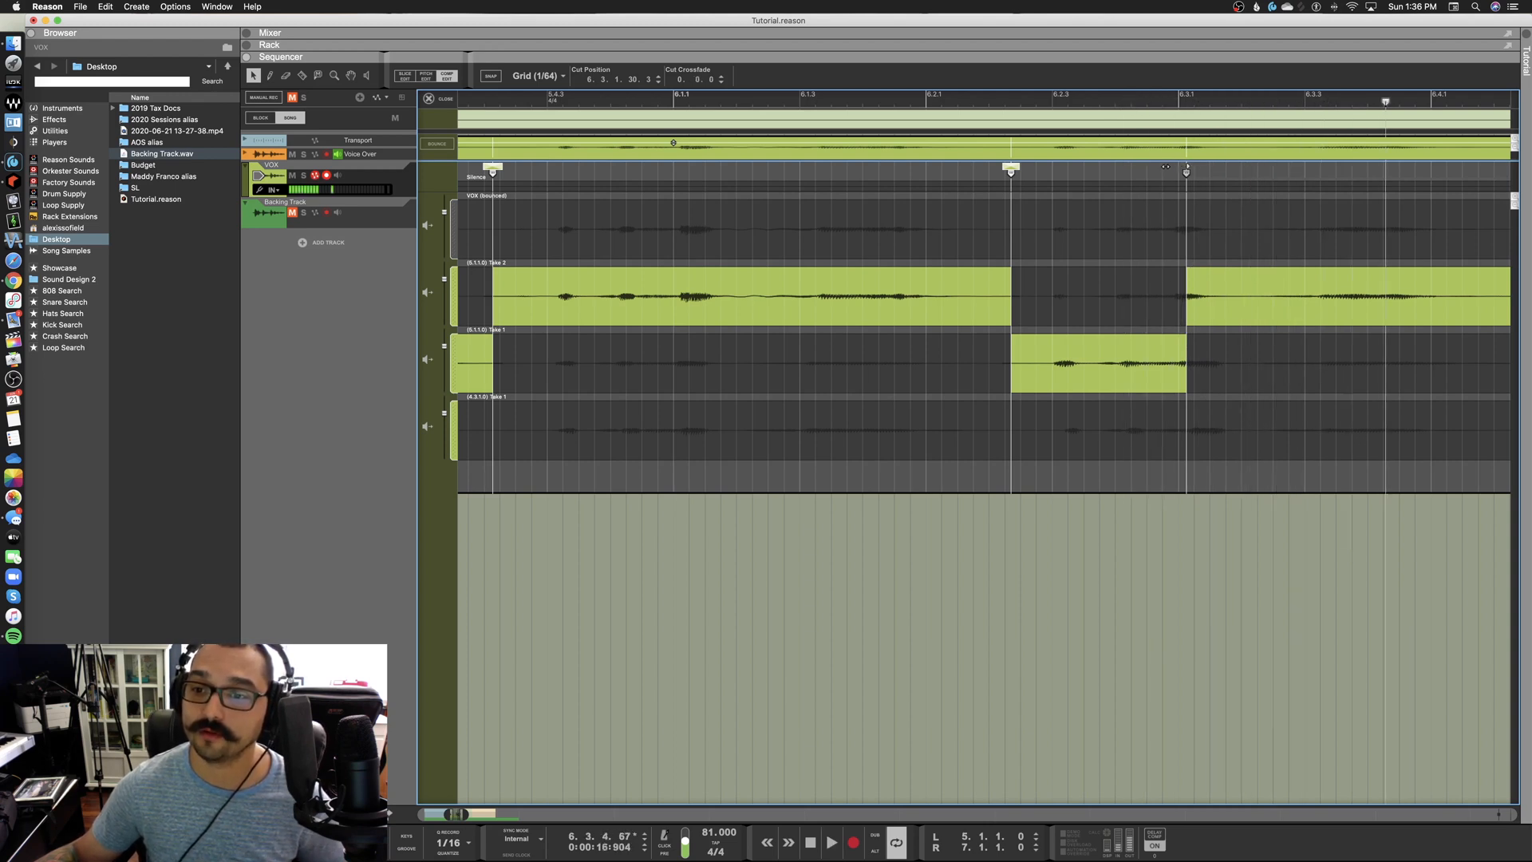
click(1128, 101)
key(space)
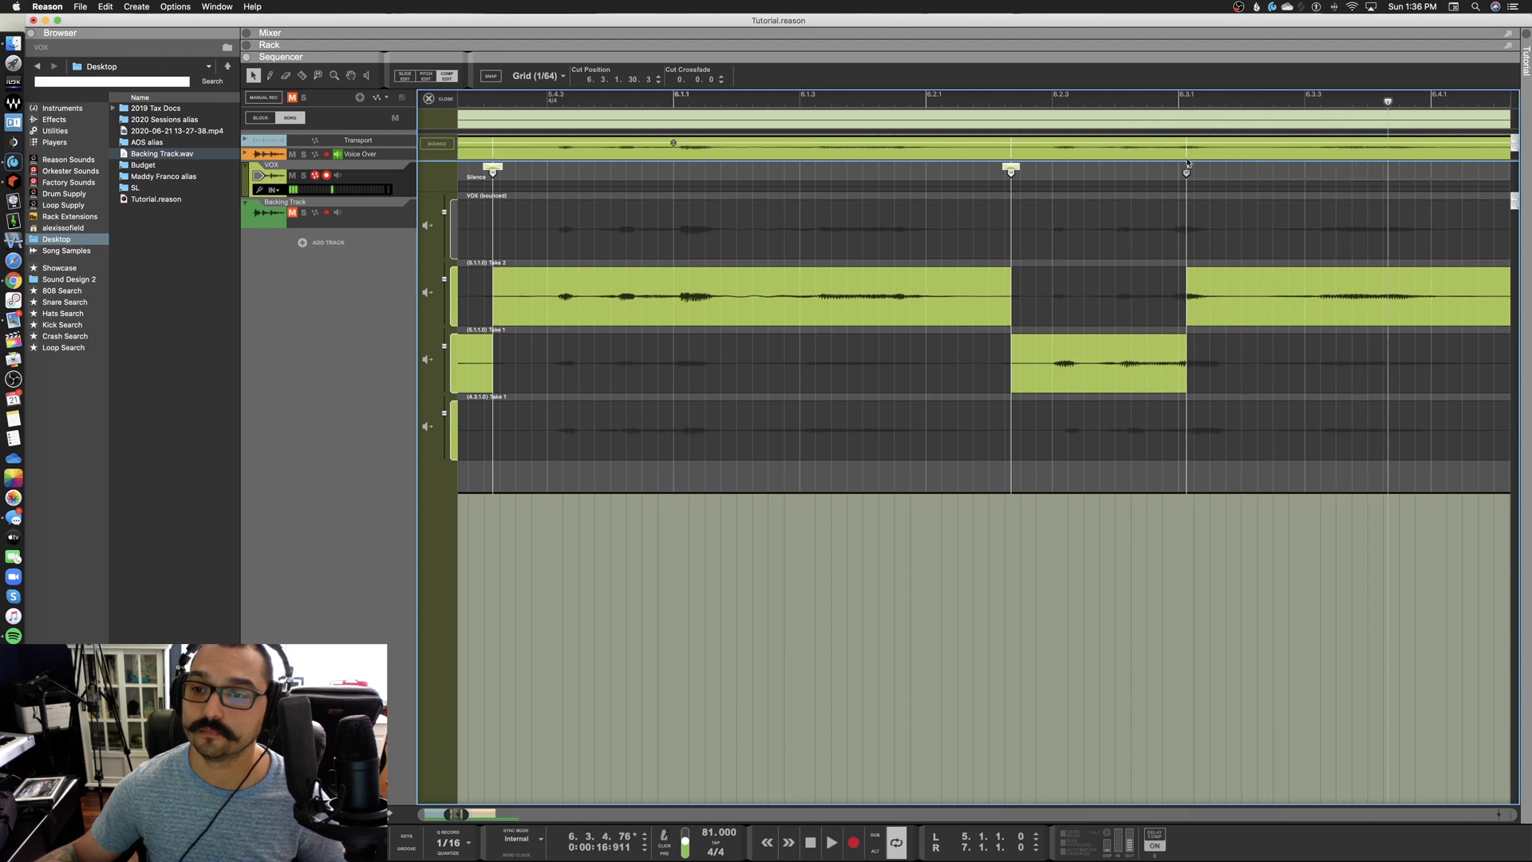
Move the mid-phrase cut back to the gap at about 6.3.2.72 and give it a crossfade of about 0.86.8
drag(1190, 167, 1260, 170)
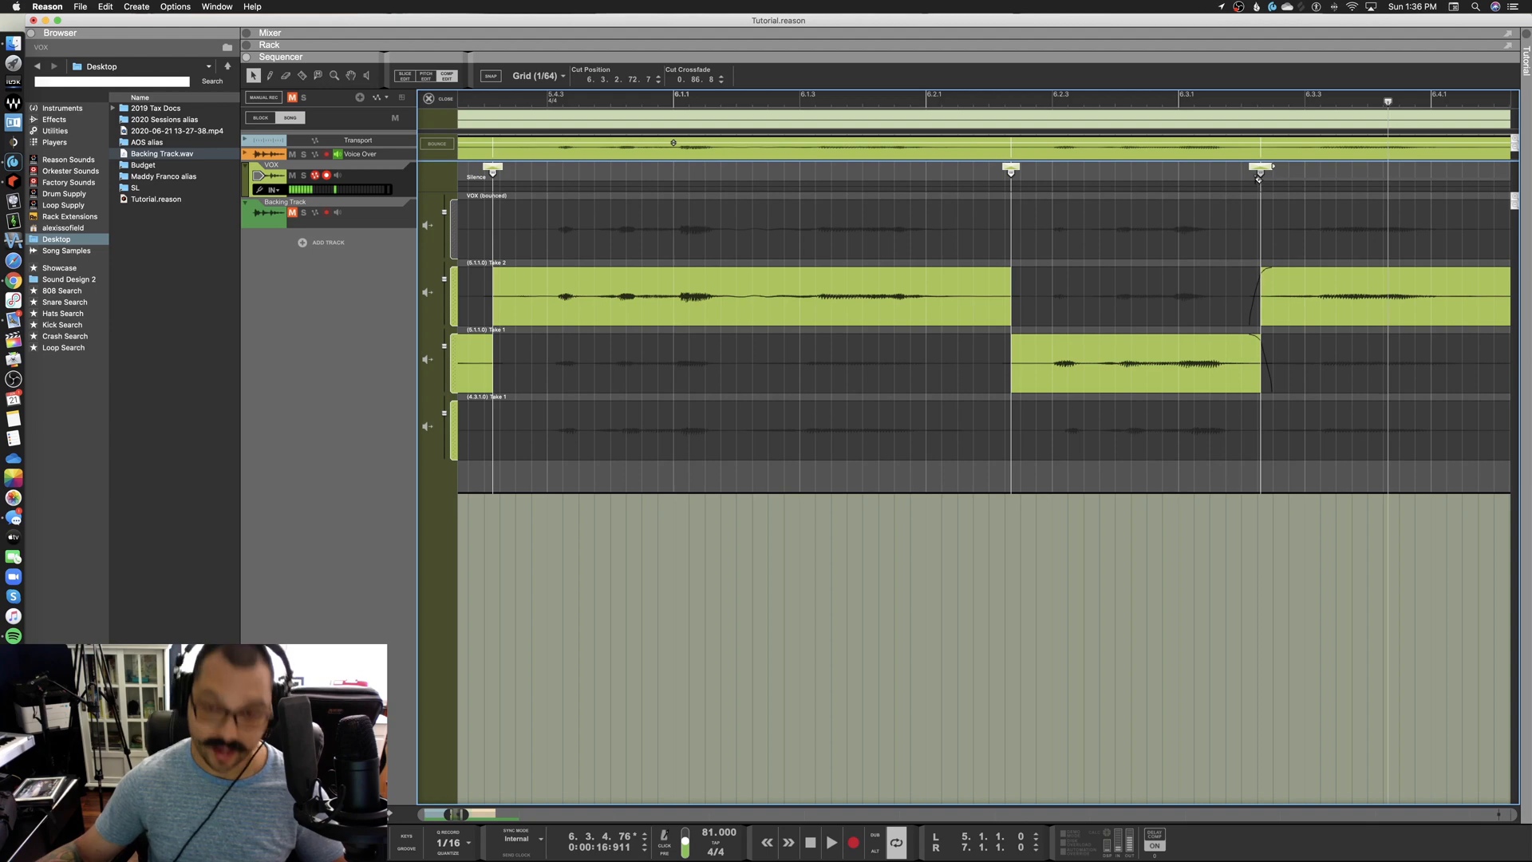
scroll(1259, 179, down, 4)
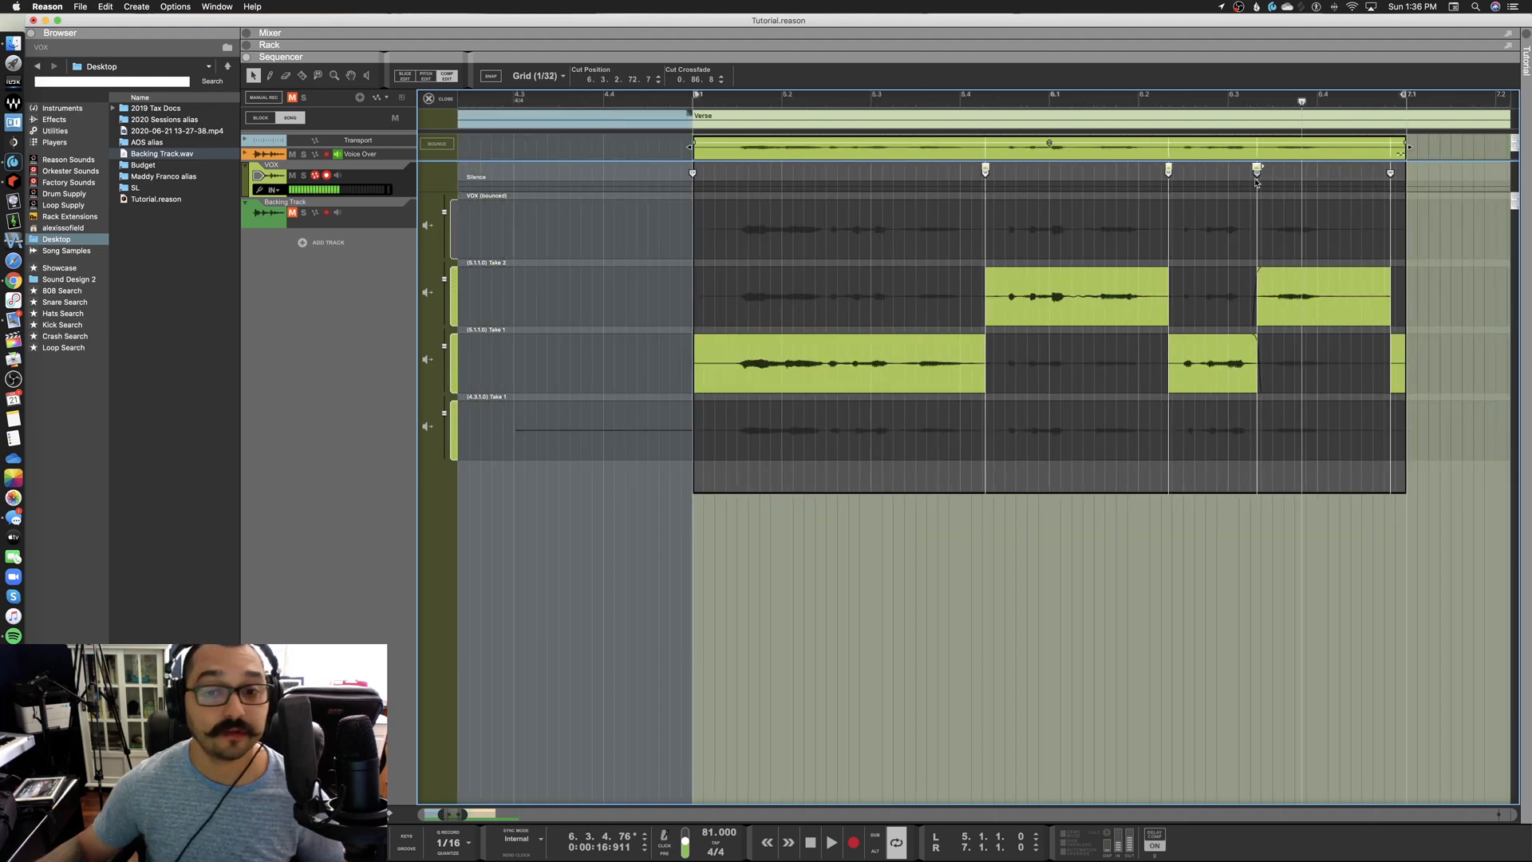
scroll(760, 351, up, 4)
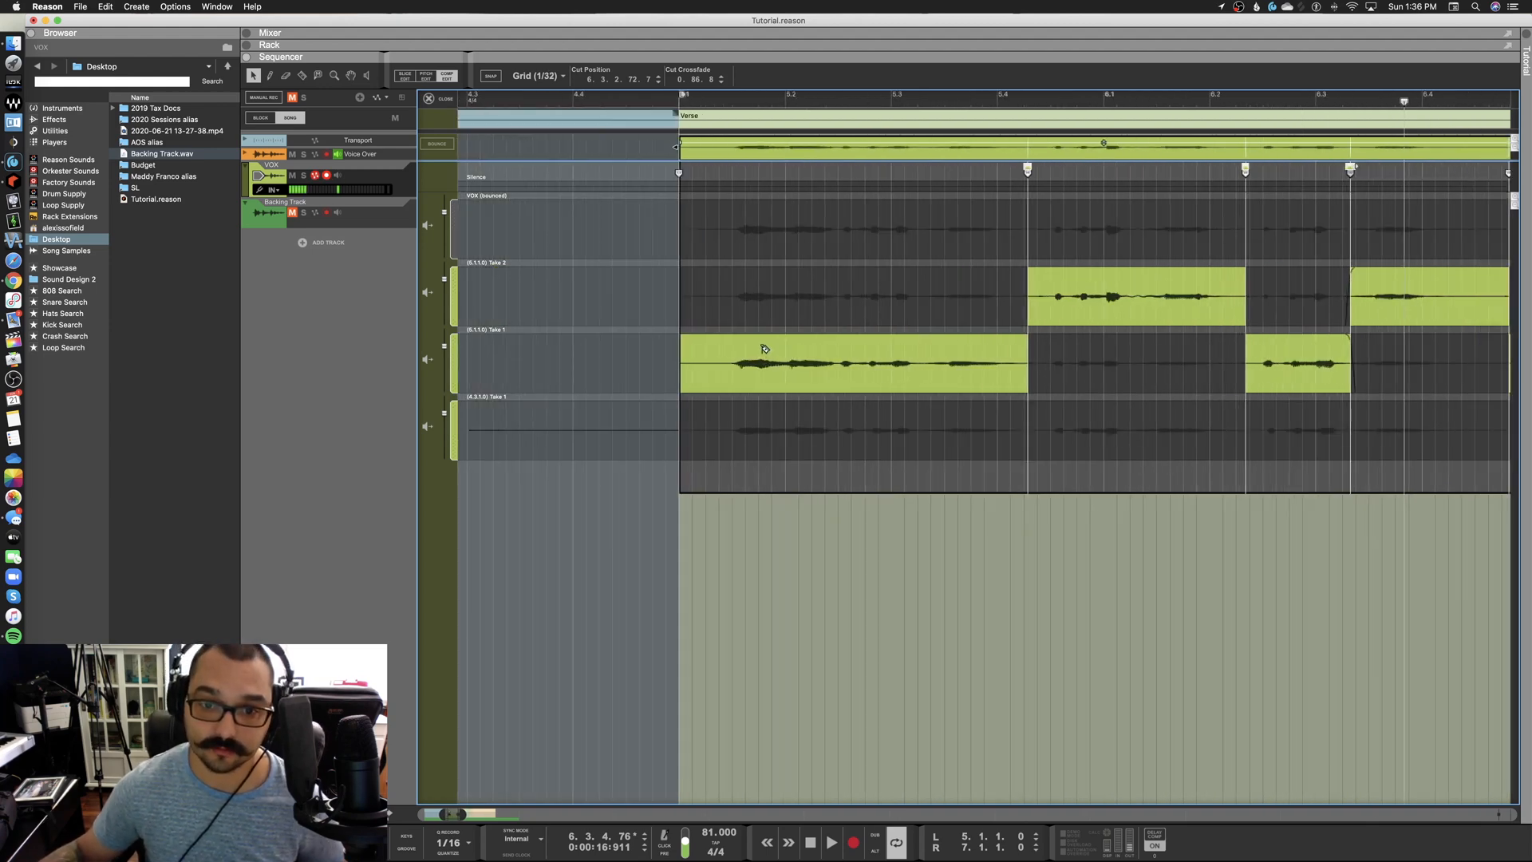
Play the opening of the comp from the start of the verse at 5.1.1 into the first phrase
scroll(760, 352, up, 2)
scroll(760, 352, up, 1)
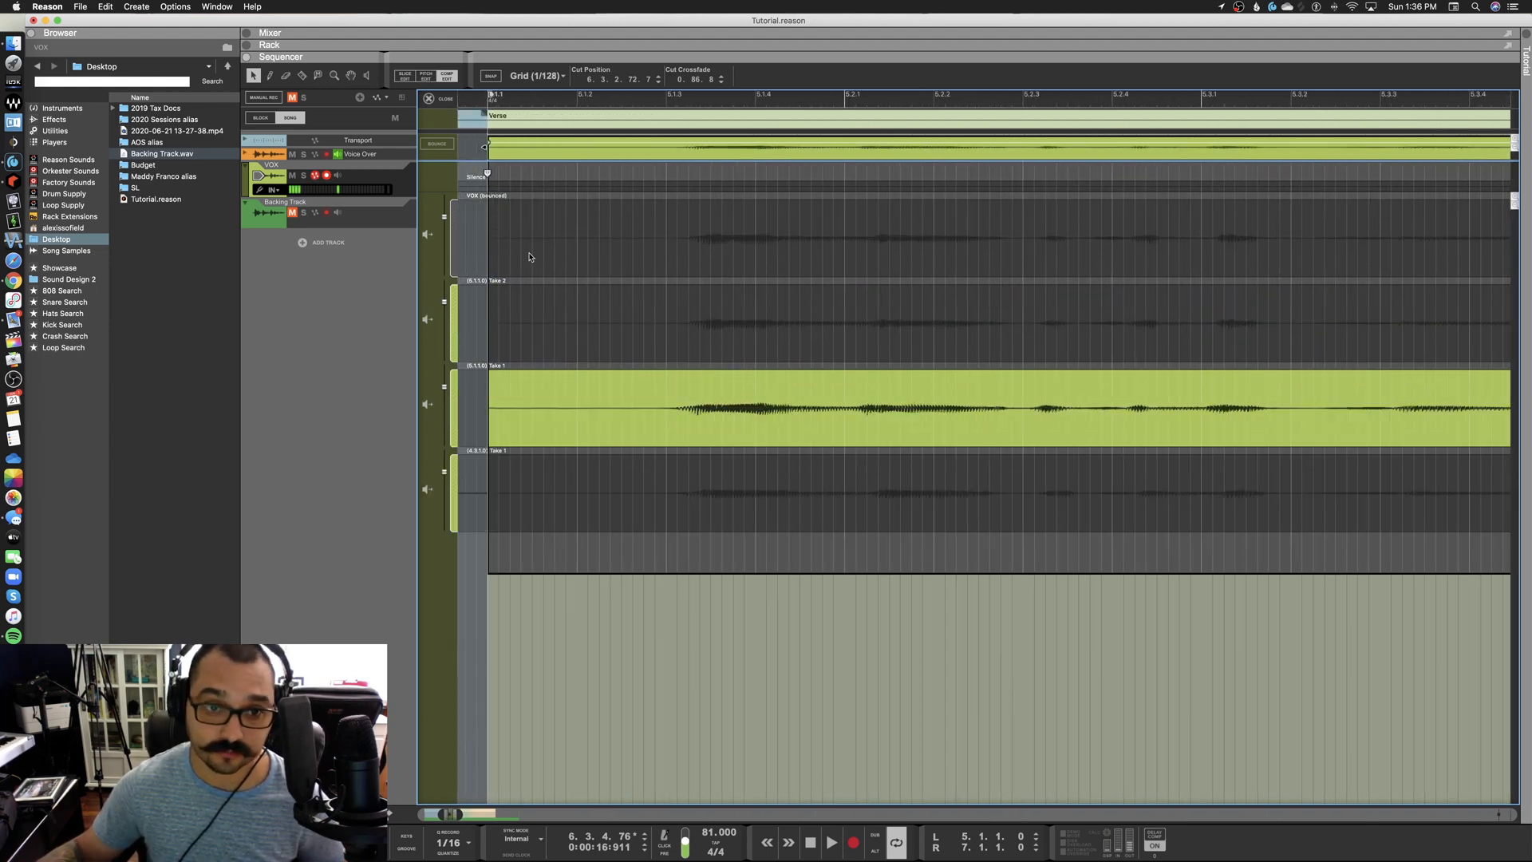
click(529, 257)
click(489, 104)
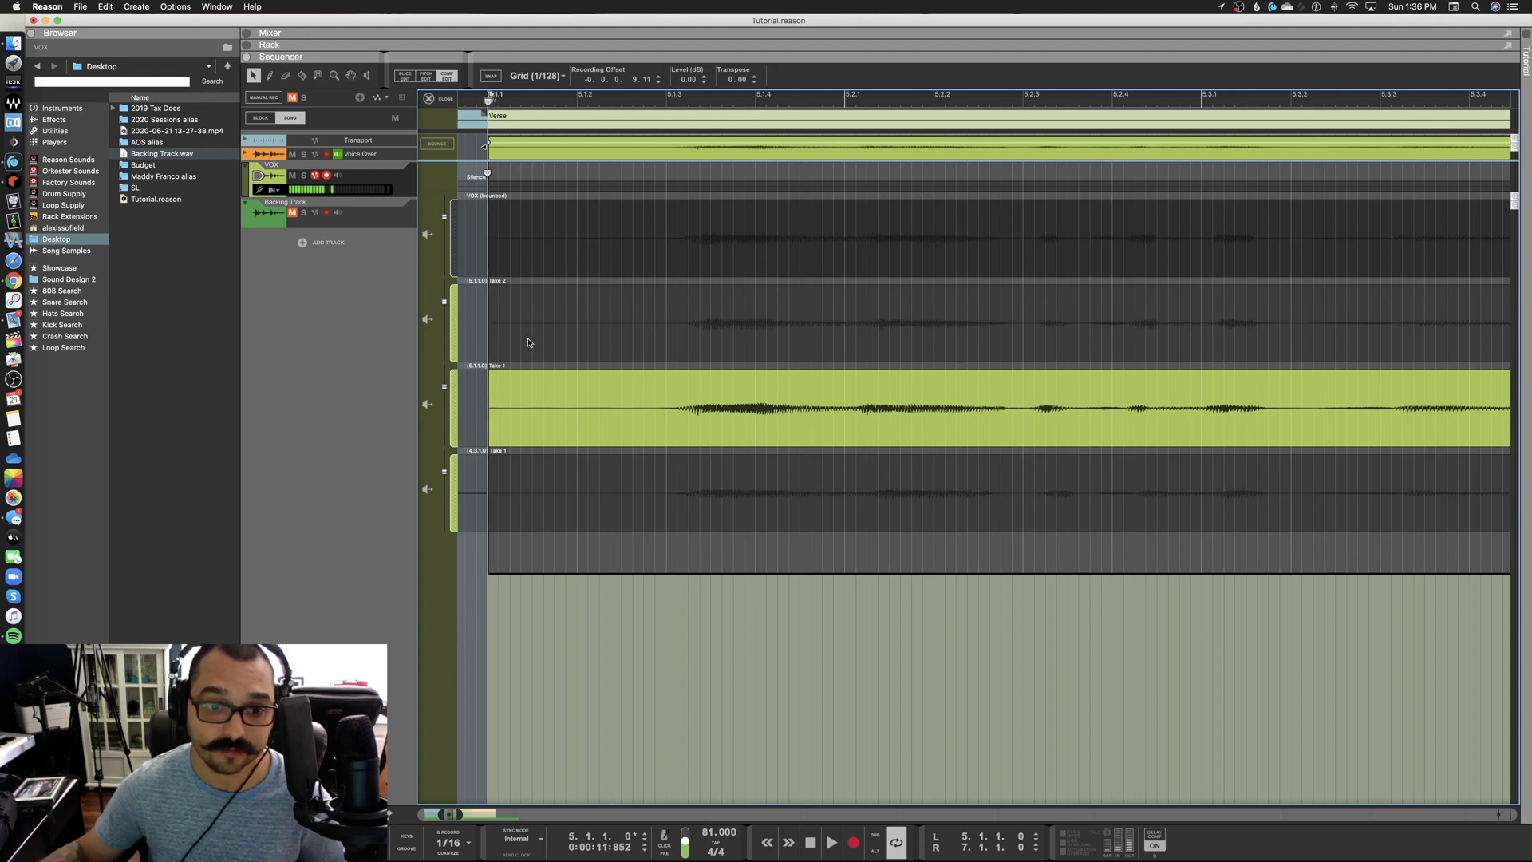
key(space)
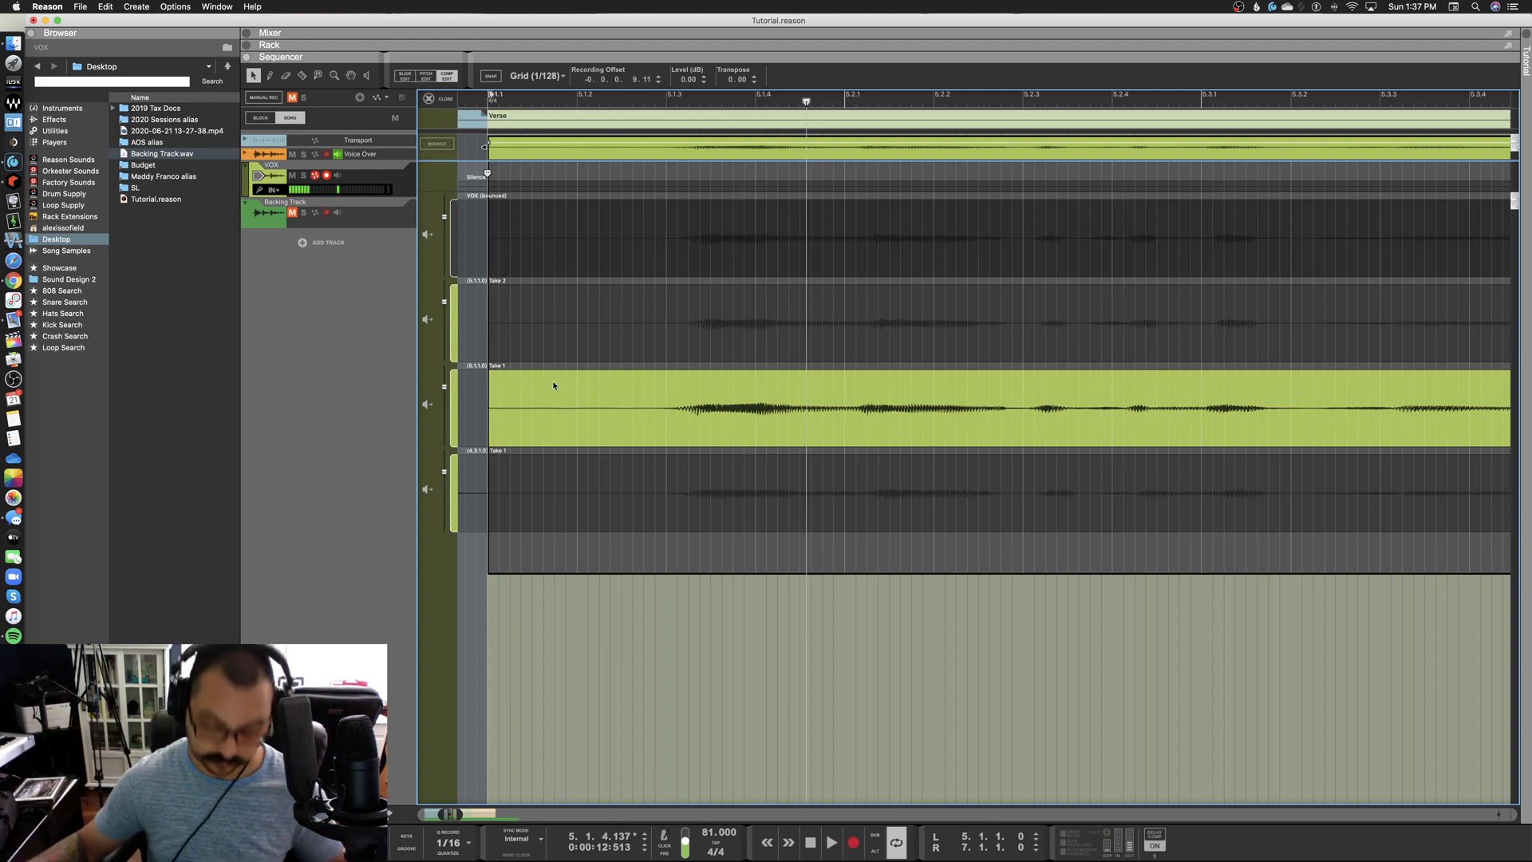
Add a cut at about 5.1.2.223 just before the first phrase and assign the section before it to Silence
click(661, 409)
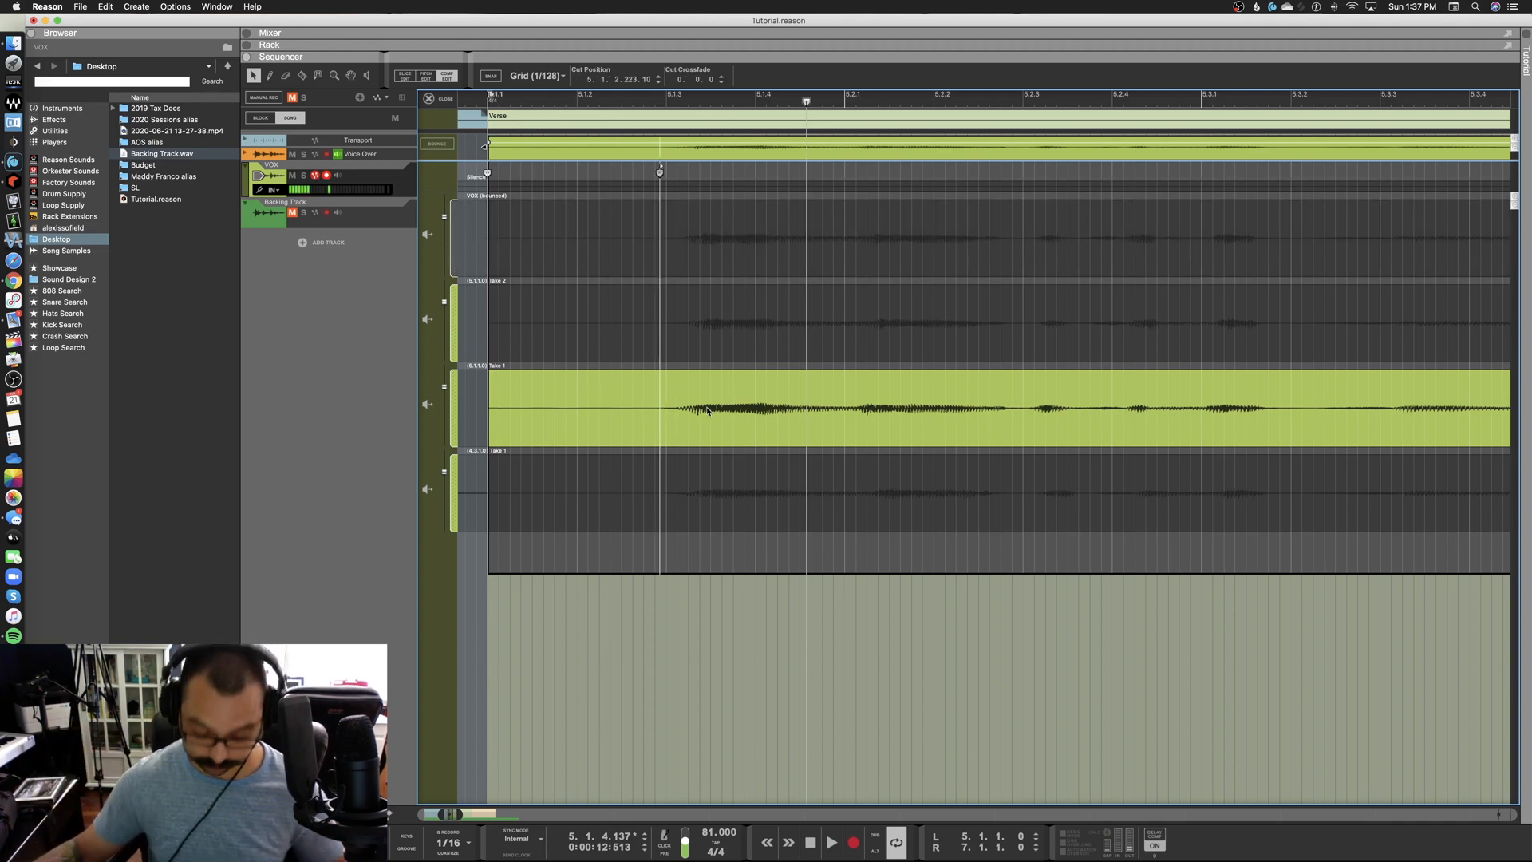
scroll(707, 408, down, 4)
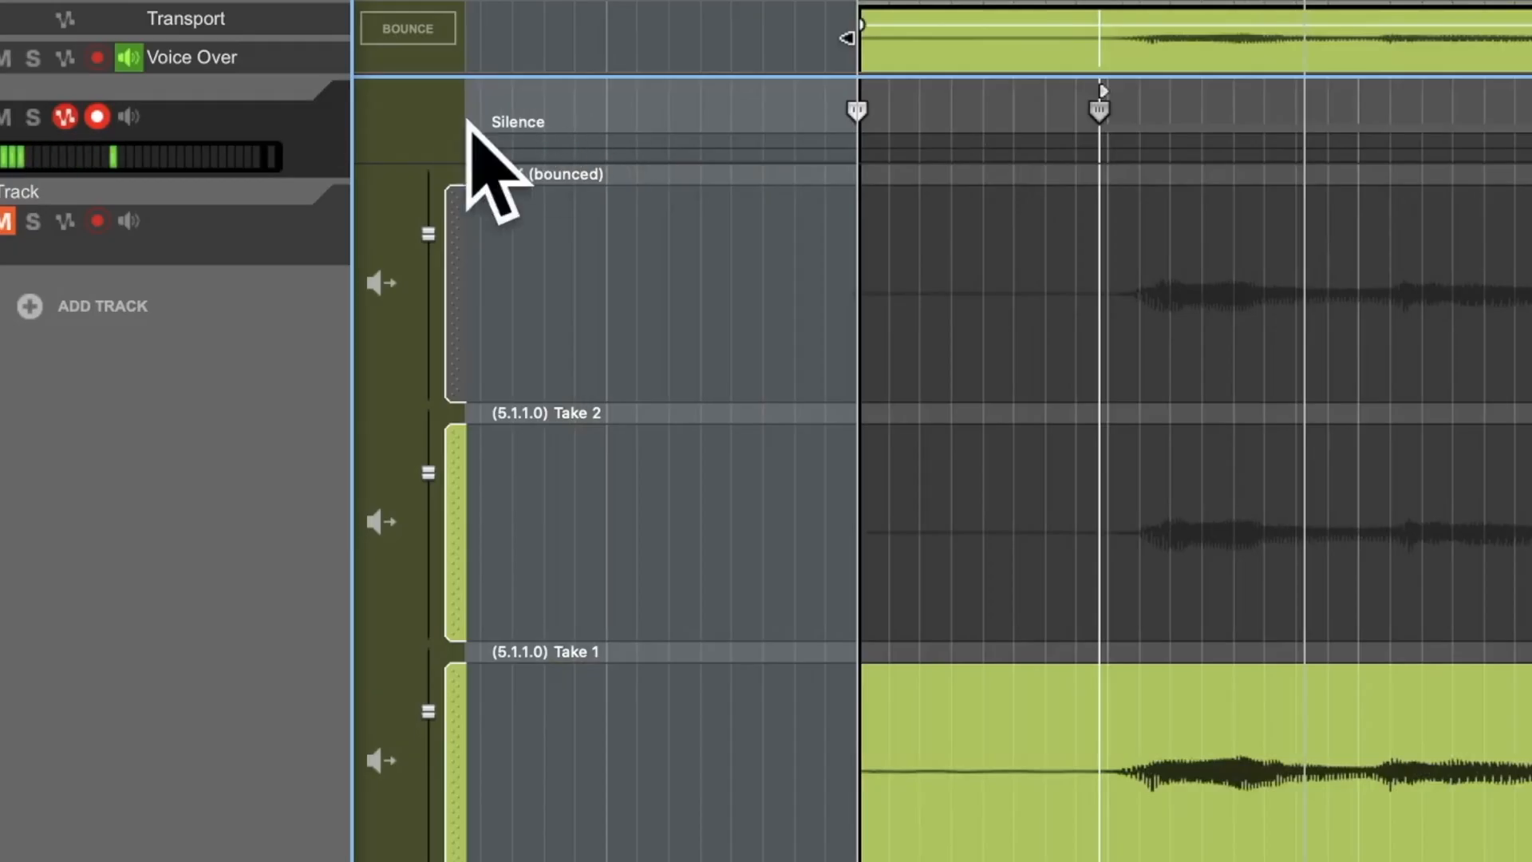
click(971, 158)
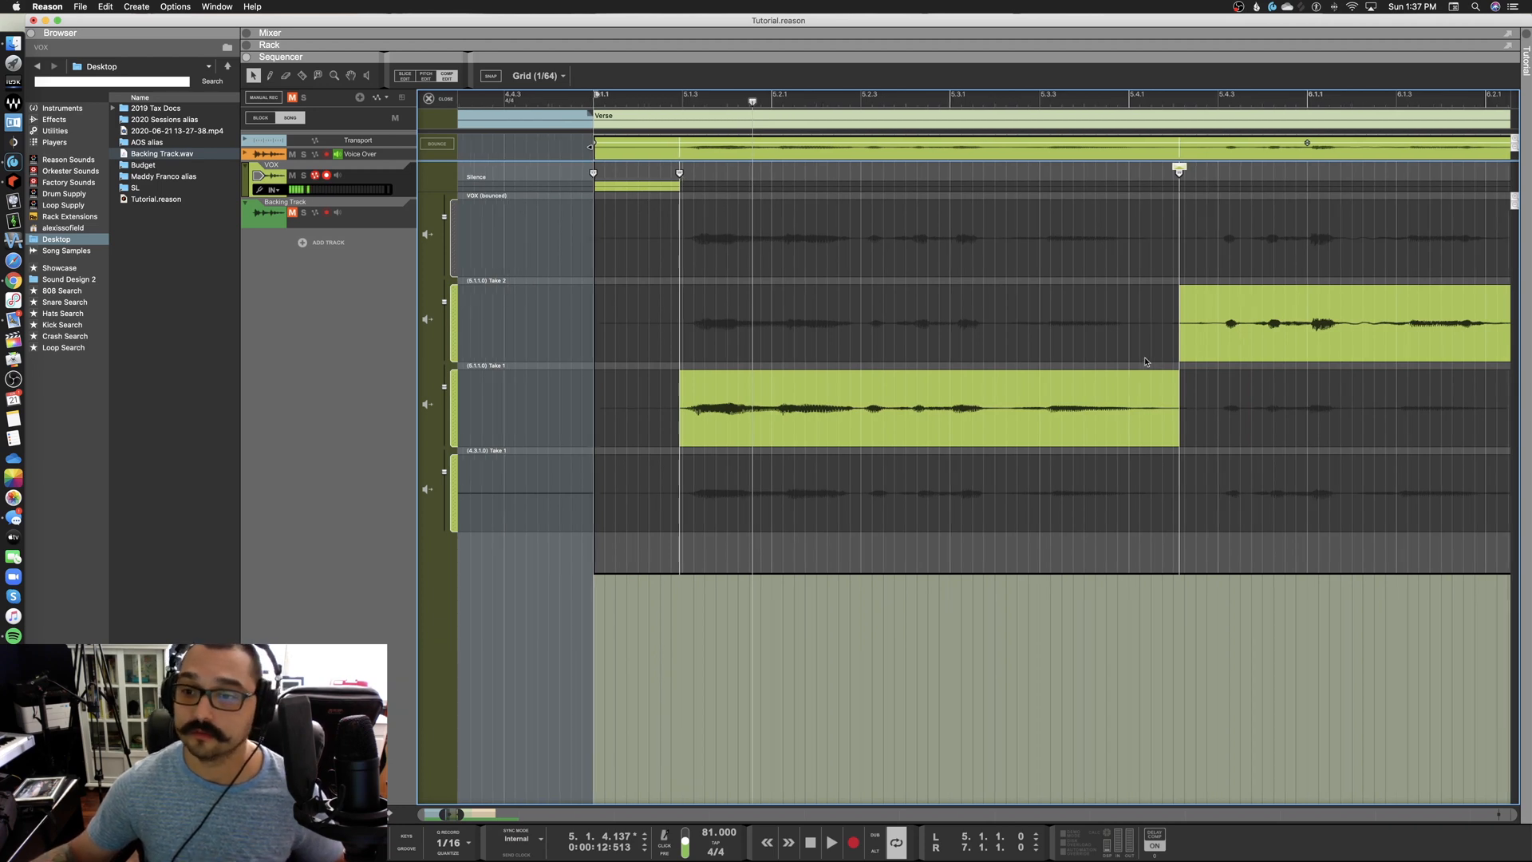
Add a crossfade of about 0.38.10 at the 5.1.2.223 cut between Silence and (5.1.1.0) Take 1
scroll(1144, 375, right, 2)
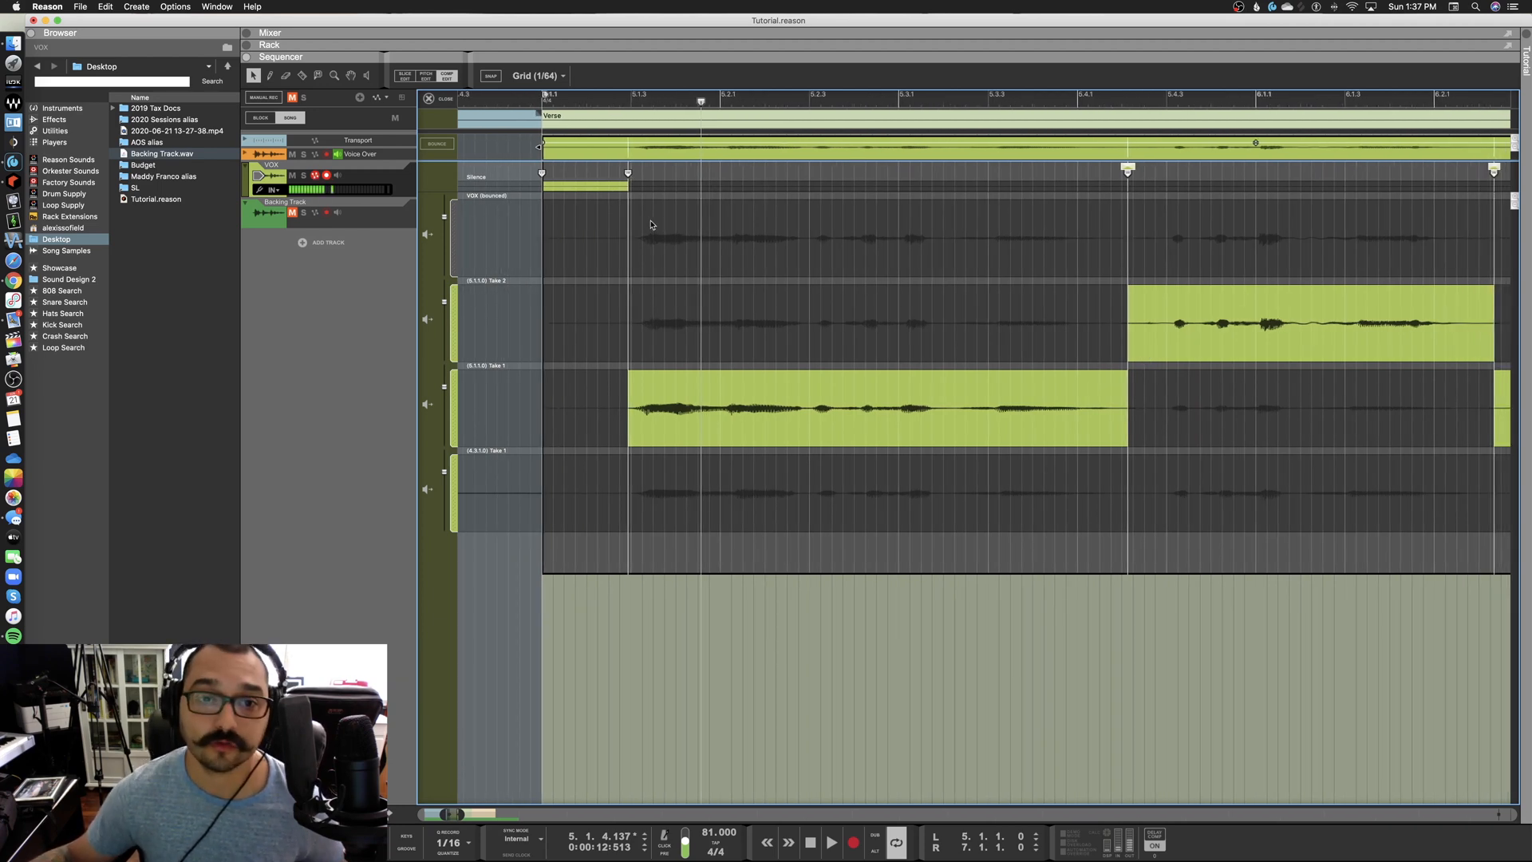
click(627, 173)
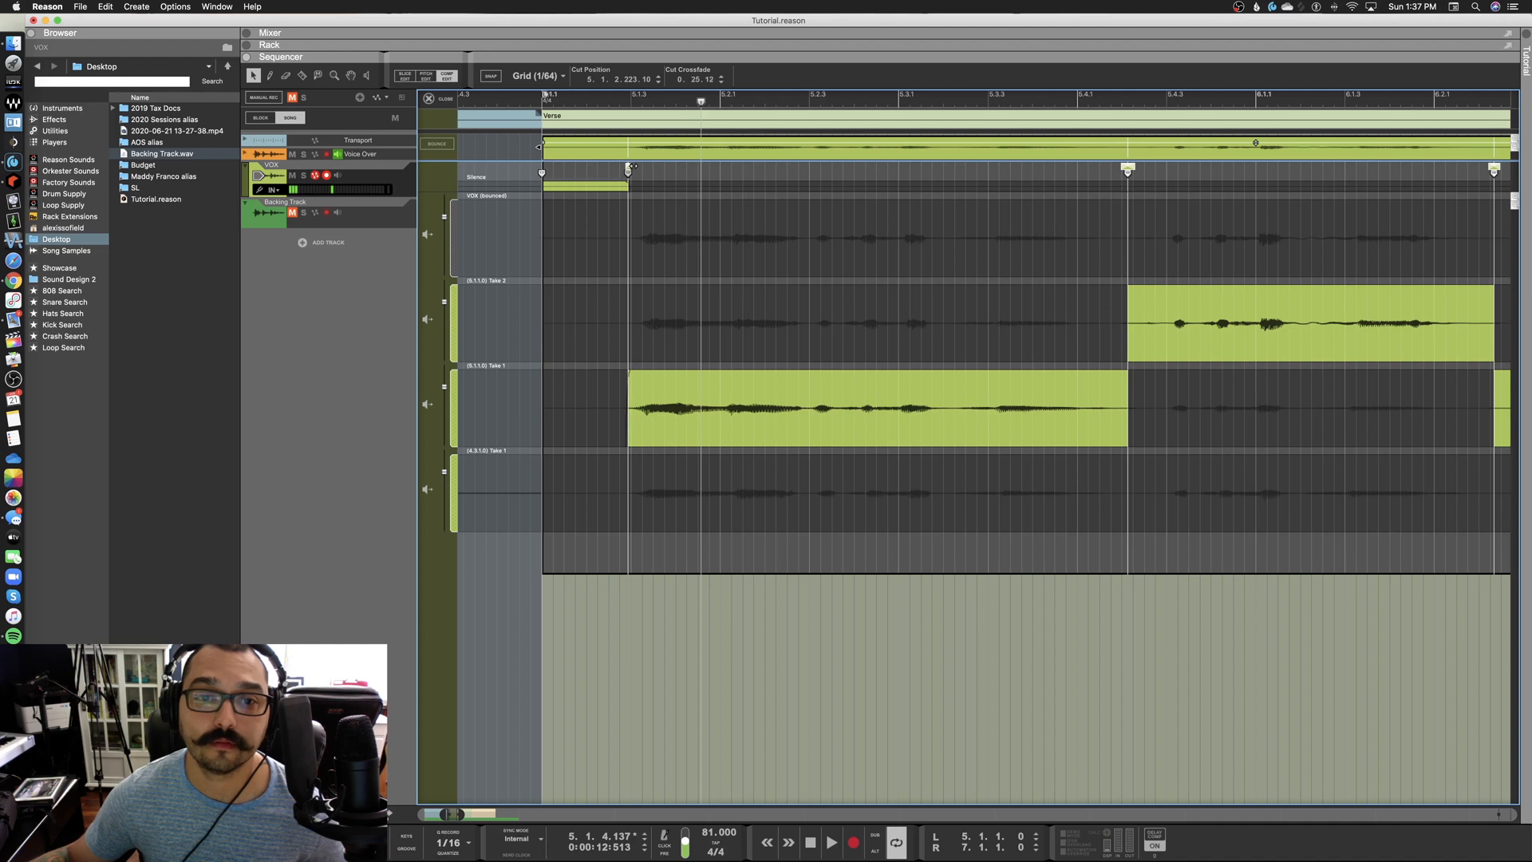
scroll(700, 255, down, 3)
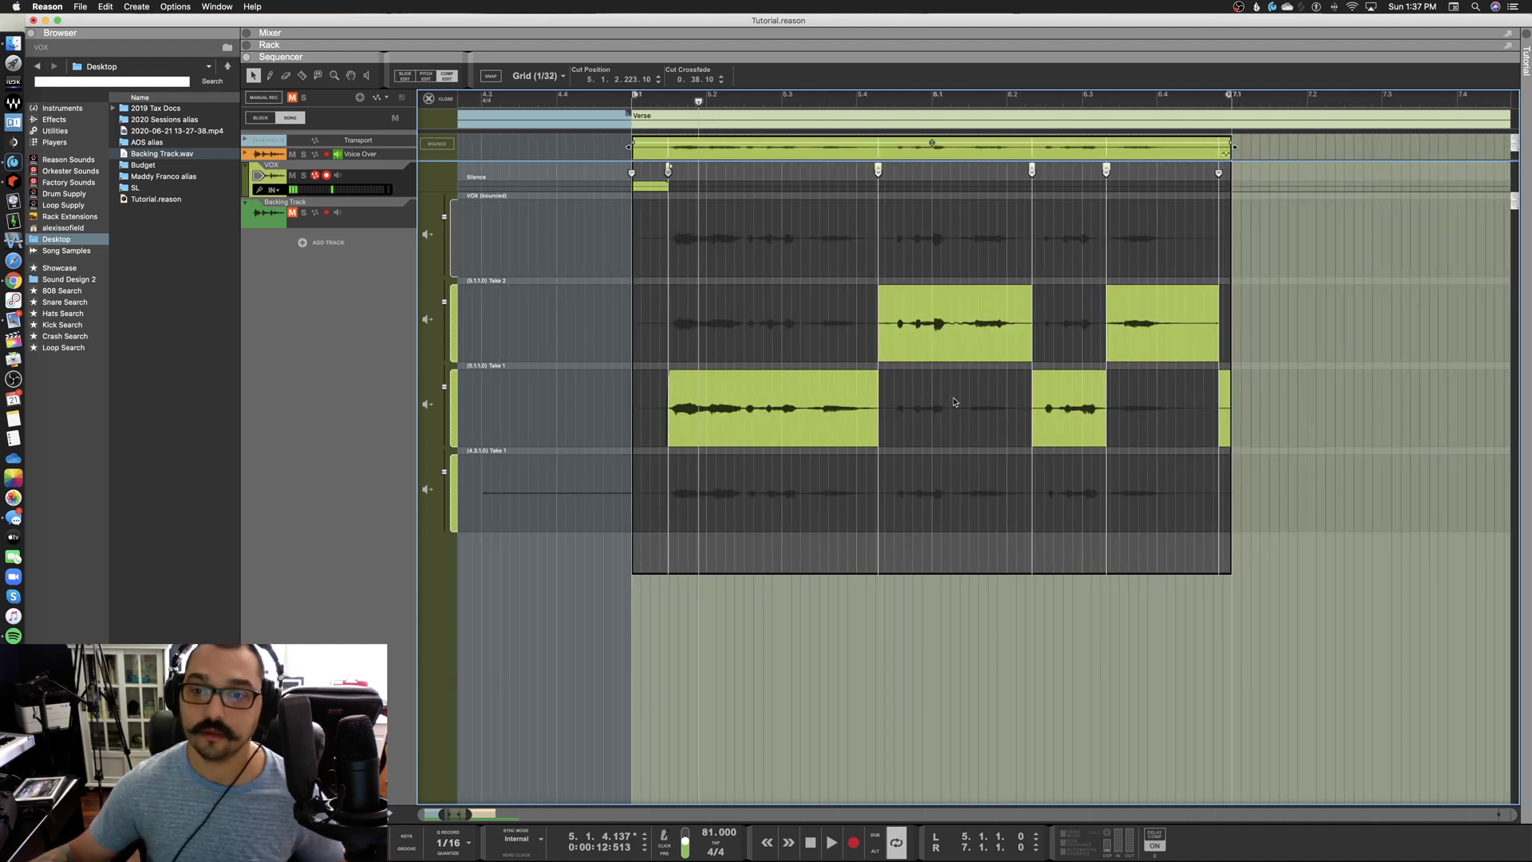
Try Silence for the phrase between the 5.4.2.32 and 6.2.2.82 cuts, play the comp from the verse start, and restore Take 2 there
click(937, 191)
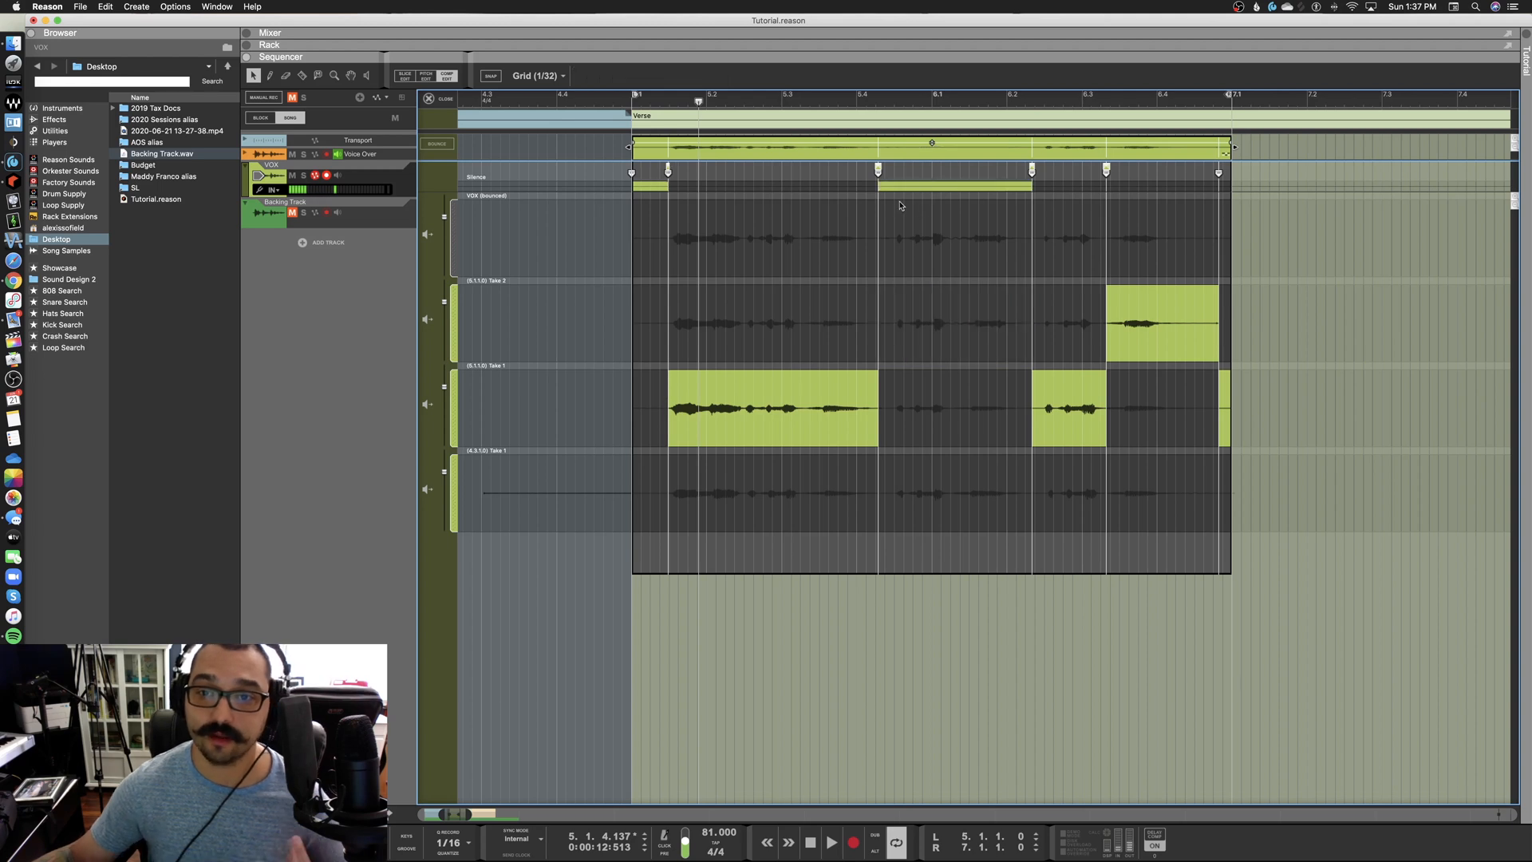
click(631, 104)
key(space)
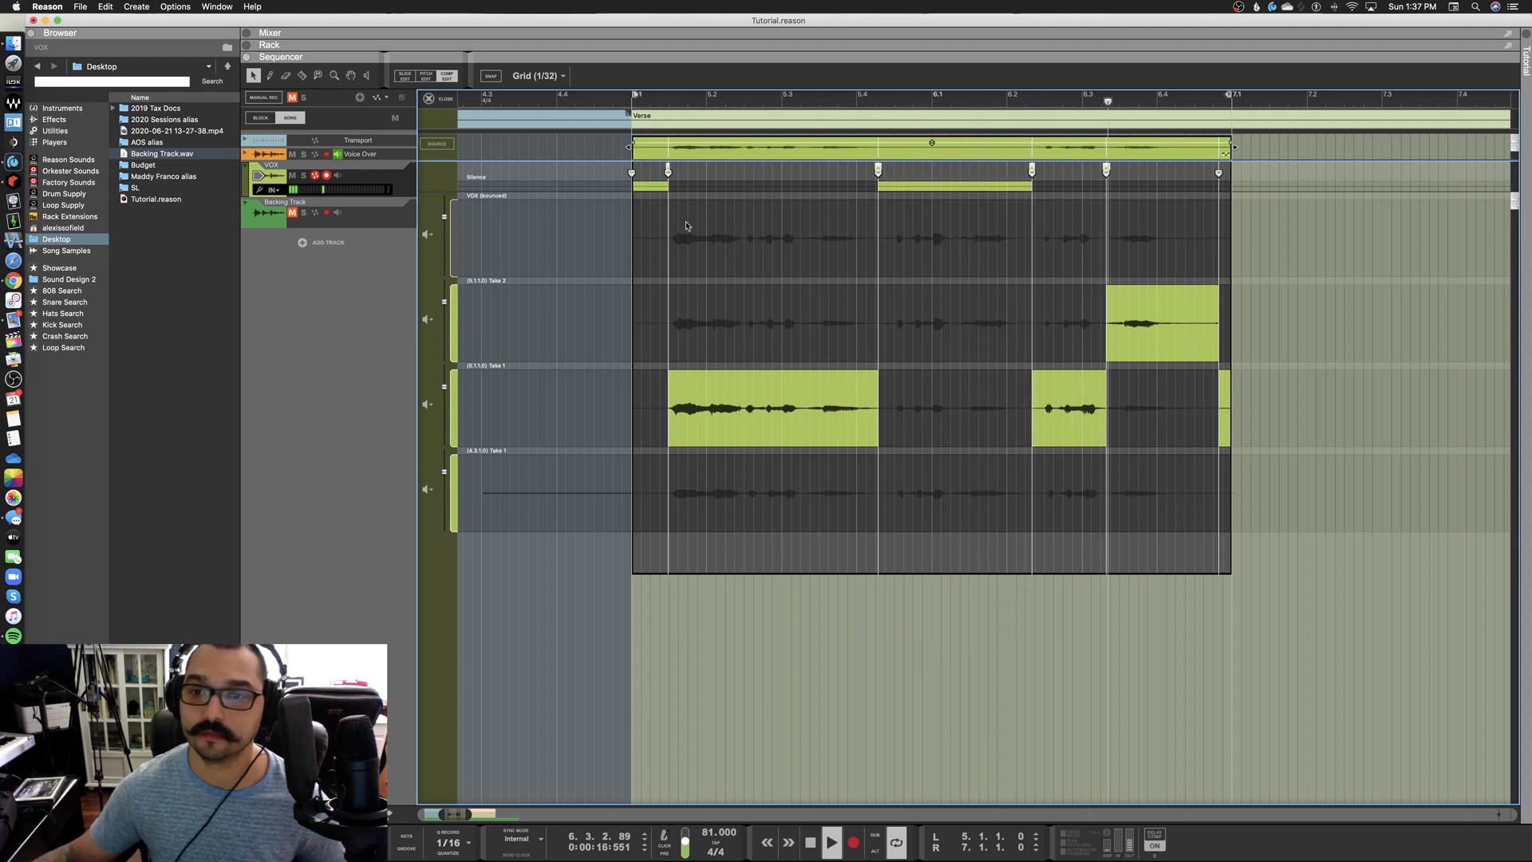
key(space)
click(951, 349)
click(951, 350)
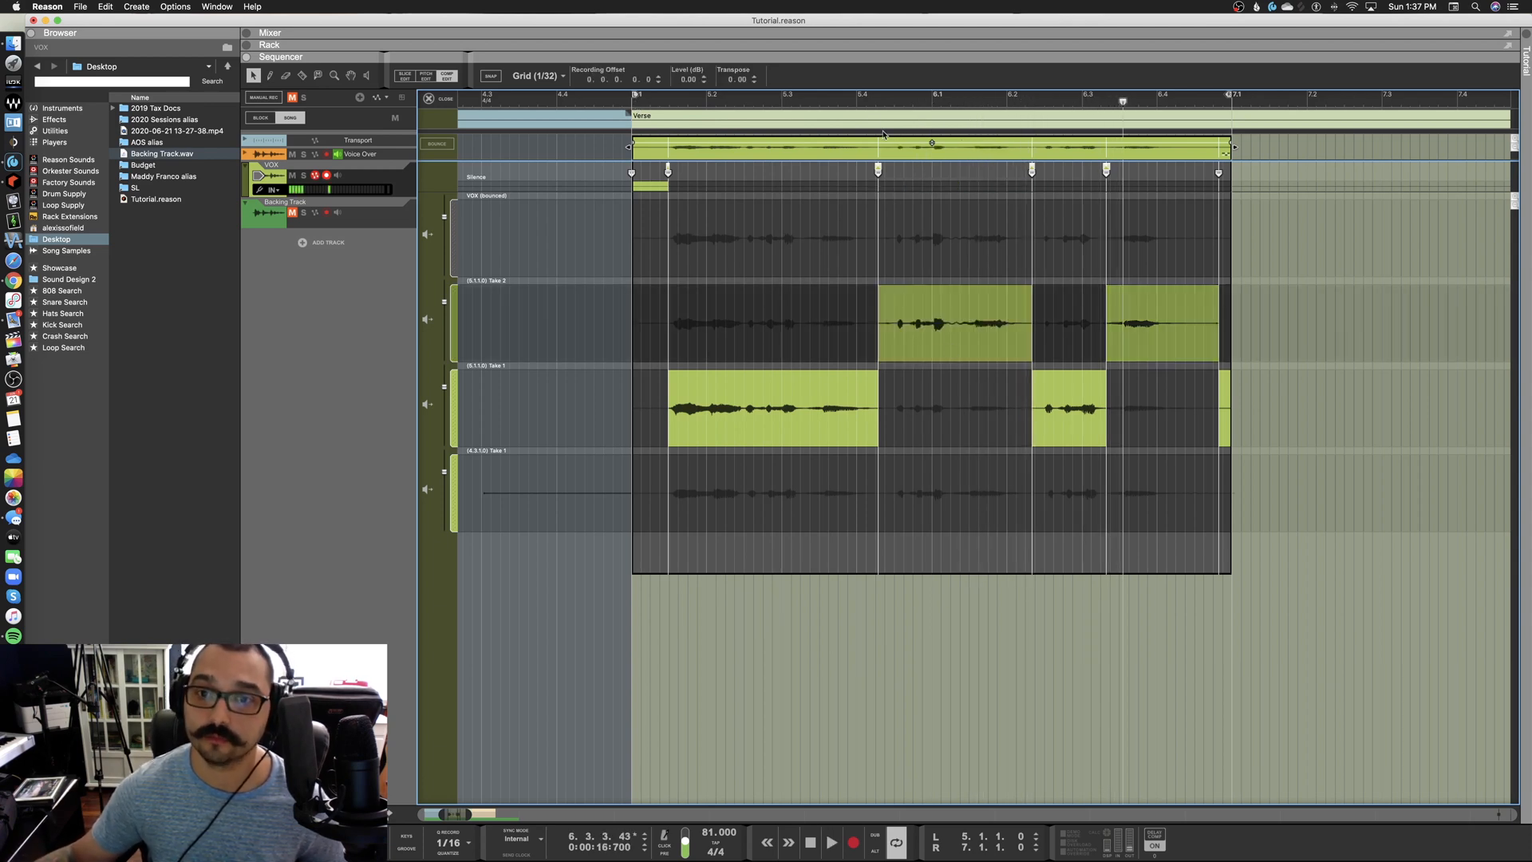
Play the restored (5.1.1.0) Take 2 phrase from the 5.4.2.32 cut
click(876, 95)
key(space)
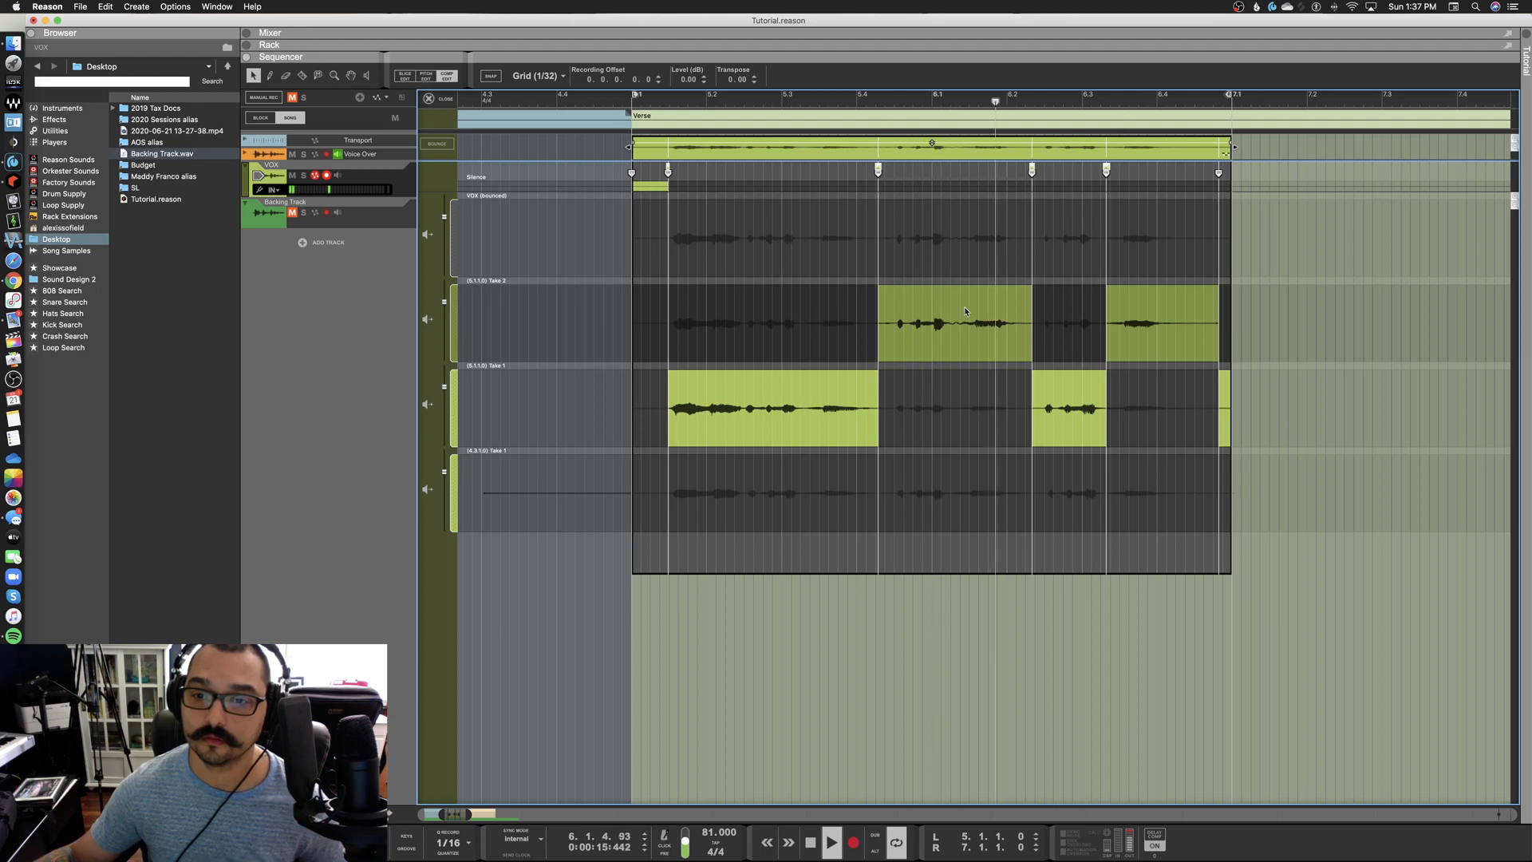
key(space)
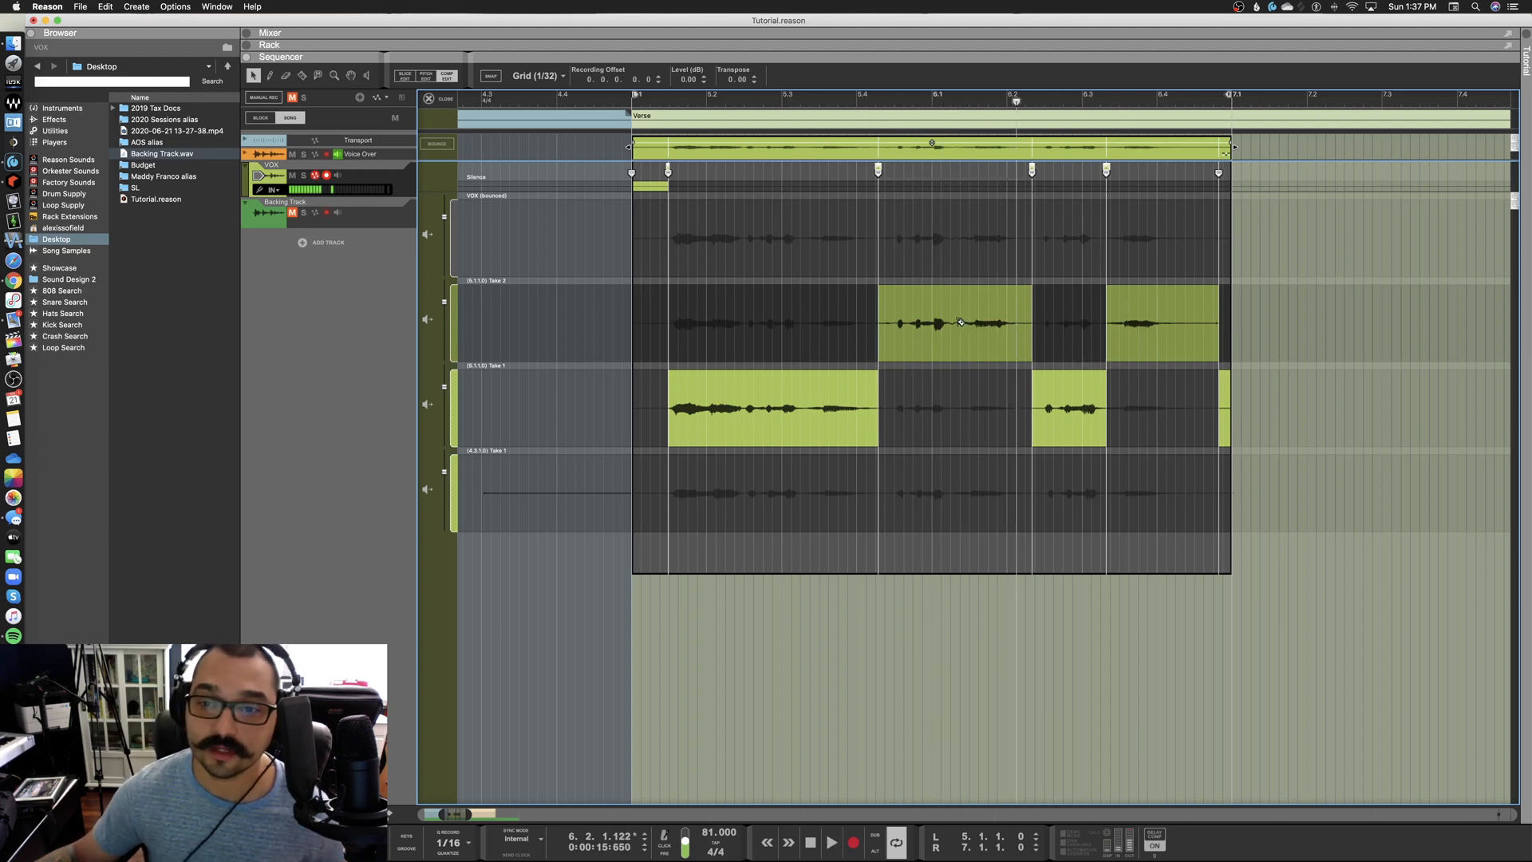
Isolate one word in the middle Take 2 phrase with cuts at about 5.4.4.213 and 6.1.2.79
alt+click(957, 323)
scroll(947, 259, up, 2)
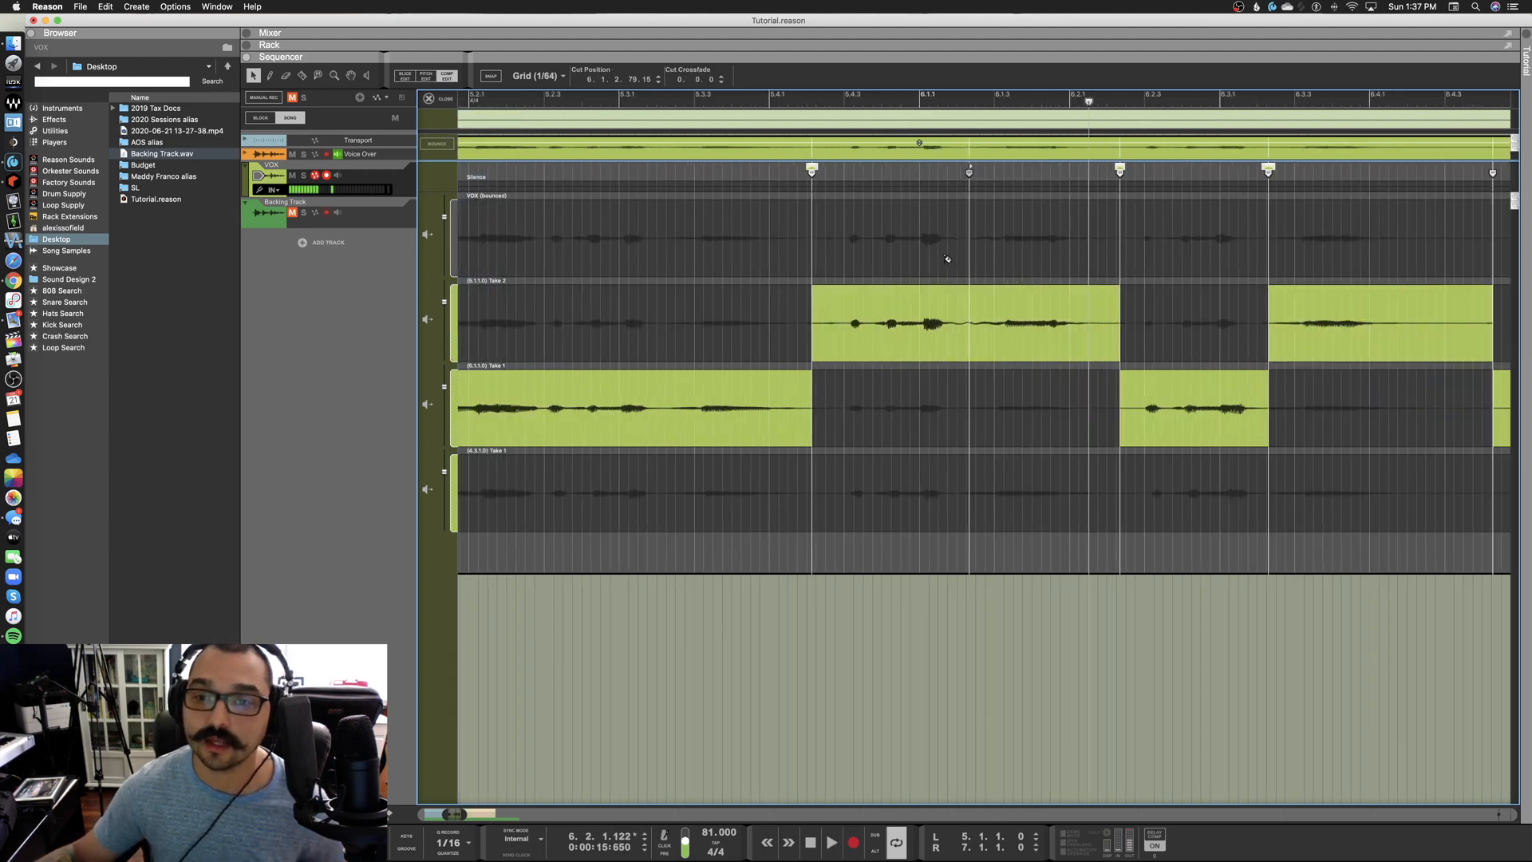
scroll(947, 259, up, 1)
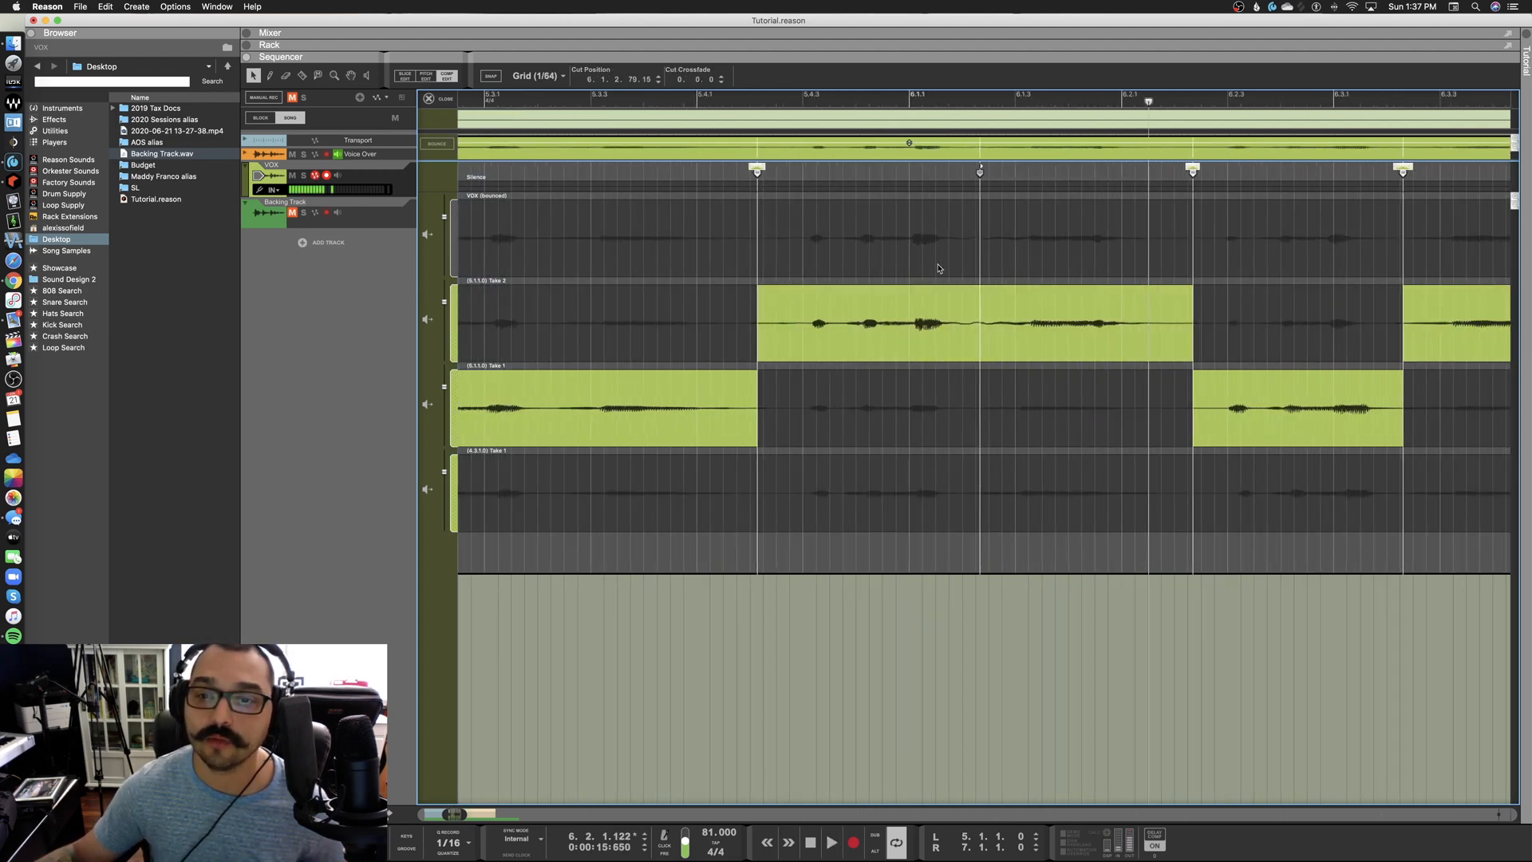
alt+click(905, 323)
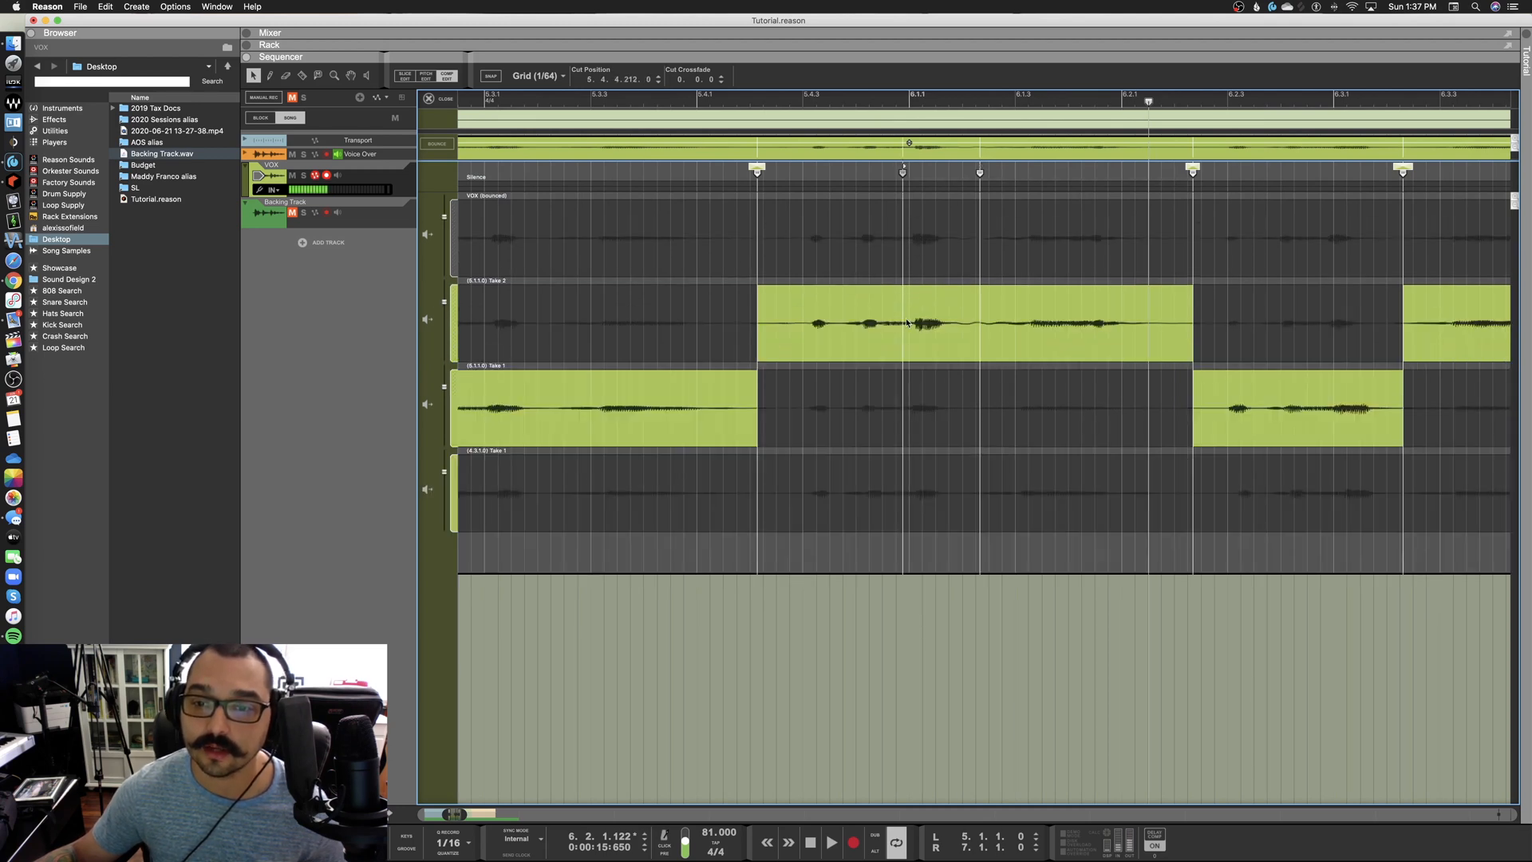
Try the VOX (bounced) take for the isolated word and play the comp across it
click(936, 249)
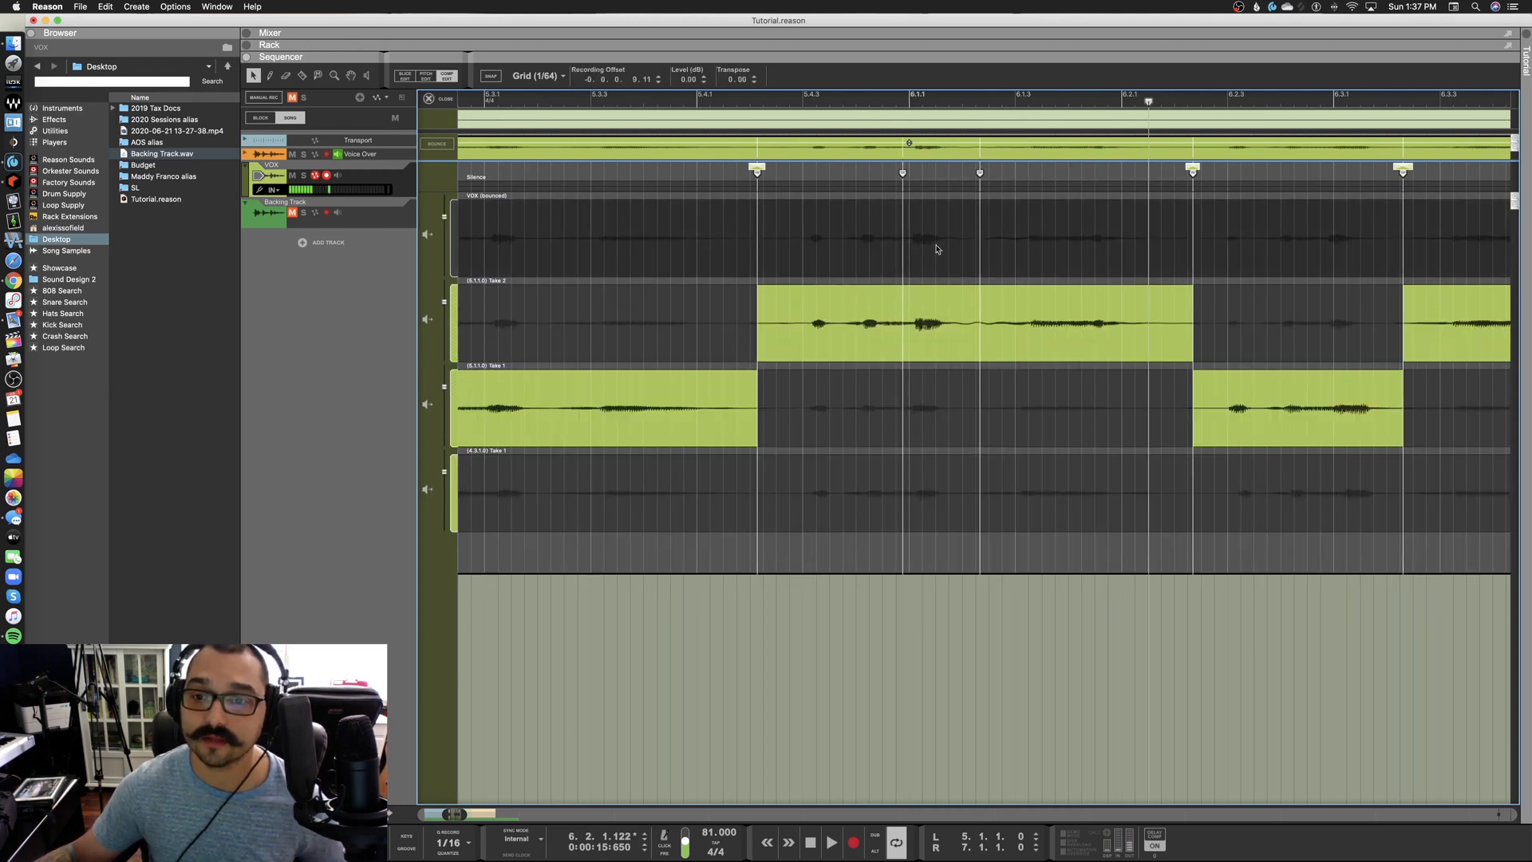
click(937, 251)
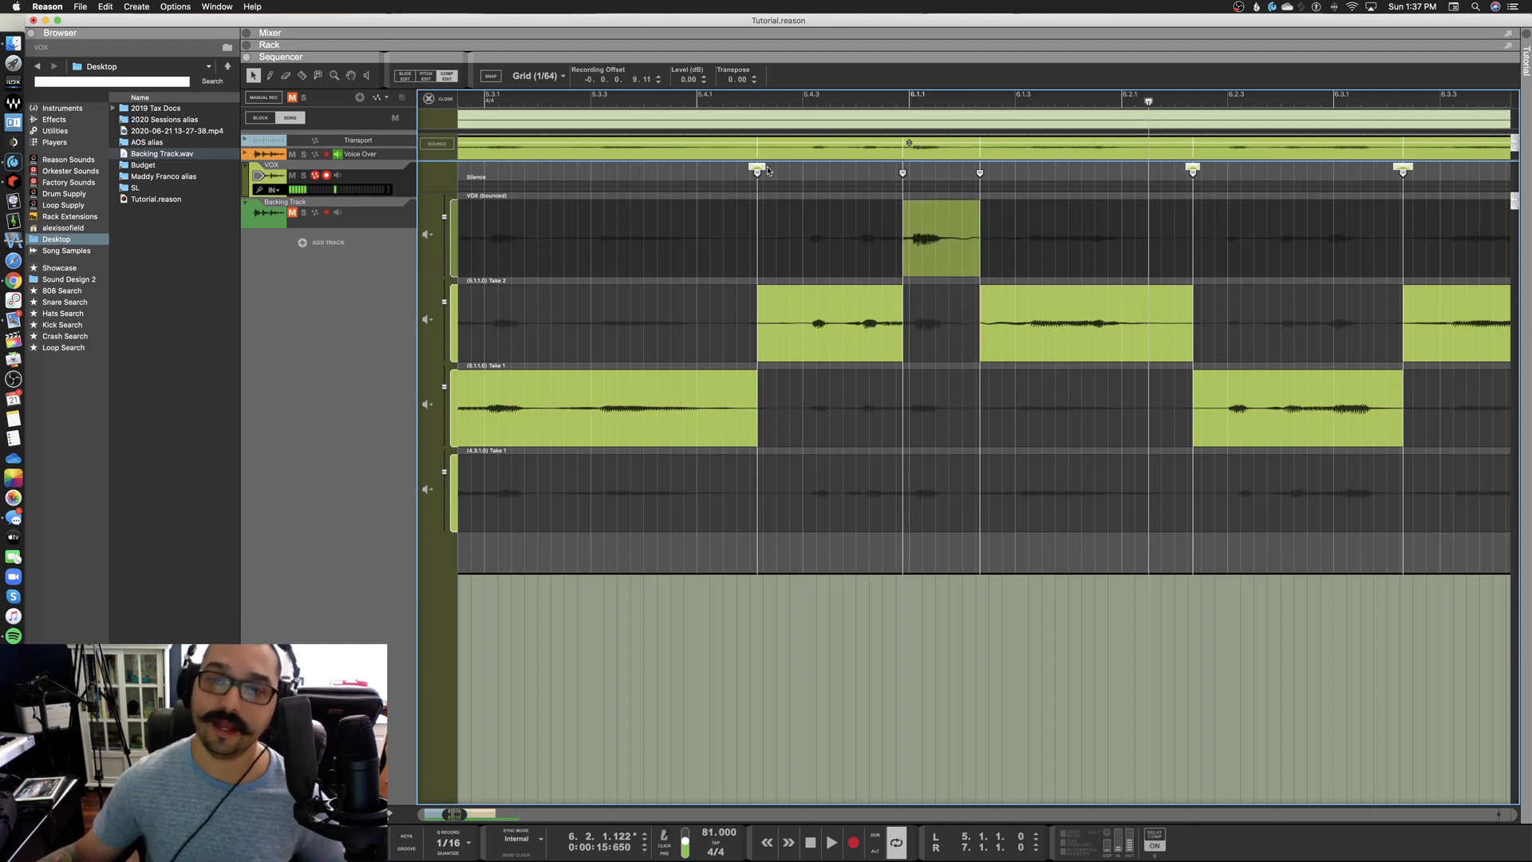
key(space)
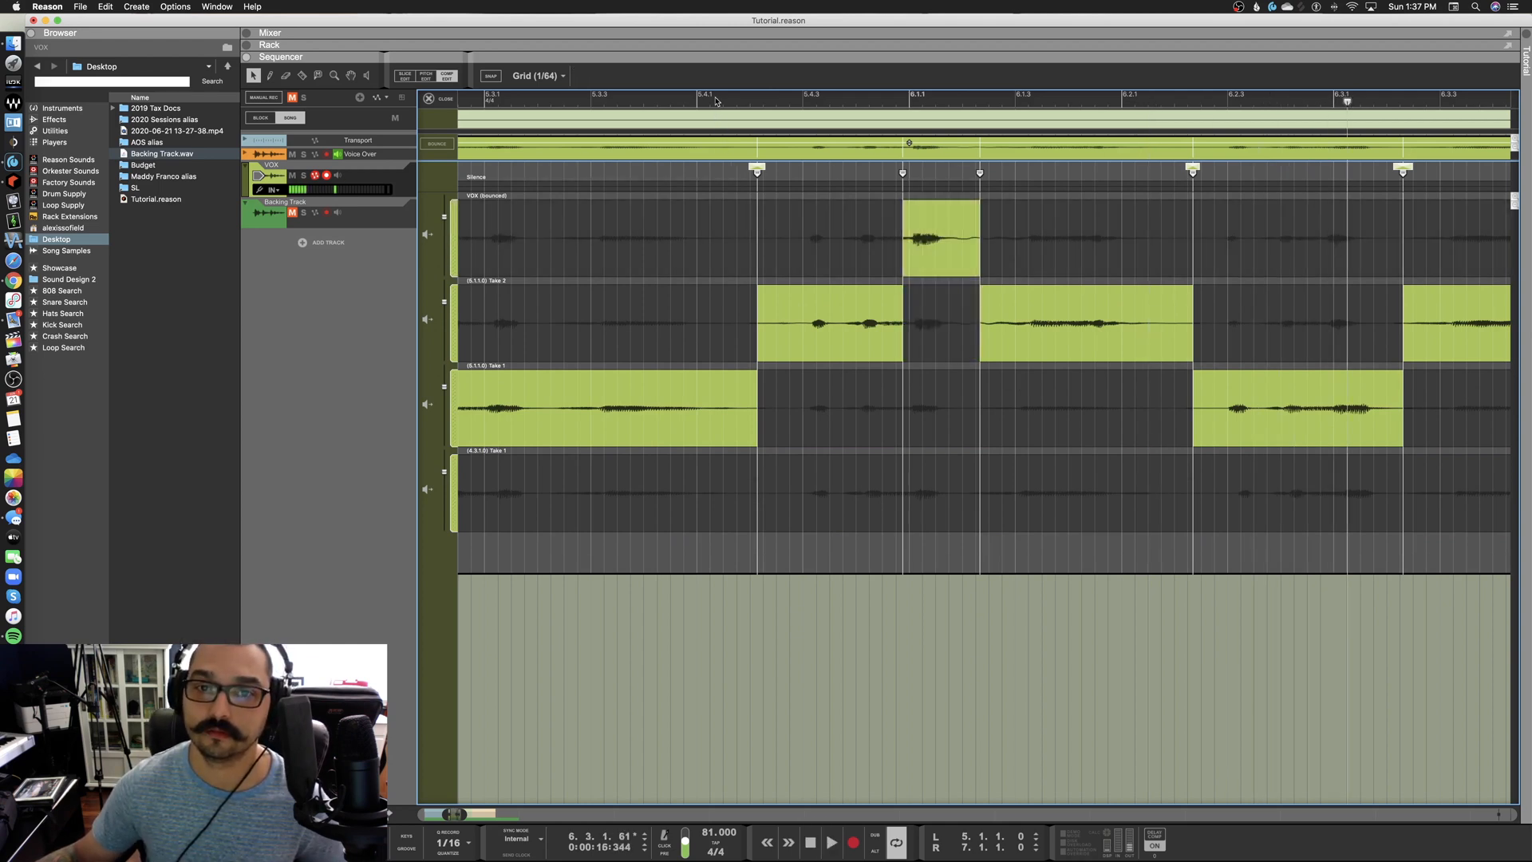
click(715, 101)
key(space)
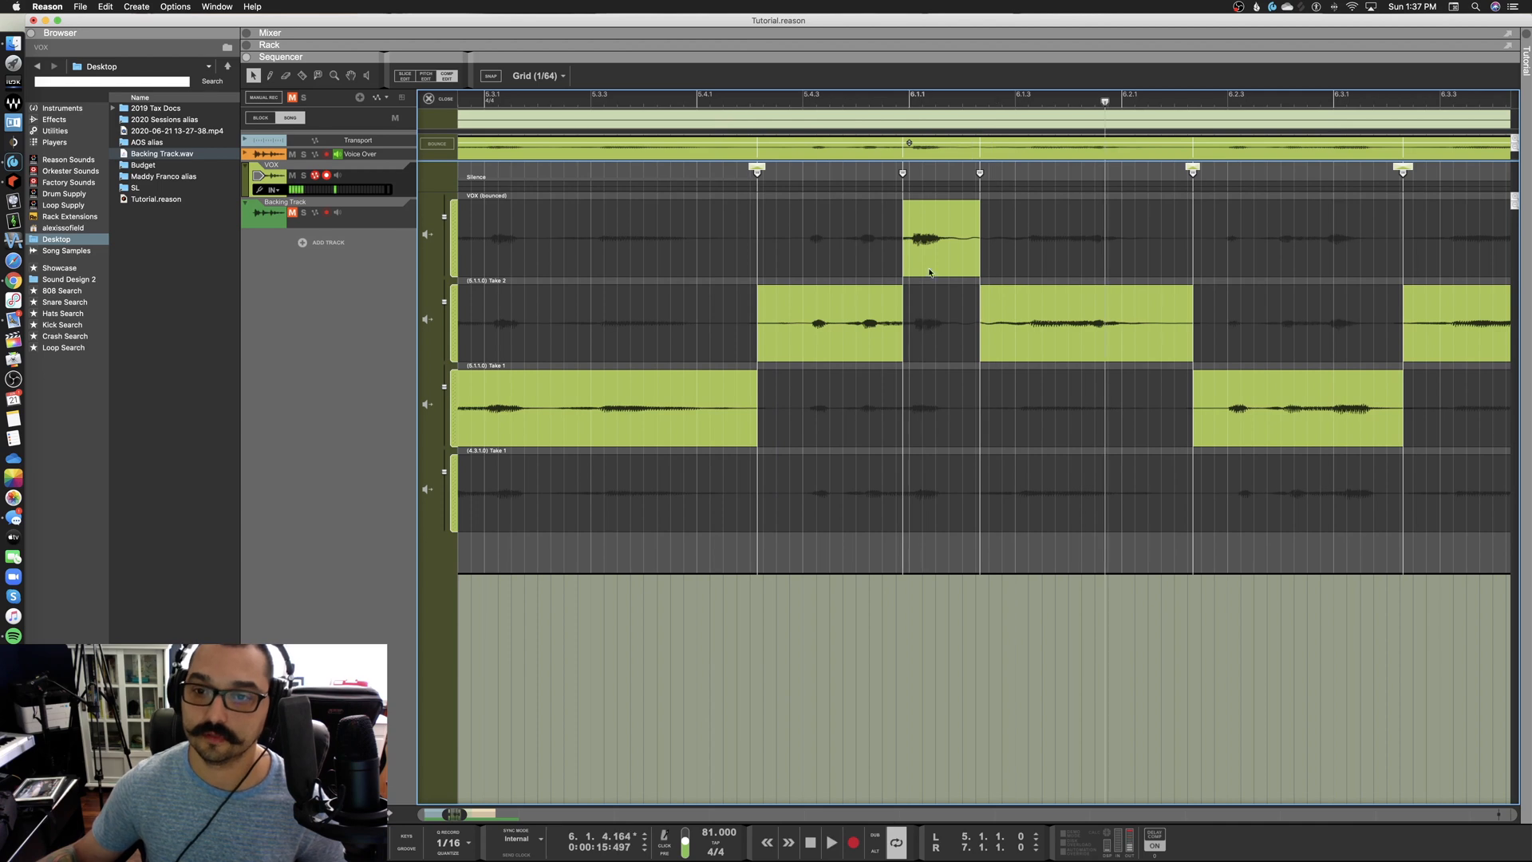
Assign (5.1.1.0) Take 1 to the isolated word and play the comp across it from just before the phrase
click(935, 432)
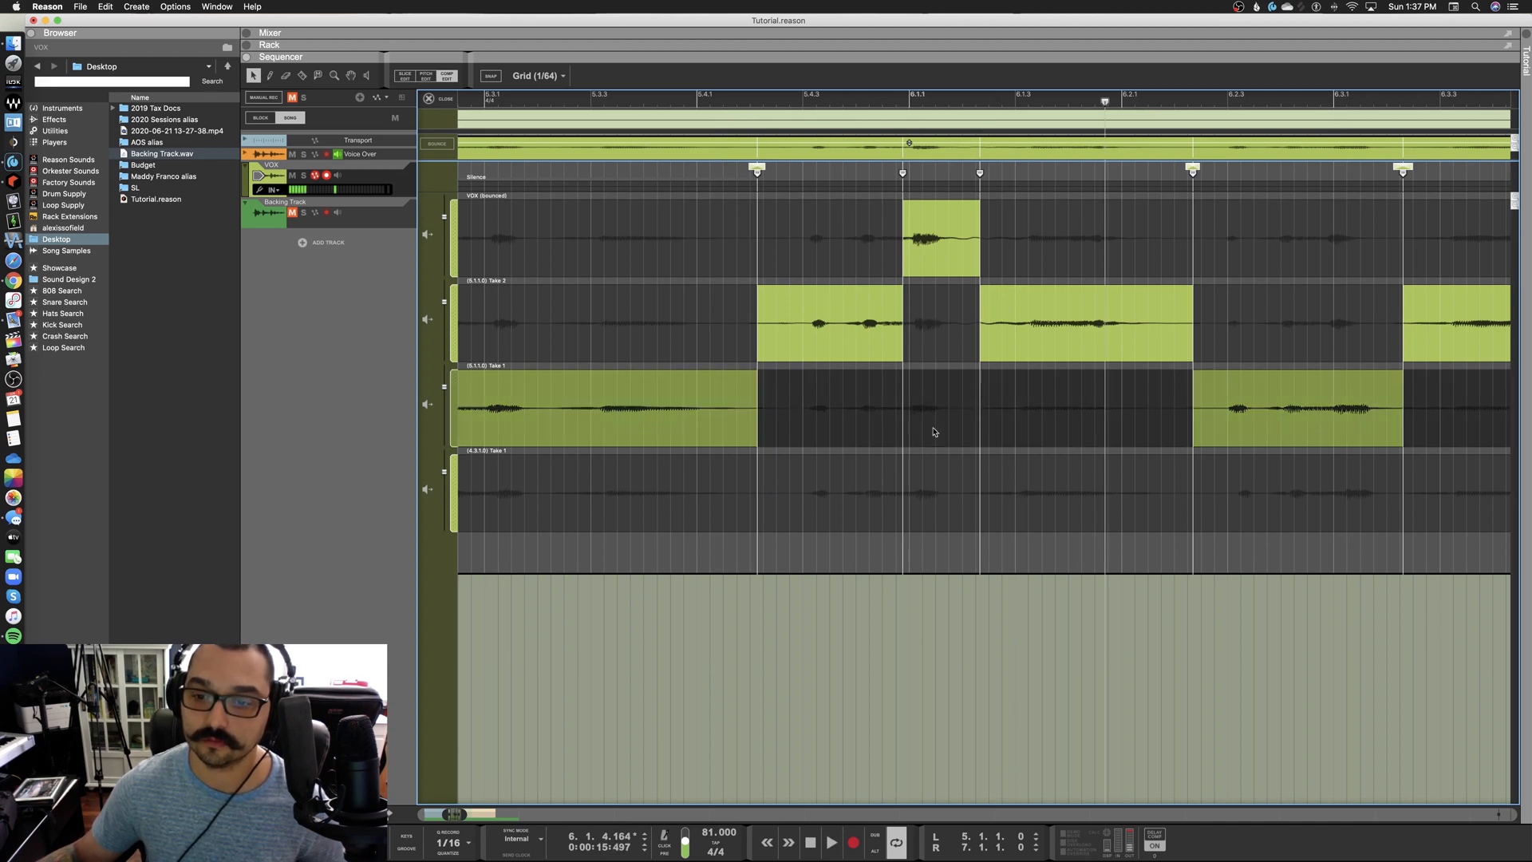
click(722, 101)
key(space)
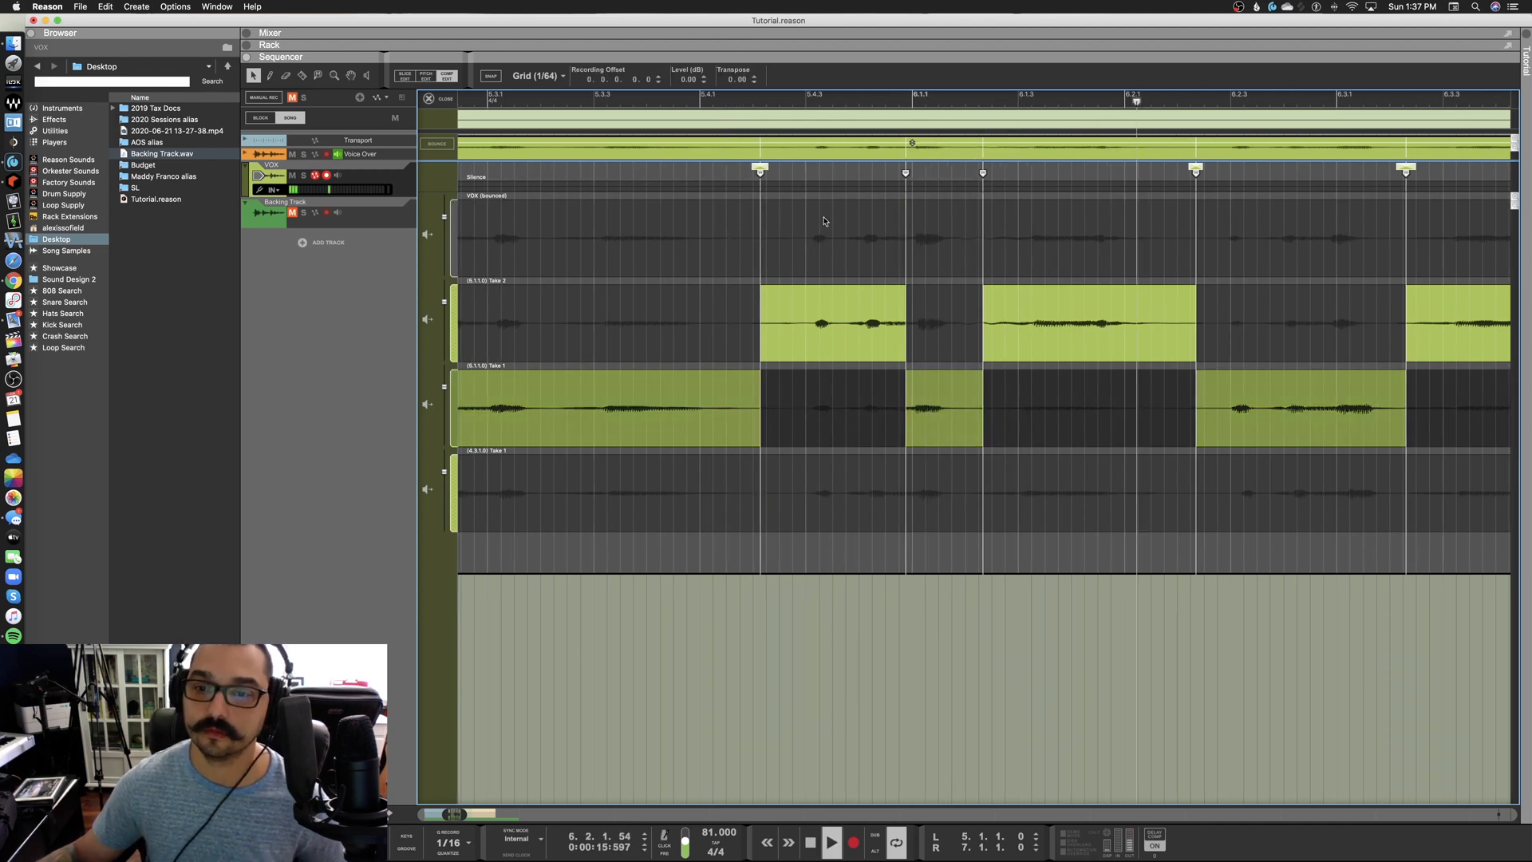
key(space)
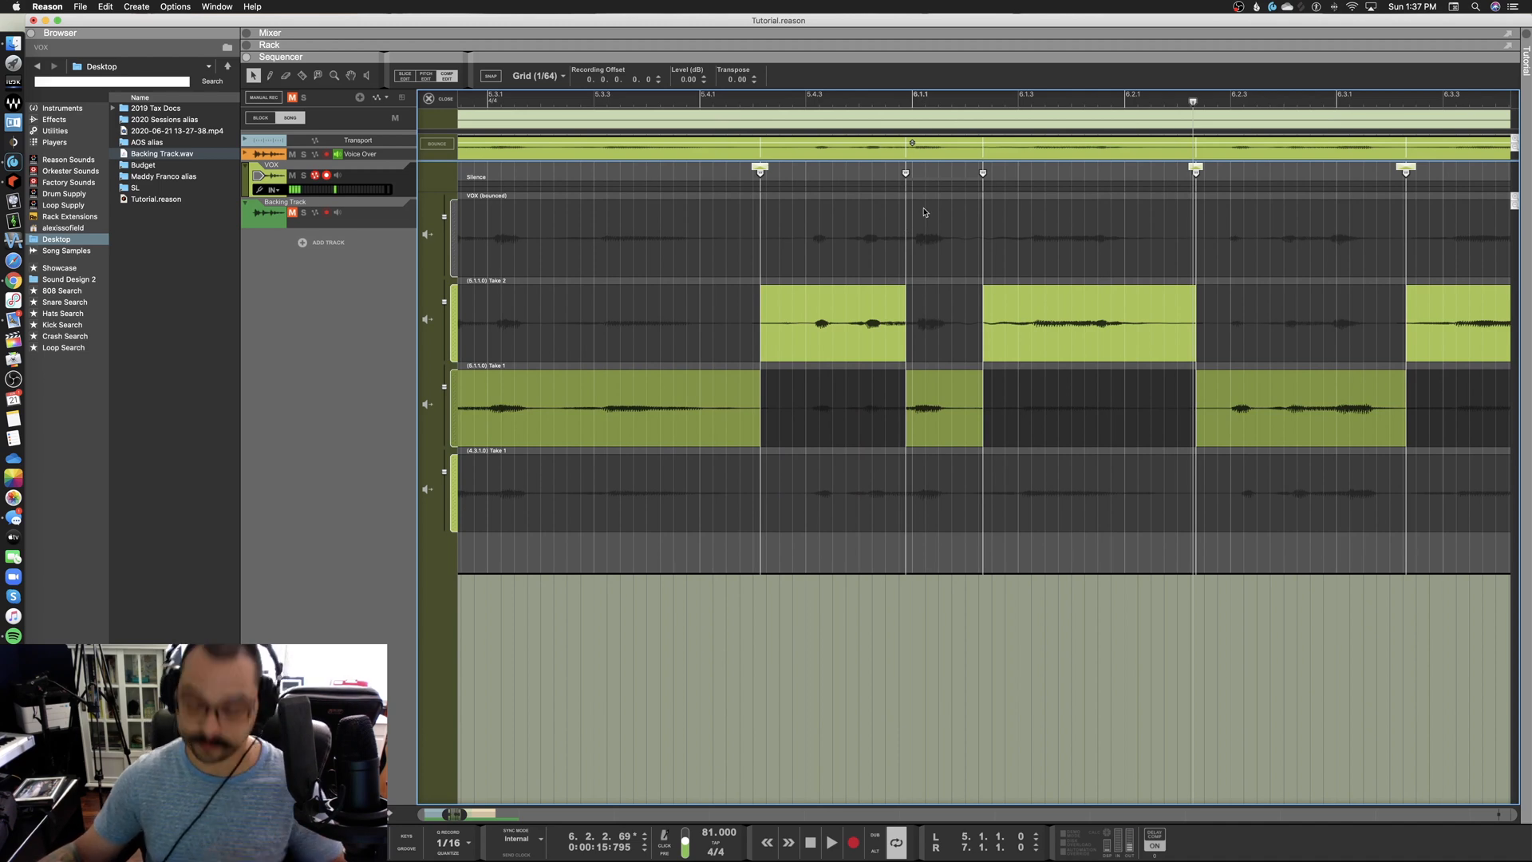
Select all cuts in the VOX comp, from the one at 5.1.1.0 to the last, and set their crossfade to 0.103
scroll(943, 207, down, 3)
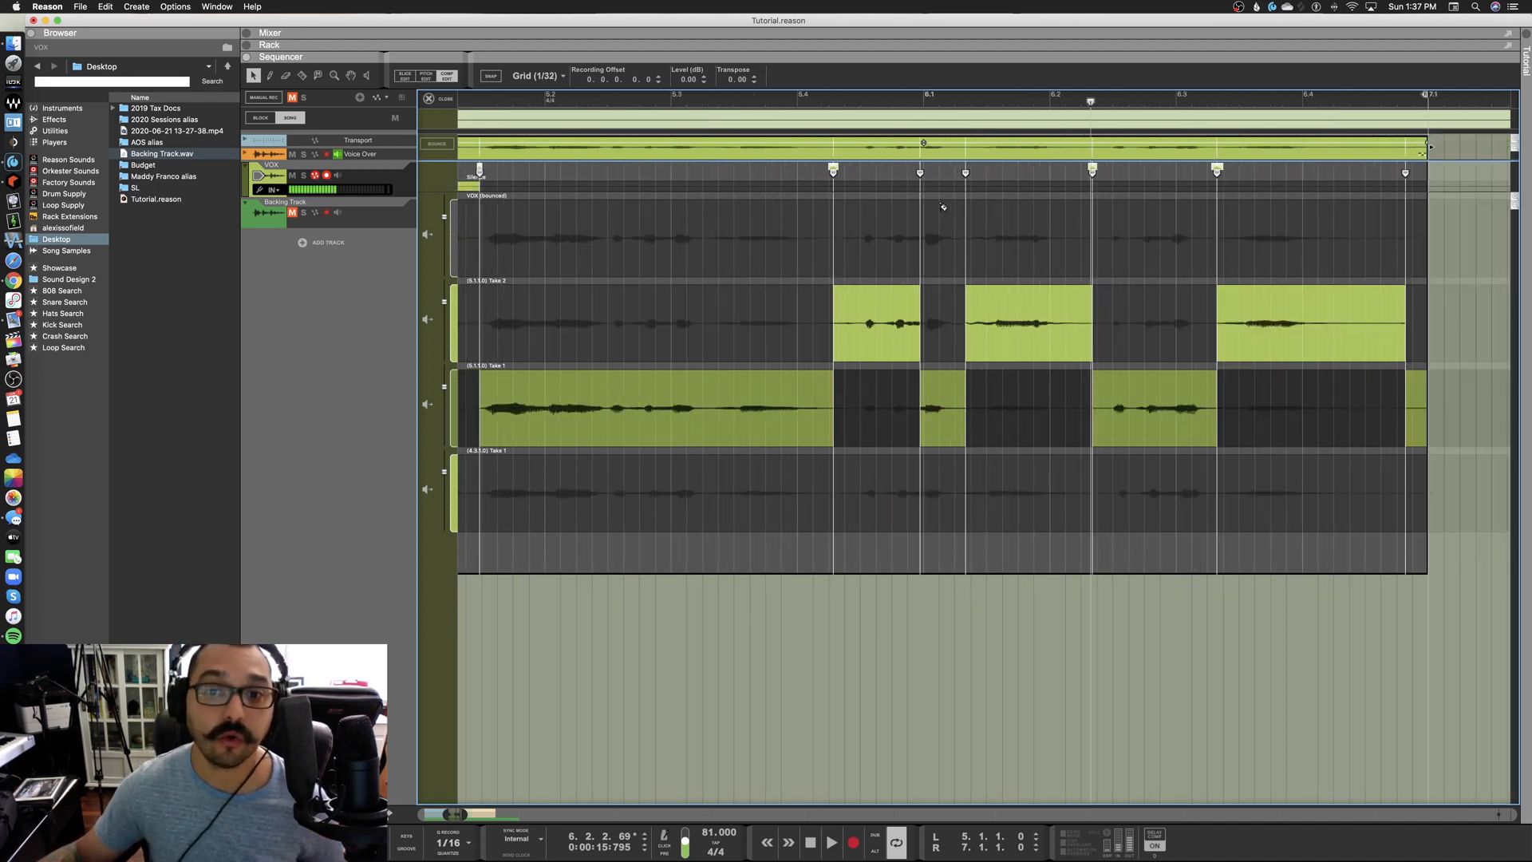
scroll(942, 208, up, 2)
scroll(943, 207, down, 2)
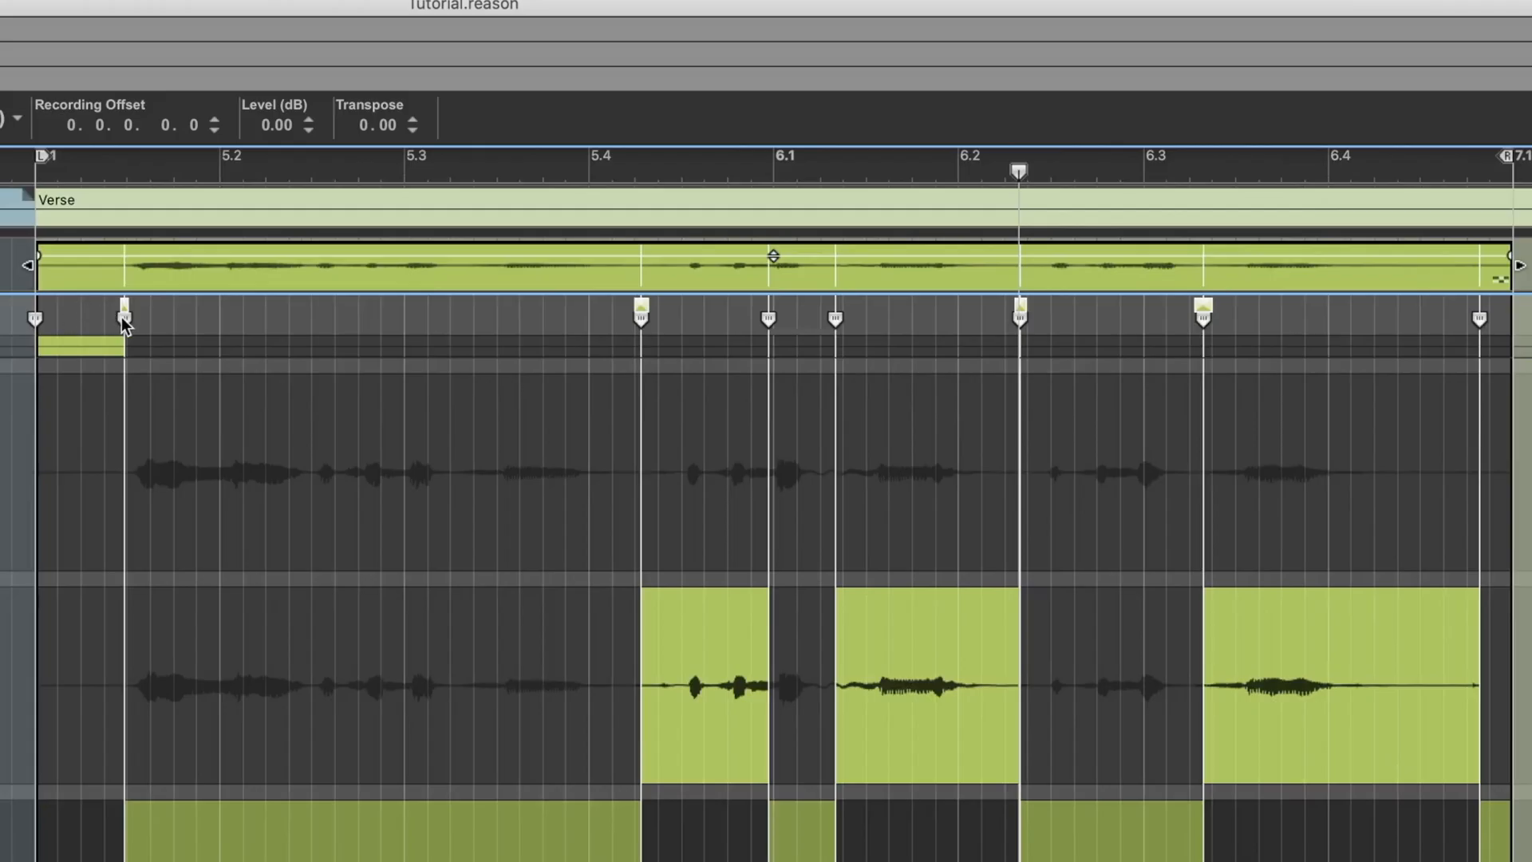
click(36, 318)
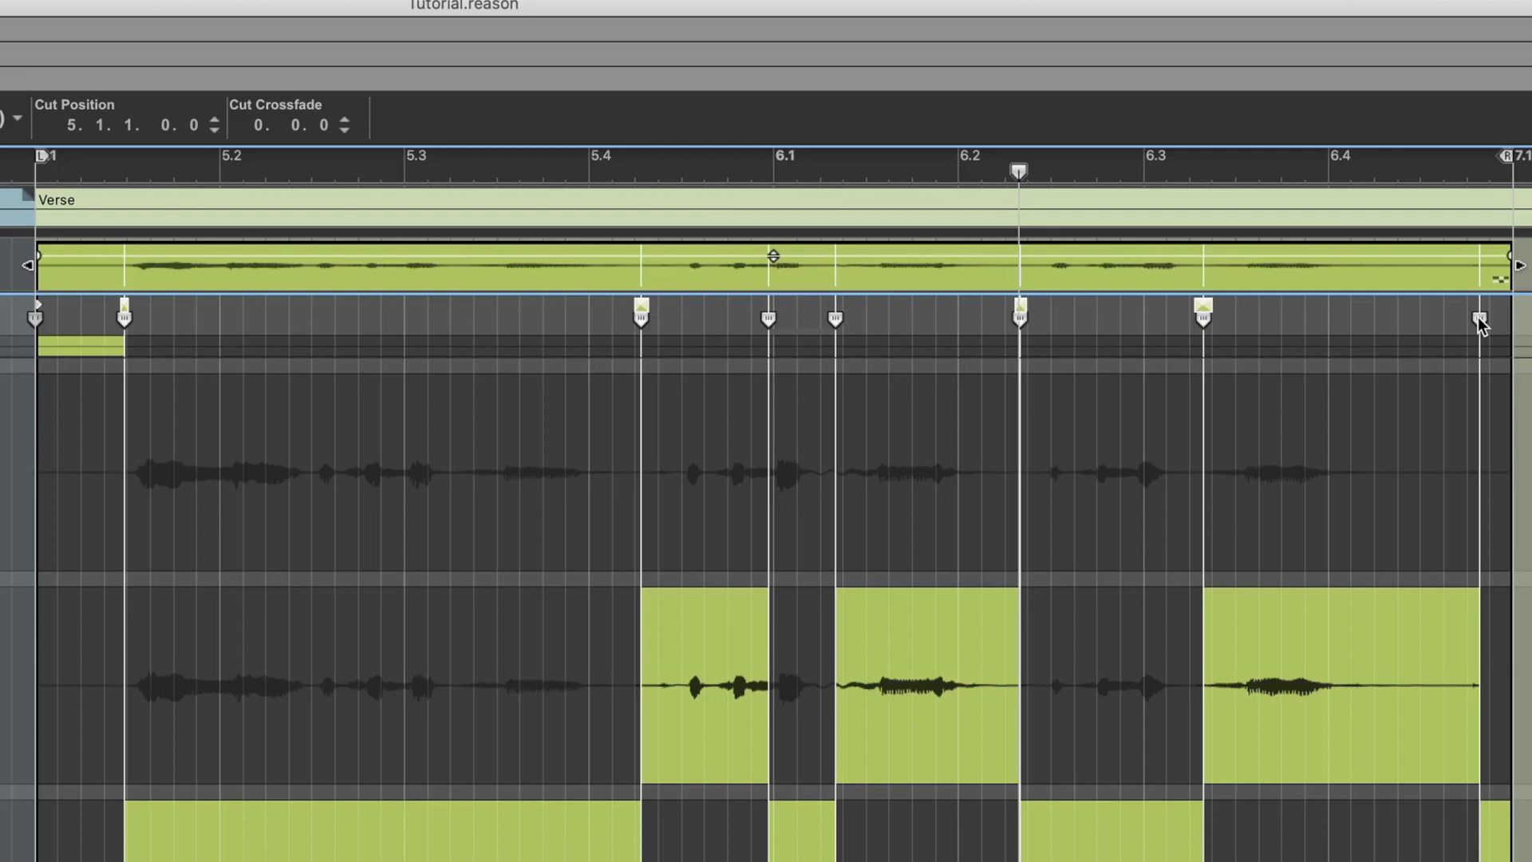
shift+click(1477, 318)
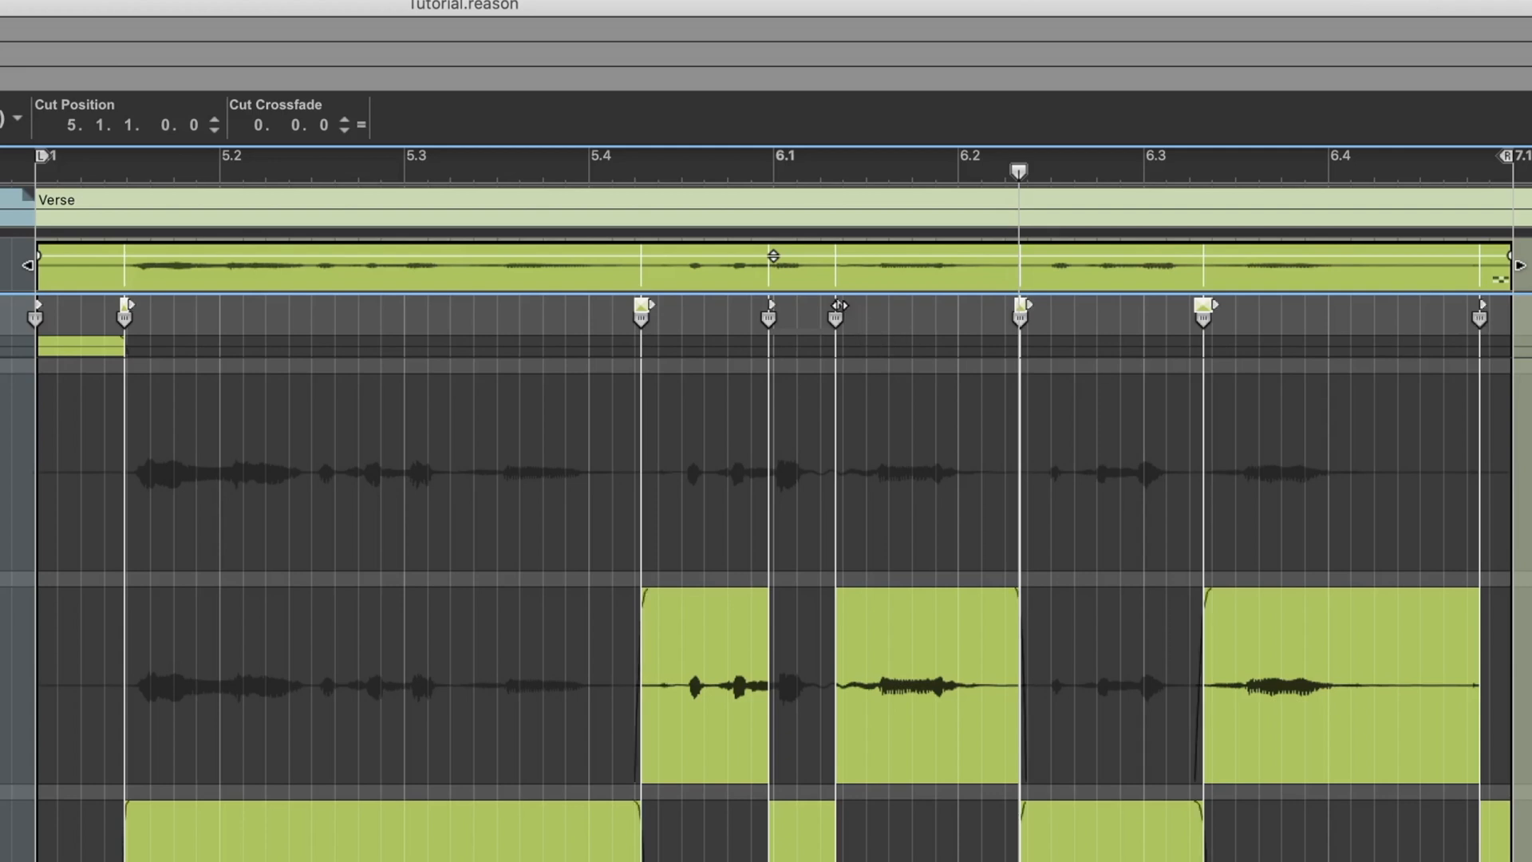
drag(841, 305, 850, 305)
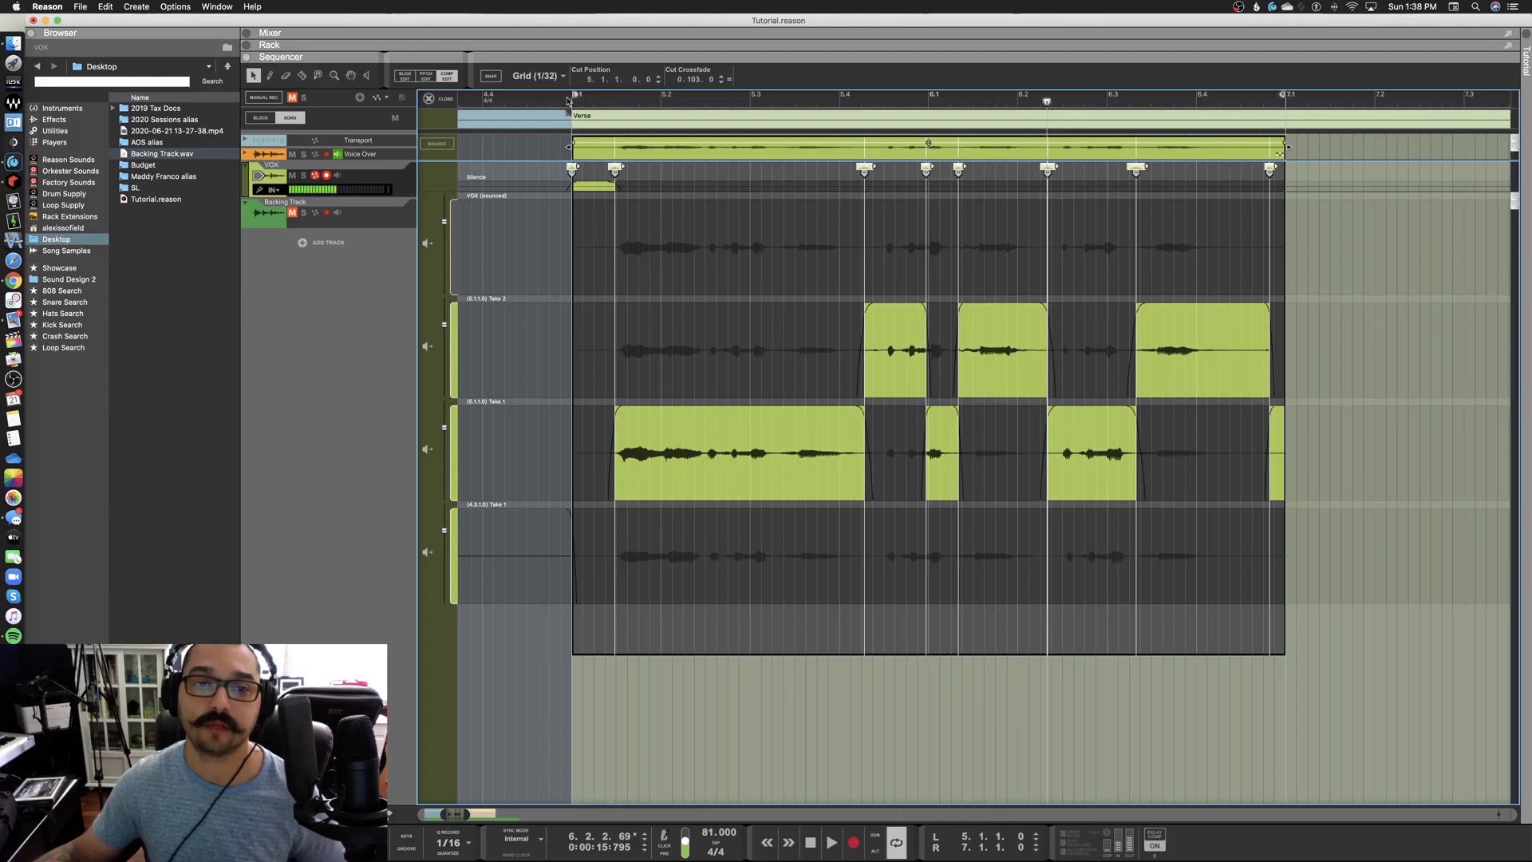
Play the crossfaded comp from the start of the verse at bar 5
click(573, 102)
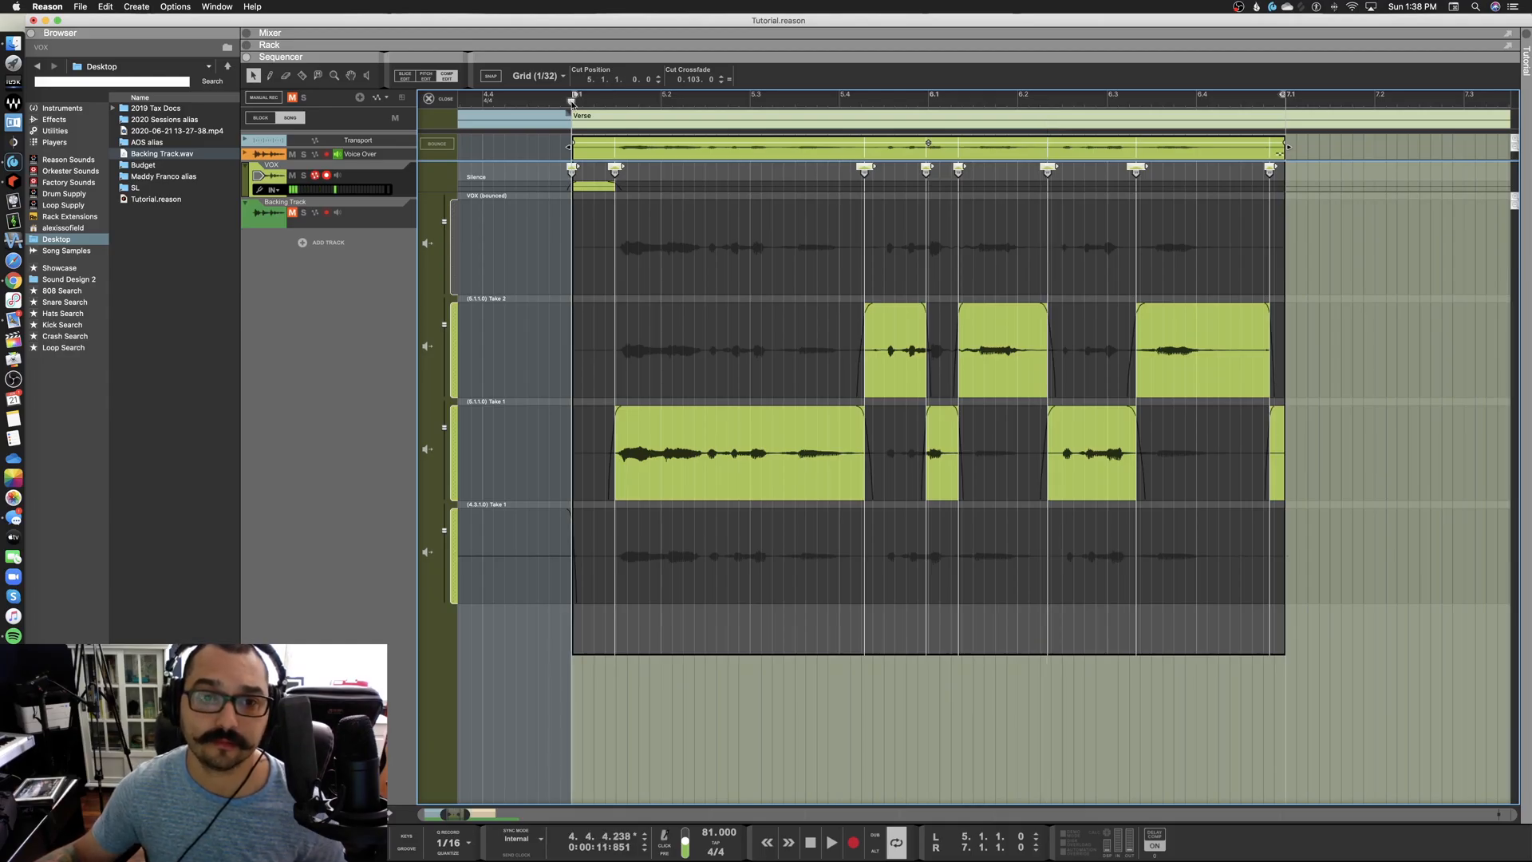
key(space)
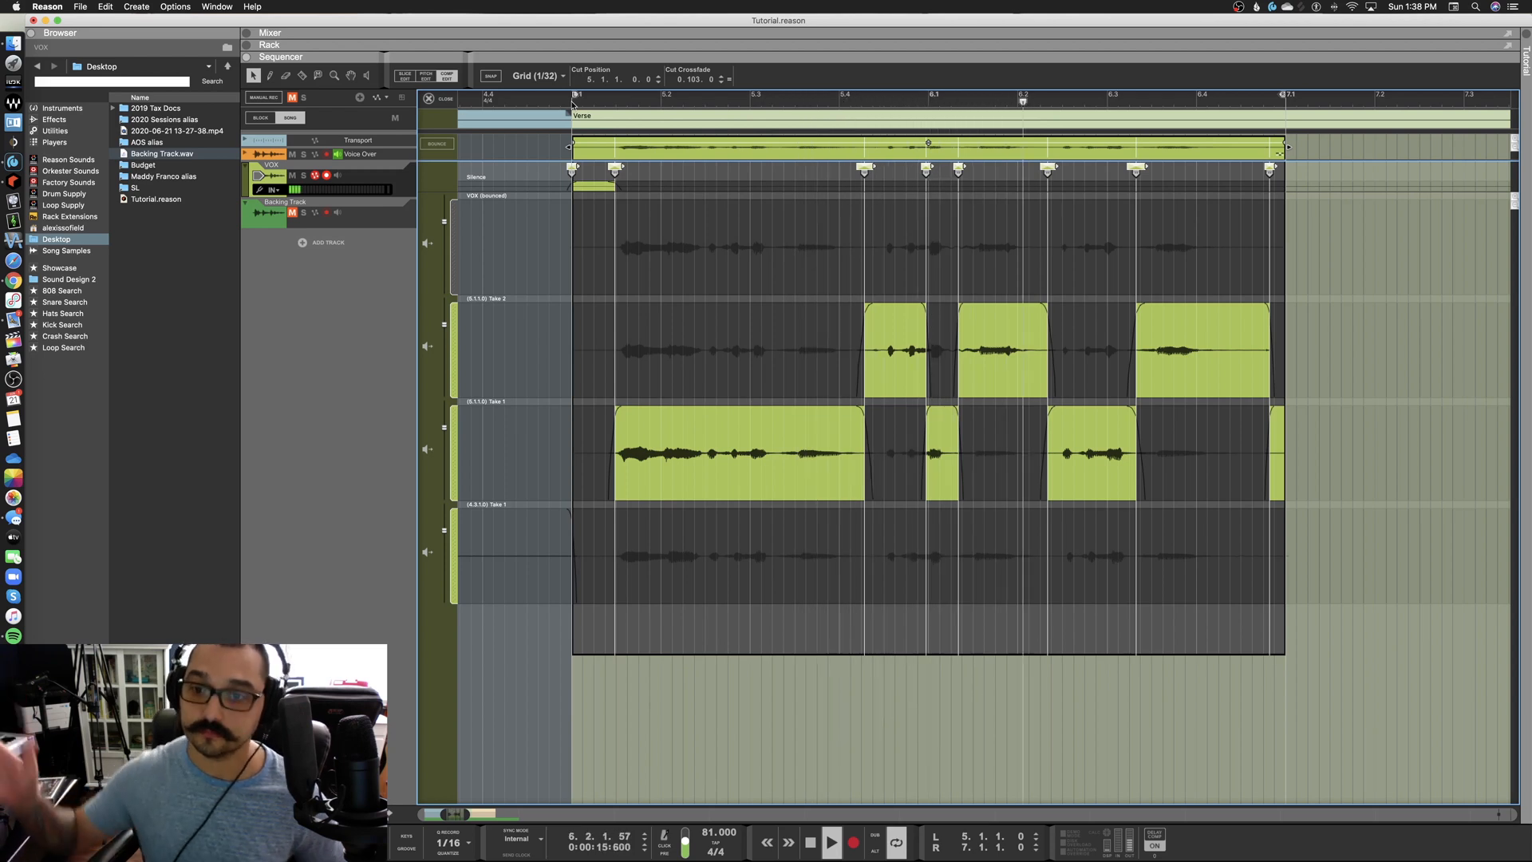
key(space)
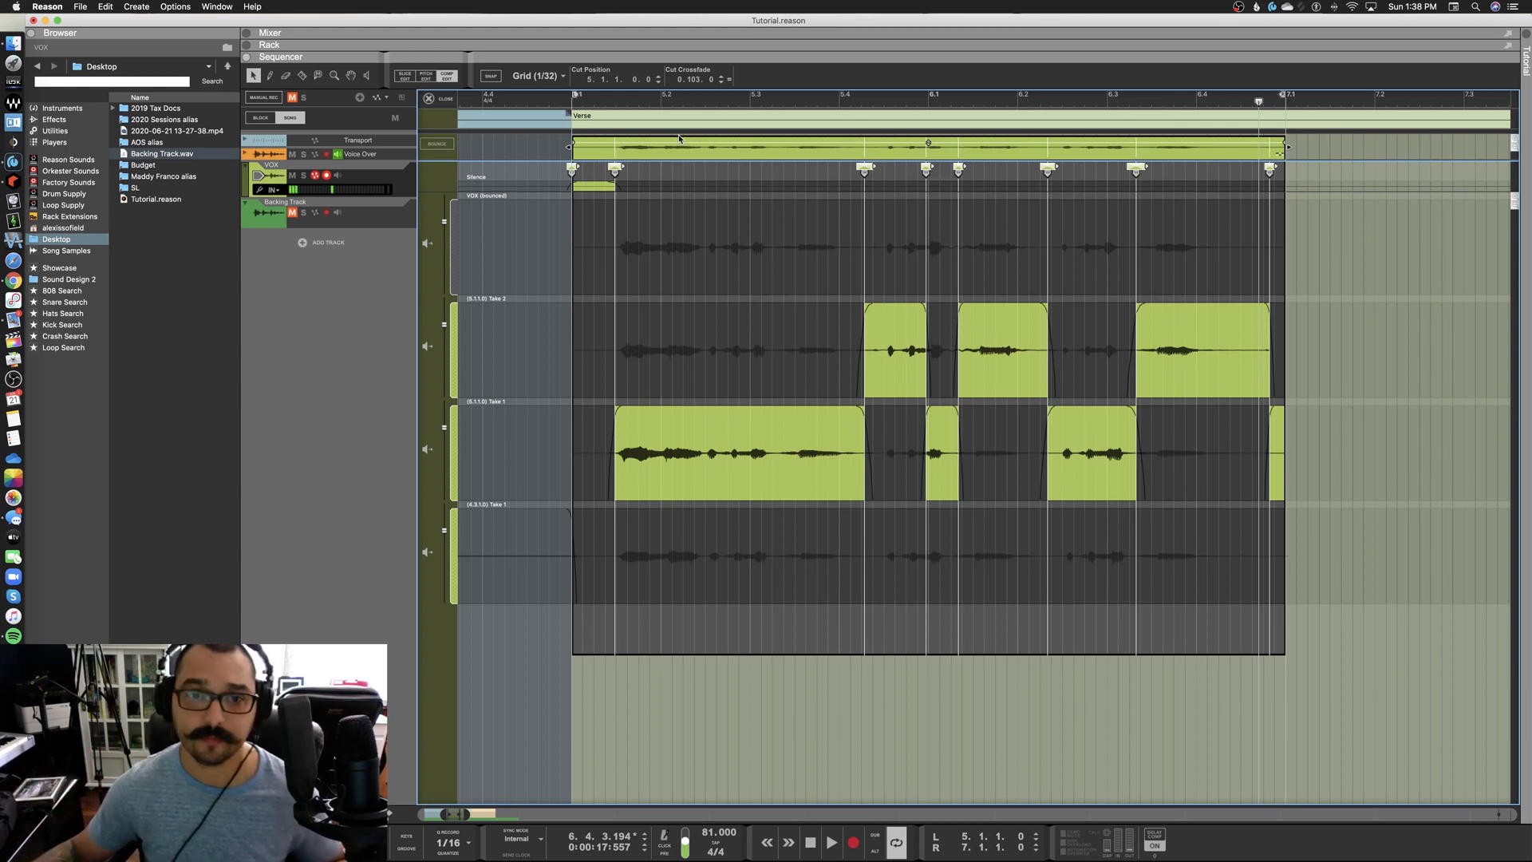
Close Comp Edit and play the comped VOX clip in the arrangement from bar 5
key(Escape)
scroll(536, 191, left, 2)
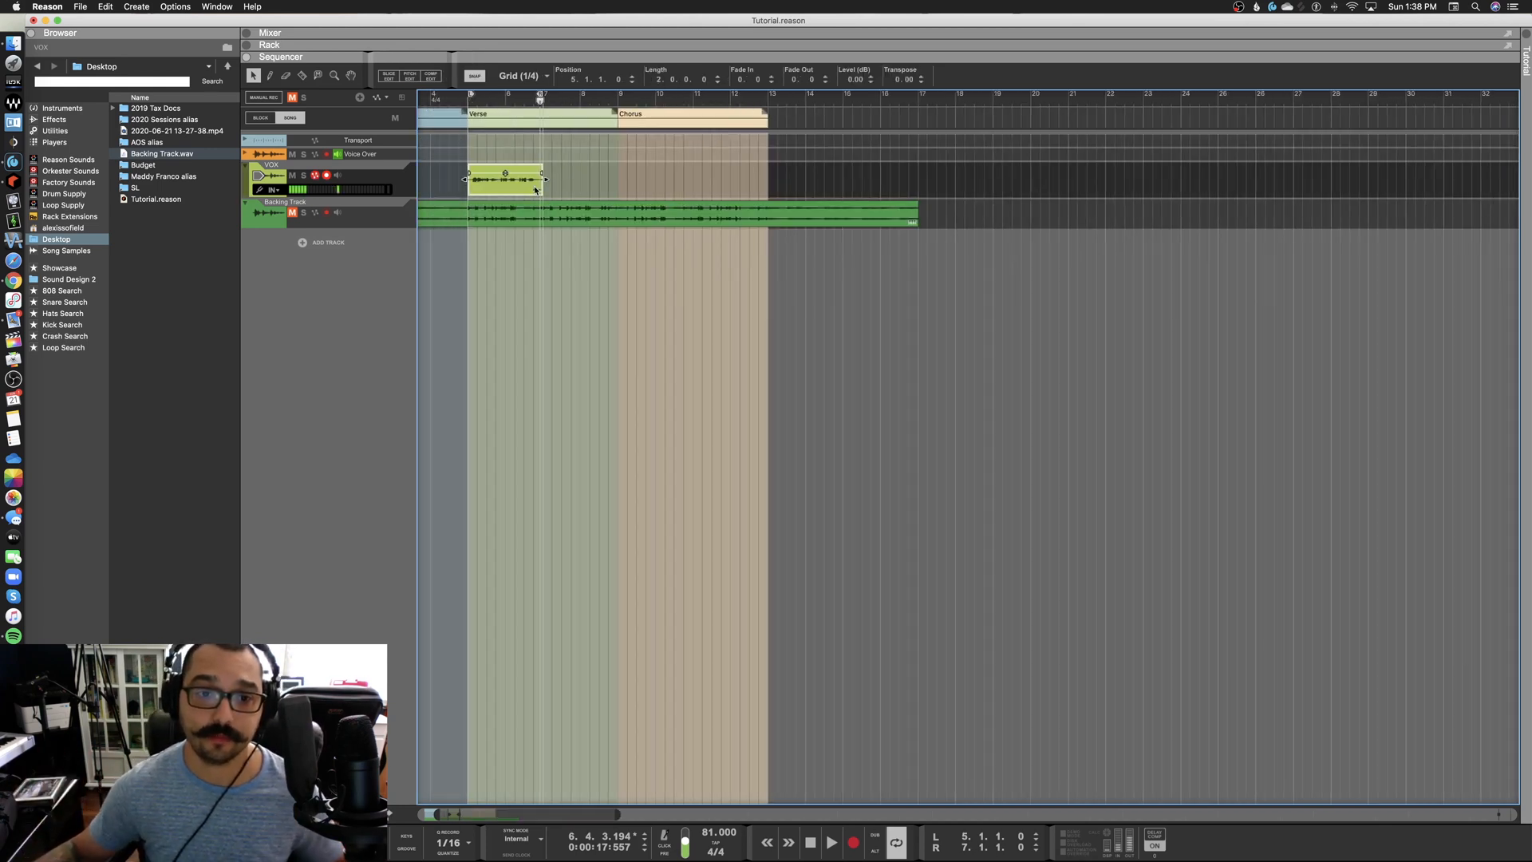
click(479, 102)
key(space)
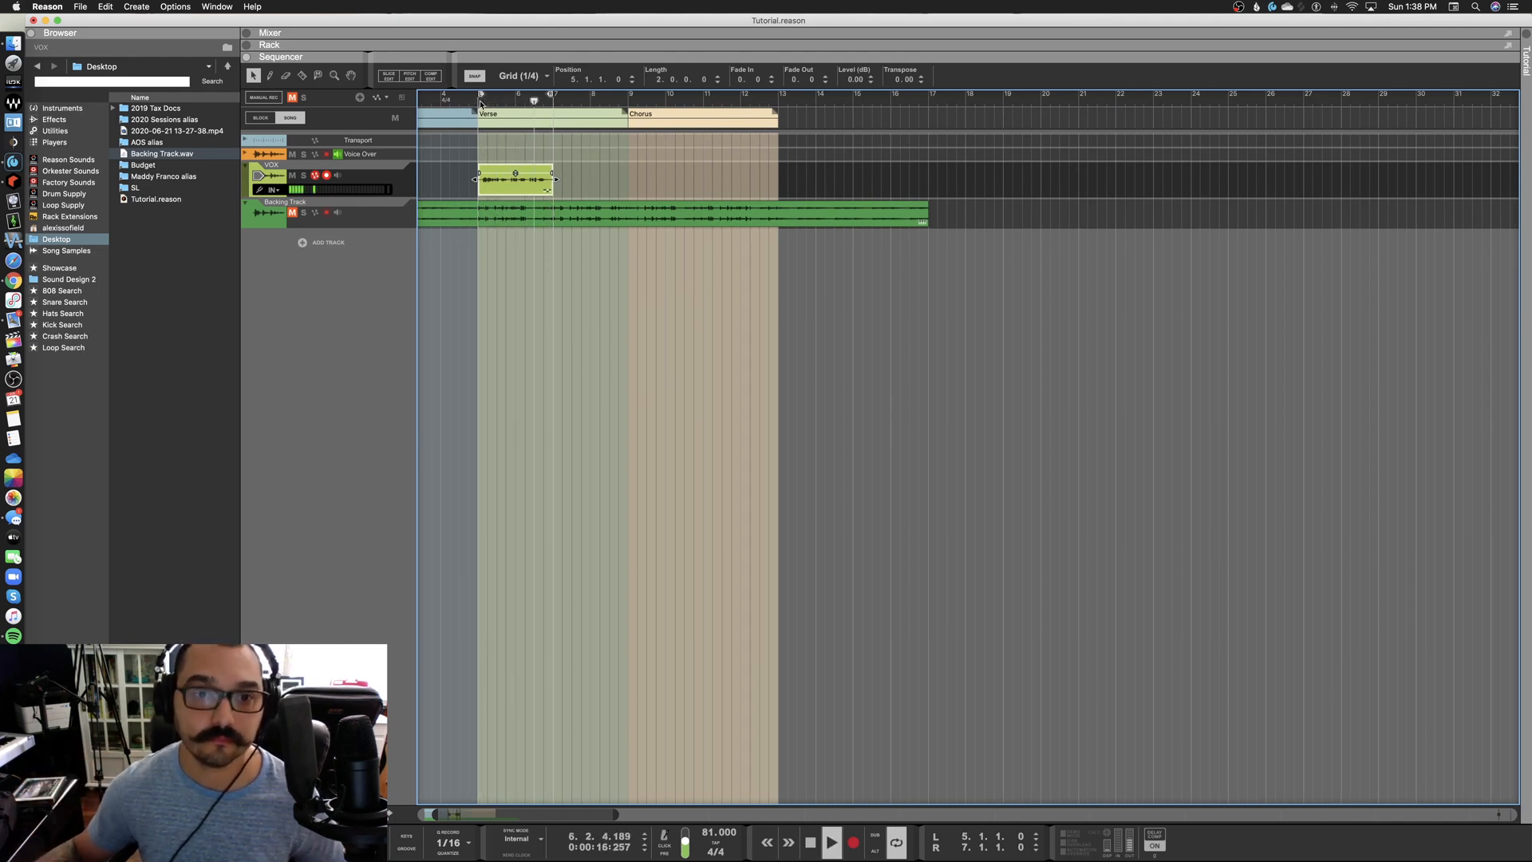
key(space)
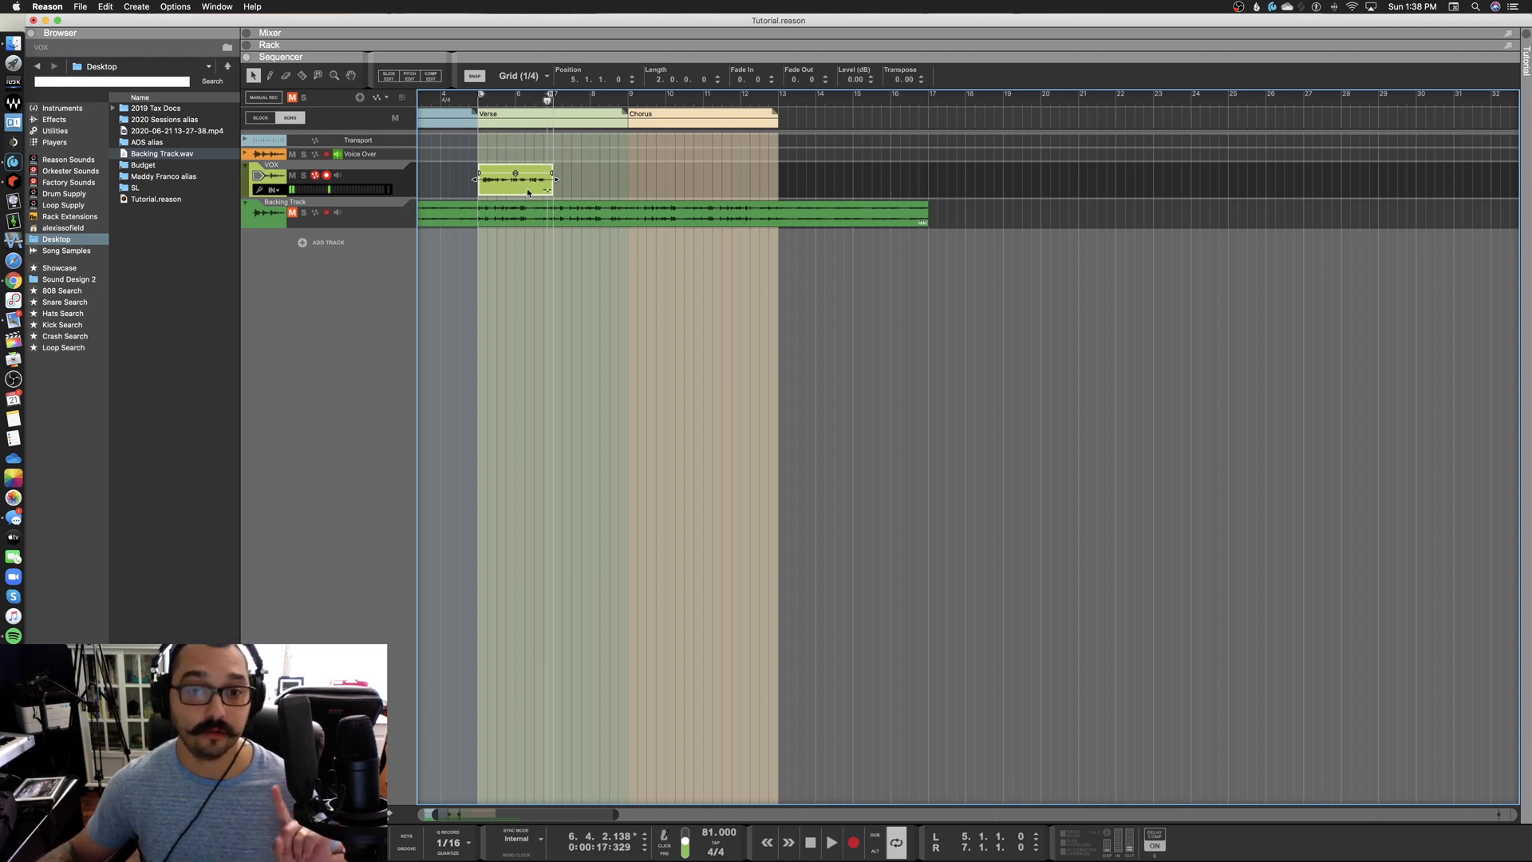
Reopen the VOX clip's comp and bounce it to a new single take
double_click(528, 192)
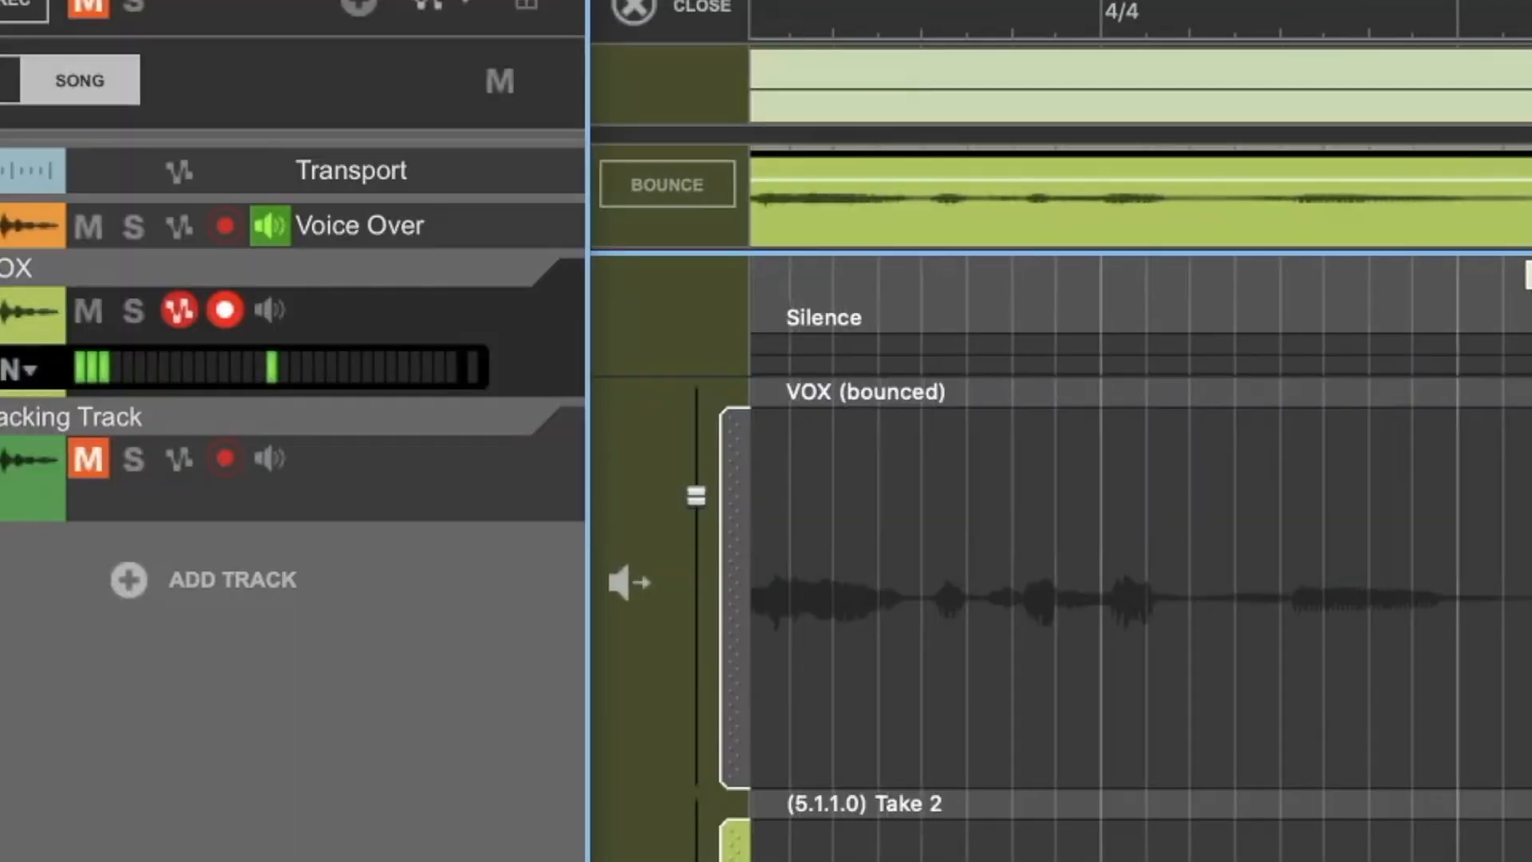
click(703, 182)
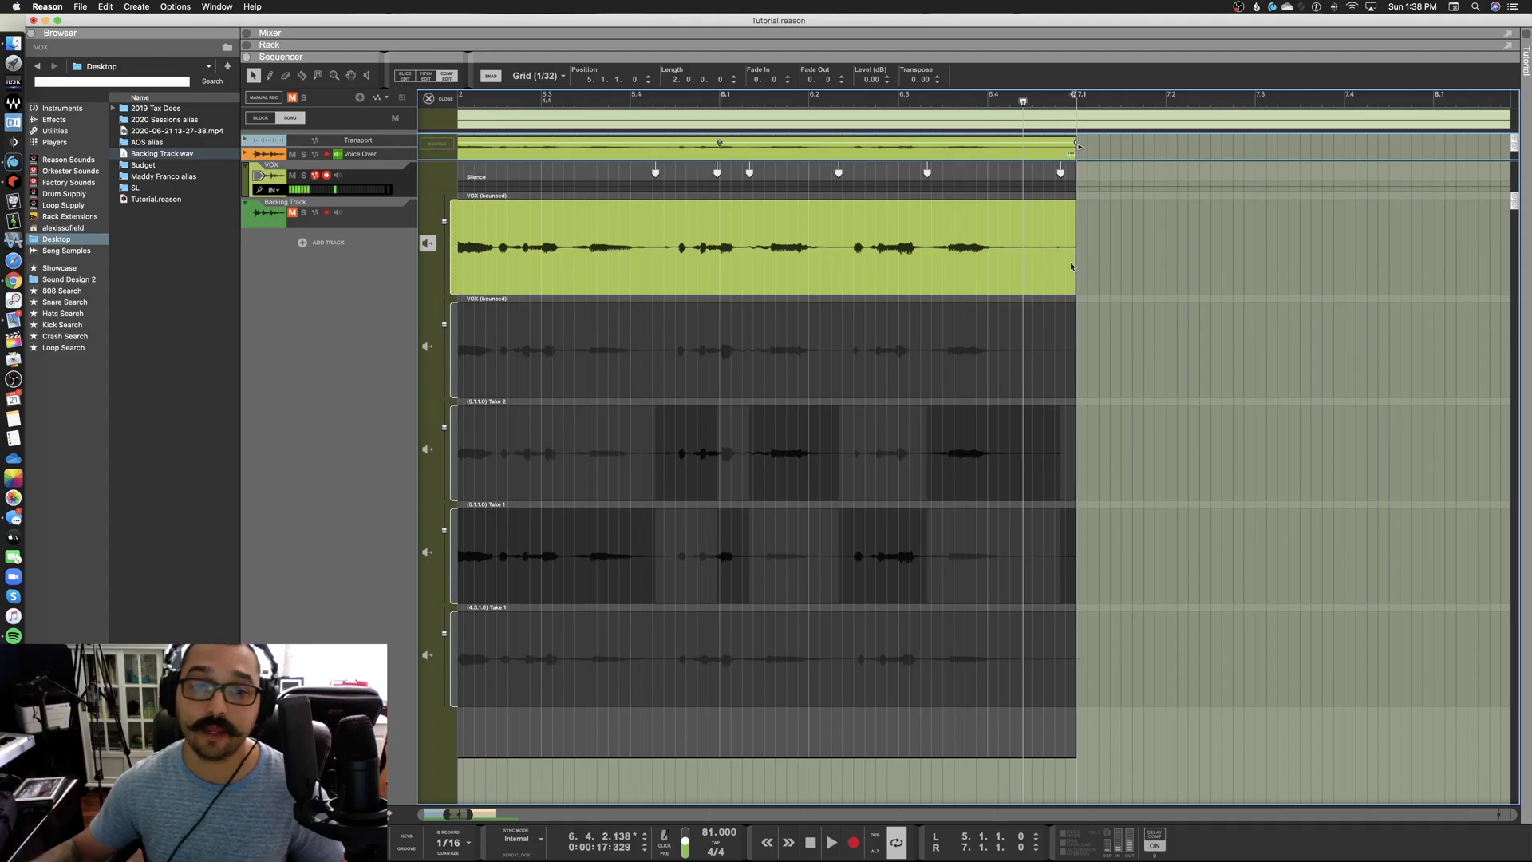
scroll(1029, 276, left, 3)
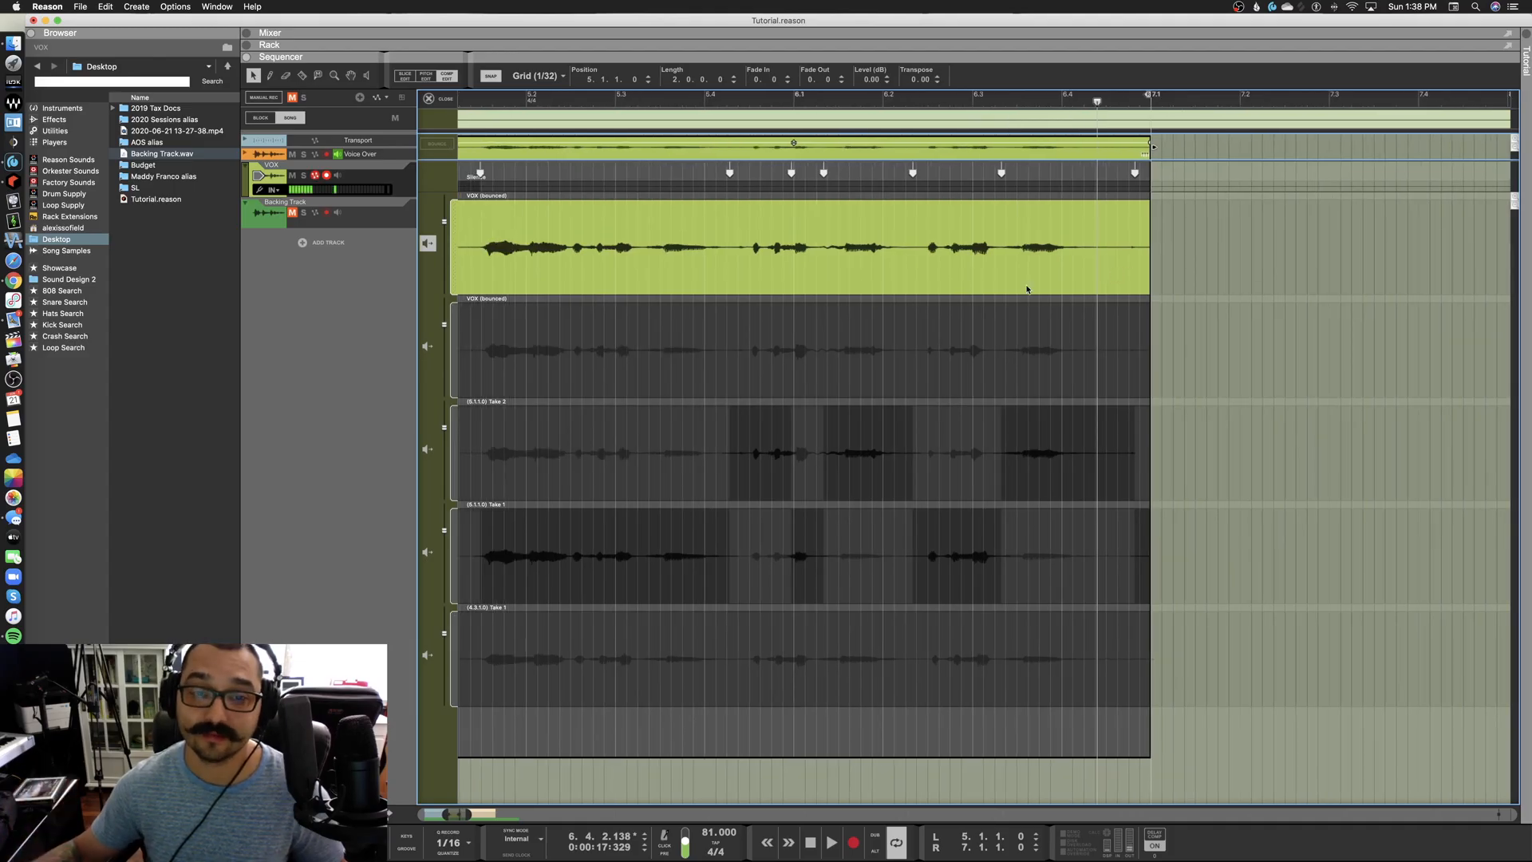
scroll(655, 243, down, 5)
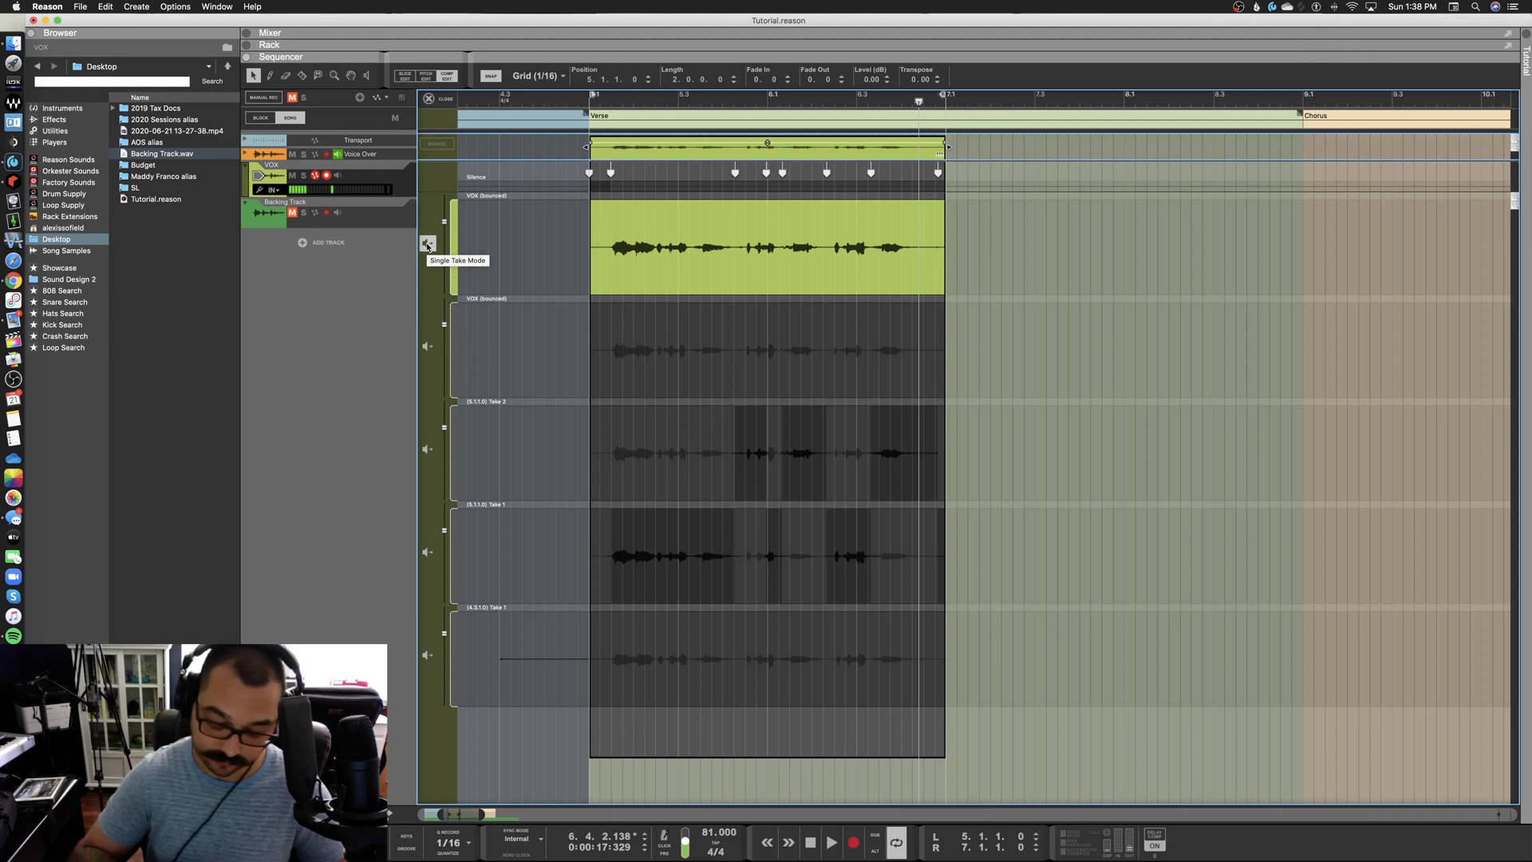
Leave the comp to view the bounced clip in the arrangement and reopen it in Comp Edit
key(F6)
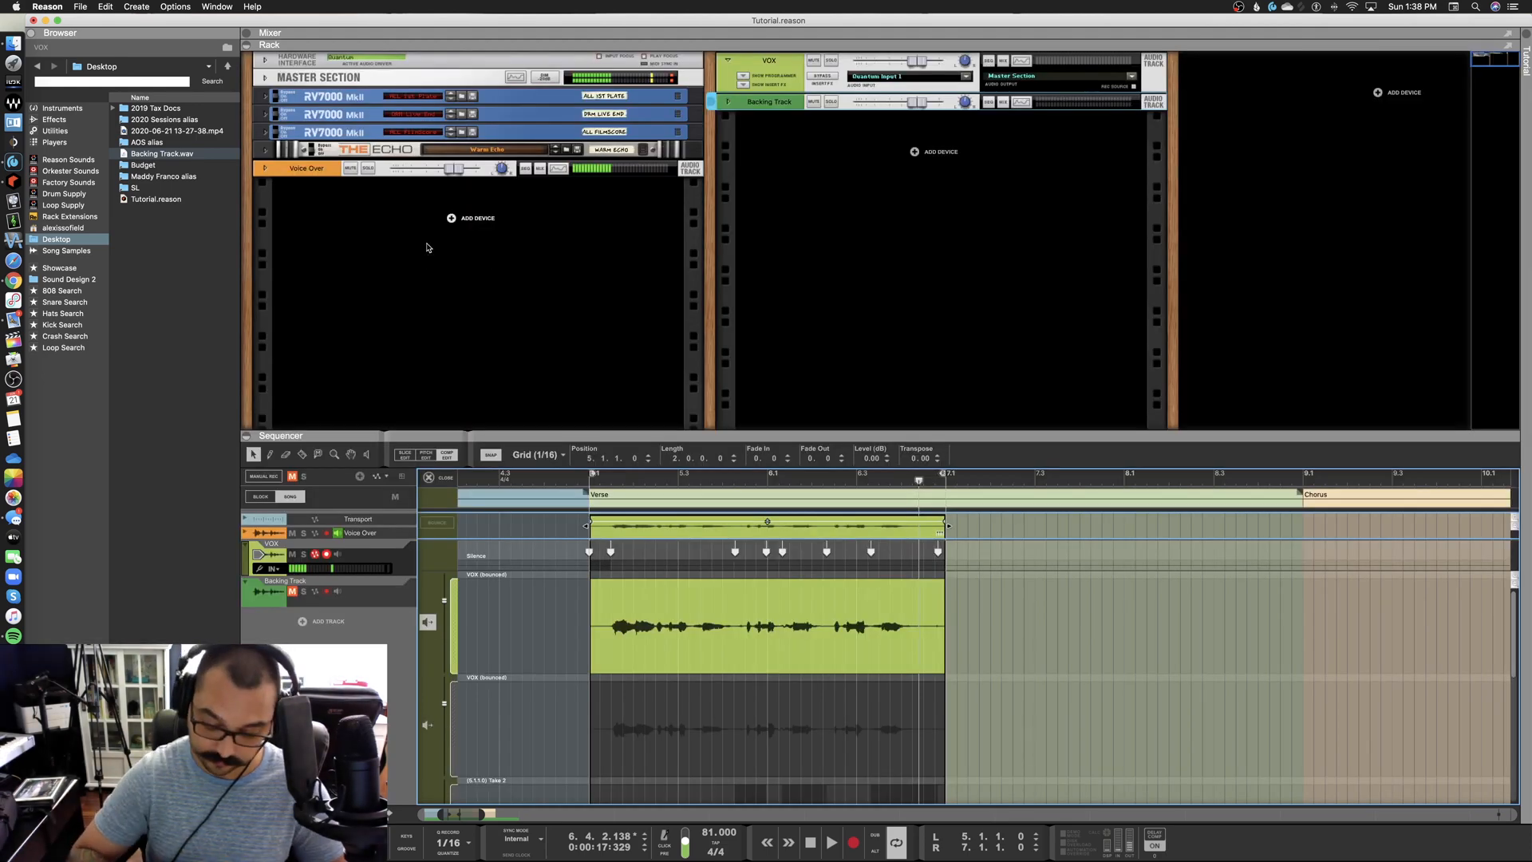
key(F6)
key(Escape)
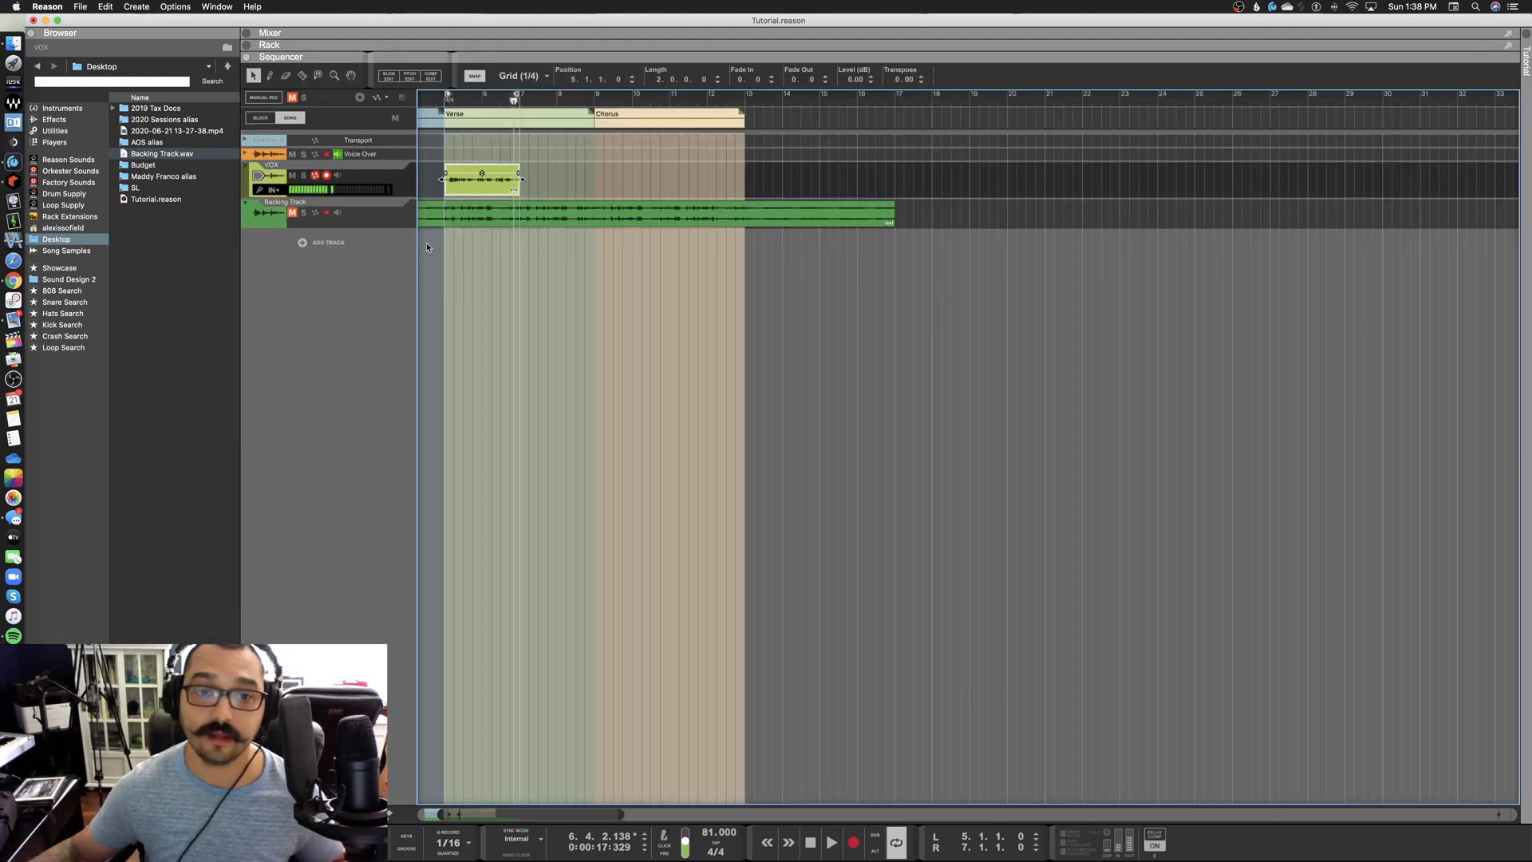
double_click(496, 189)
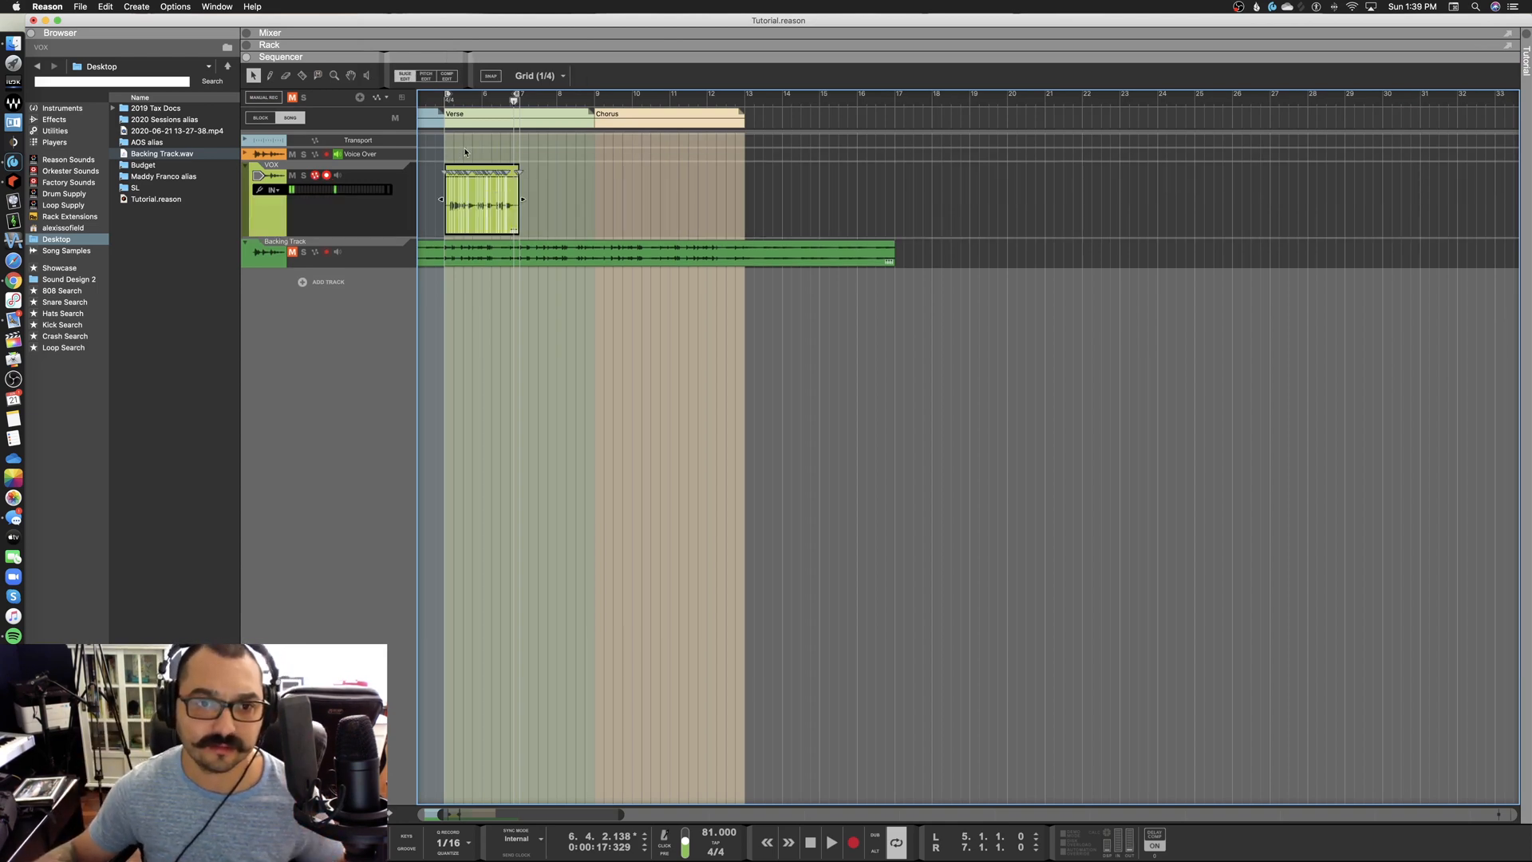
click(449, 78)
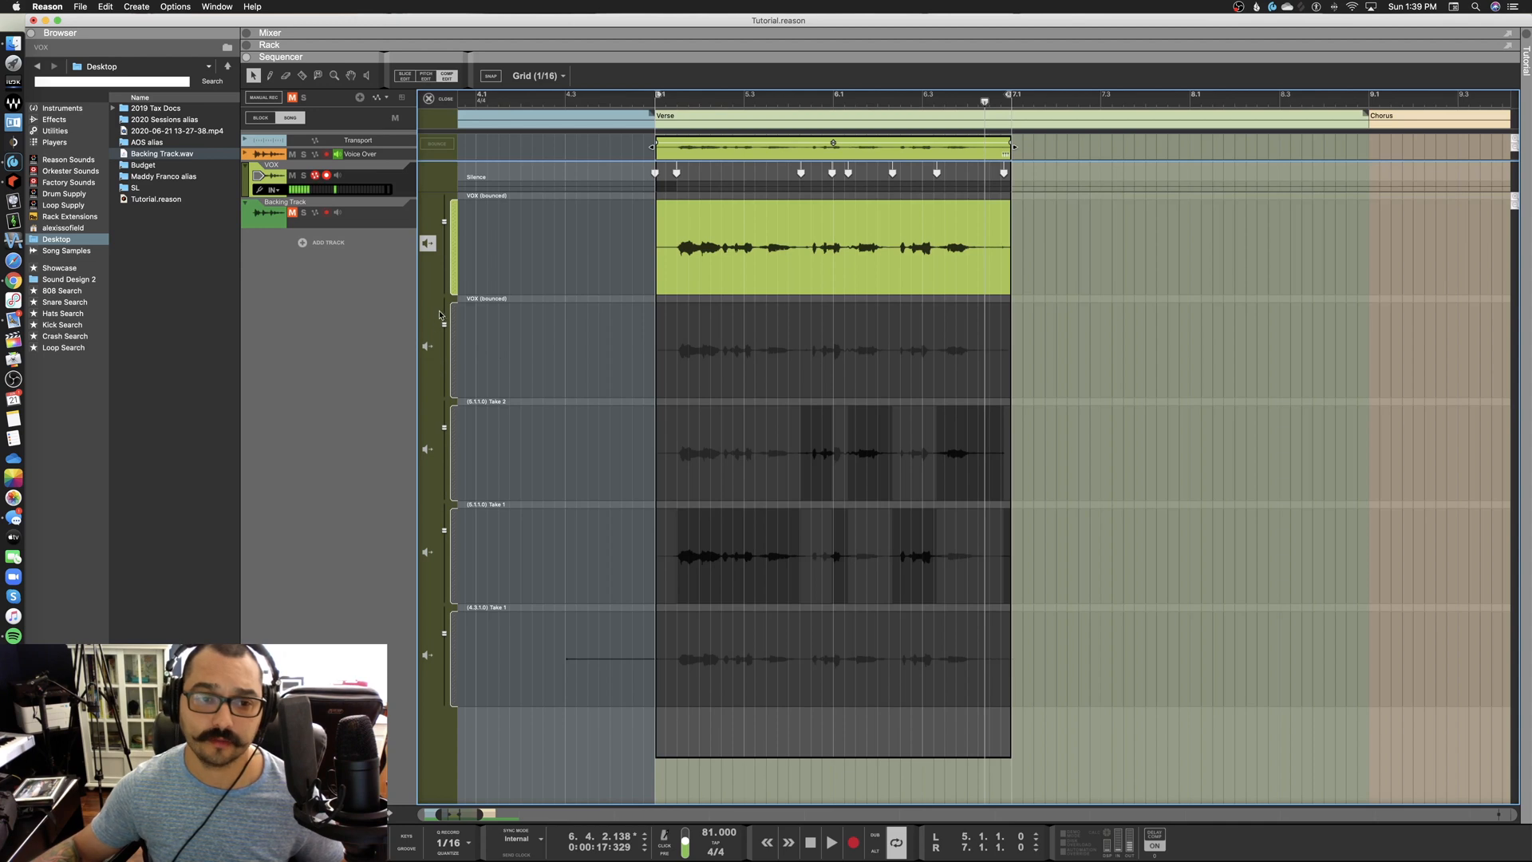
Turn off Single Take Mode, move the first Take 1 to Take 2 cut to 5.4.1.156 and bounce the comp again
click(429, 246)
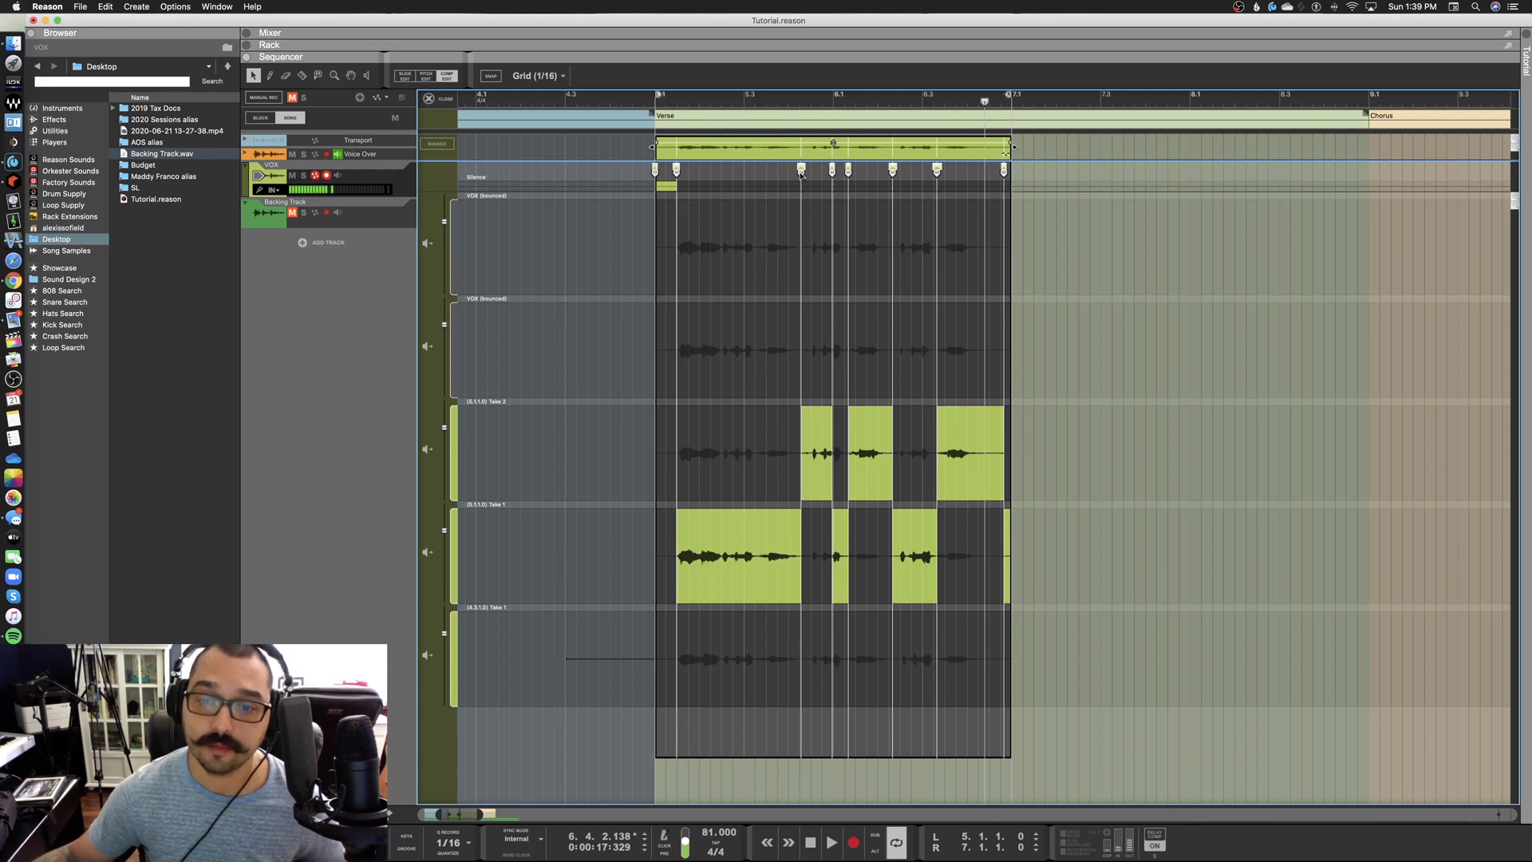
drag(801, 171, 796, 172)
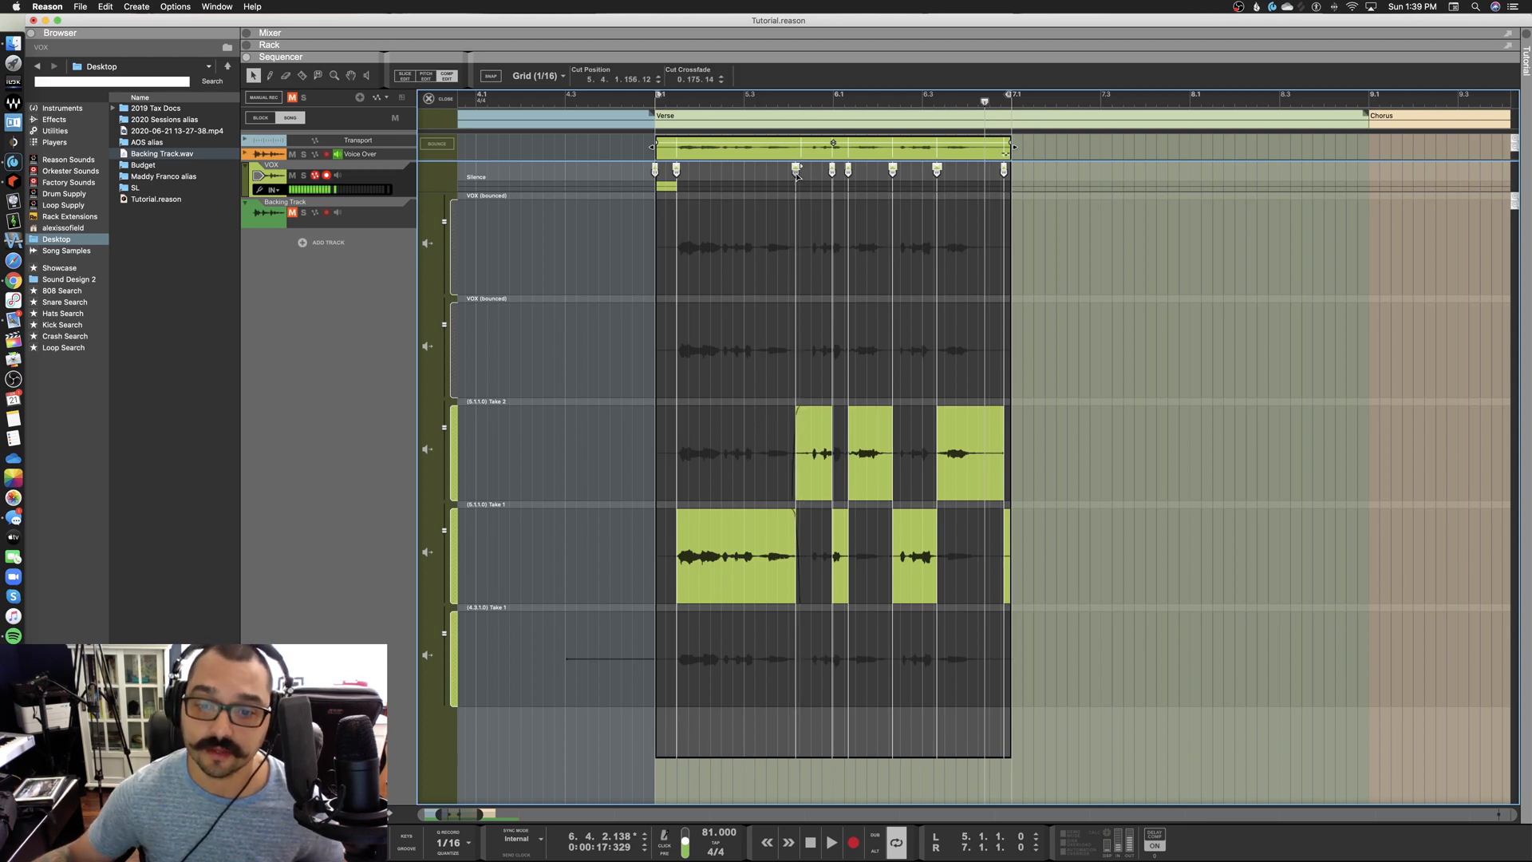
click(431, 145)
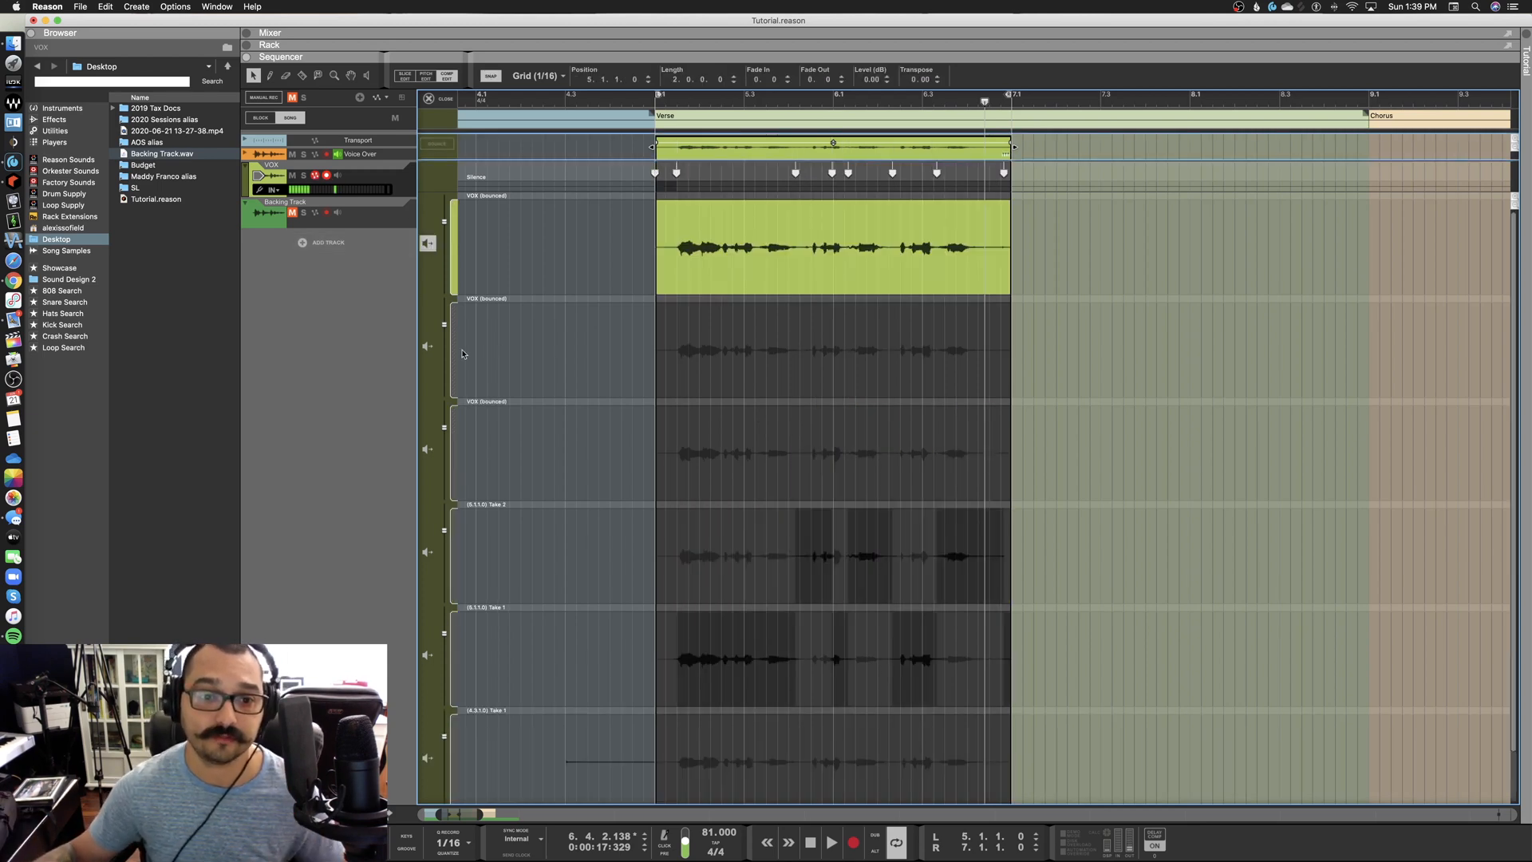
Switch Single Take Mode between the two newest bounced takes and turn it off to review the multi-take comp
click(428, 348)
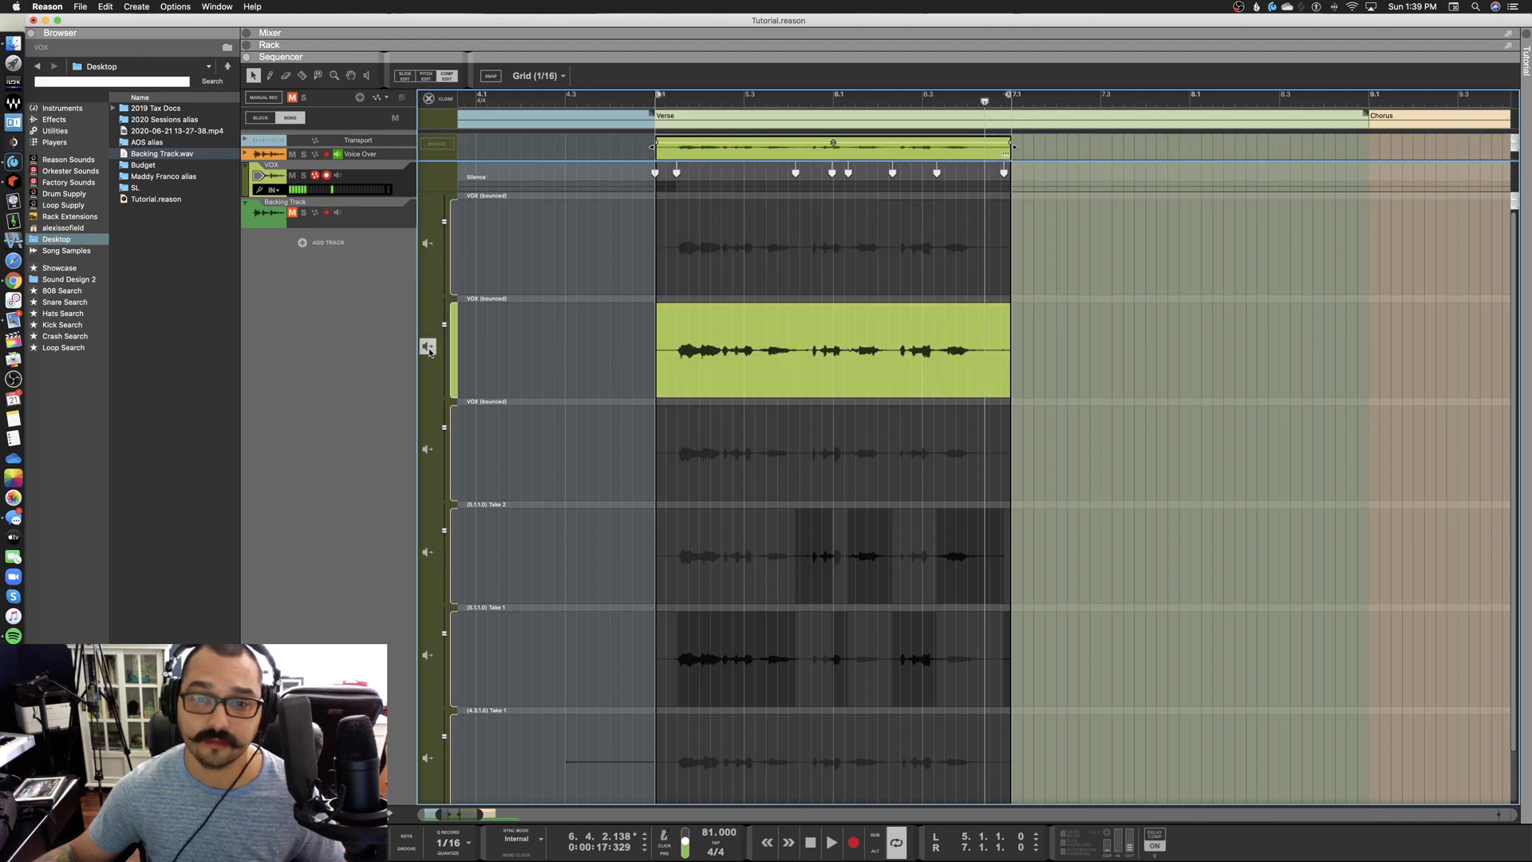
click(428, 244)
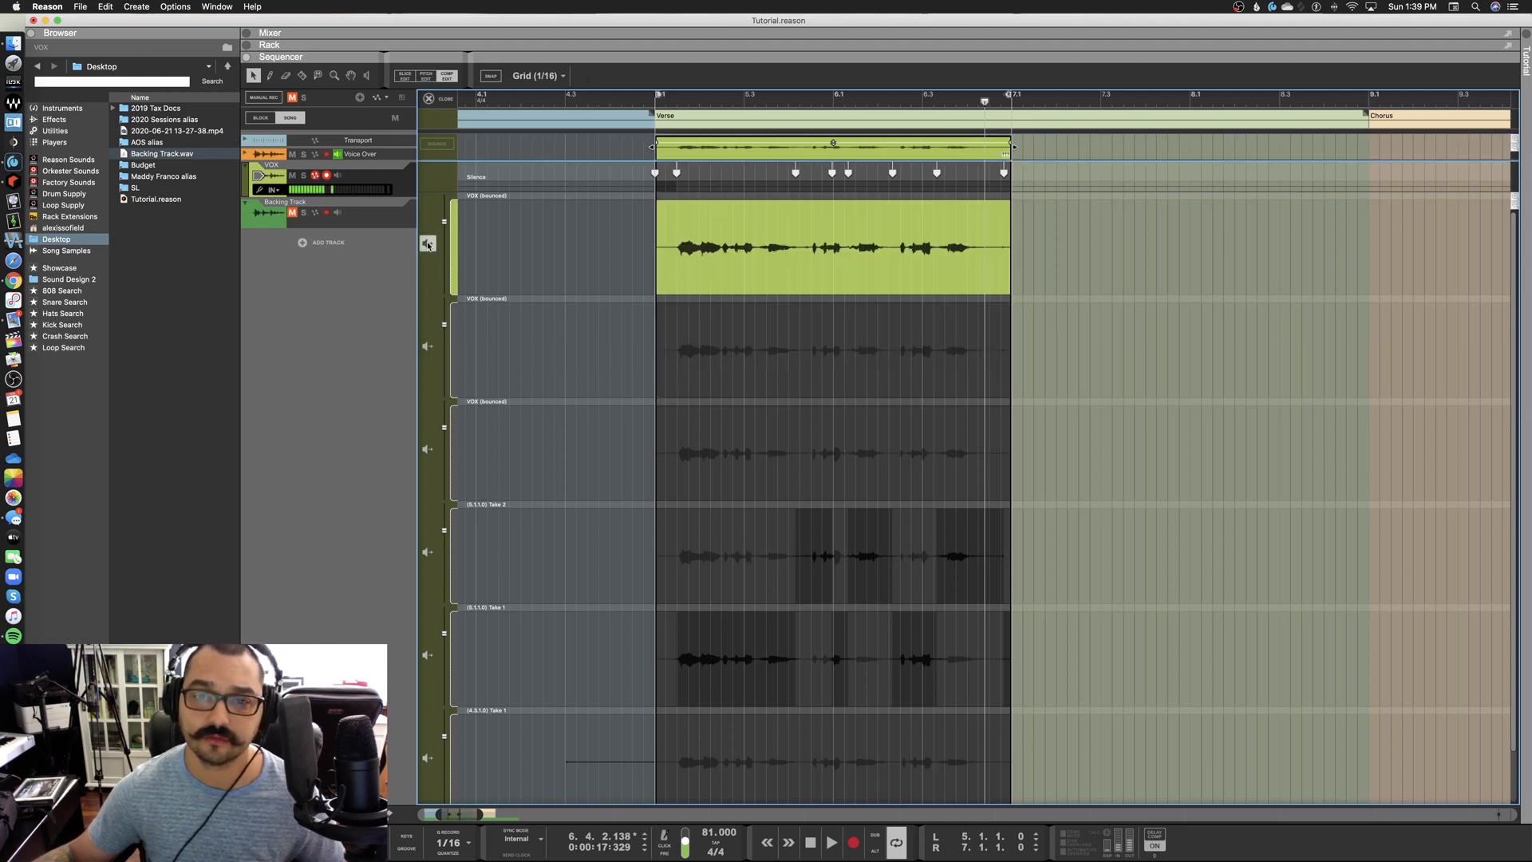
click(429, 347)
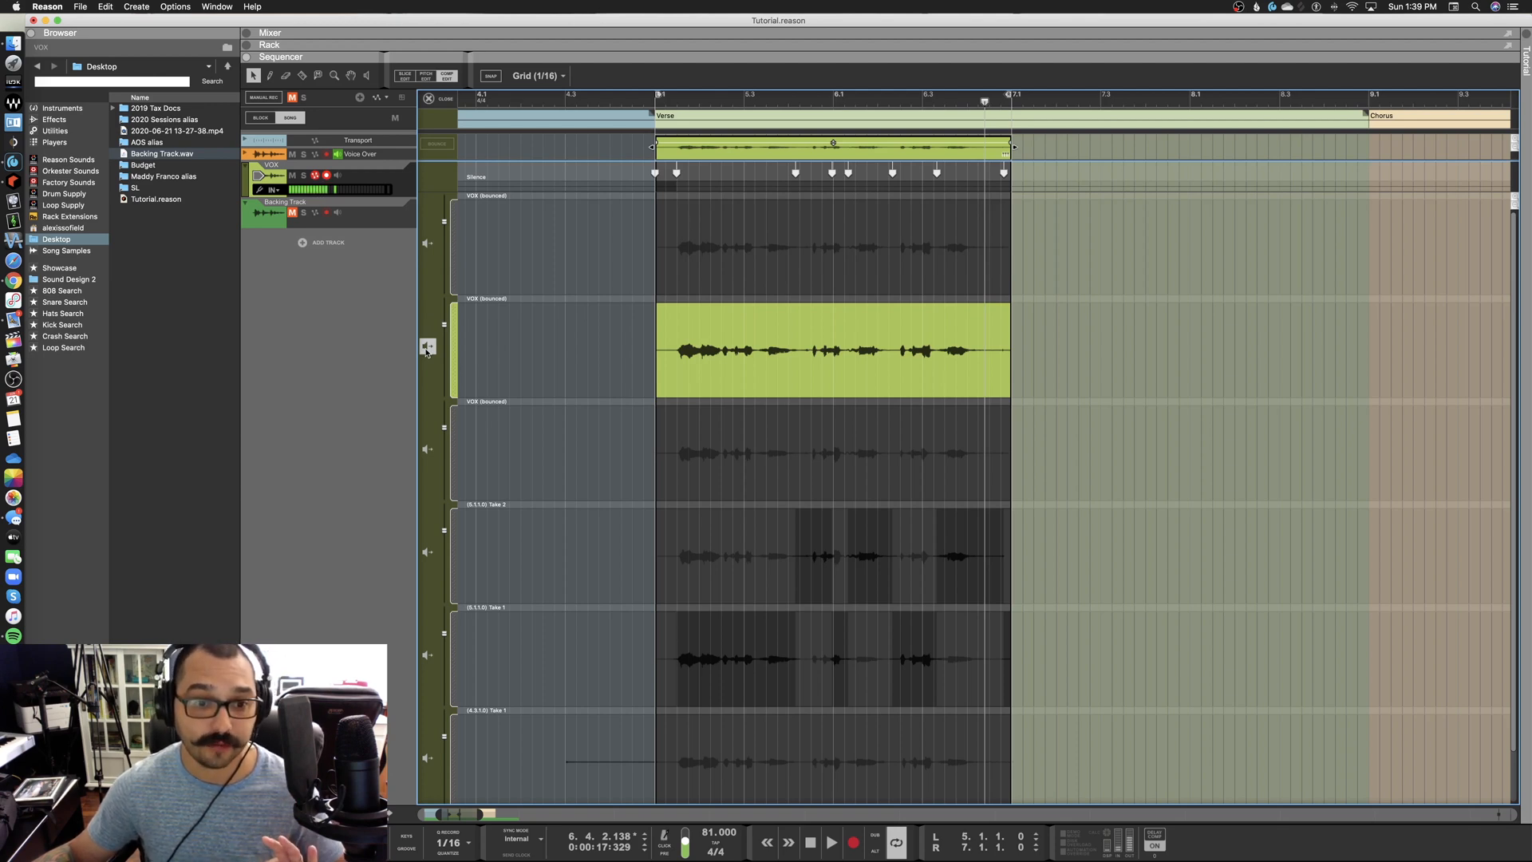
click(428, 348)
scroll(653, 460, down, 2)
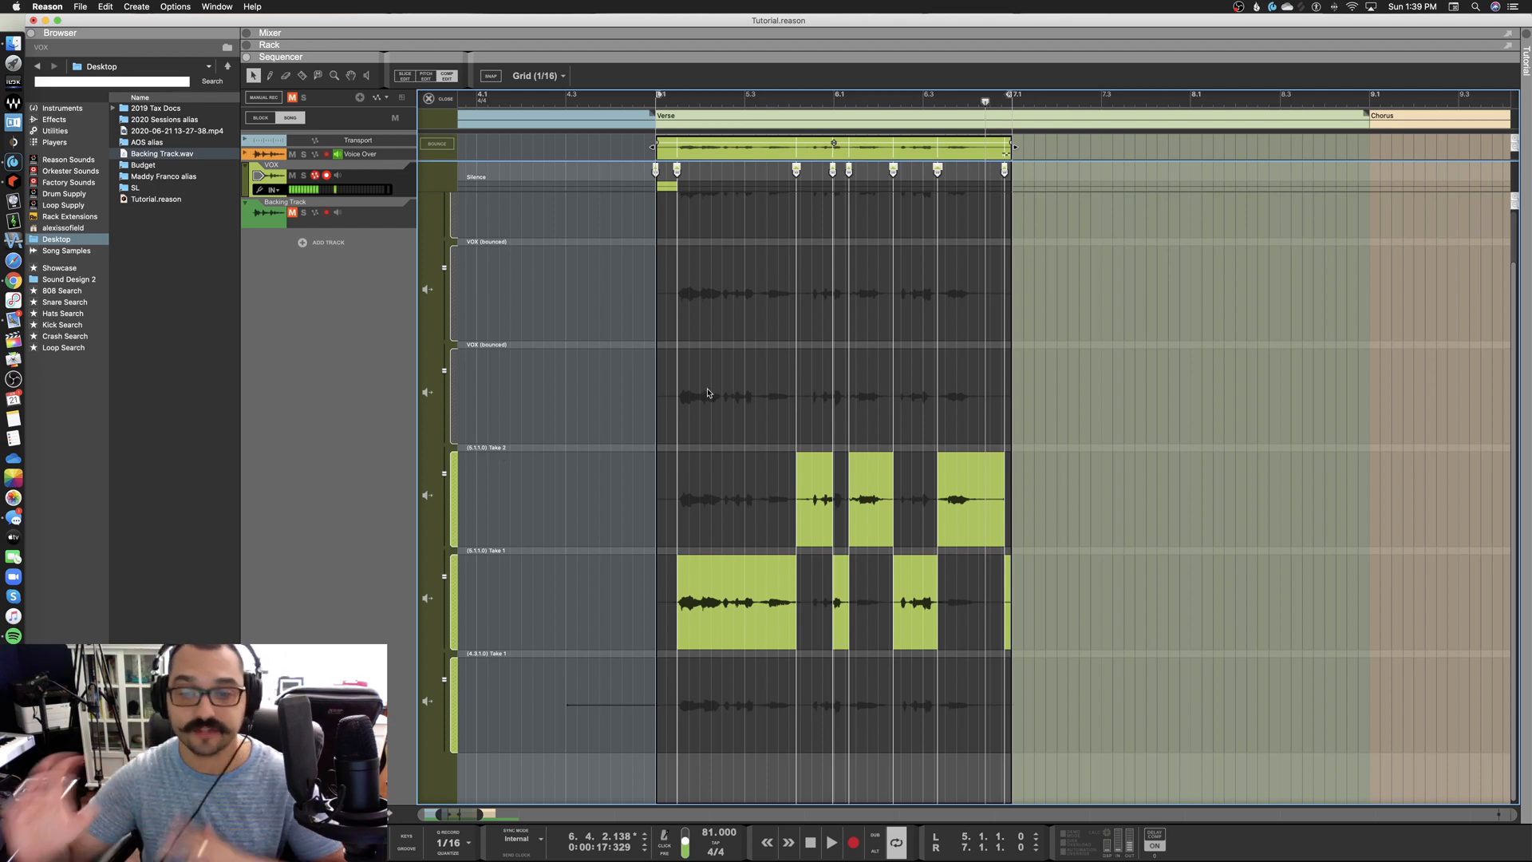
scroll(502, 358, up, 2)
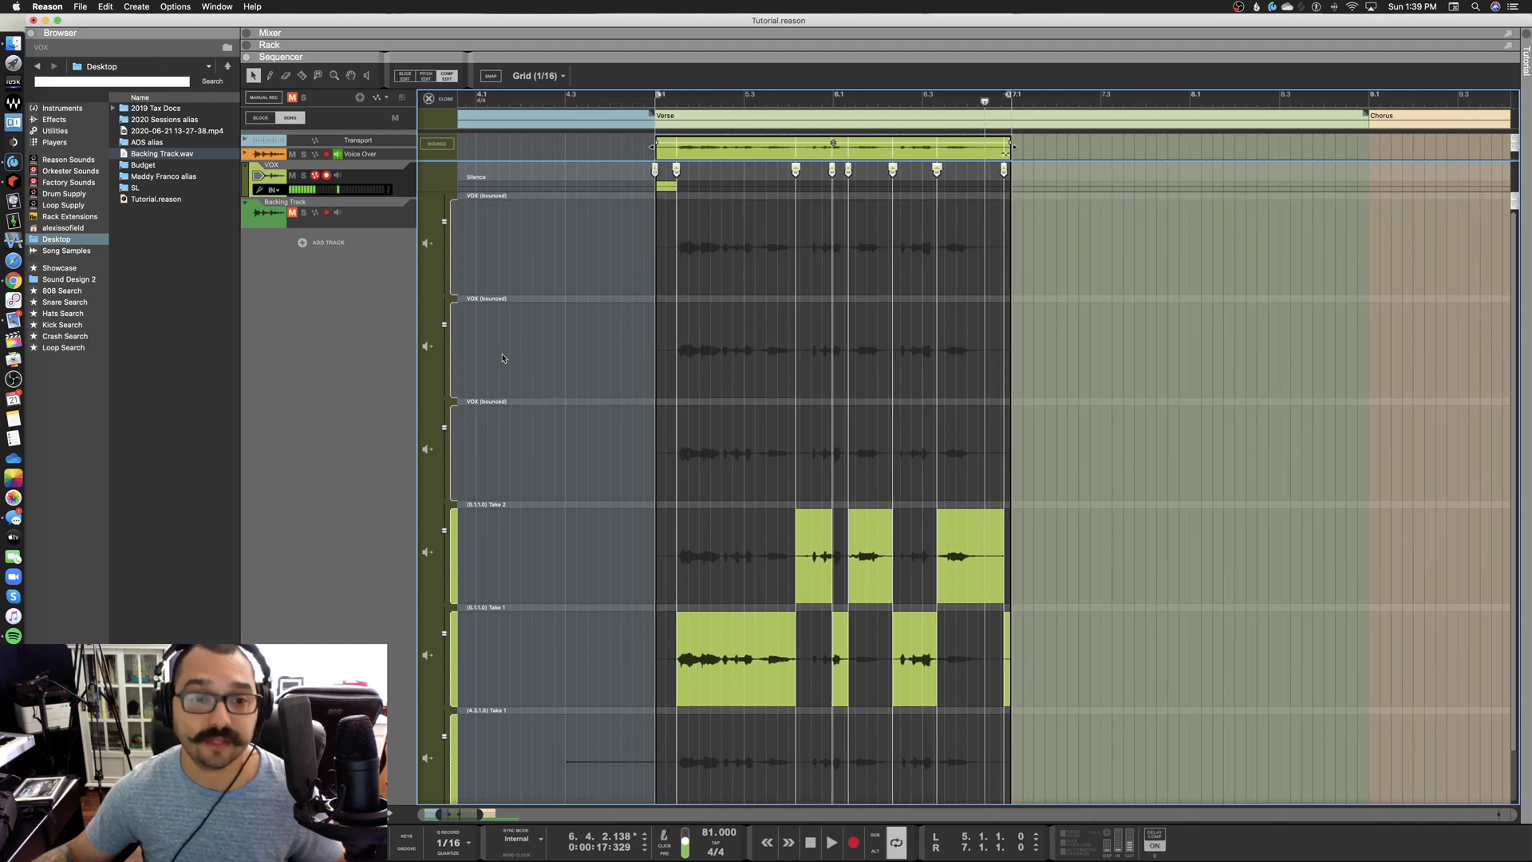
Make the newest VOX (bounced) take the active single take and open the clip in Pitch Edit
click(426, 243)
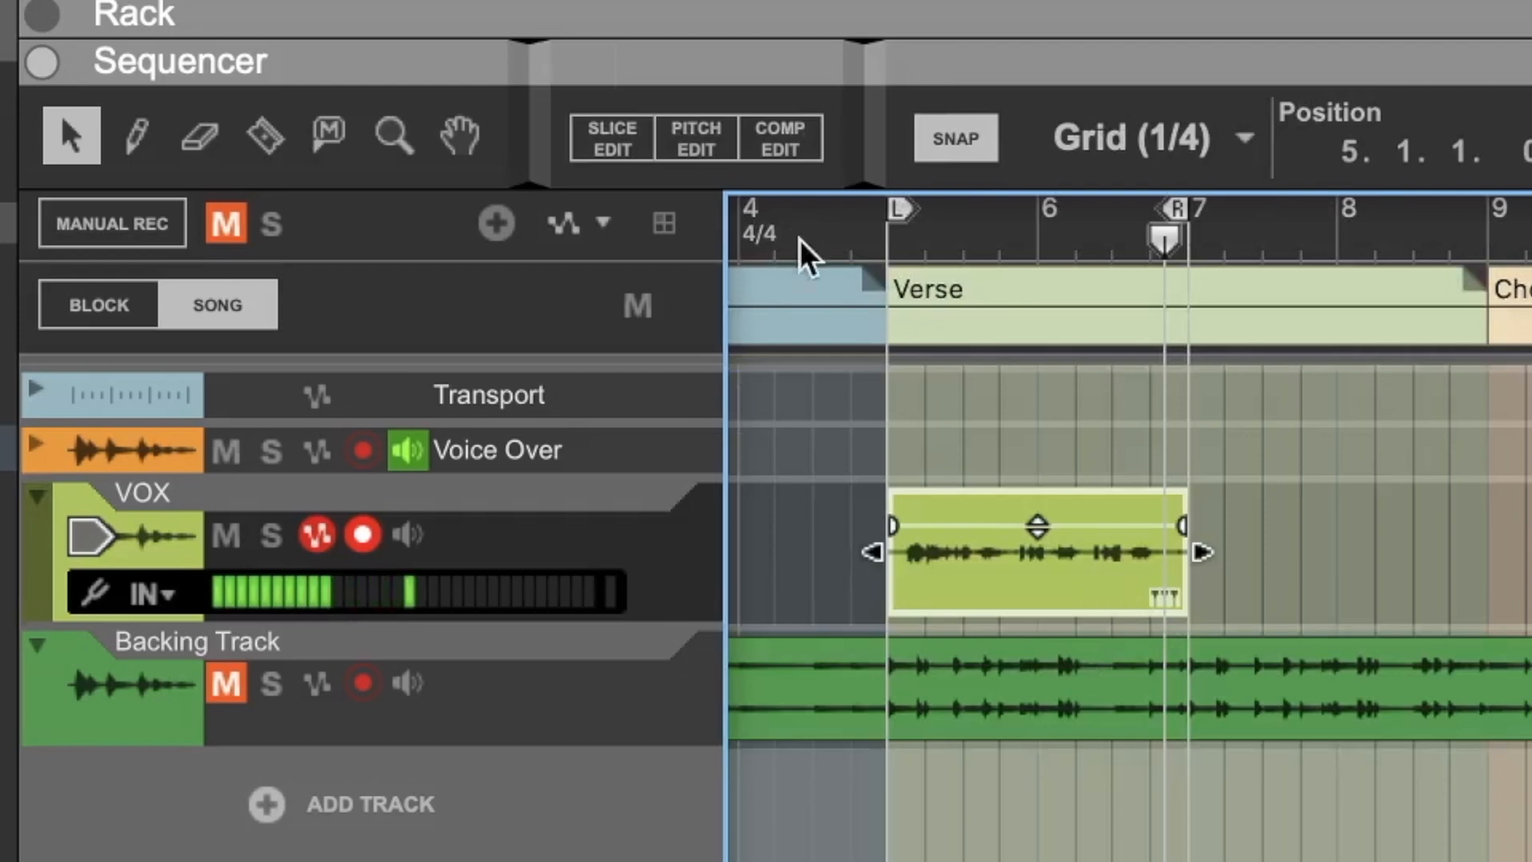
click(698, 140)
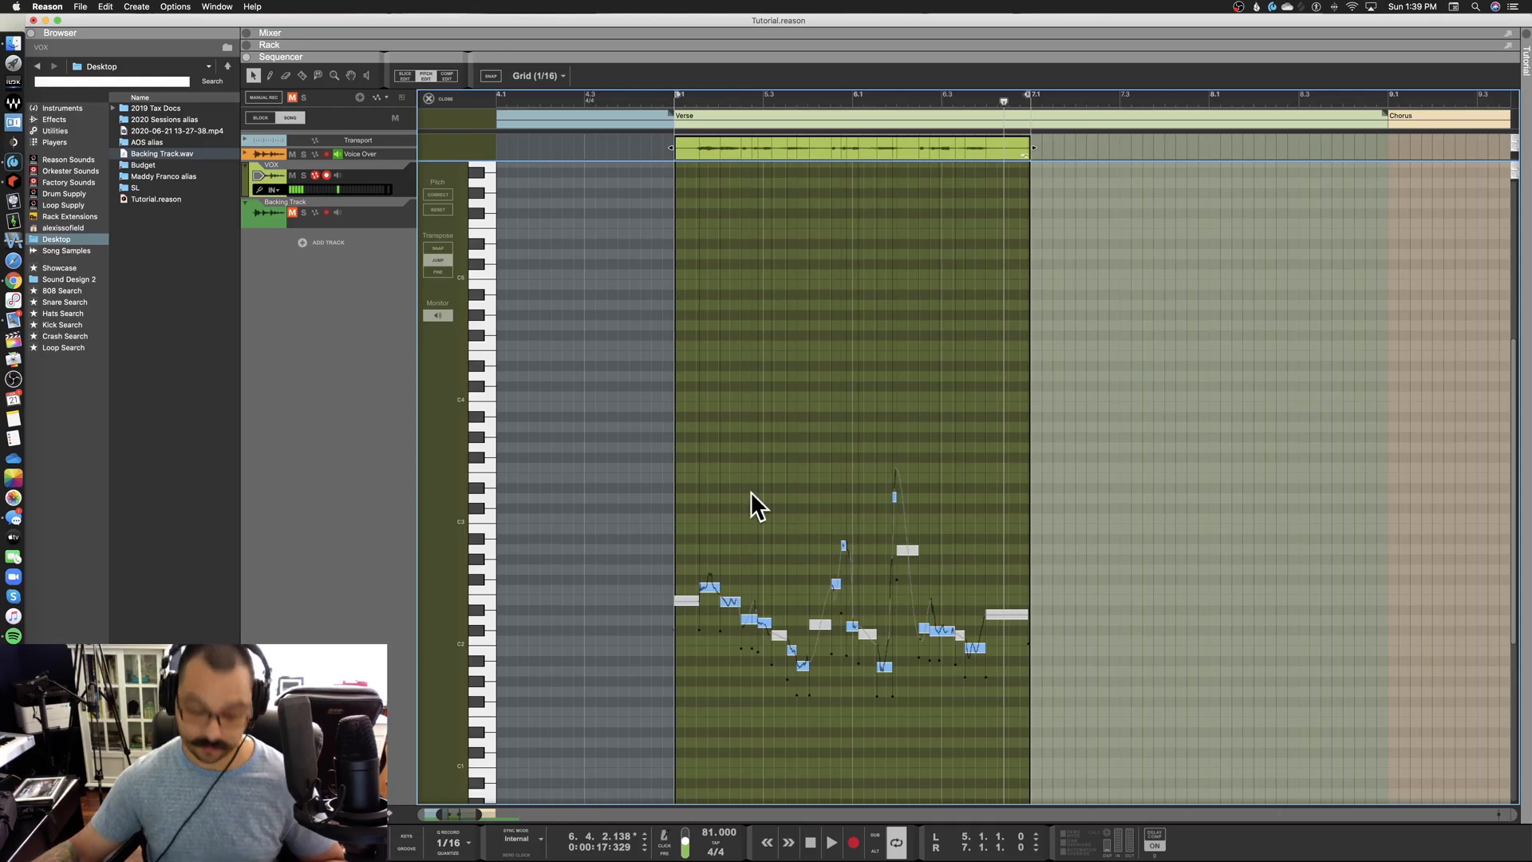
Play the bounced vocal in Pitch Edit from the start of the verse
scroll(750, 491, up, 3)
click(599, 92)
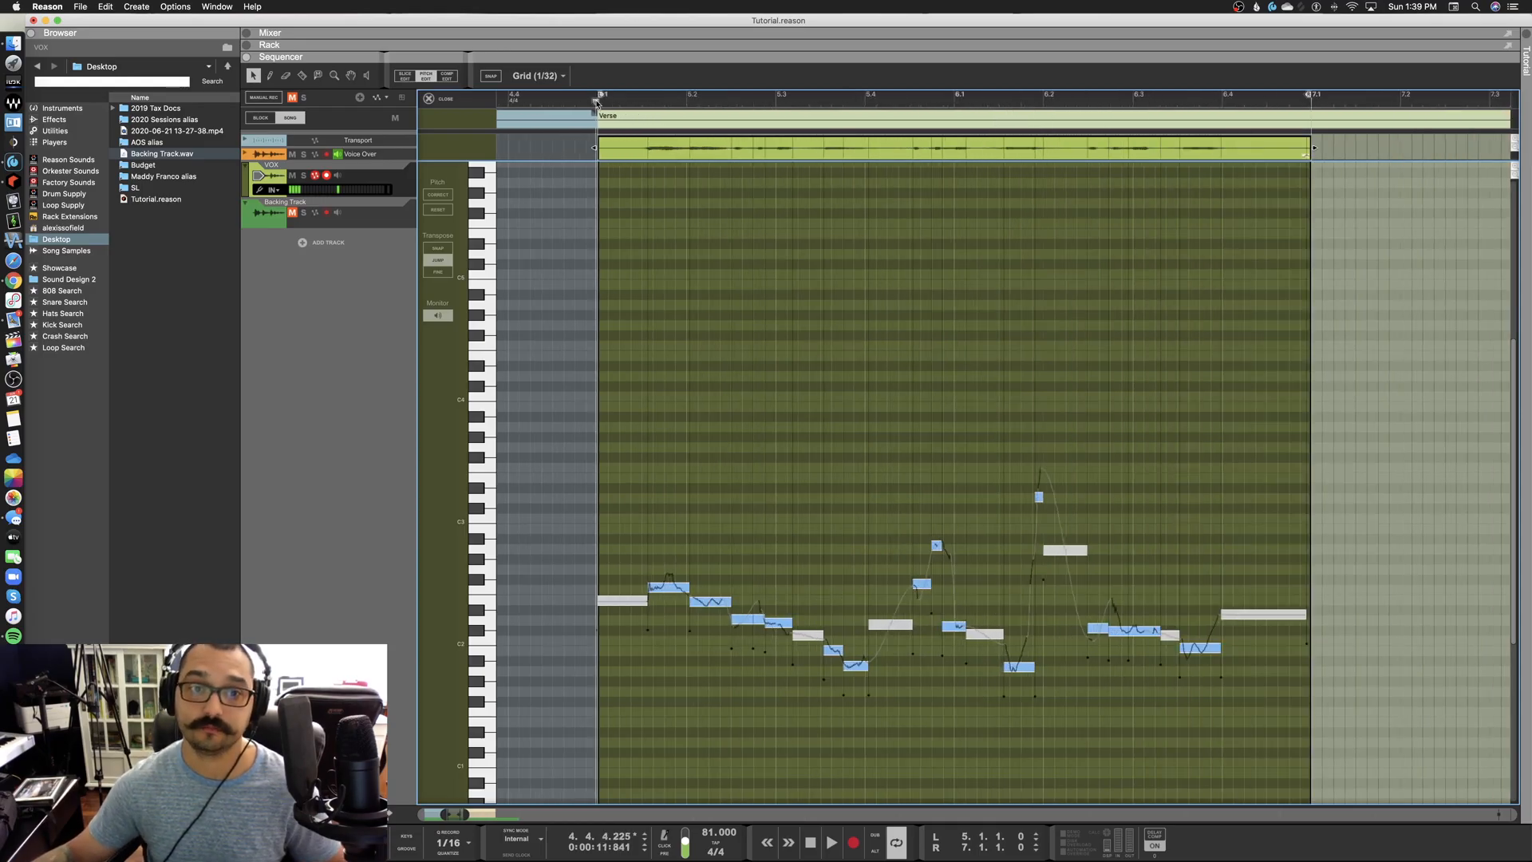
key(space)
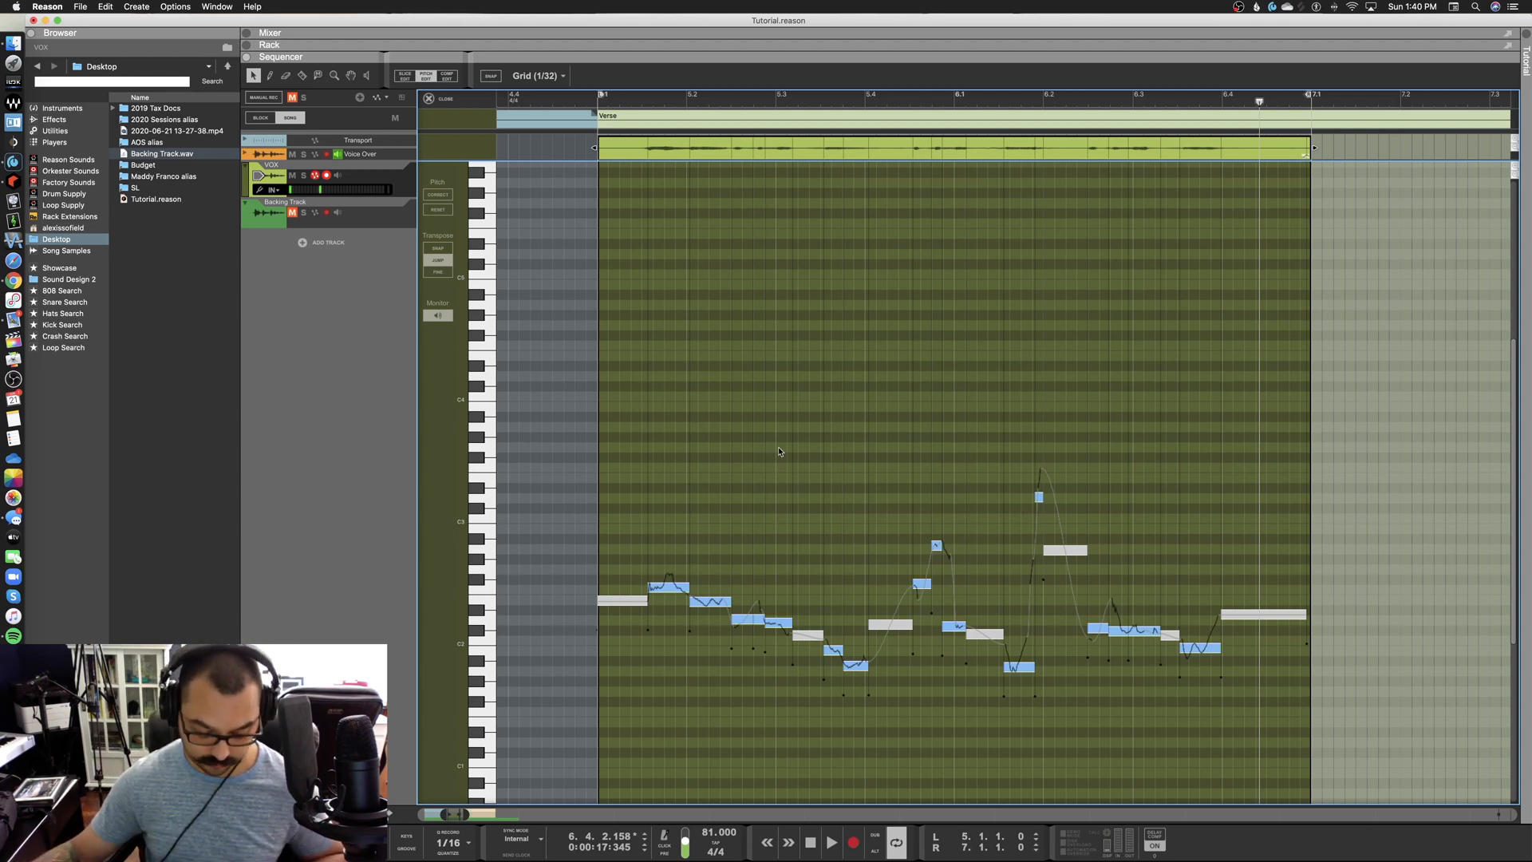
Try automatic pitch correction on all notes of the VOX clip and revert it
key(super+a)
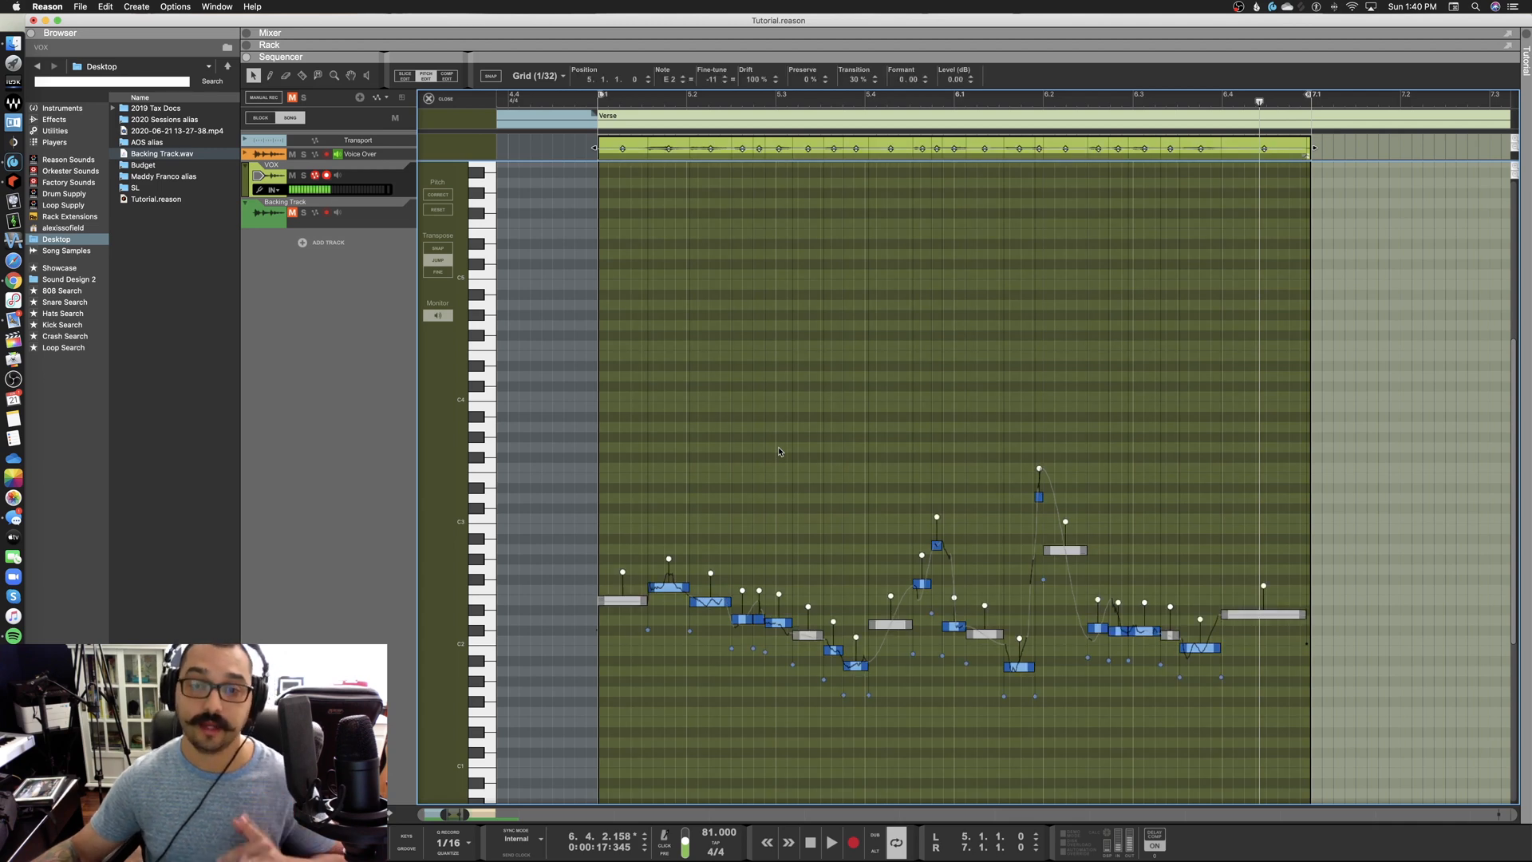
click(445, 198)
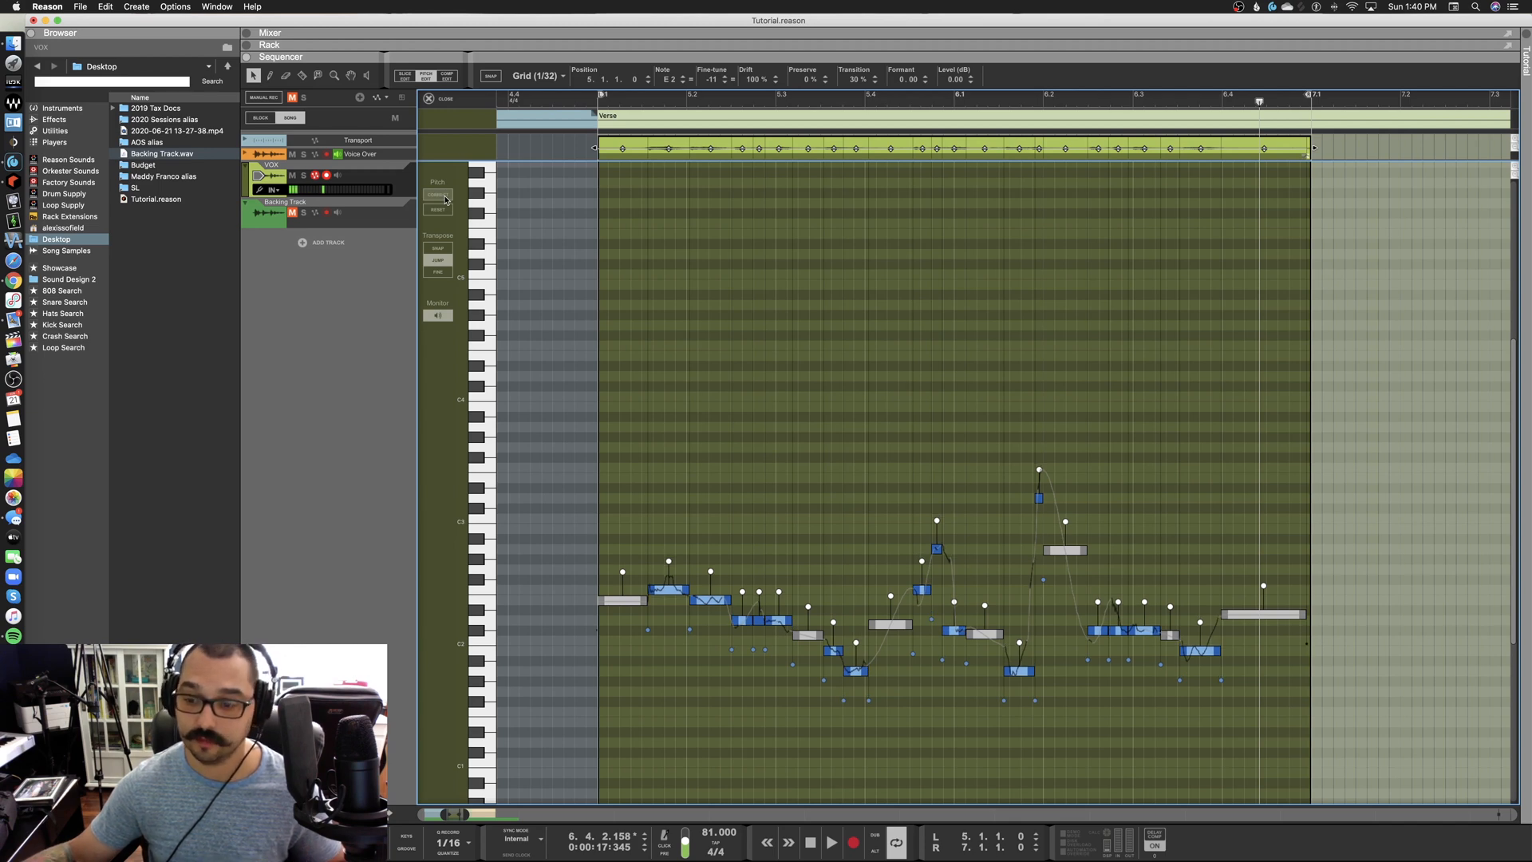
click(445, 199)
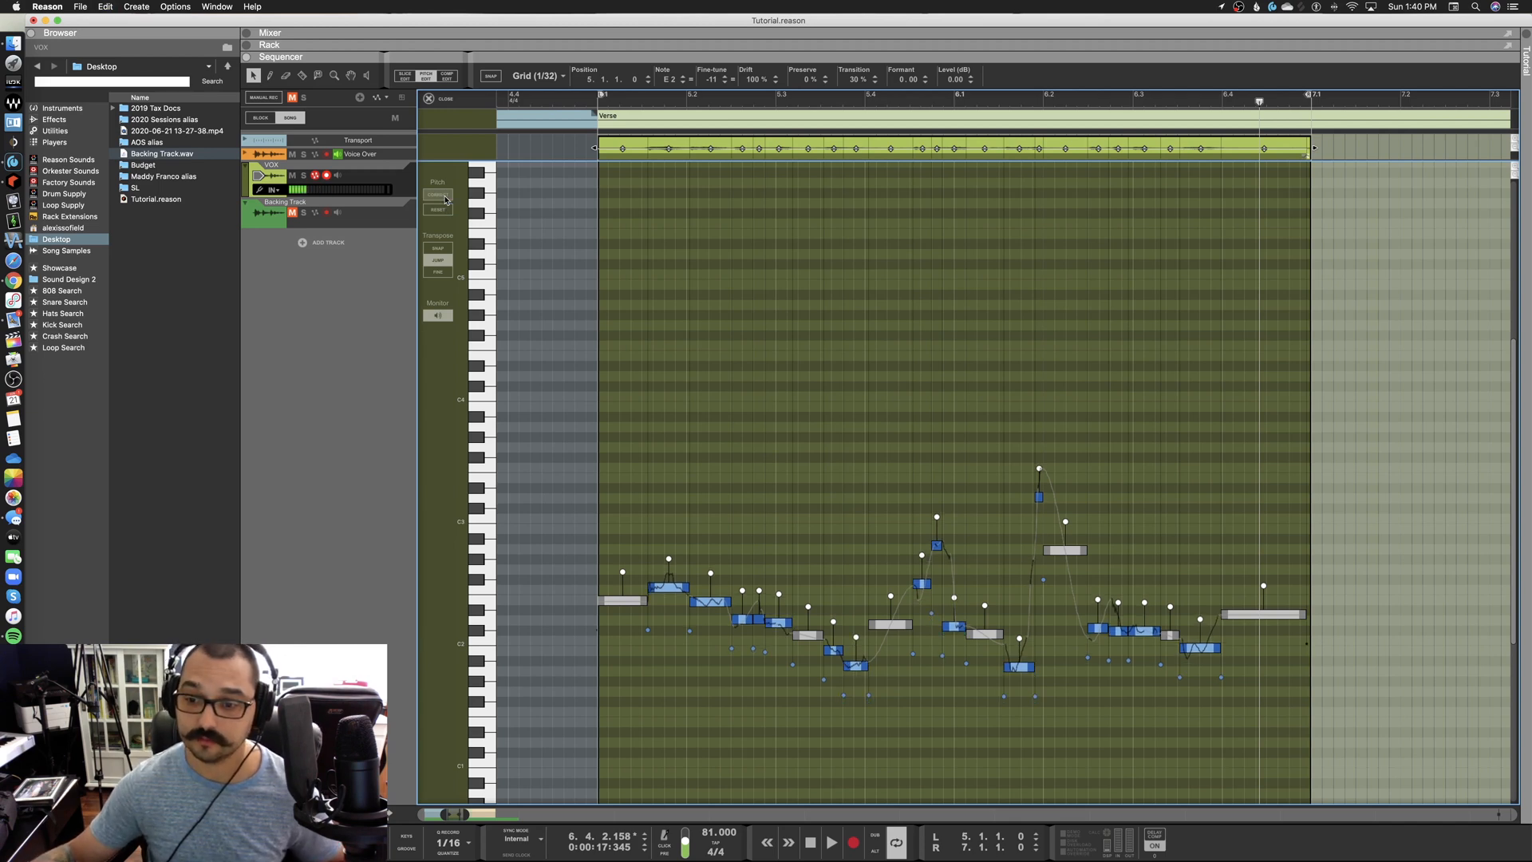
click(723, 402)
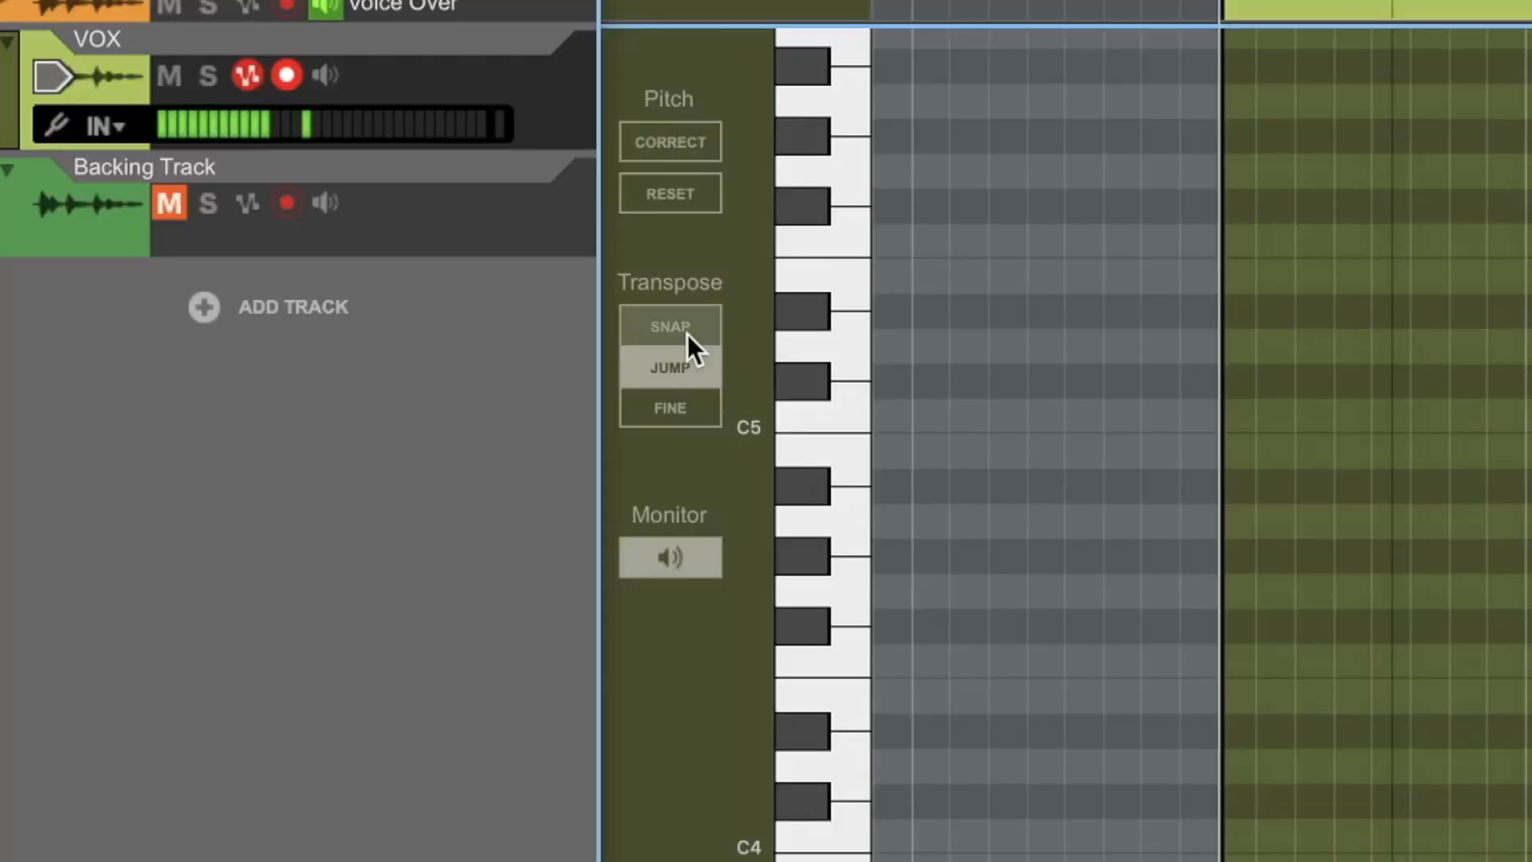
Try moving the note near 5.4.3 up one semitone in Jump transpose mode and undo the move
click(684, 325)
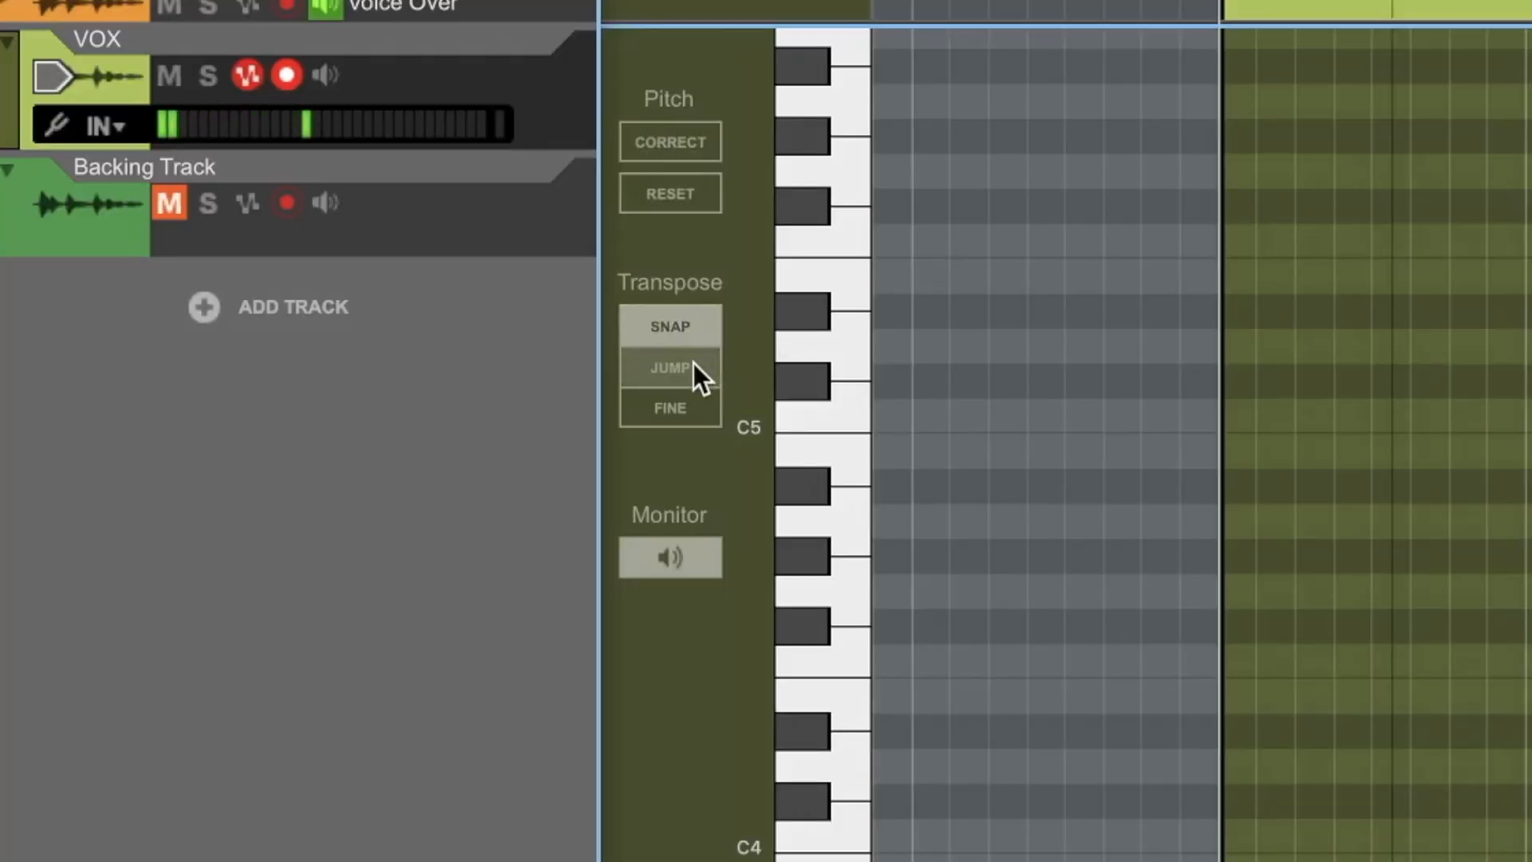
click(693, 362)
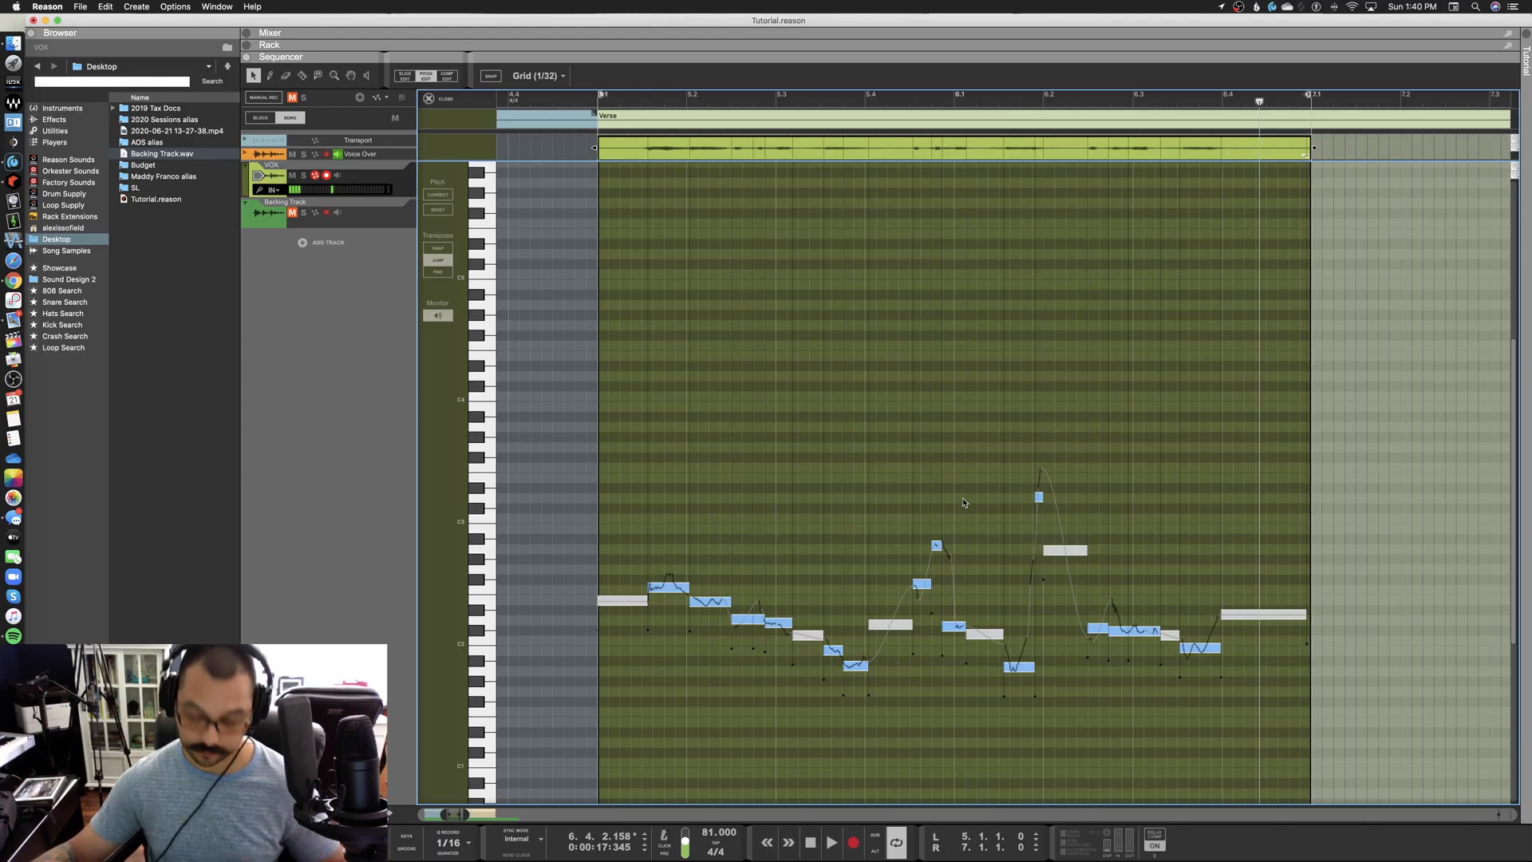
scroll(963, 503, up, 5)
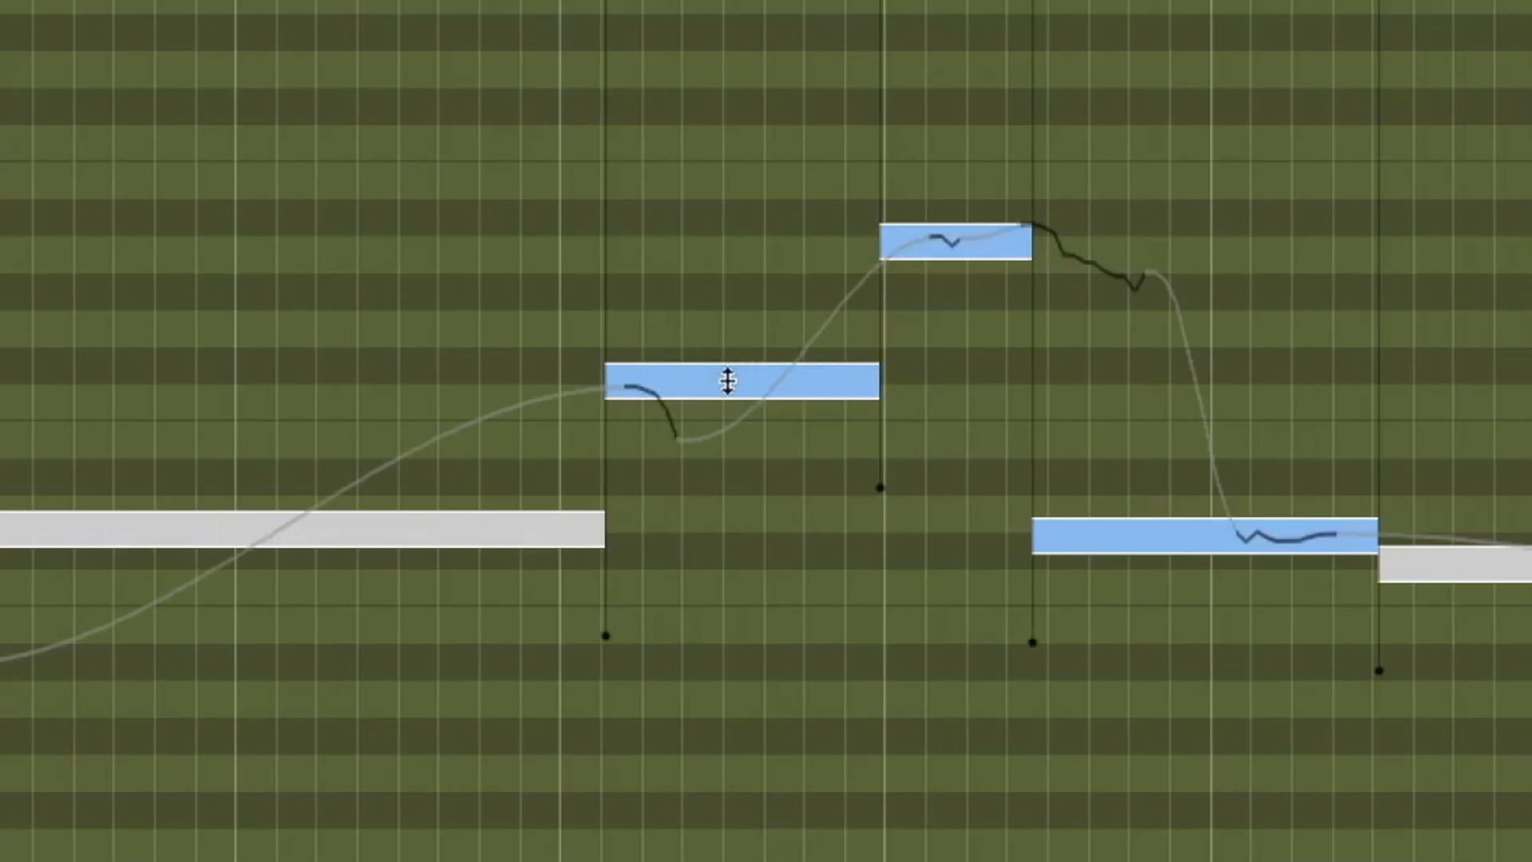
click(846, 583)
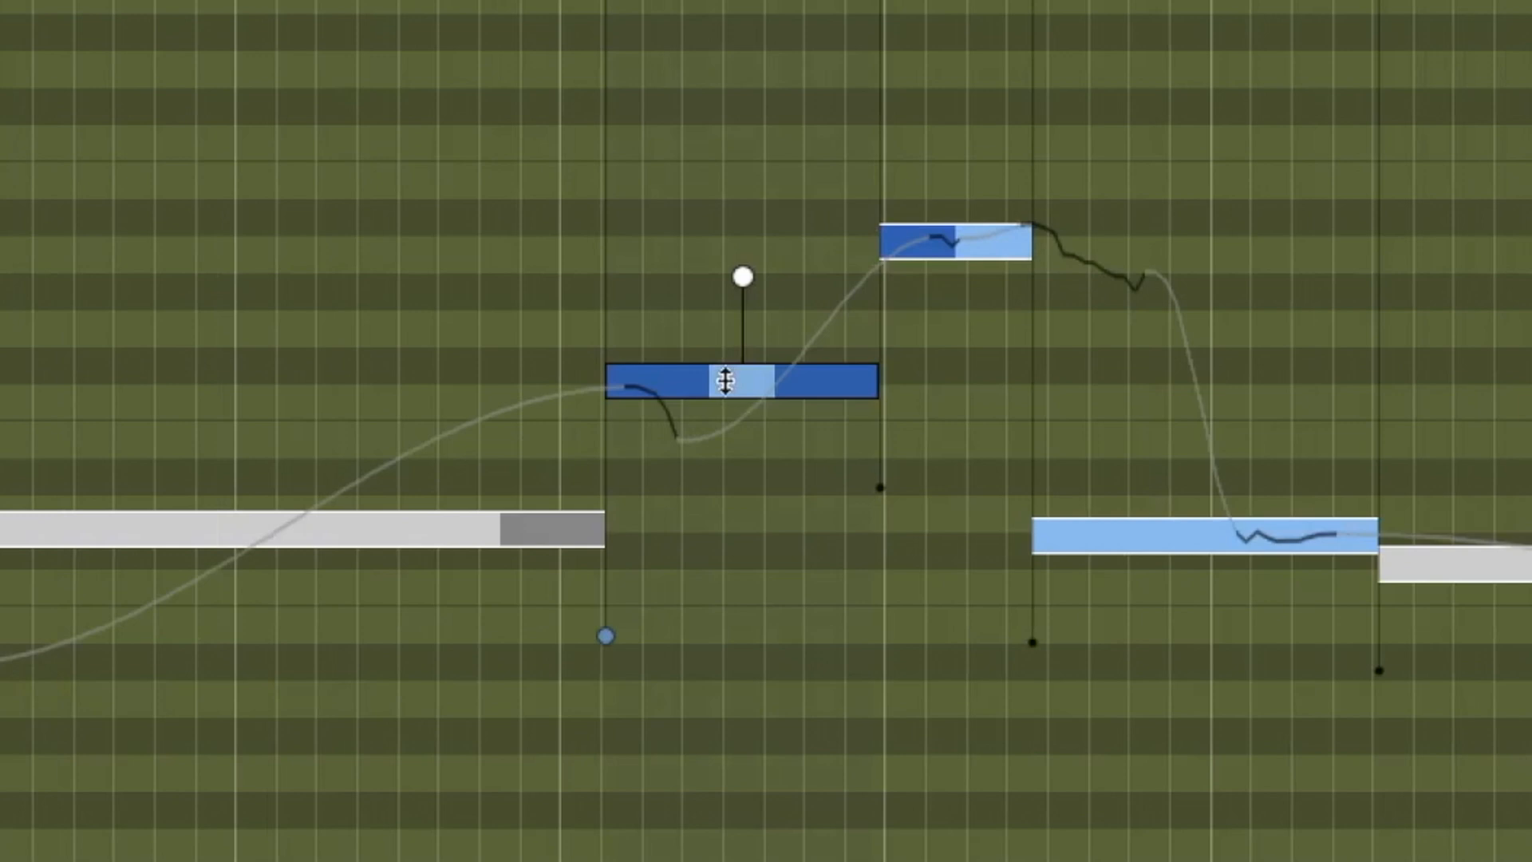
drag(725, 381, 726, 324)
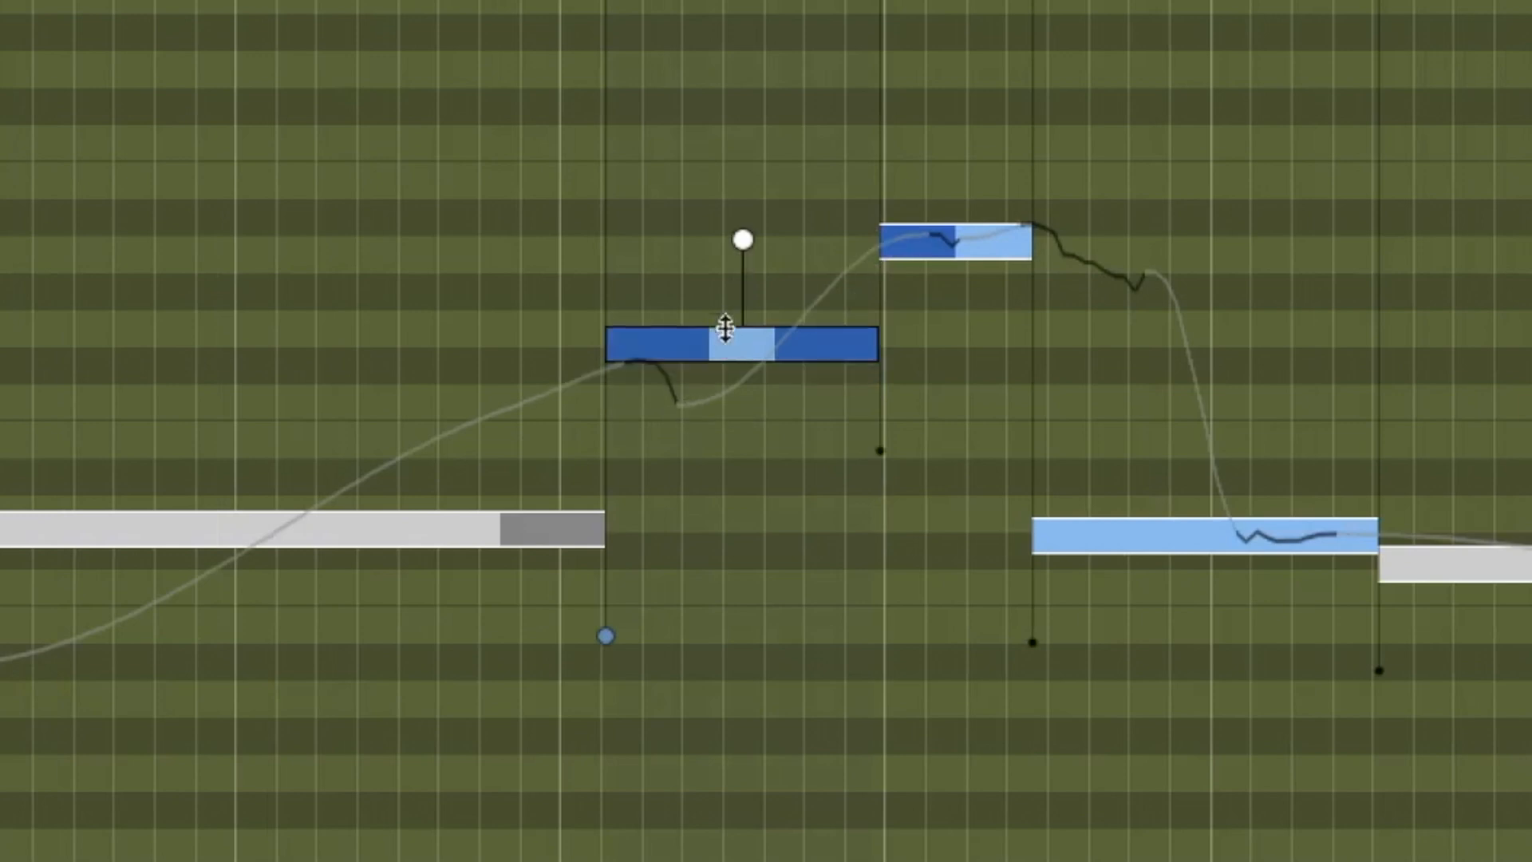
key(ctrl+z)
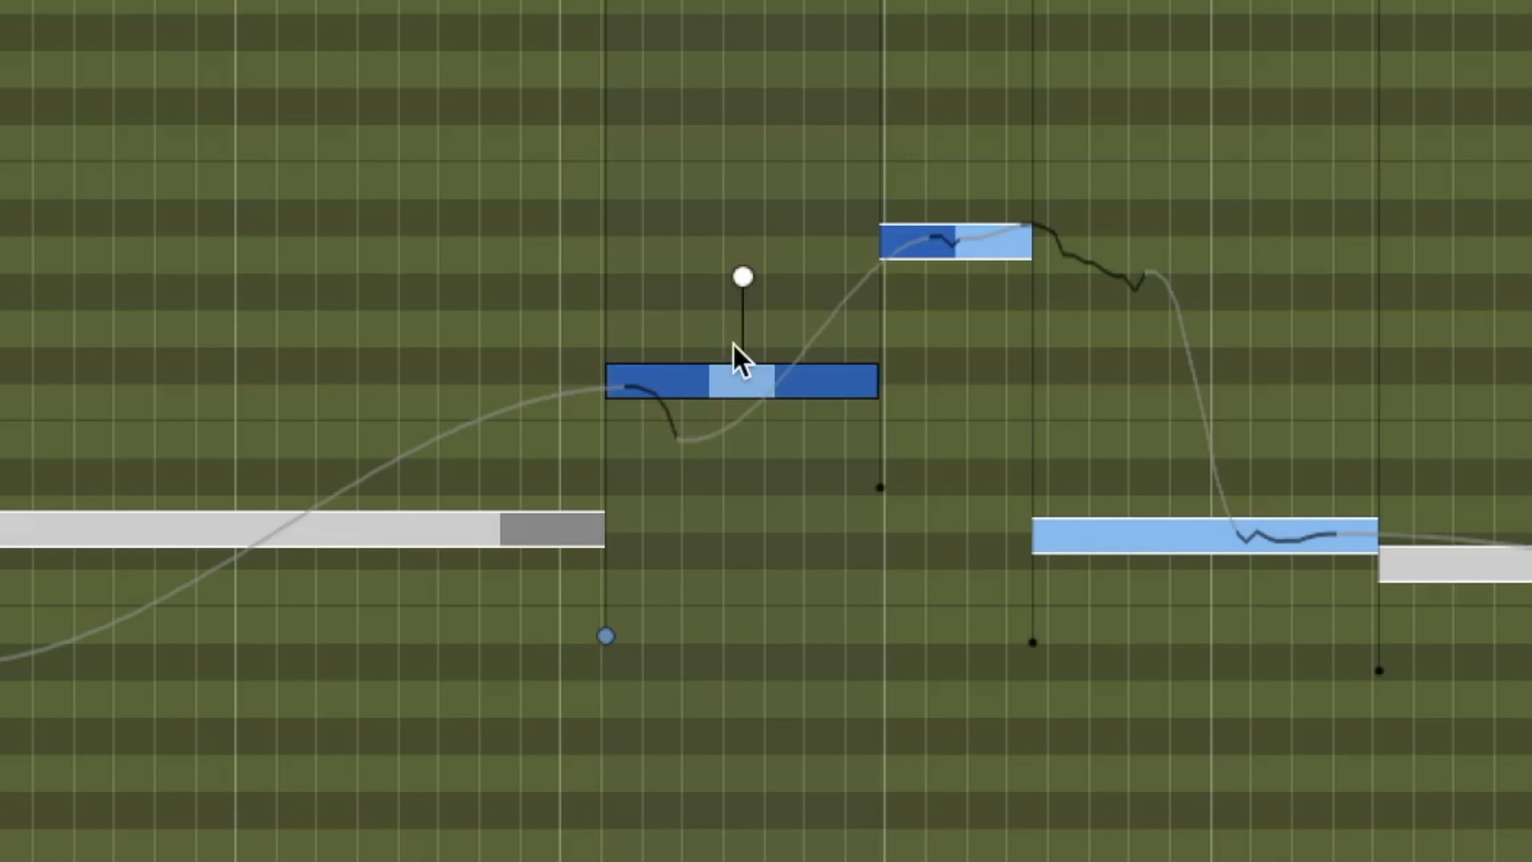
Transpose the note near 5.4.3 up to G2 in Jump mode, keeping its fine-tune offset
scroll(728, 341, up, 2)
scroll(728, 341, down, 2)
scroll(727, 341, up, 4)
scroll(728, 341, down, 1)
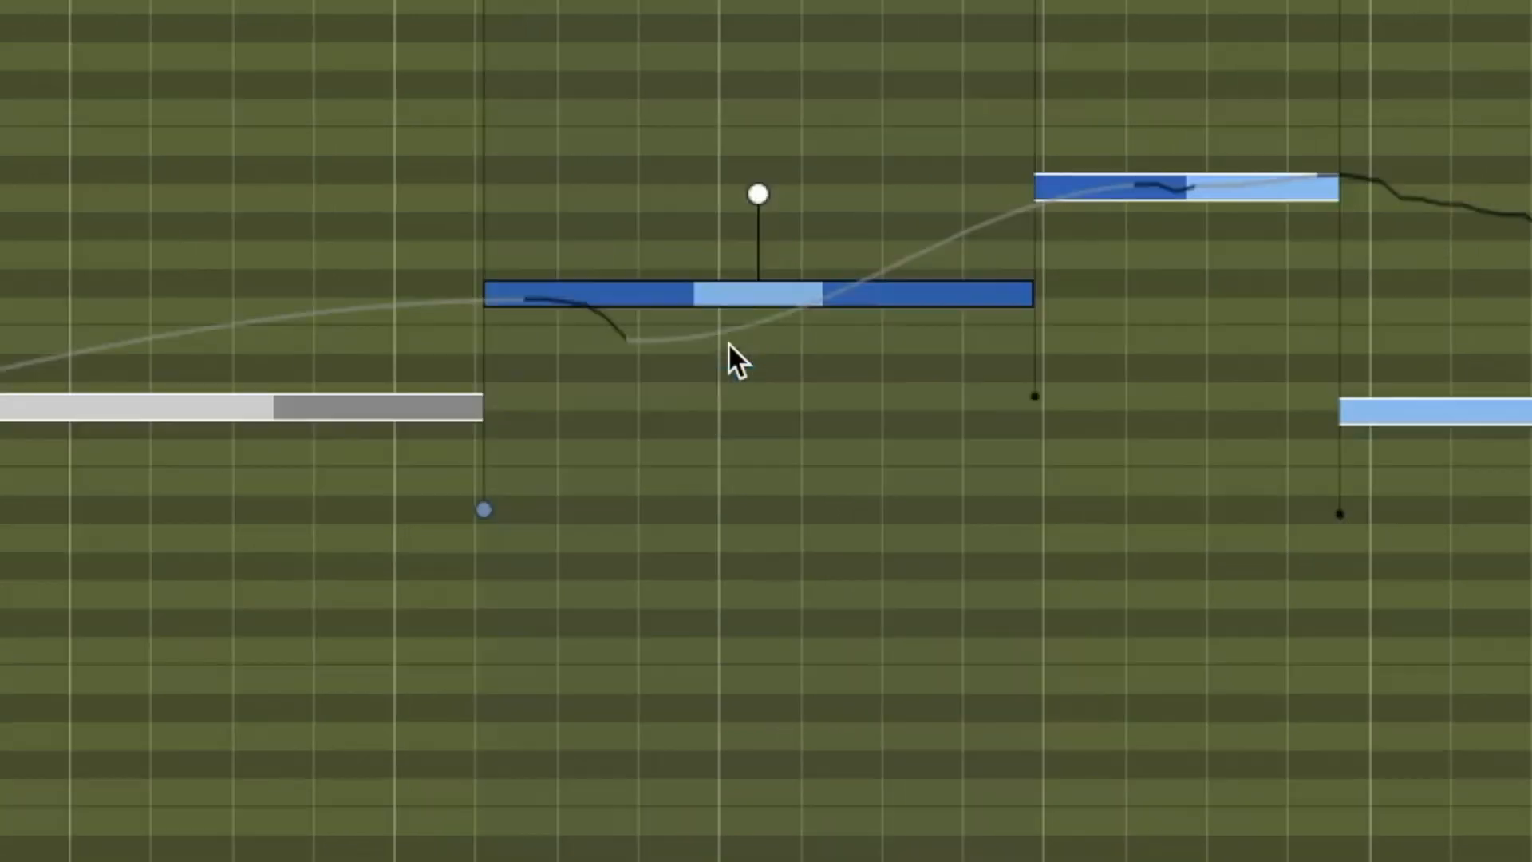
scroll(656, 292, up, 2)
scroll(656, 292, up, 3)
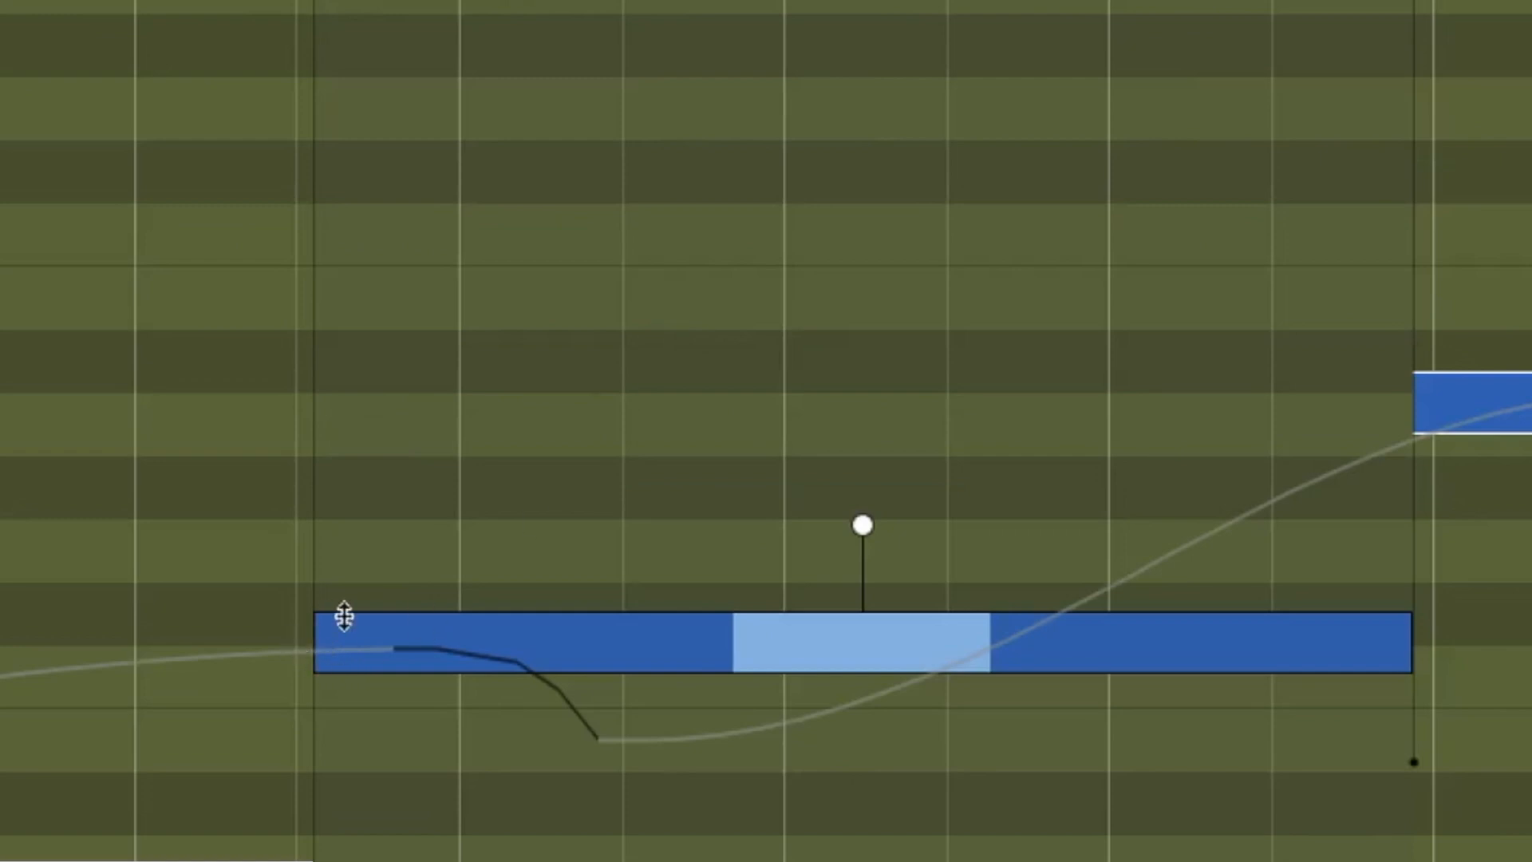
drag(550, 635, 556, 546)
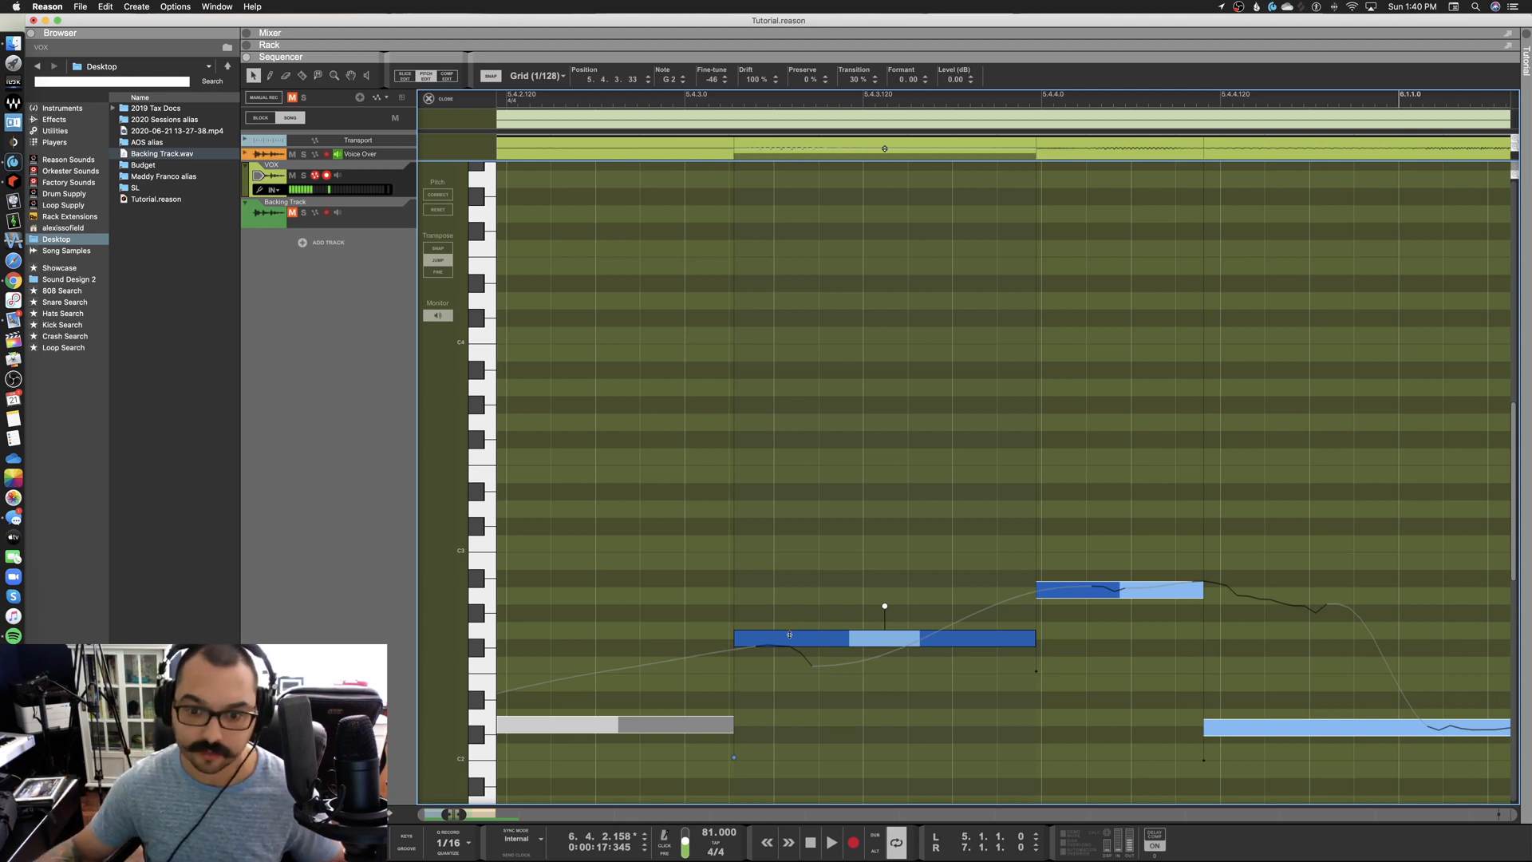
scroll(789, 635, down, 2)
scroll(831, 608, down, 4)
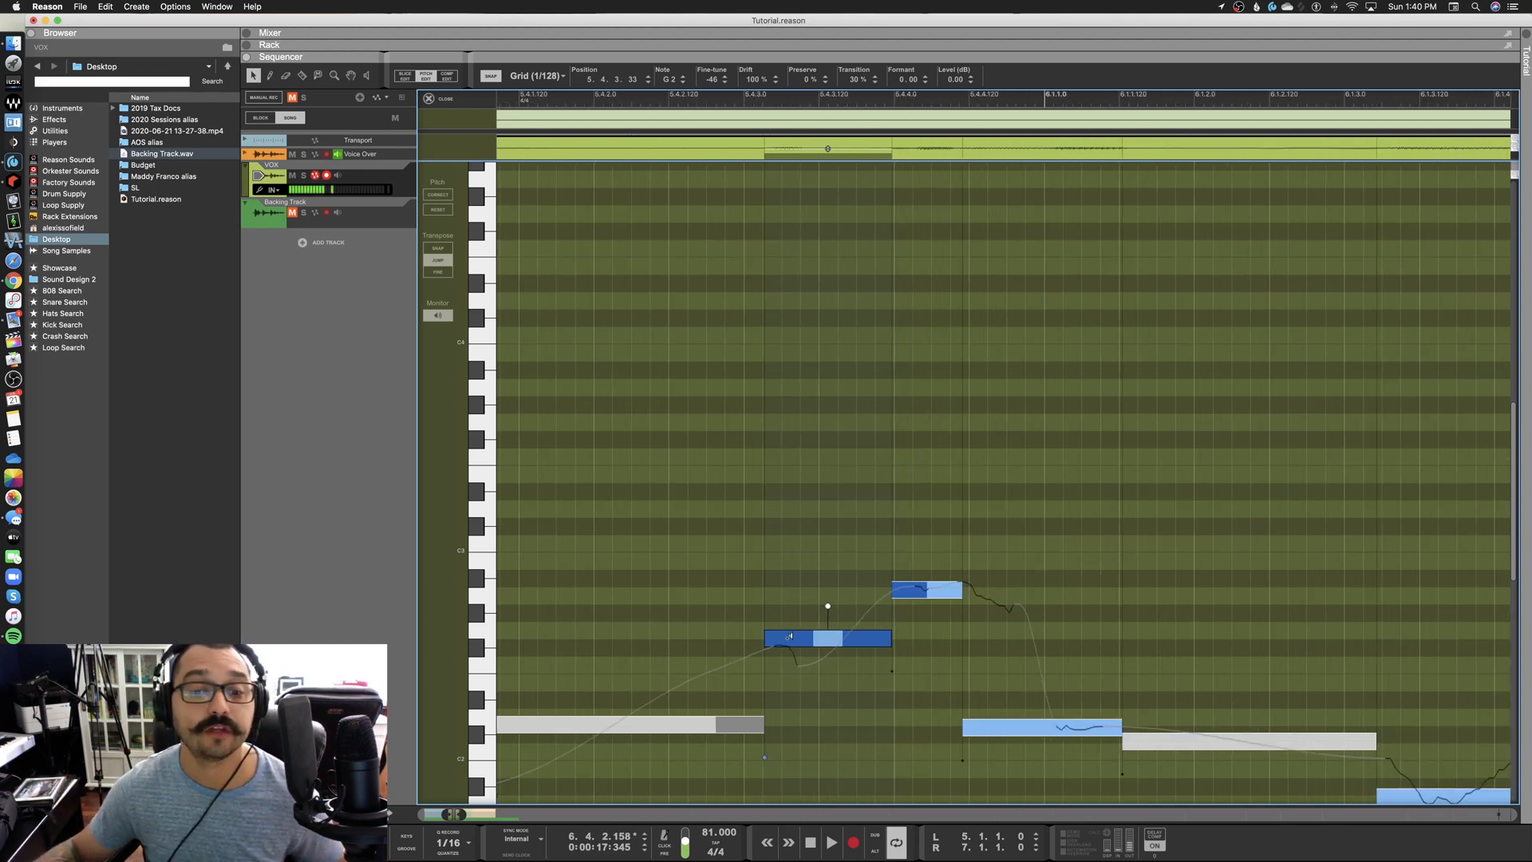
Switch Transpose to Snap and move the note near 5.4.3 to F#2 with a fine-tune of 0
click(443, 249)
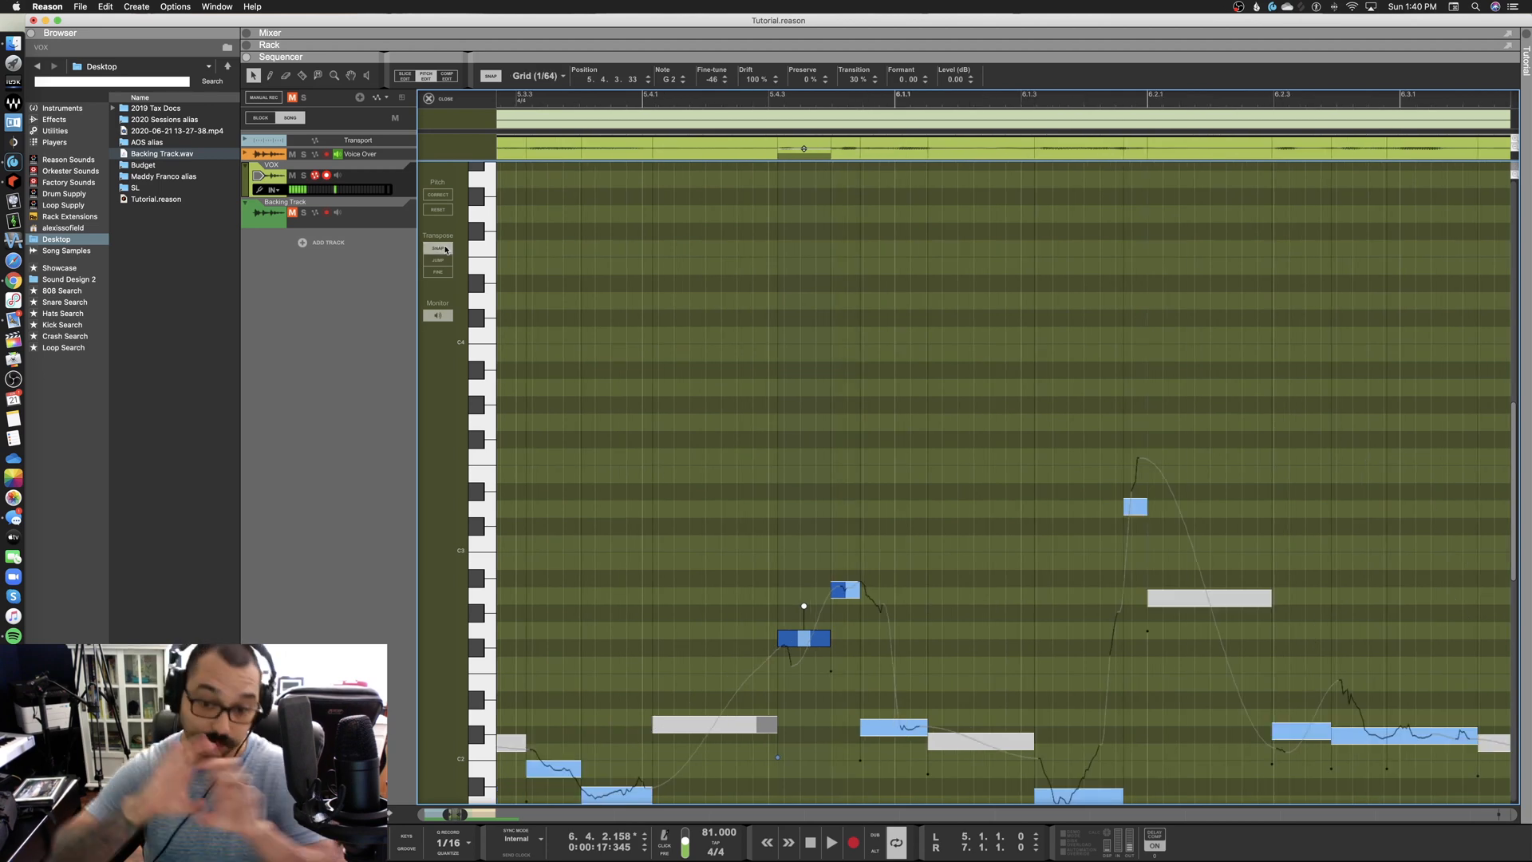
scroll(792, 662, up, 4)
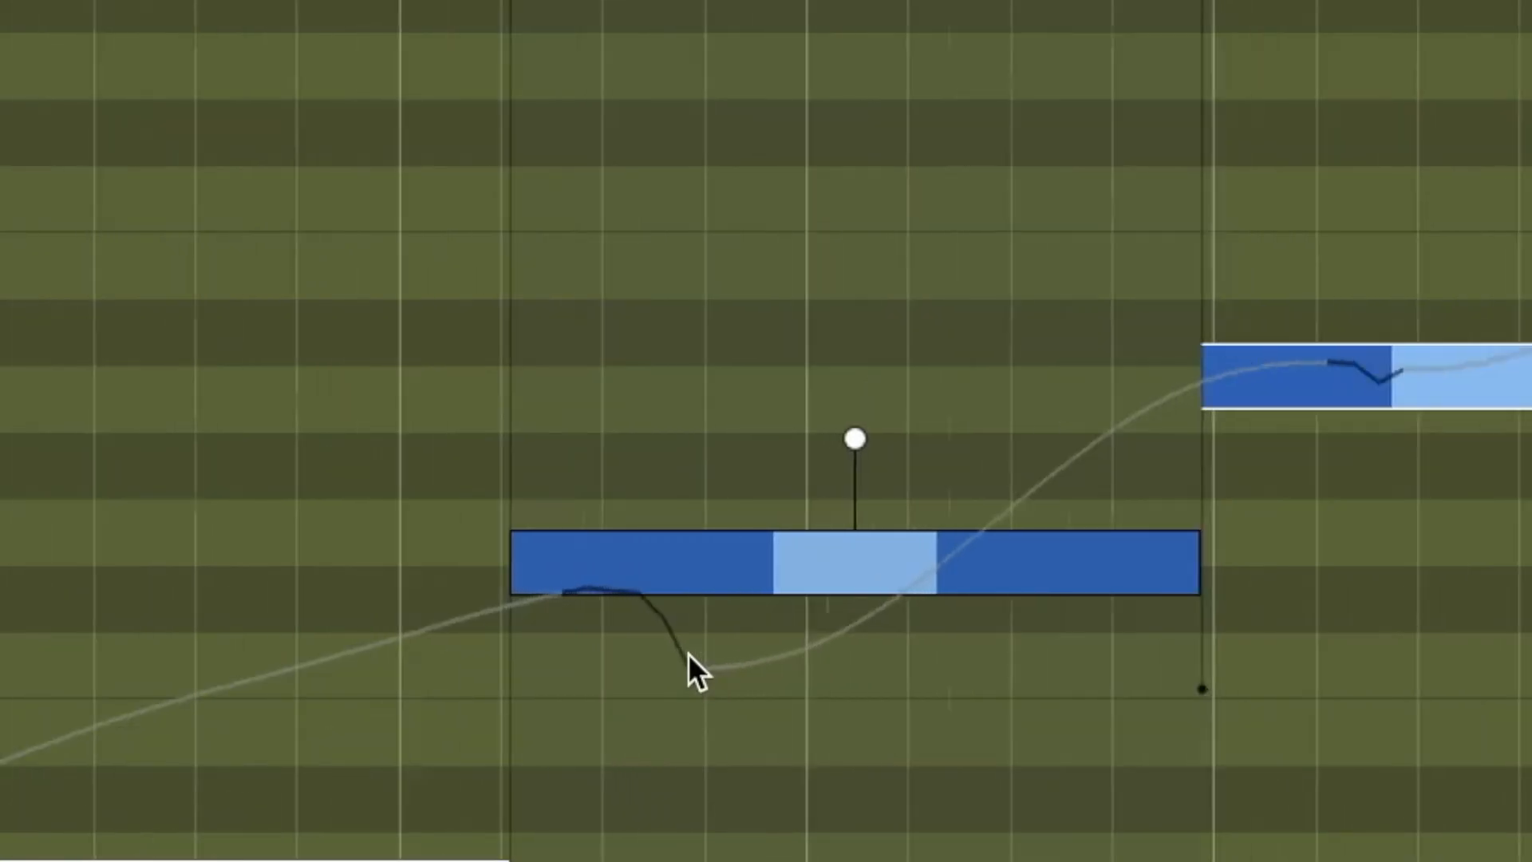
drag(684, 564, 684, 591)
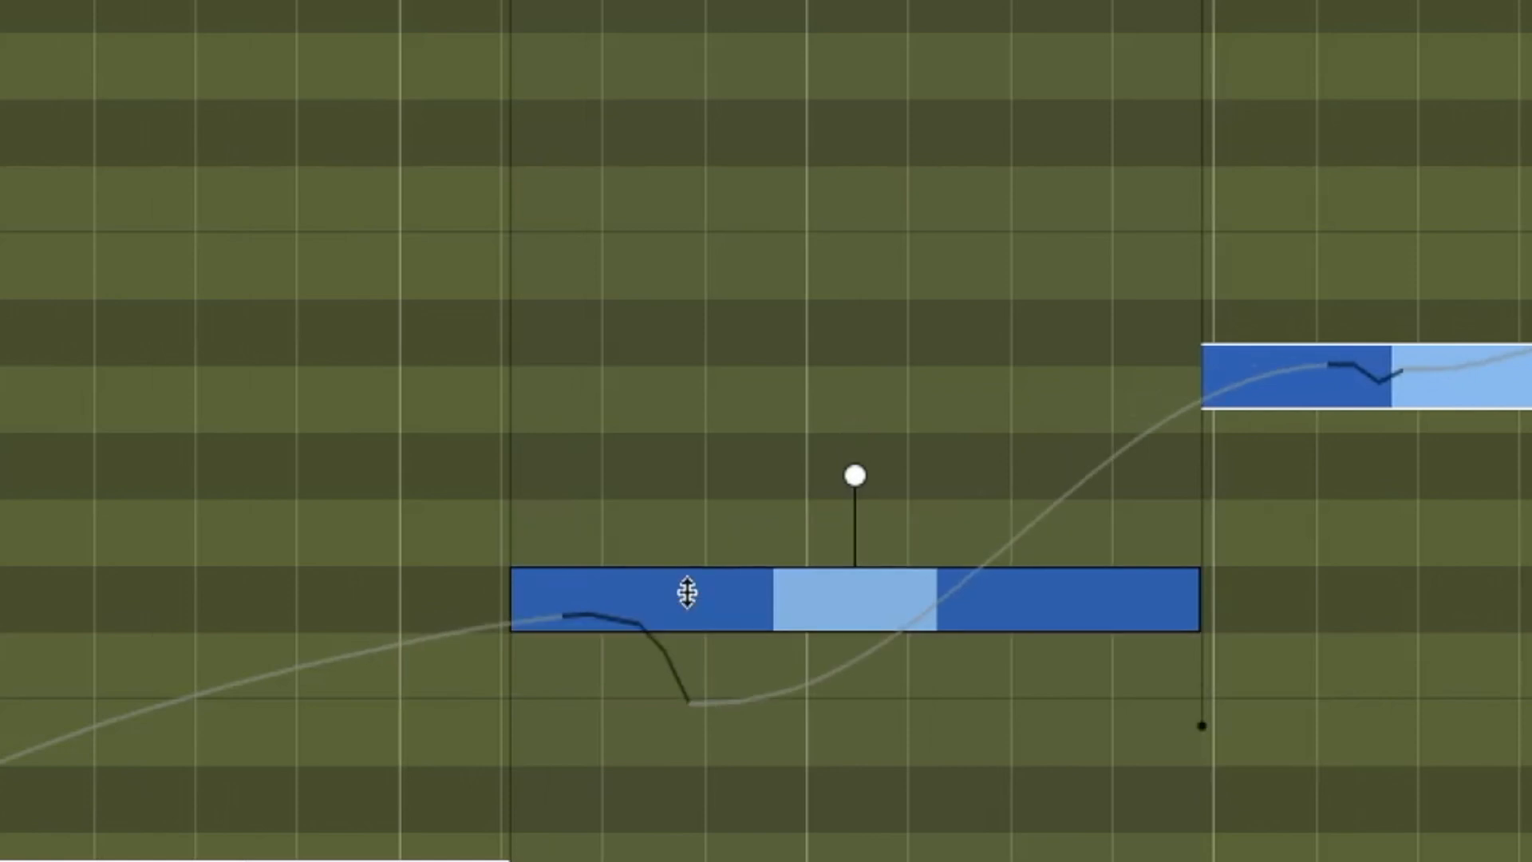
scroll(675, 597, up, 4)
scroll(674, 599, down, 1)
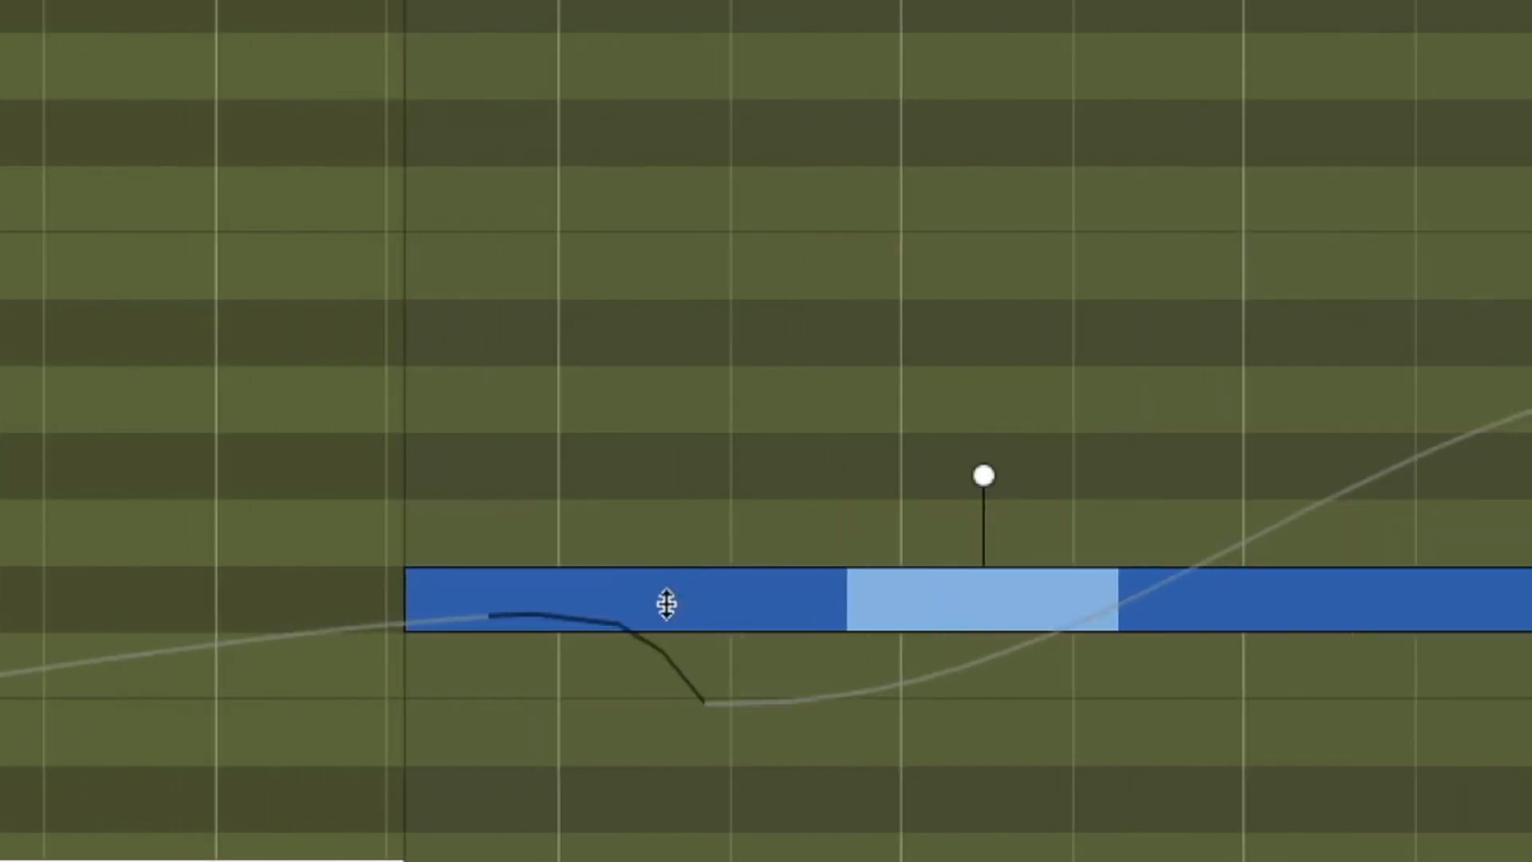
mouse_move(687, 605)
mouse_down()
mouse_move(677, 534)
mouse_move(678, 576)
mouse_up()
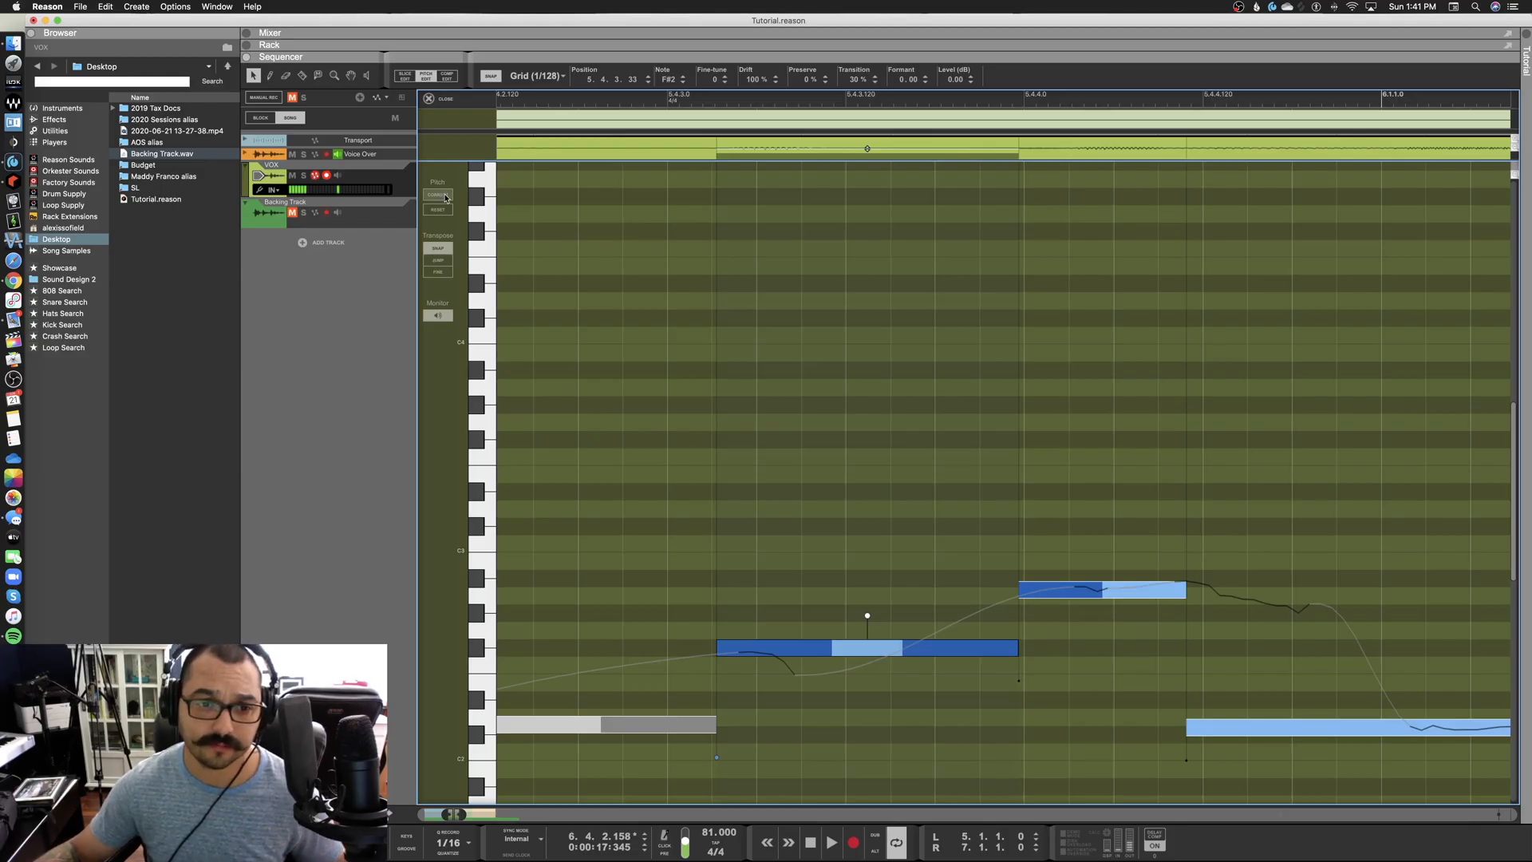
Set Transpose to Jump, select the A2 note at 5.4.4 and apply automatic pitch correction to it
drag(1053, 514, 1126, 619)
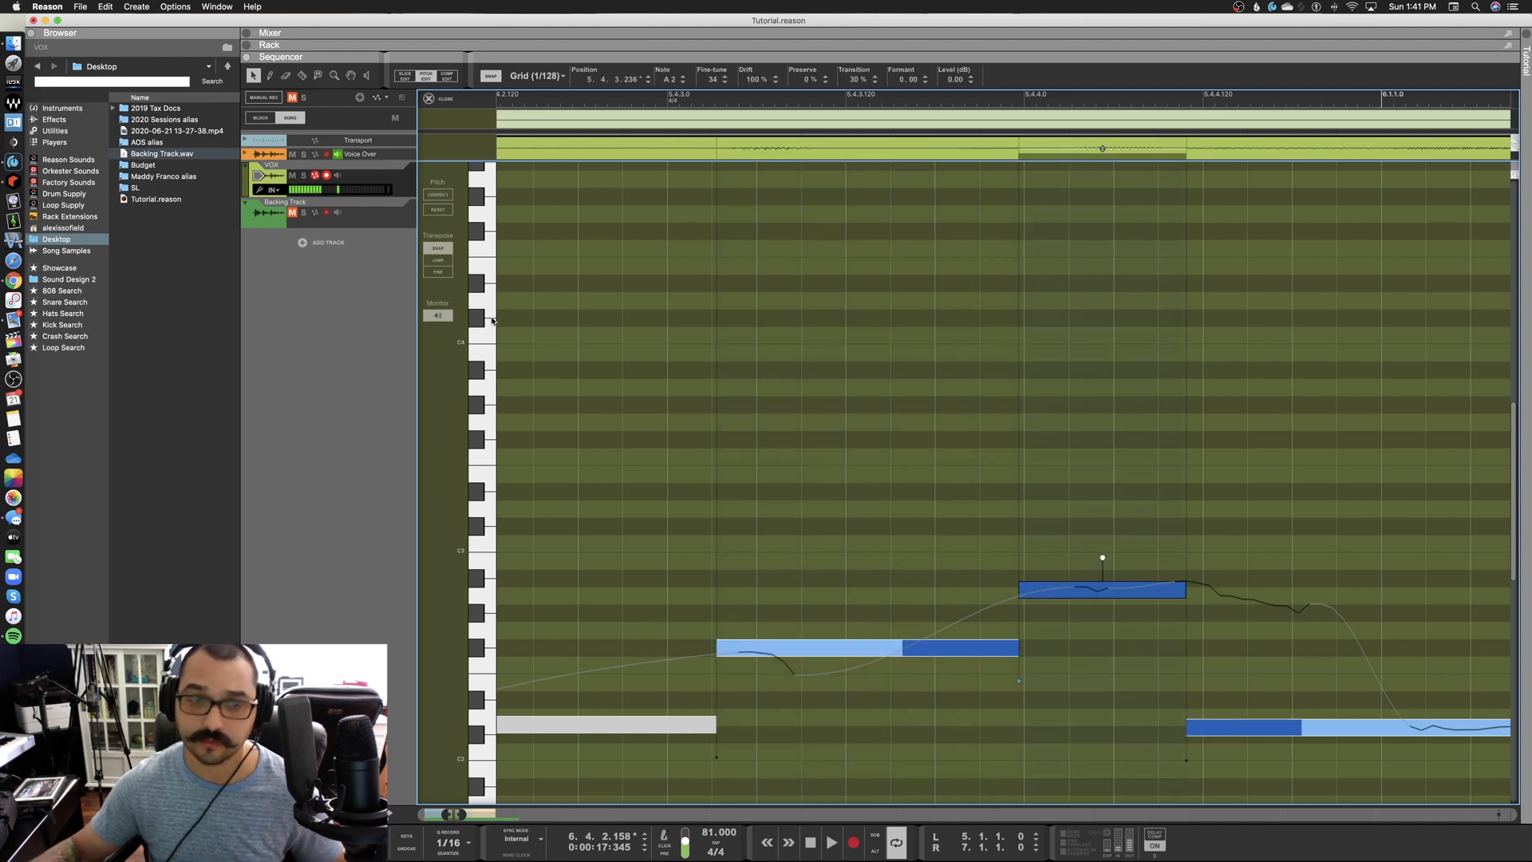
click(450, 260)
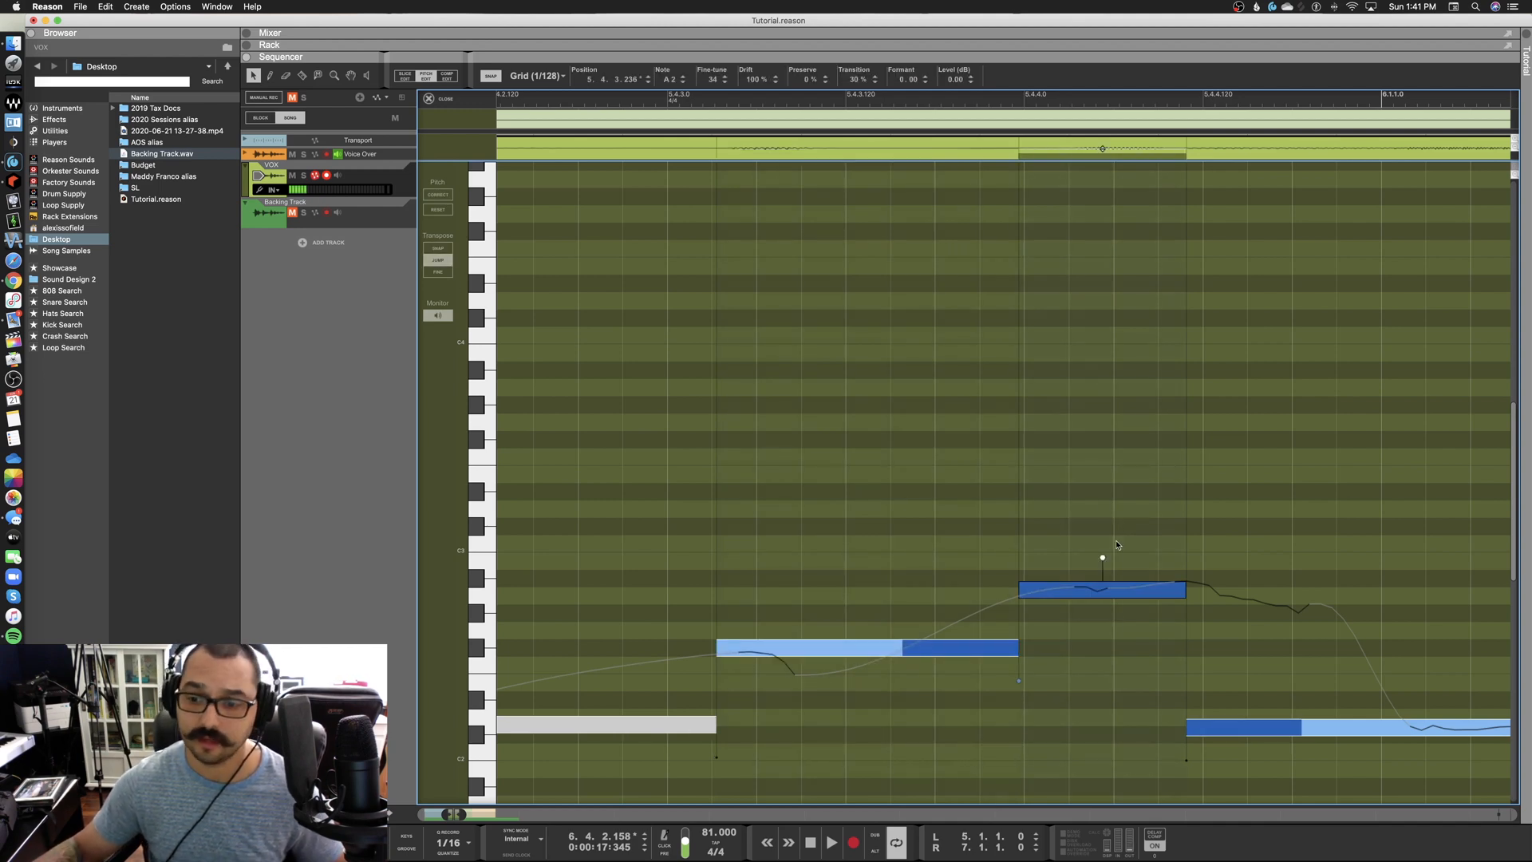
click(1108, 670)
drag(1082, 513, 1120, 606)
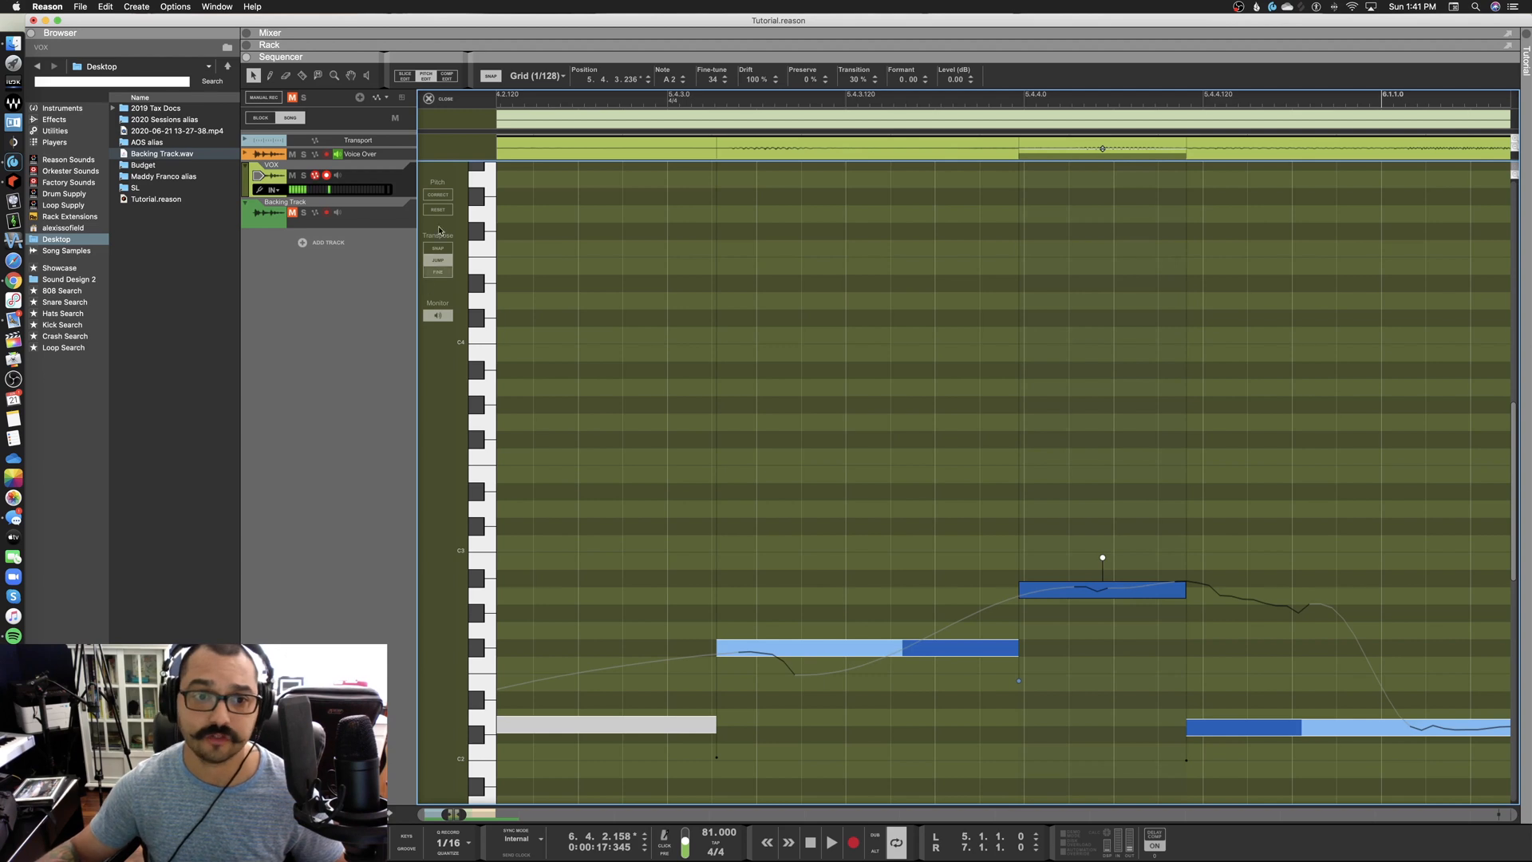
click(441, 195)
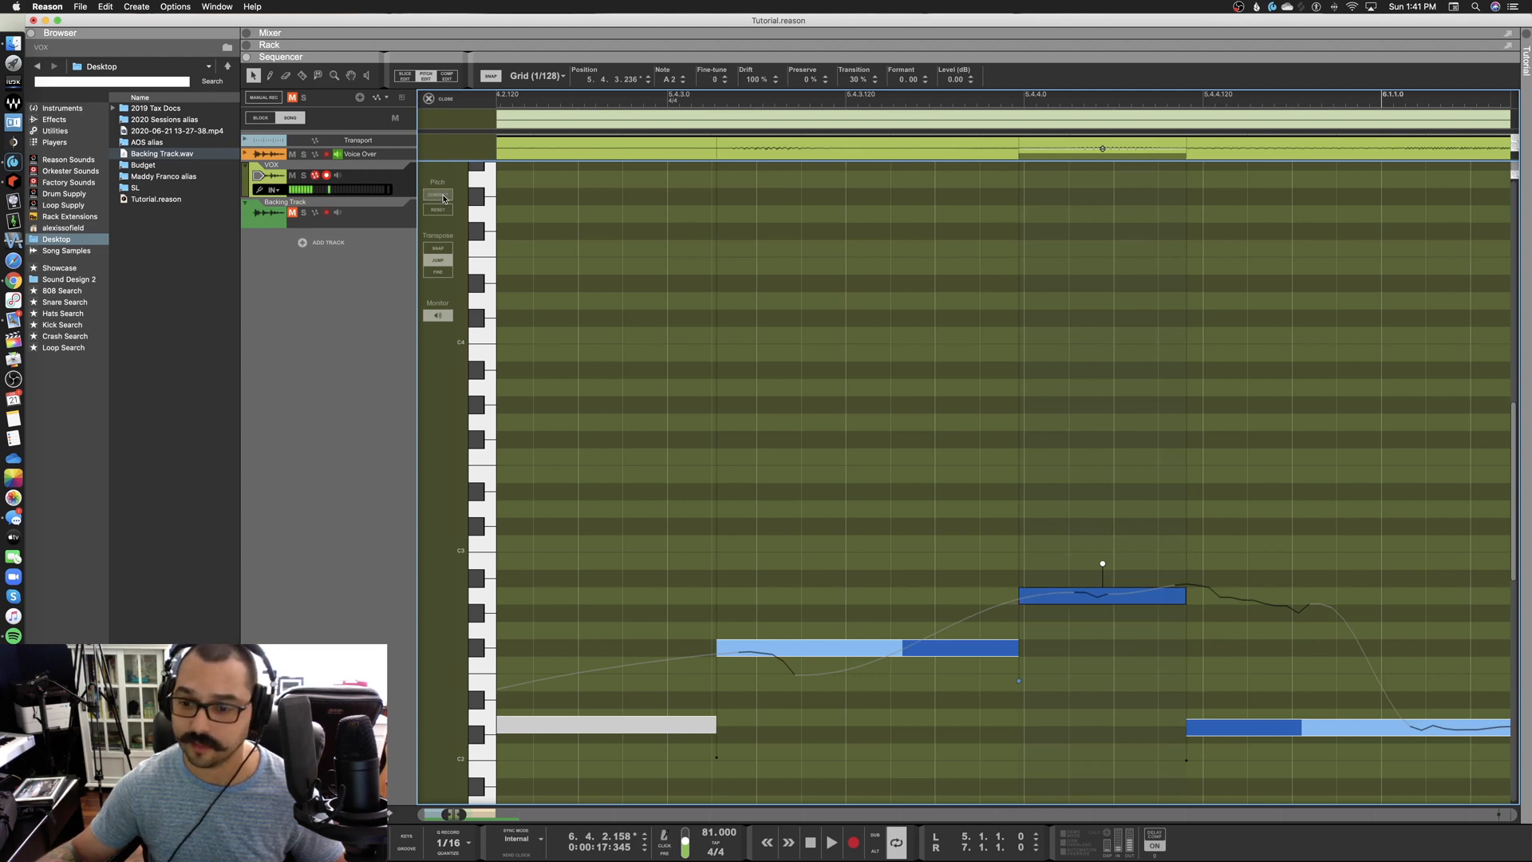
In Fine transpose mode, raise the fine-tune of the F#2 note near 5.4.3 to 39 and set its Drift to 98 %
click(448, 278)
click(772, 646)
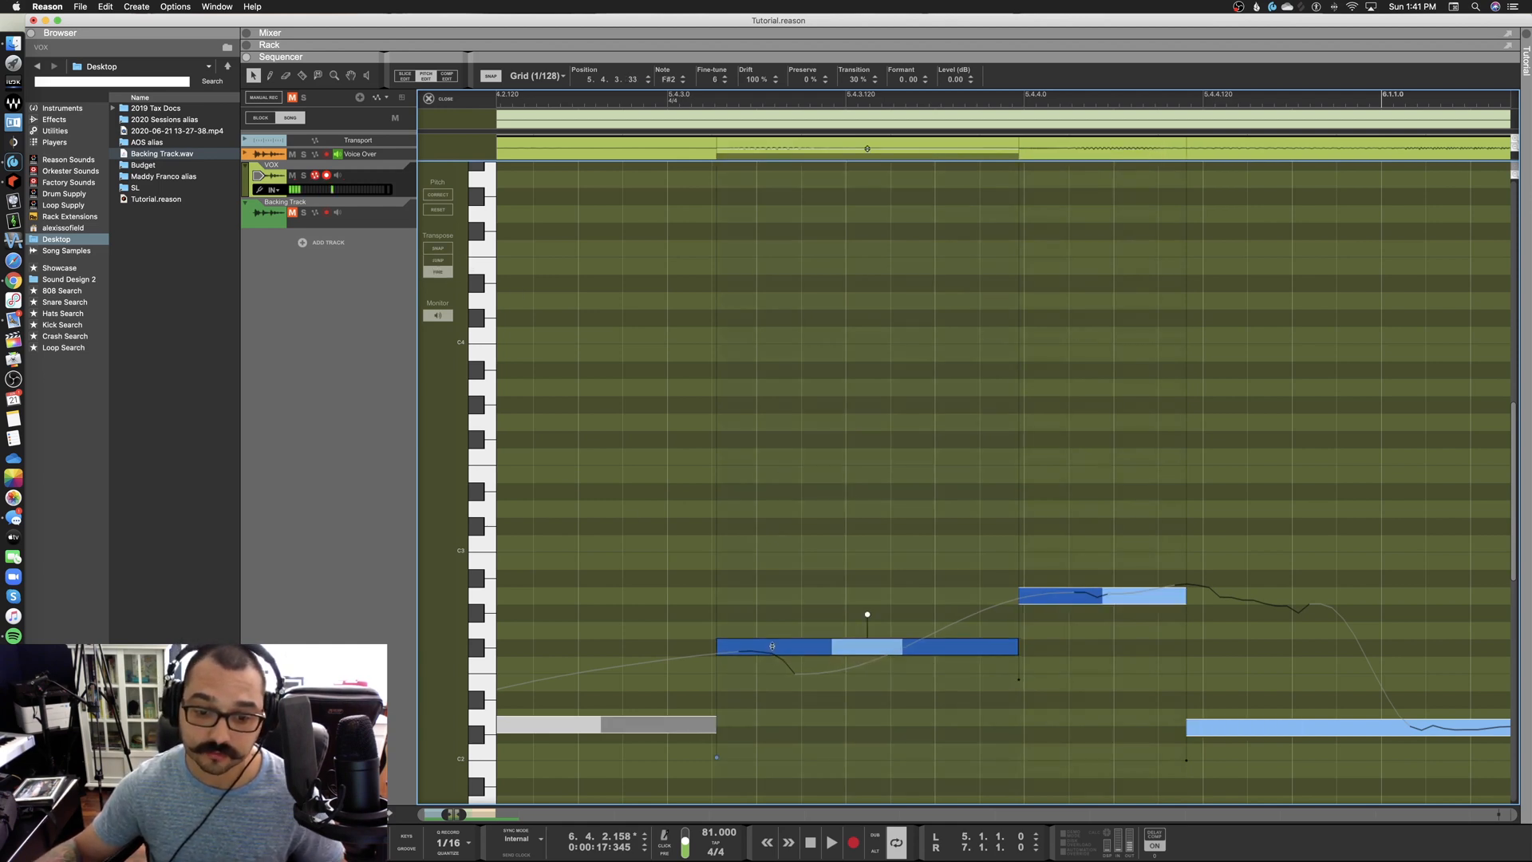
drag(771, 646, 771, 633)
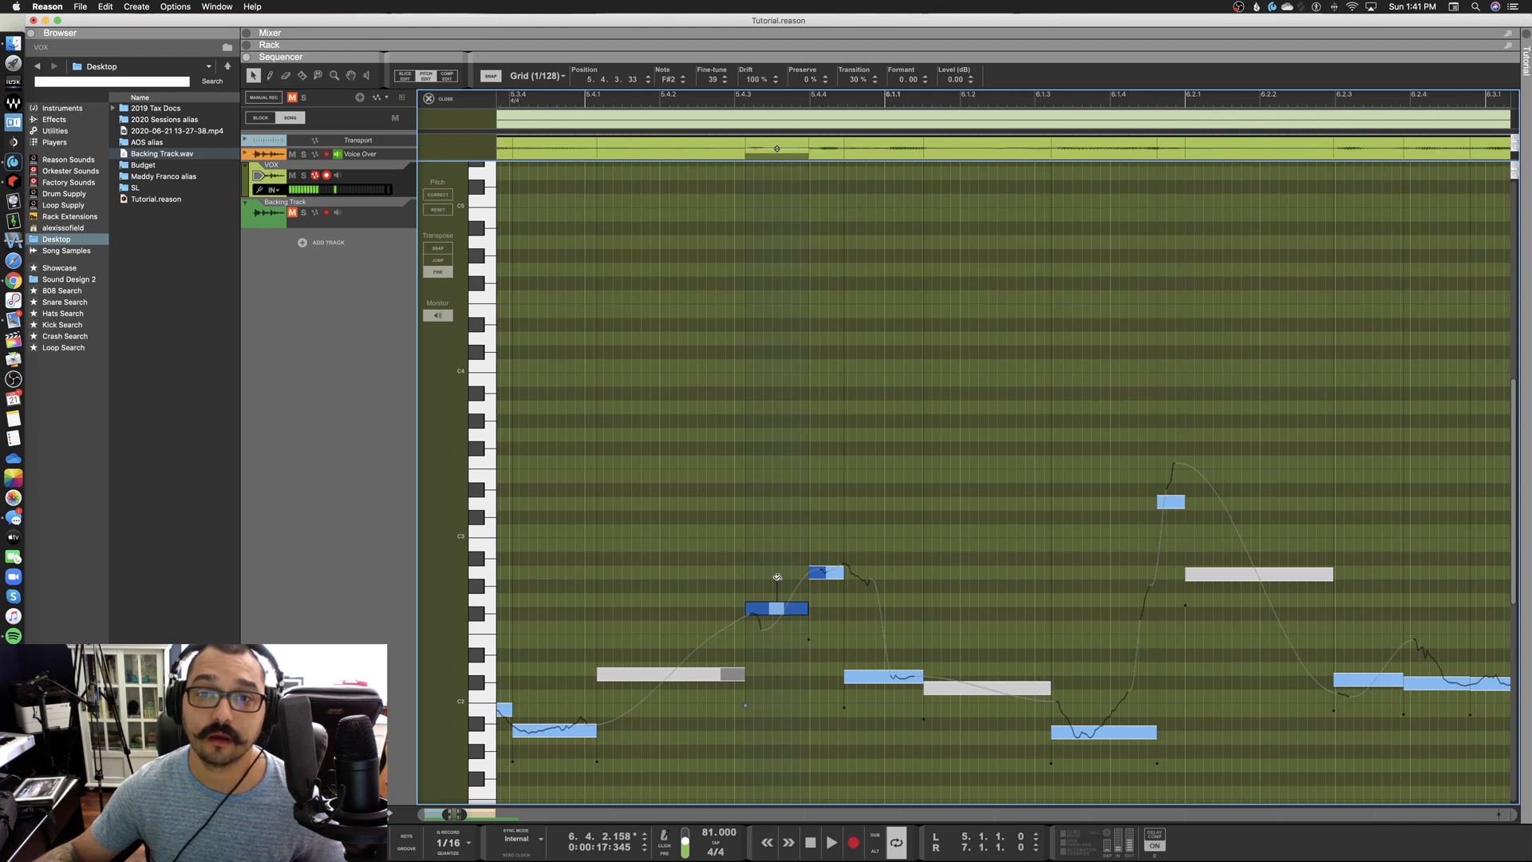
mouse_move(777, 576)
mouse_down()
mouse_move(777, 589)
mouse_move(776, 576)
mouse_up()
Try adjusting the Drift of the C#2 note that starts at 6.2.4
scroll(1059, 674, right, 5)
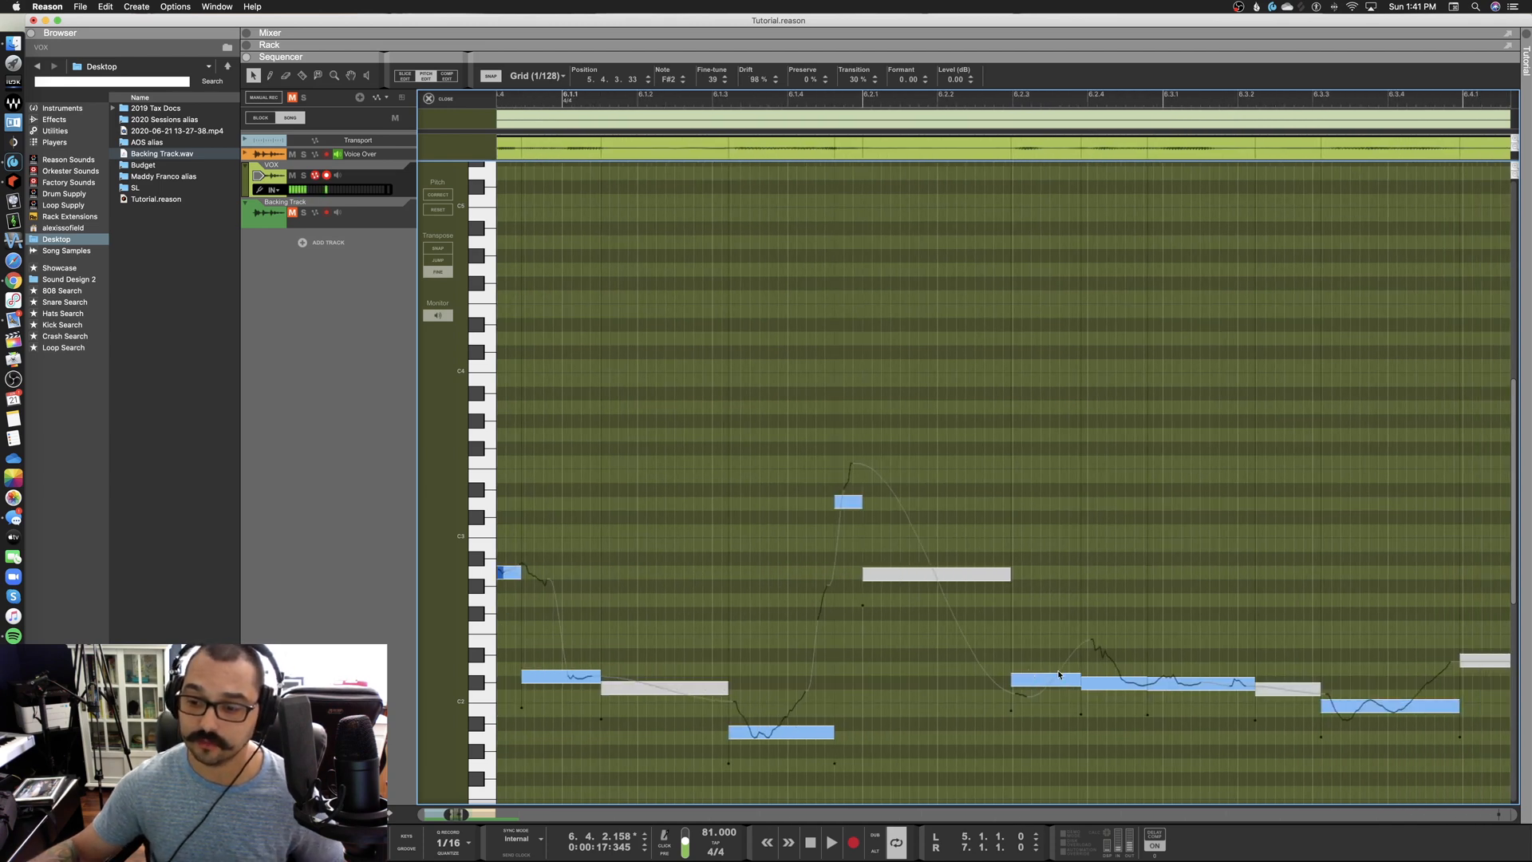
click(1200, 681)
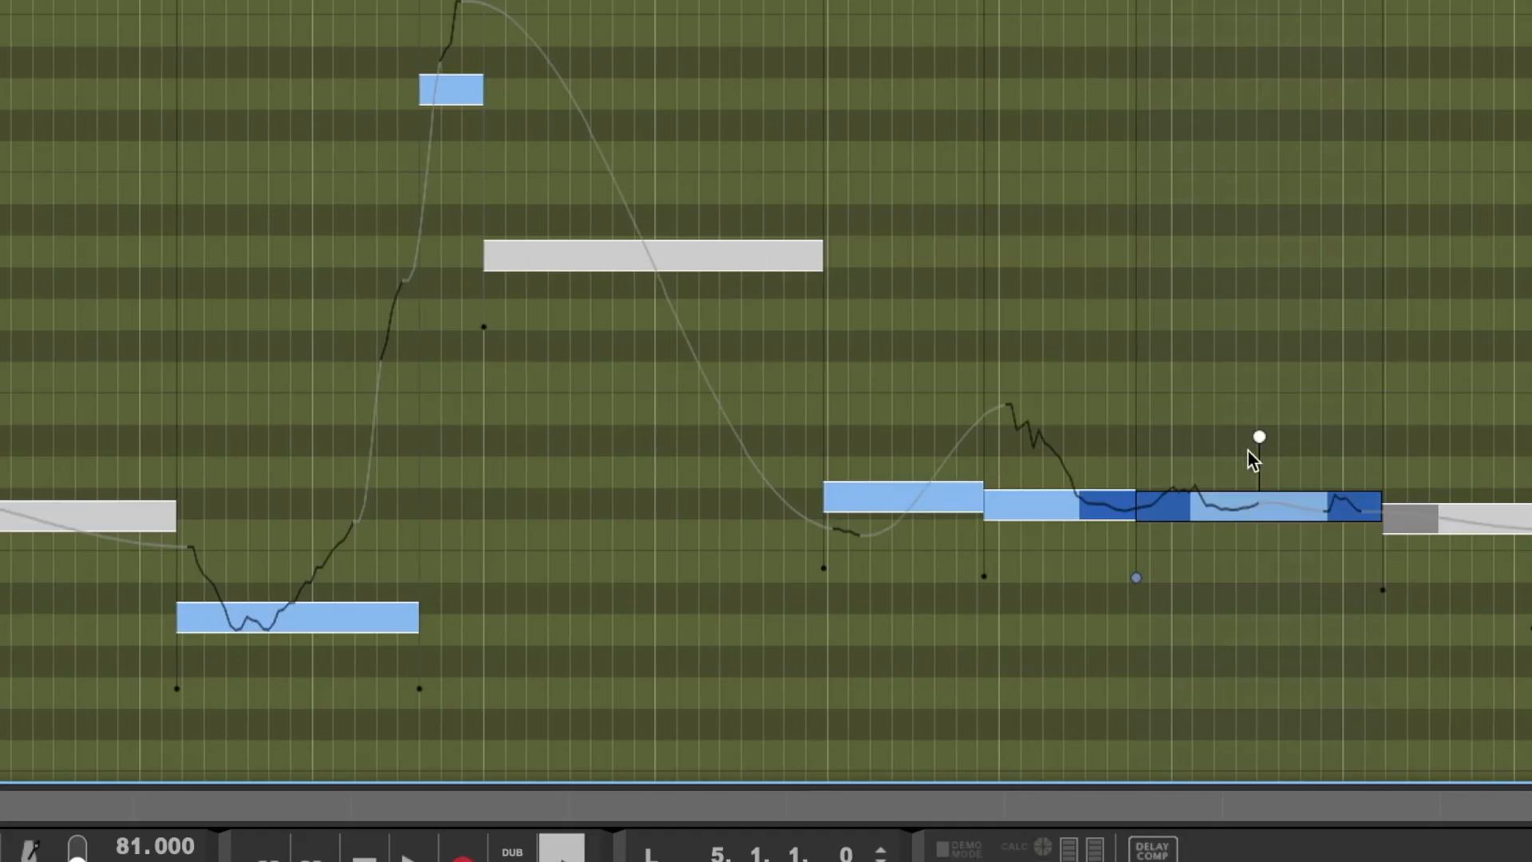
drag(1257, 435, 1213, 442)
Set the Transition of the long unvoiced A2 segment after the highest note to 0 %
scroll(1183, 570, up, 3)
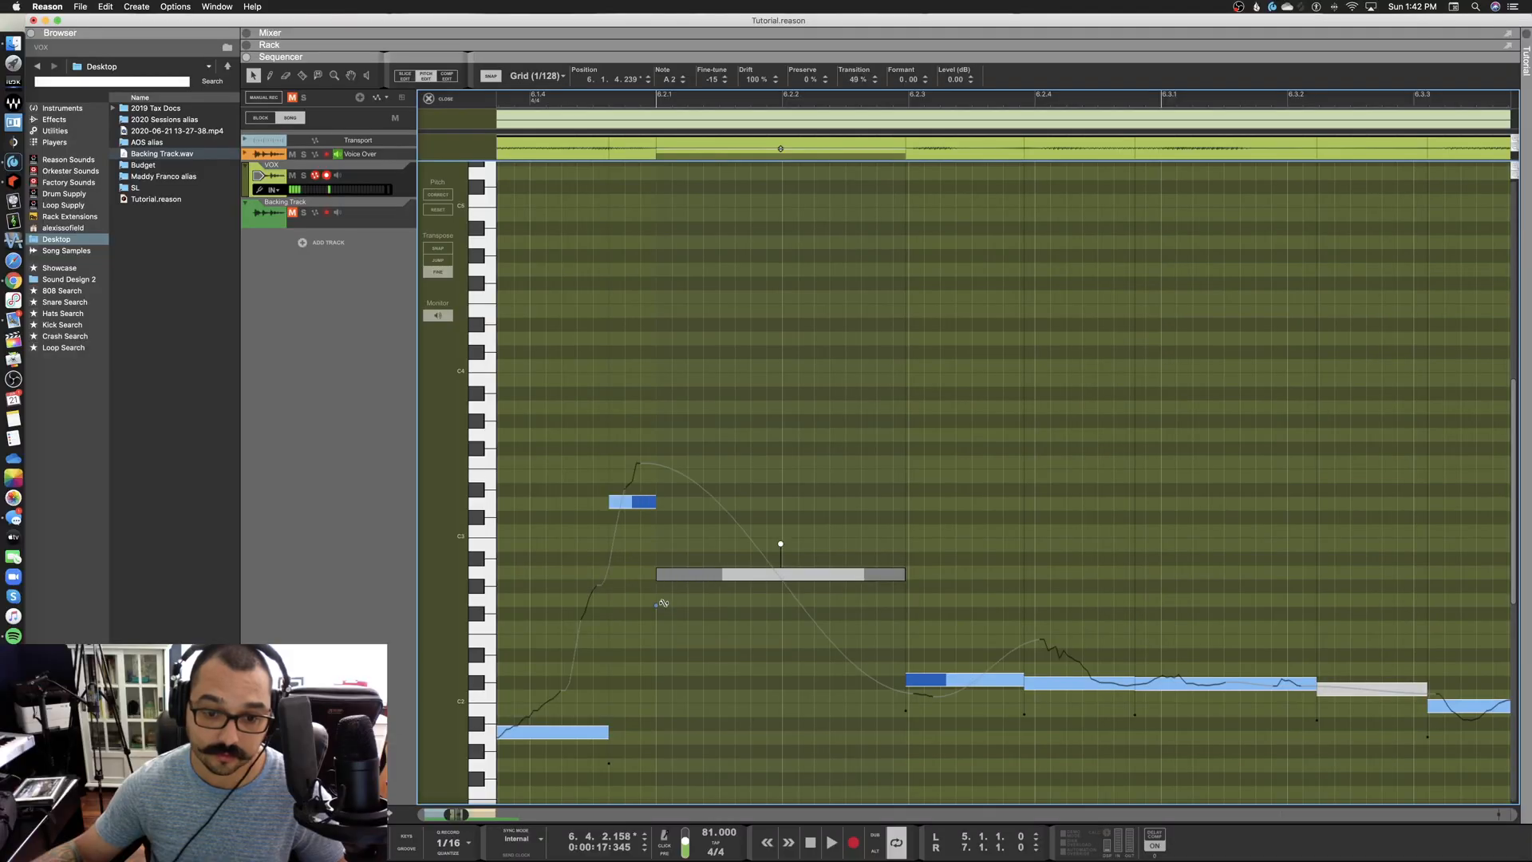
drag(663, 603, 663, 627)
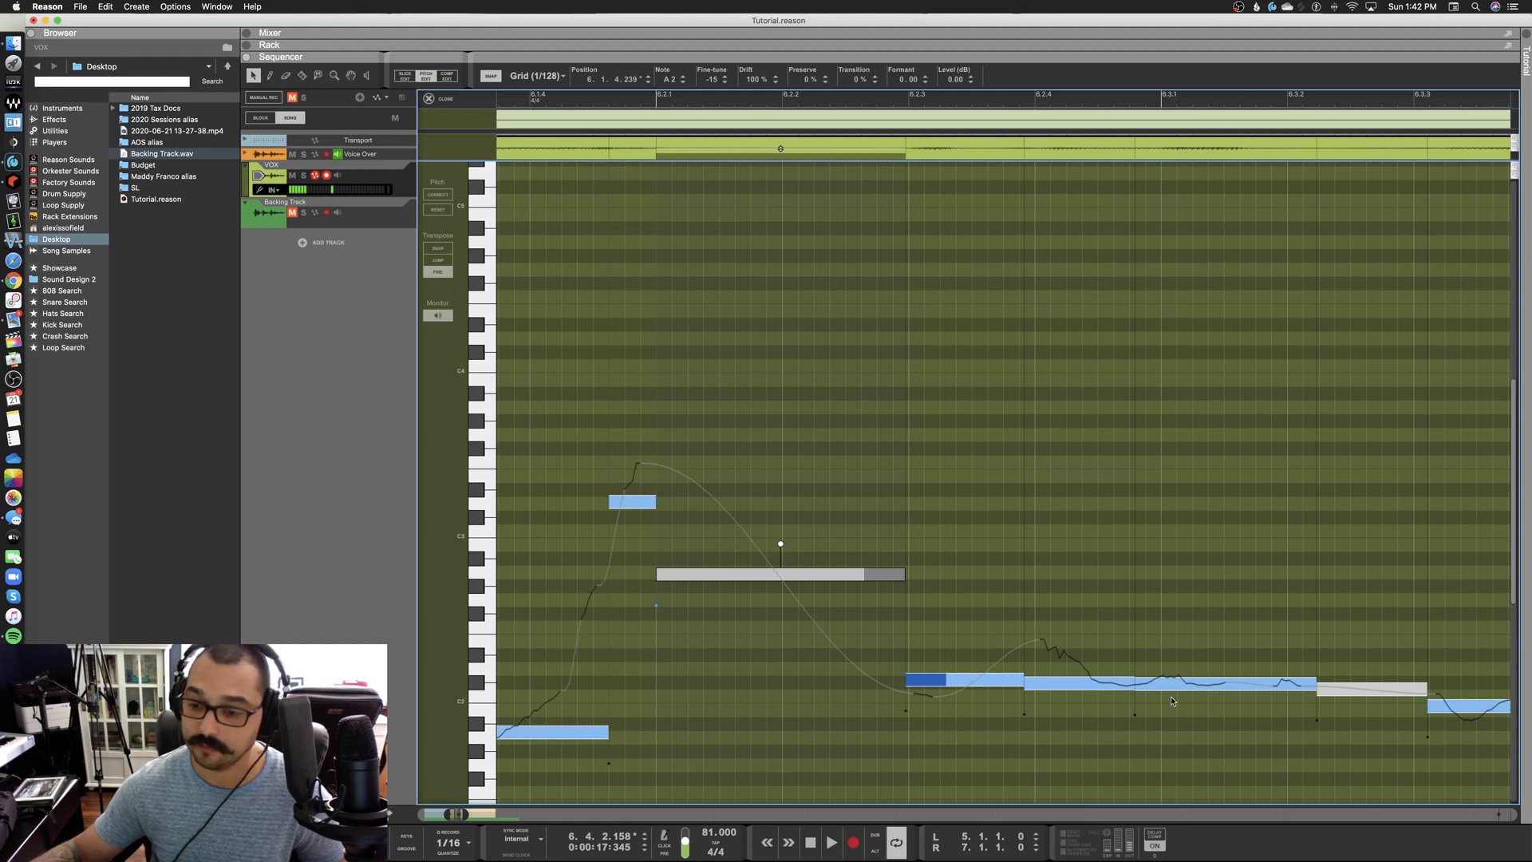
Set both Drift and Transition of the C#2 note starting at 6.2.4 to 0 %
click(1231, 682)
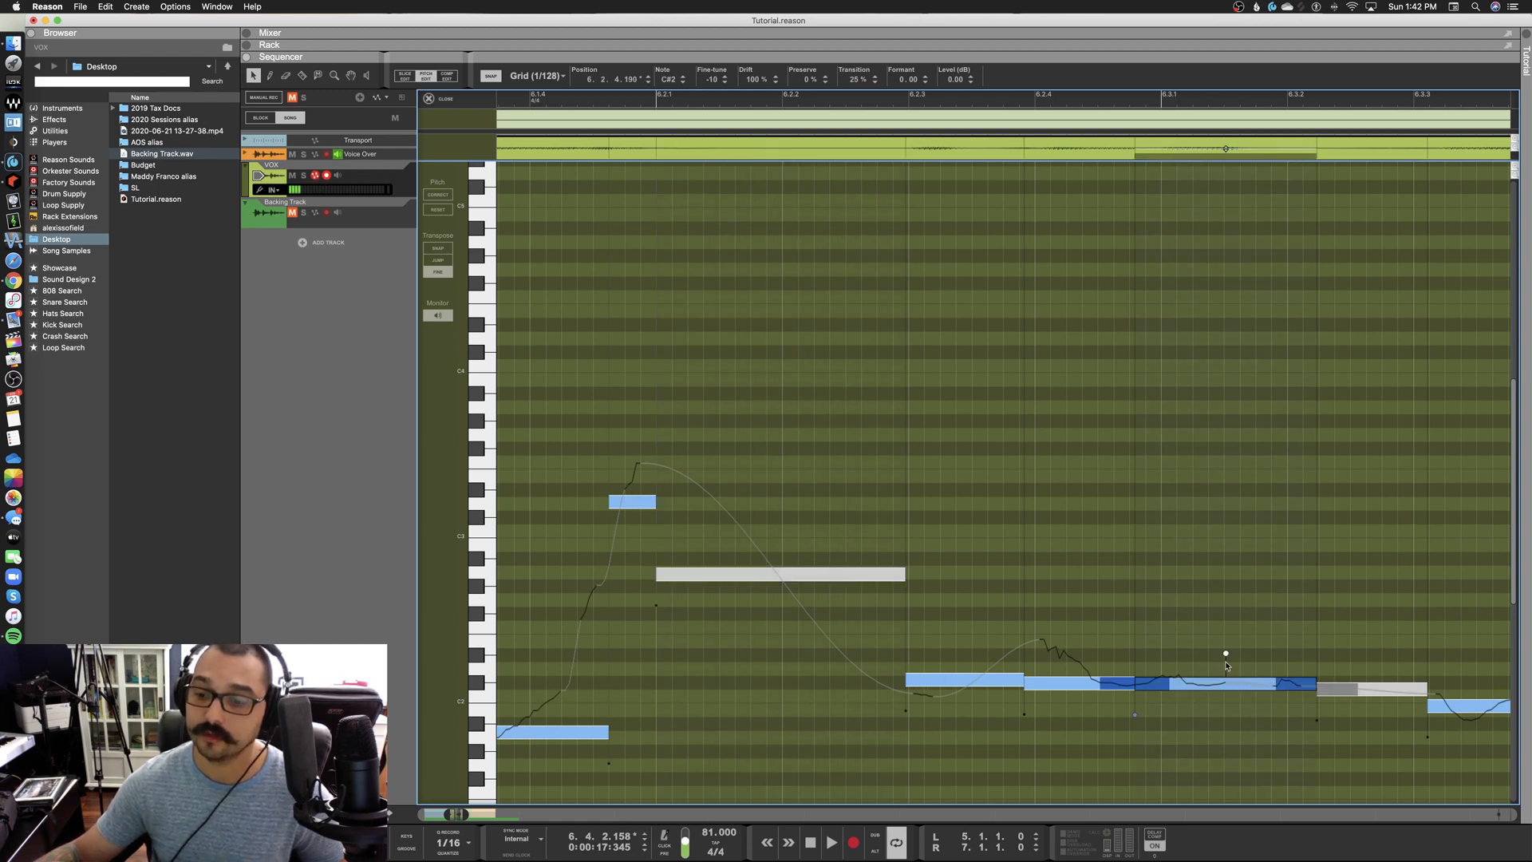
drag(1226, 689, 1225, 652)
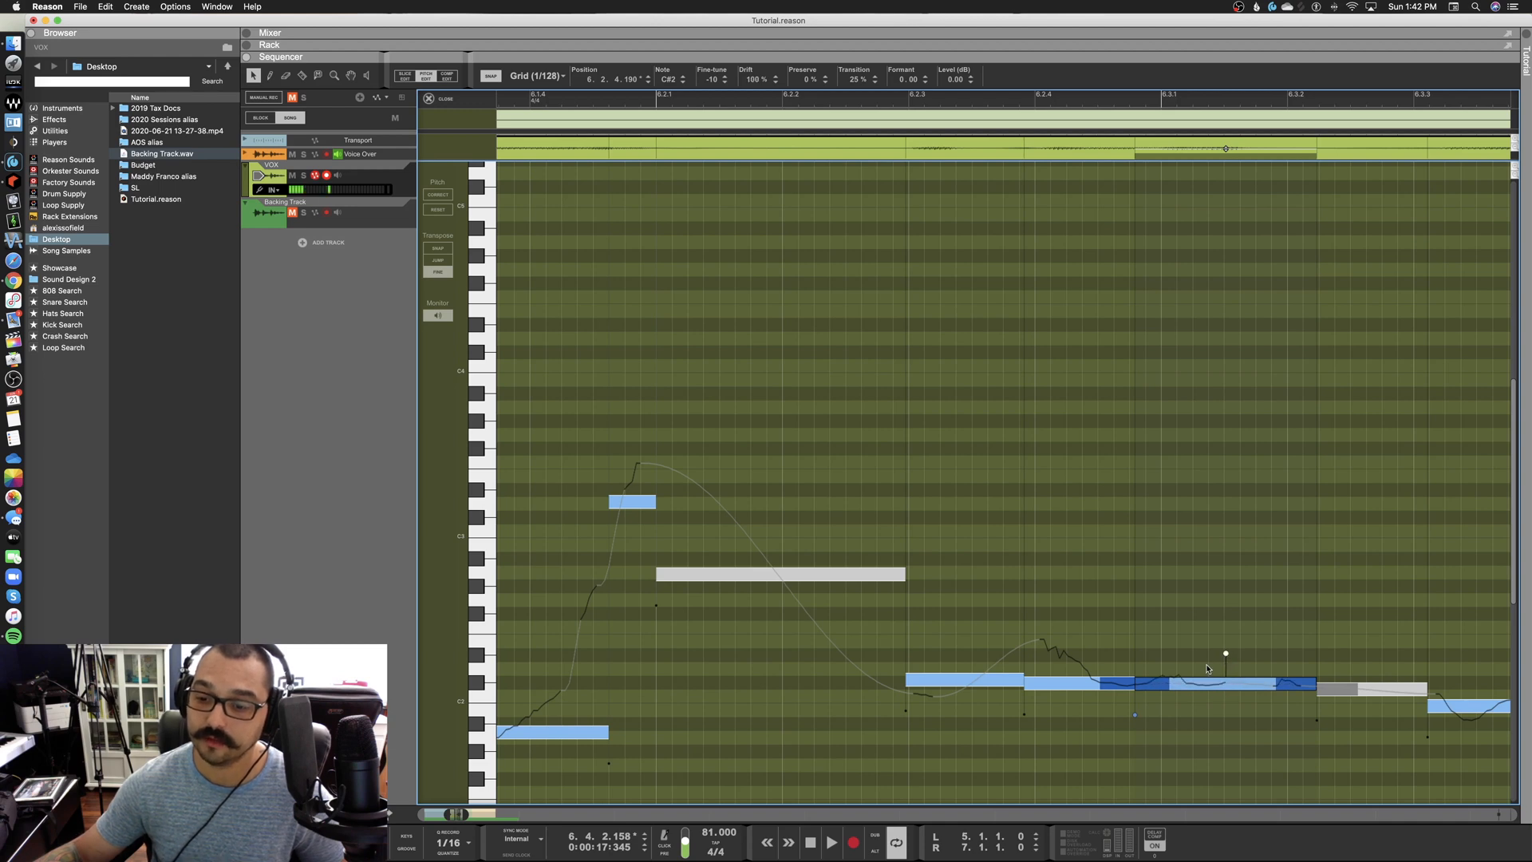
drag(1138, 731, 1168, 816)
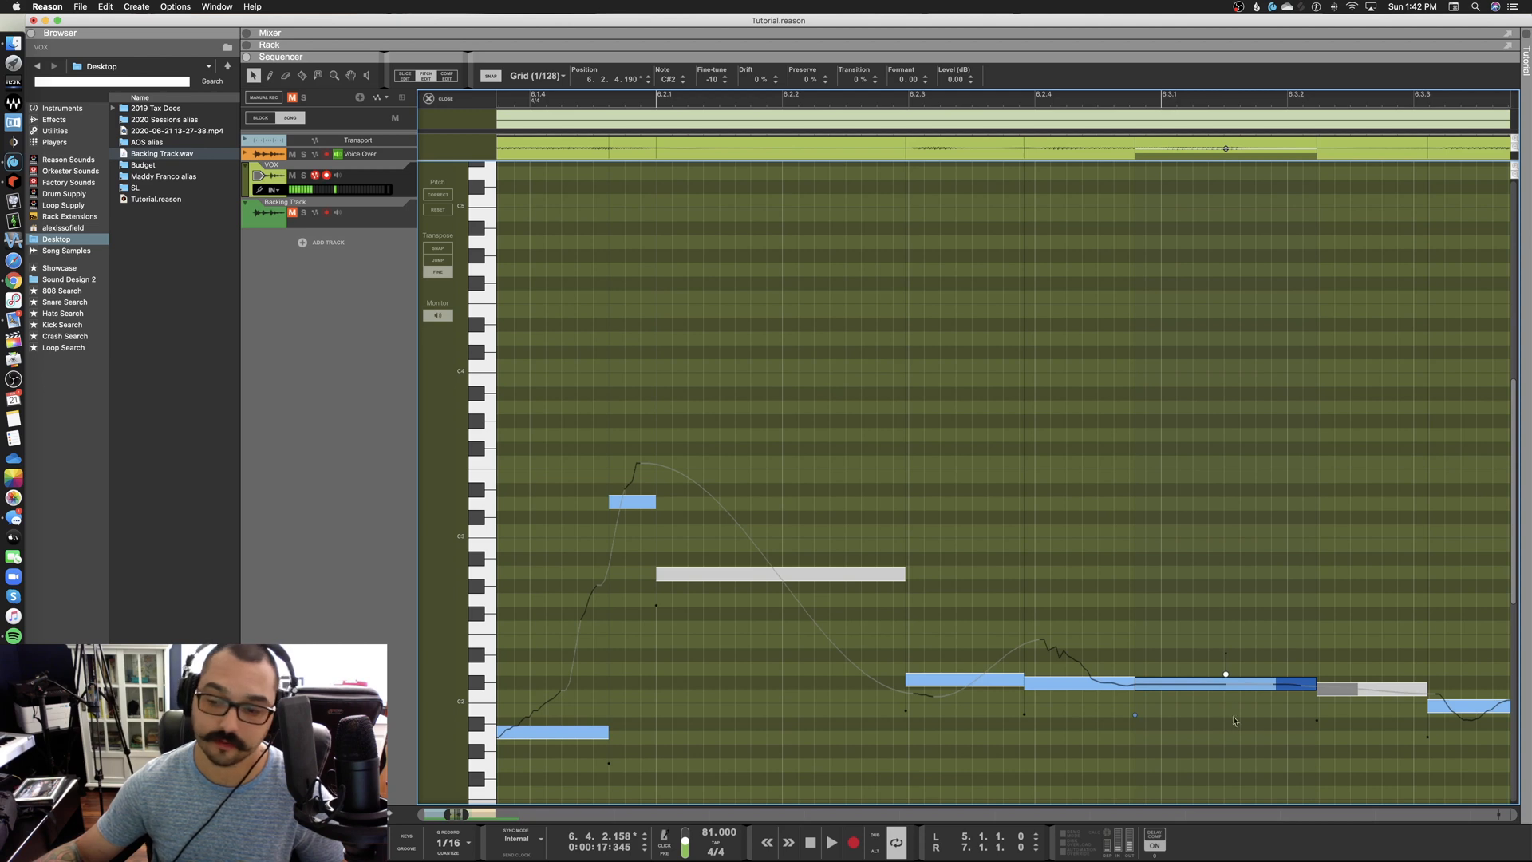
Raise the Level of the C#2 note starting at 6.2.4 to 0.54 dB and reselect the note
scroll(1173, 647, down, 3)
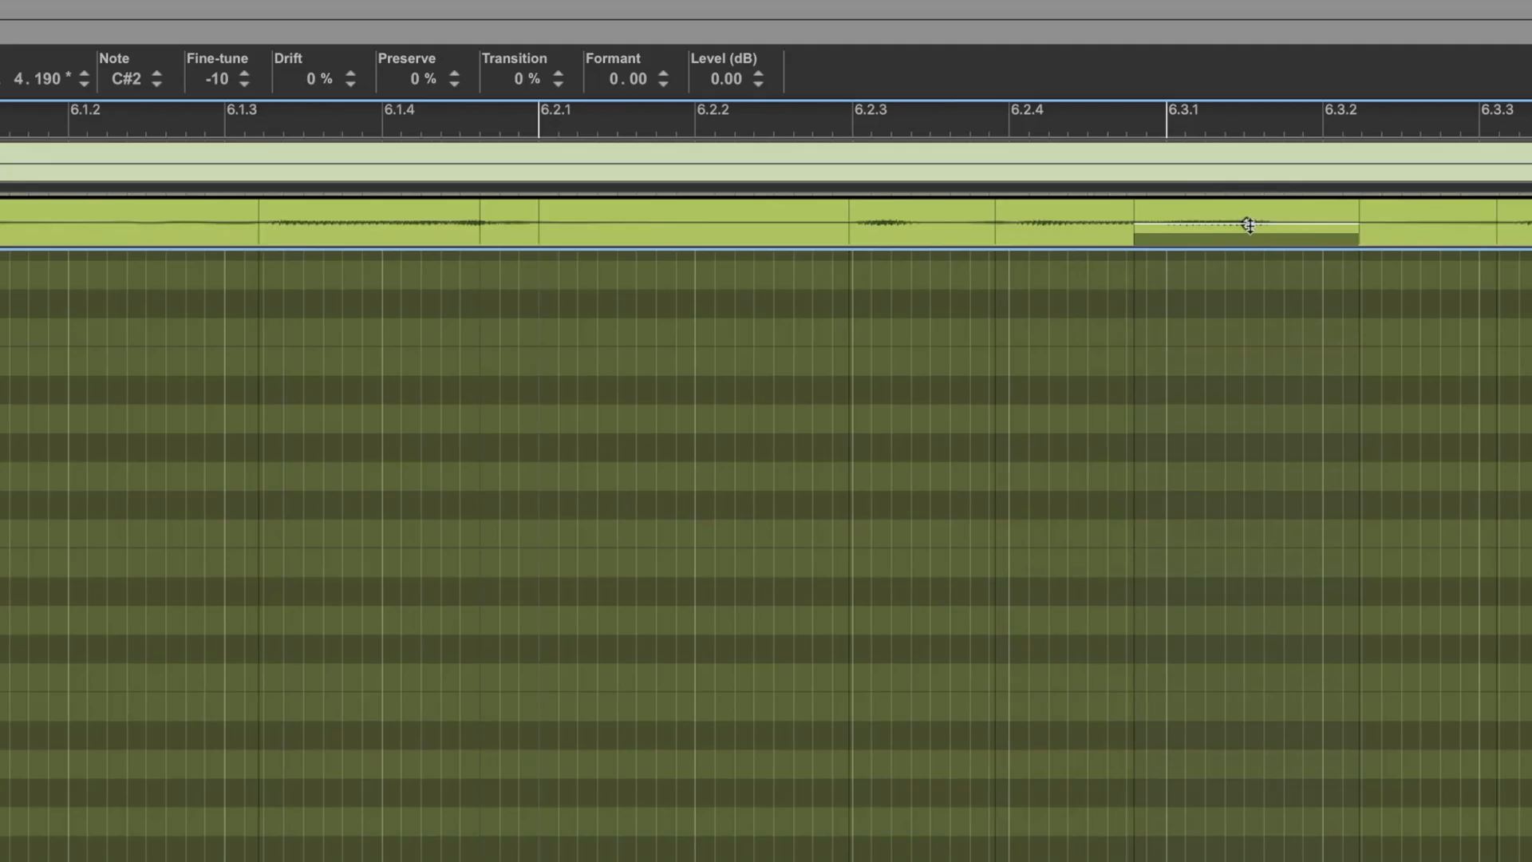
mouse_move(1249, 225)
mouse_down()
mouse_move(1248, 263)
mouse_move(1245, 202)
mouse_move(1247, 219)
mouse_up()
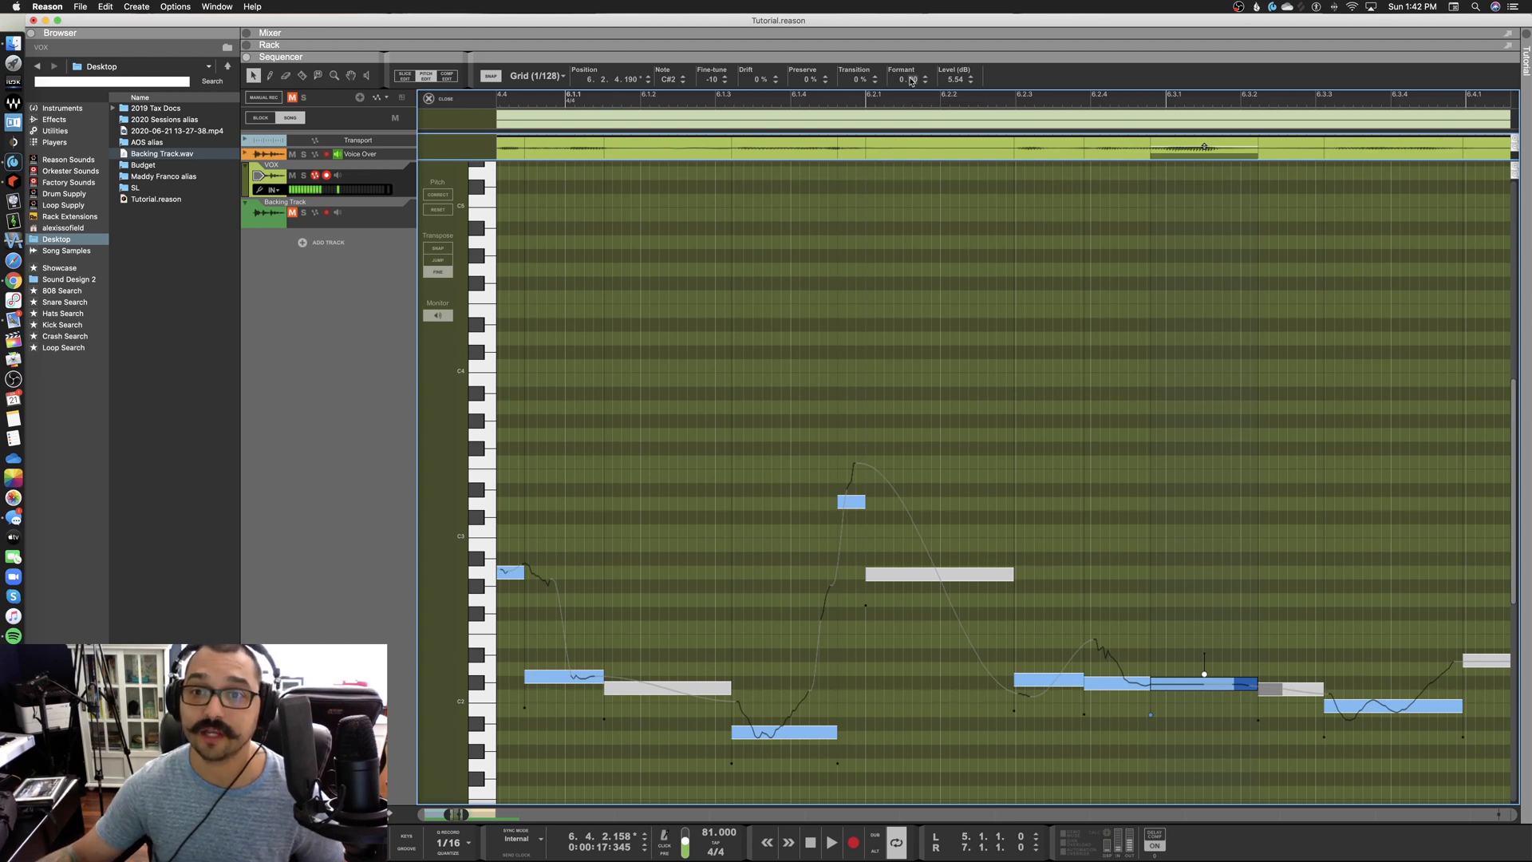
click(1223, 721)
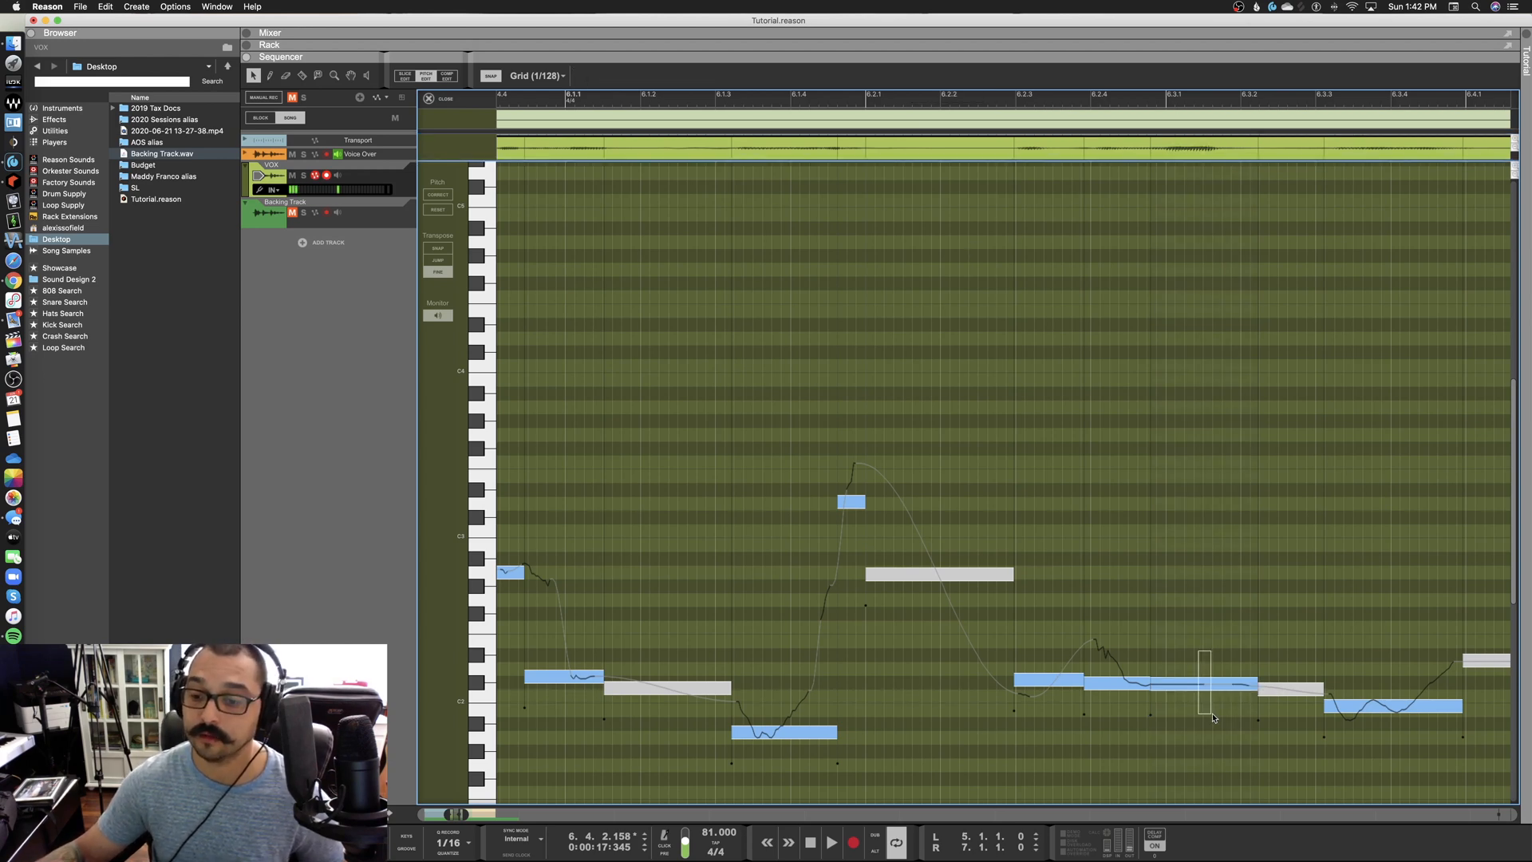
drag(1213, 718, 1212, 715)
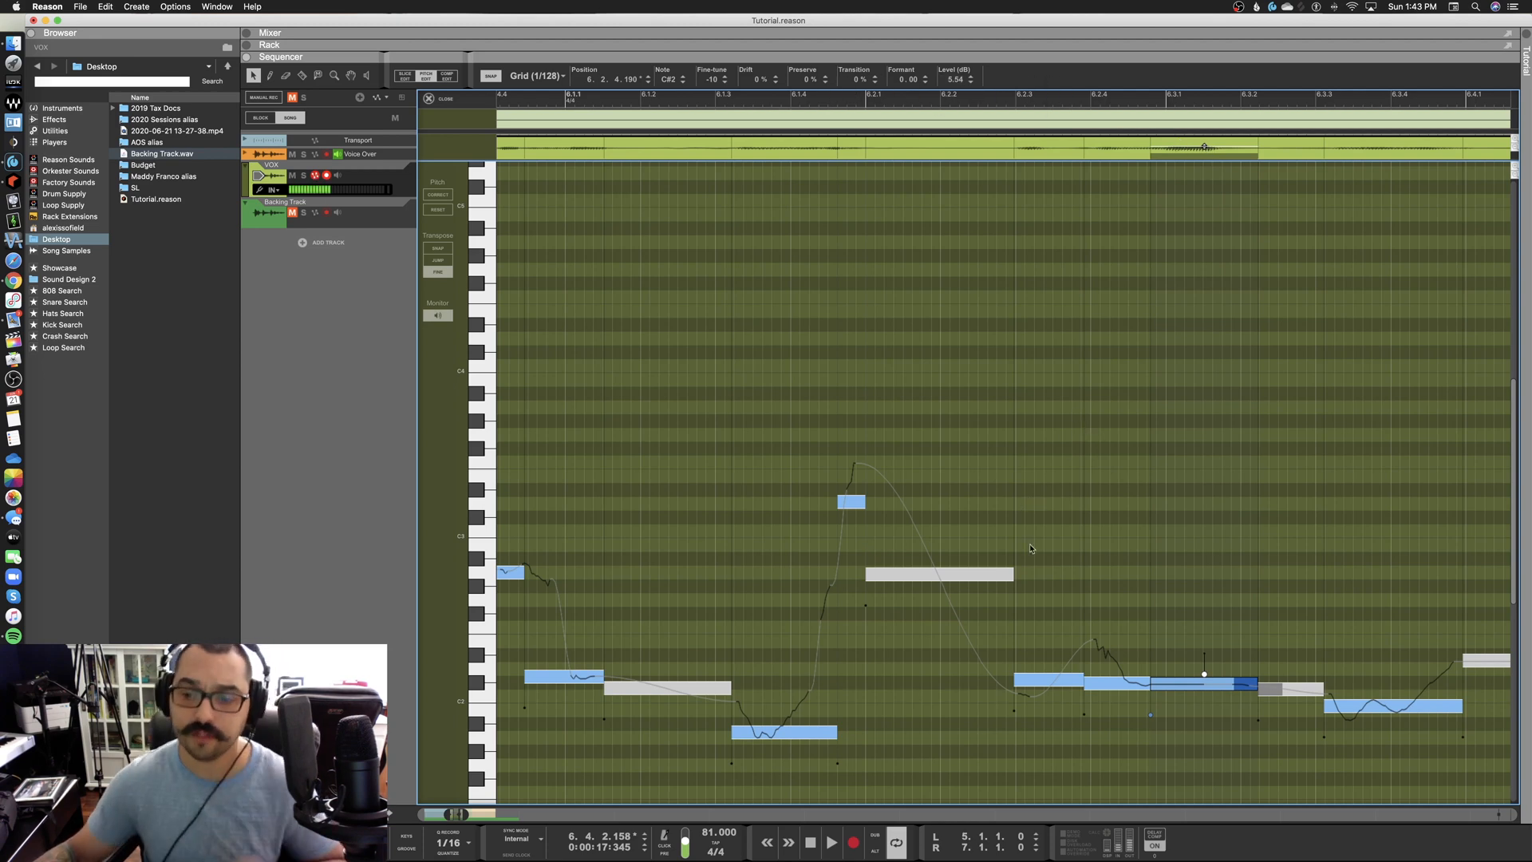
scroll(1093, 574, down, 2)
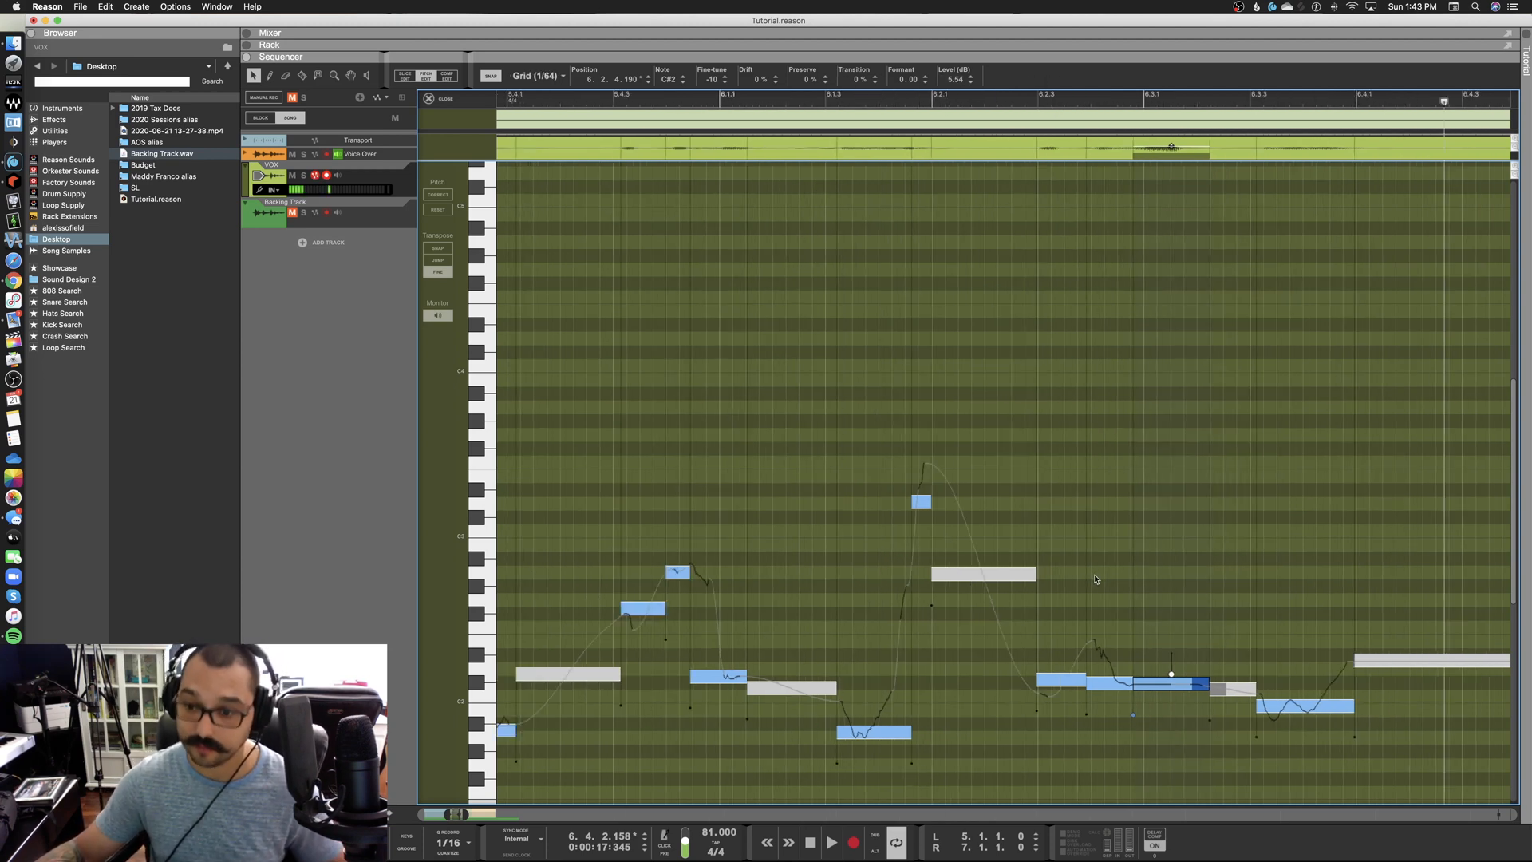
scroll(1093, 575, down, 2)
scroll(1117, 590, up, 1)
scroll(1117, 591, up, 1)
scroll(1122, 584, down, 2)
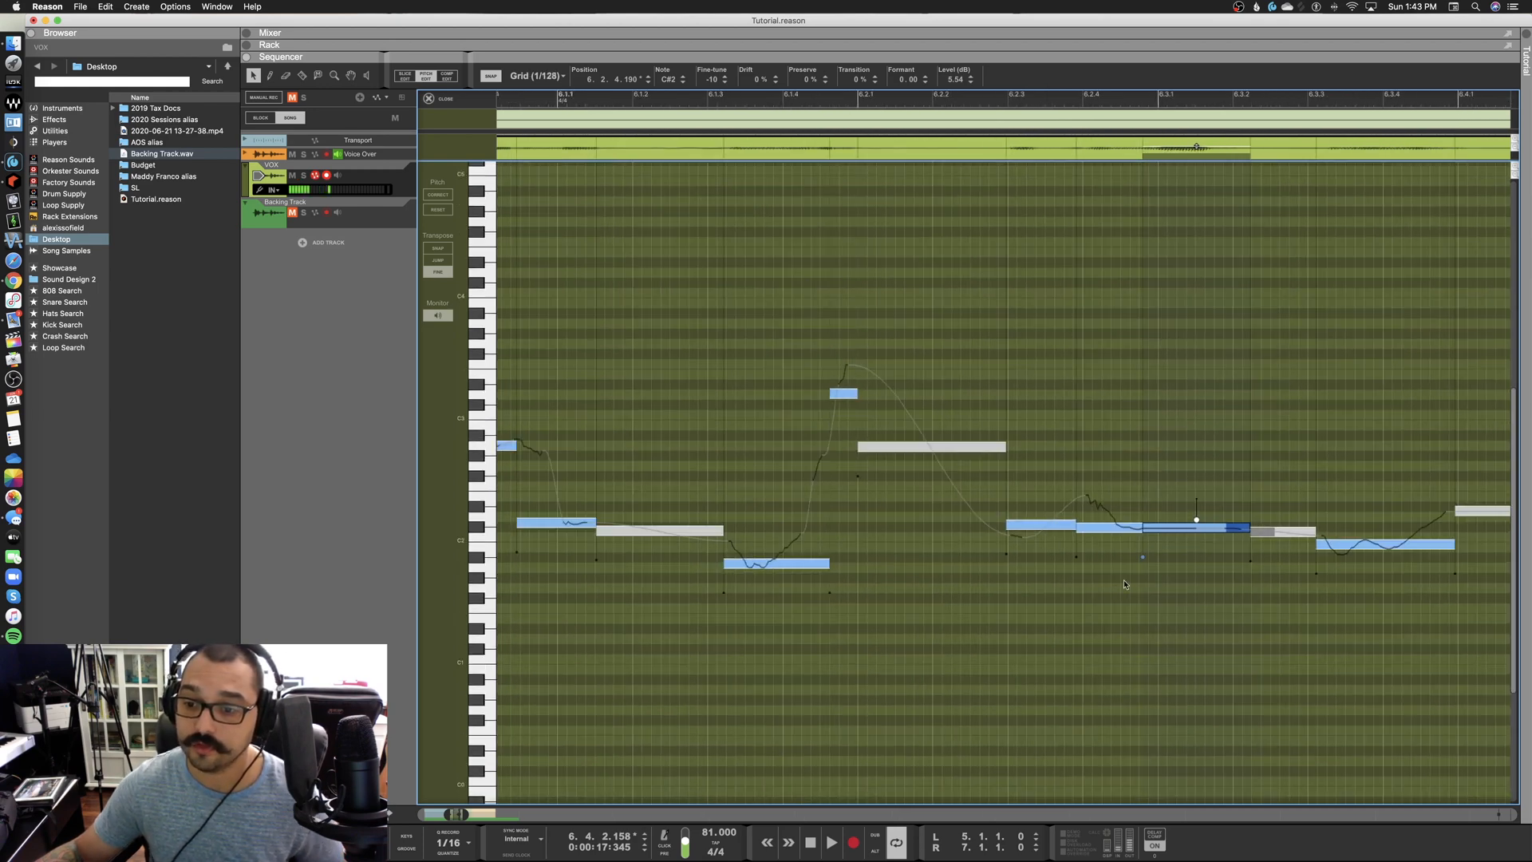
scroll(1127, 572, right, 3)
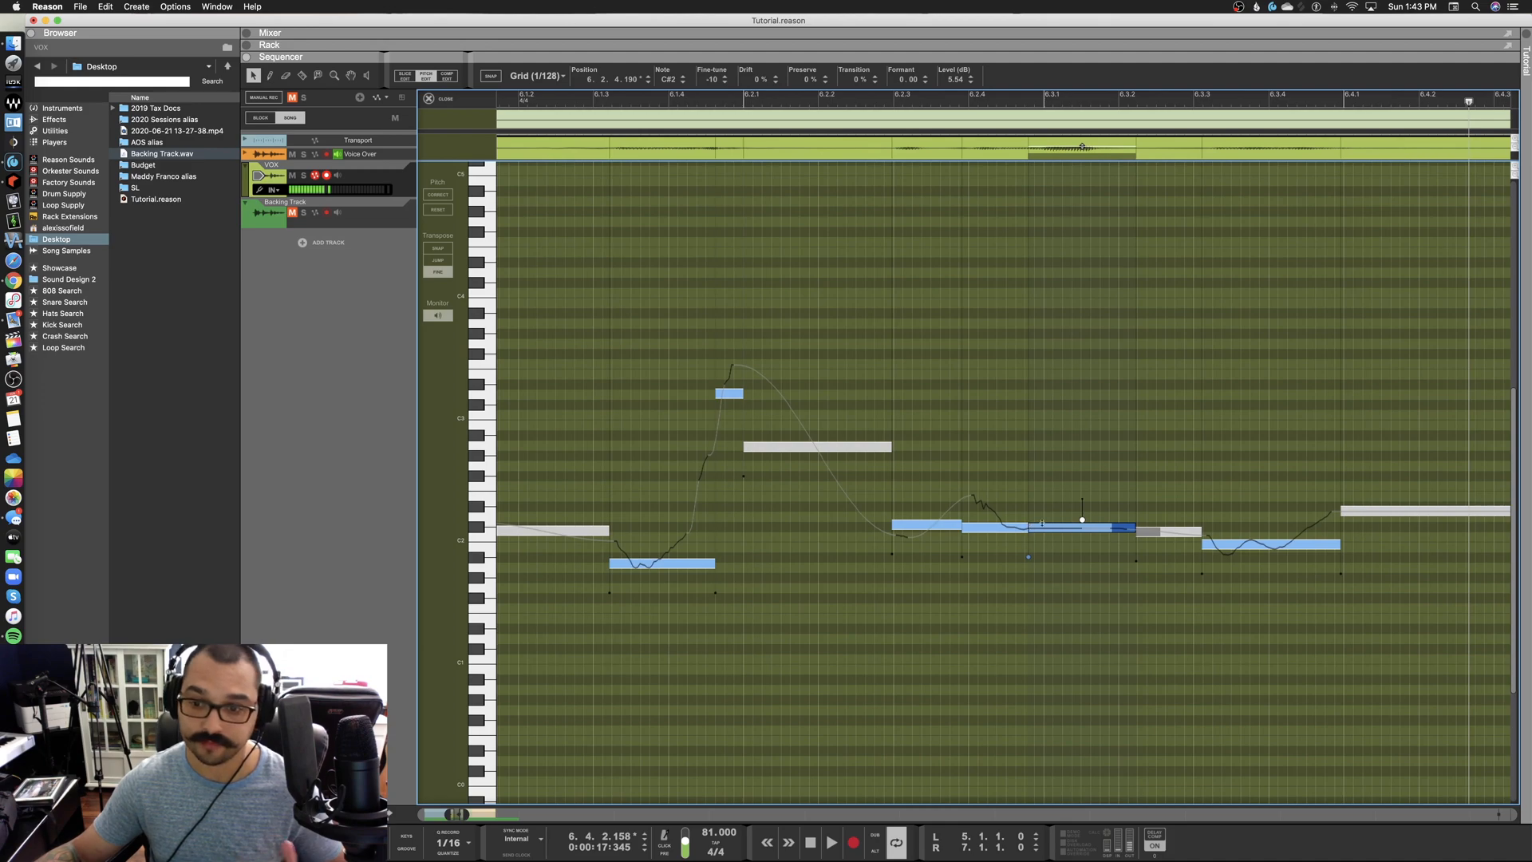
Move the start of the selected C2 note to 6.3.1.49, extending the note before it
scroll(1050, 526, up, 5)
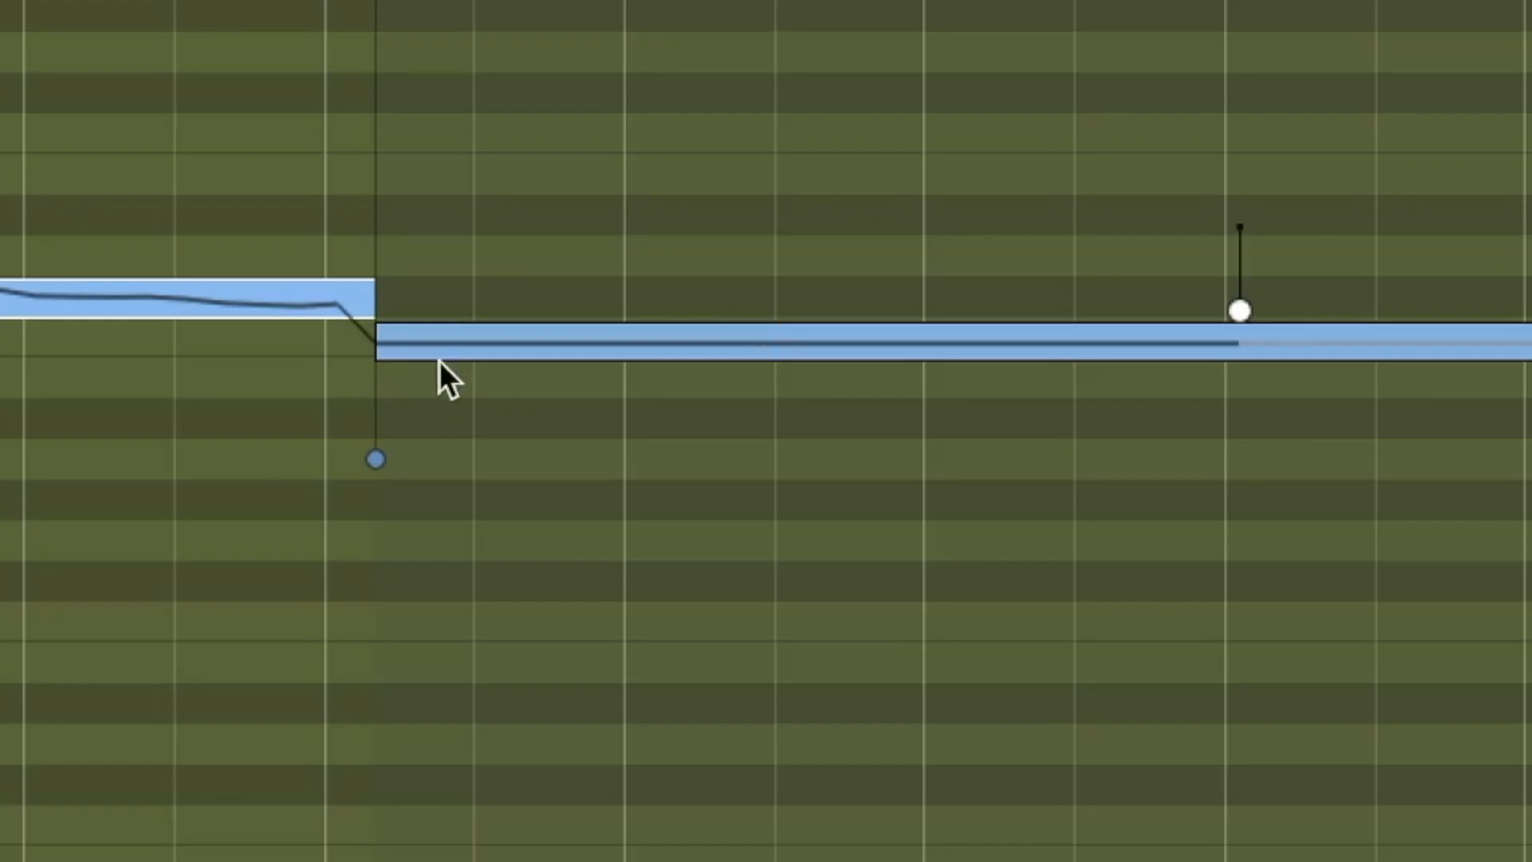
drag(380, 341, 591, 348)
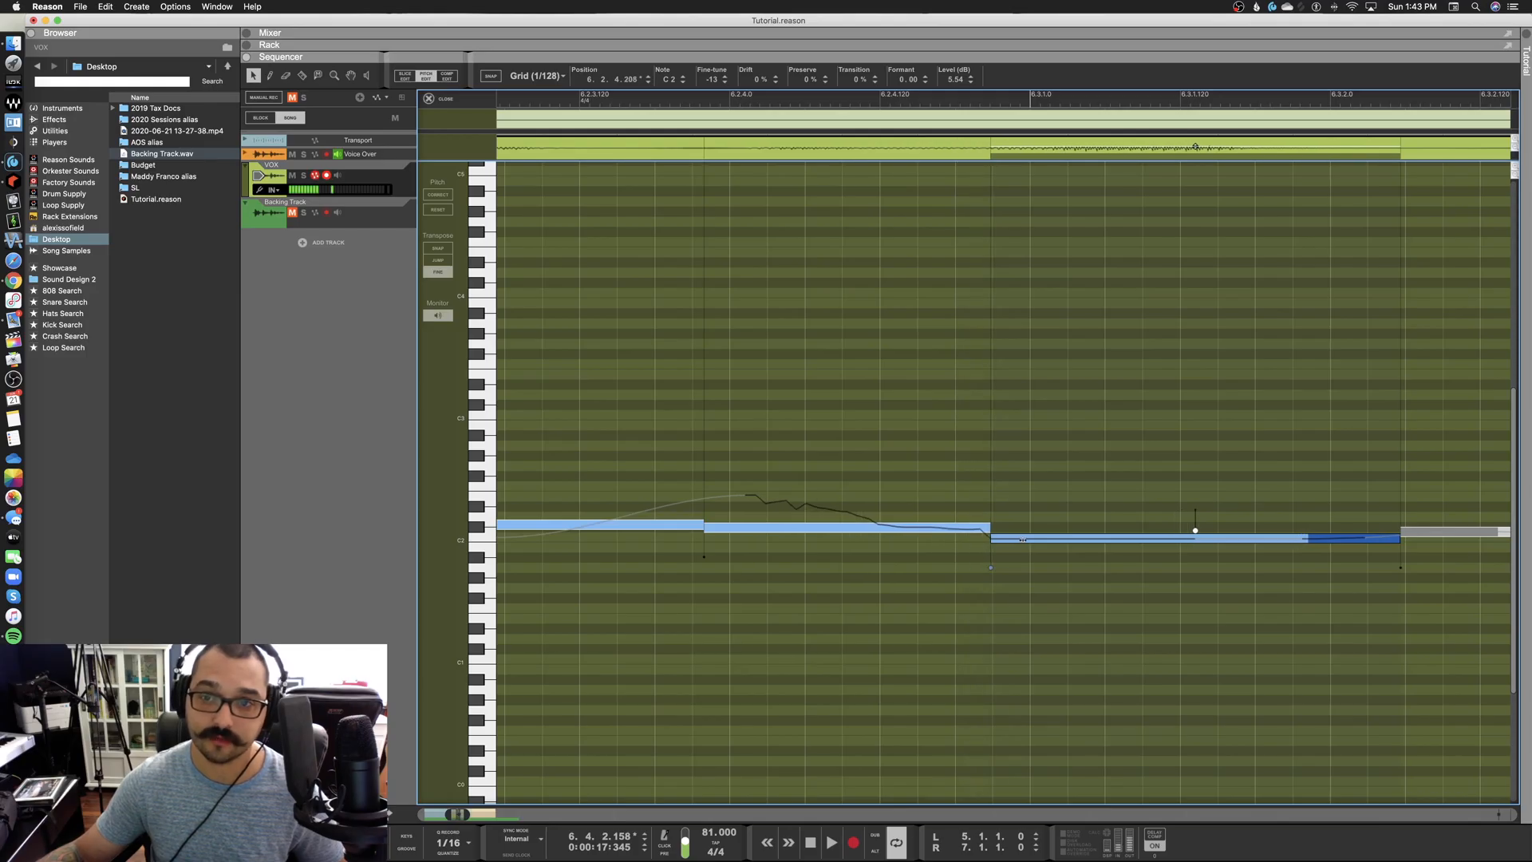
mouse_move(1023, 540)
mouse_down()
mouse_move(1039, 540)
mouse_move(968, 541)
mouse_move(1040, 542)
mouse_move(956, 546)
mouse_move(1065, 545)
mouse_move(1032, 545)
mouse_up()
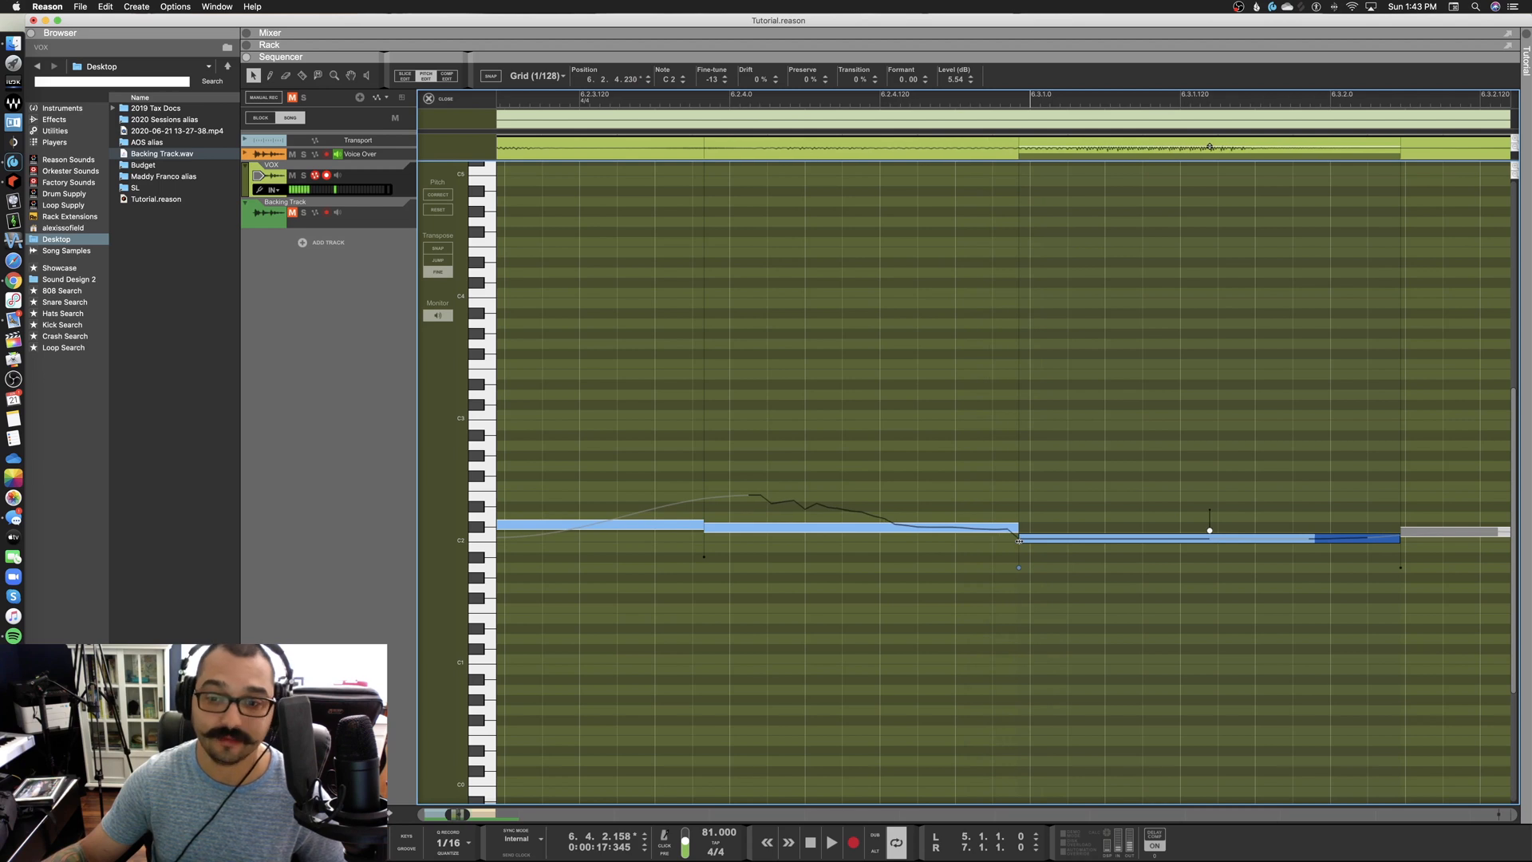
drag(1017, 539, 1092, 543)
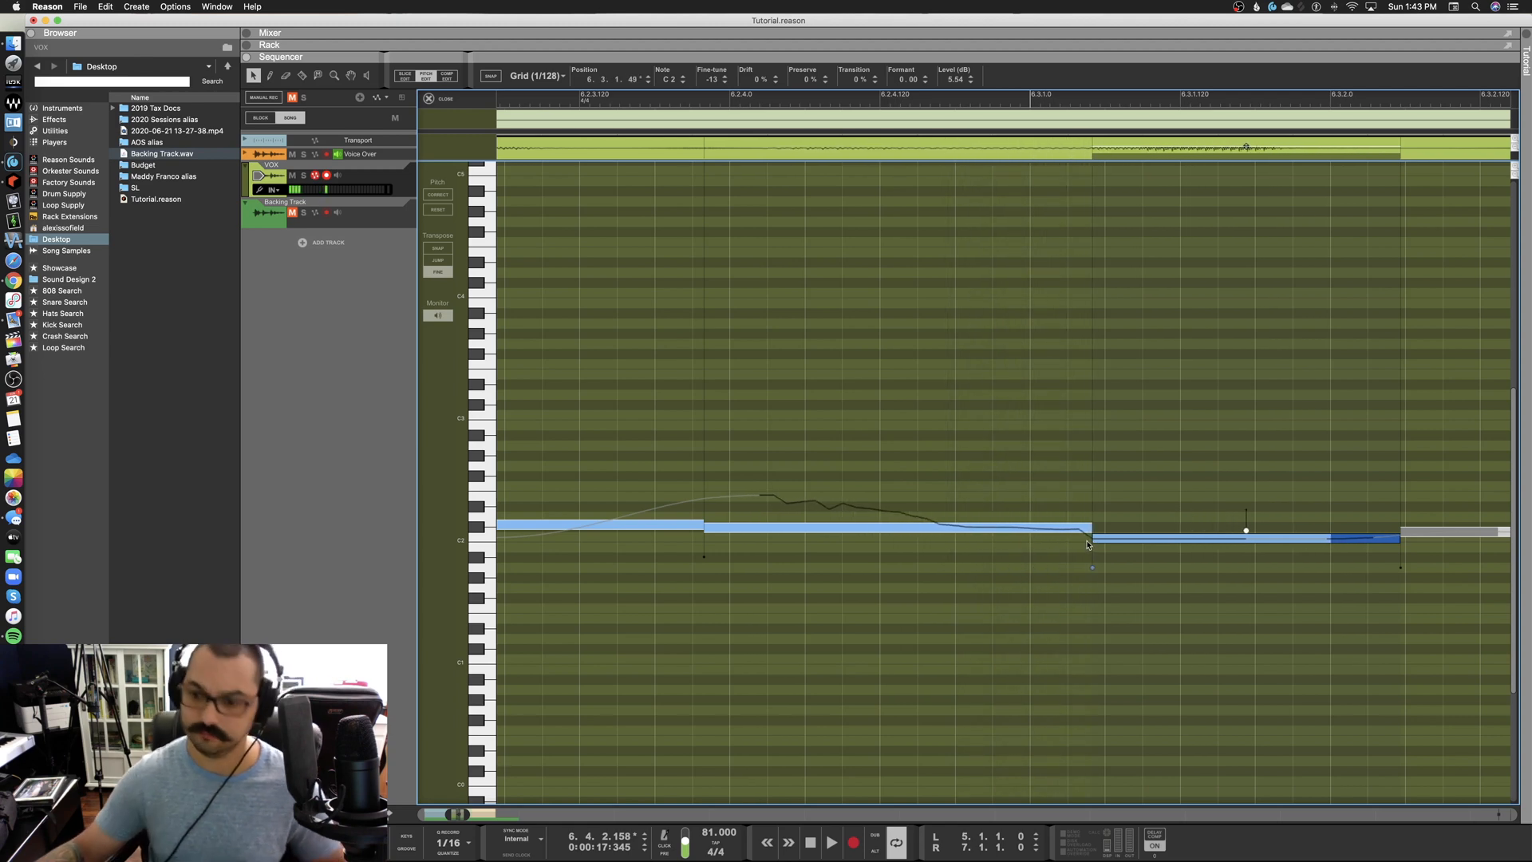
scroll(1087, 545, down, 5)
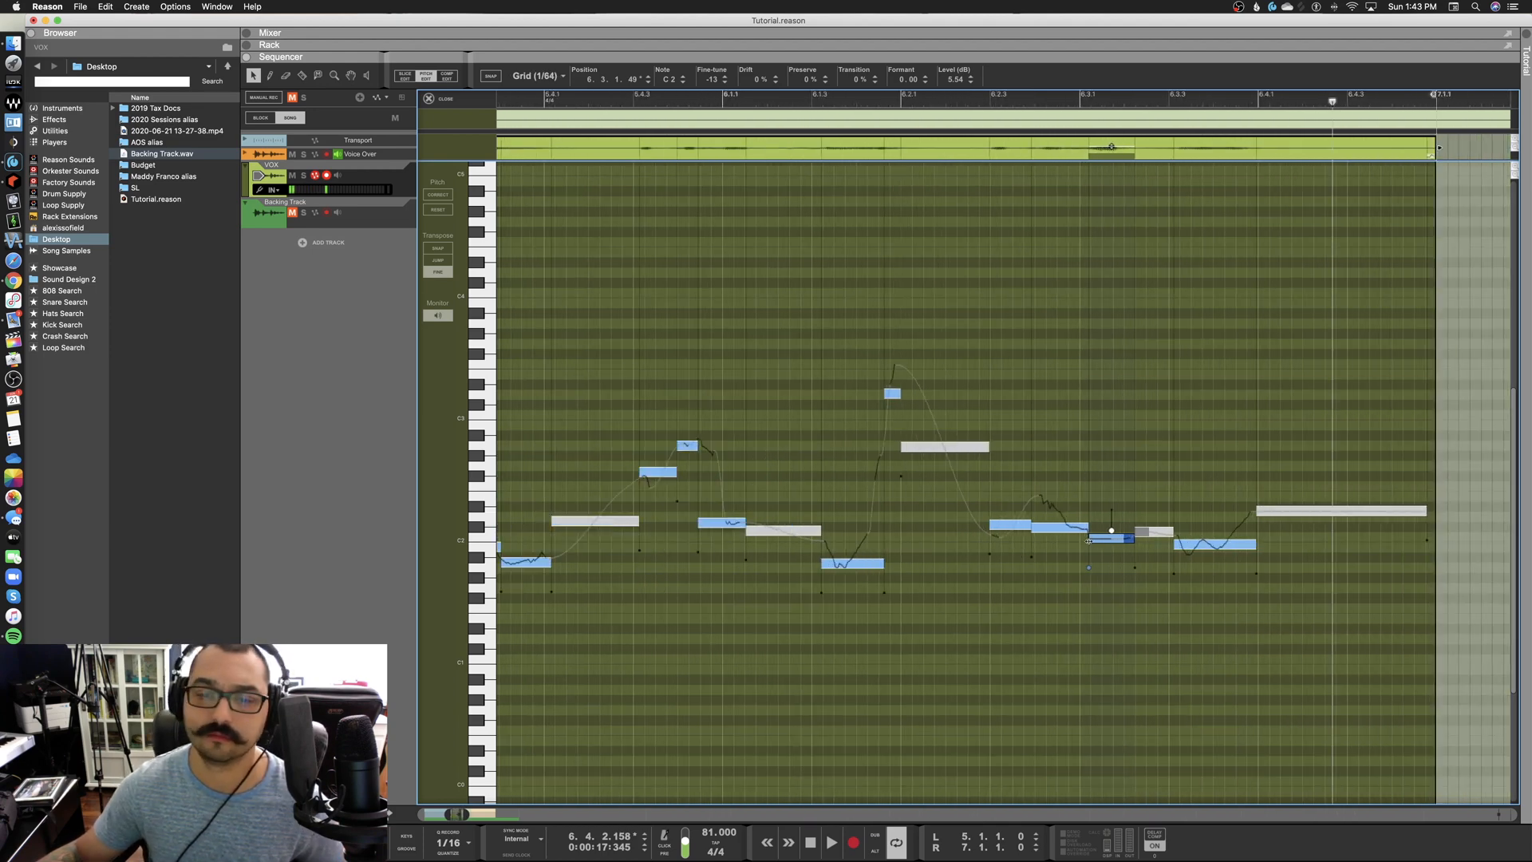
scroll(1089, 541, down, 4)
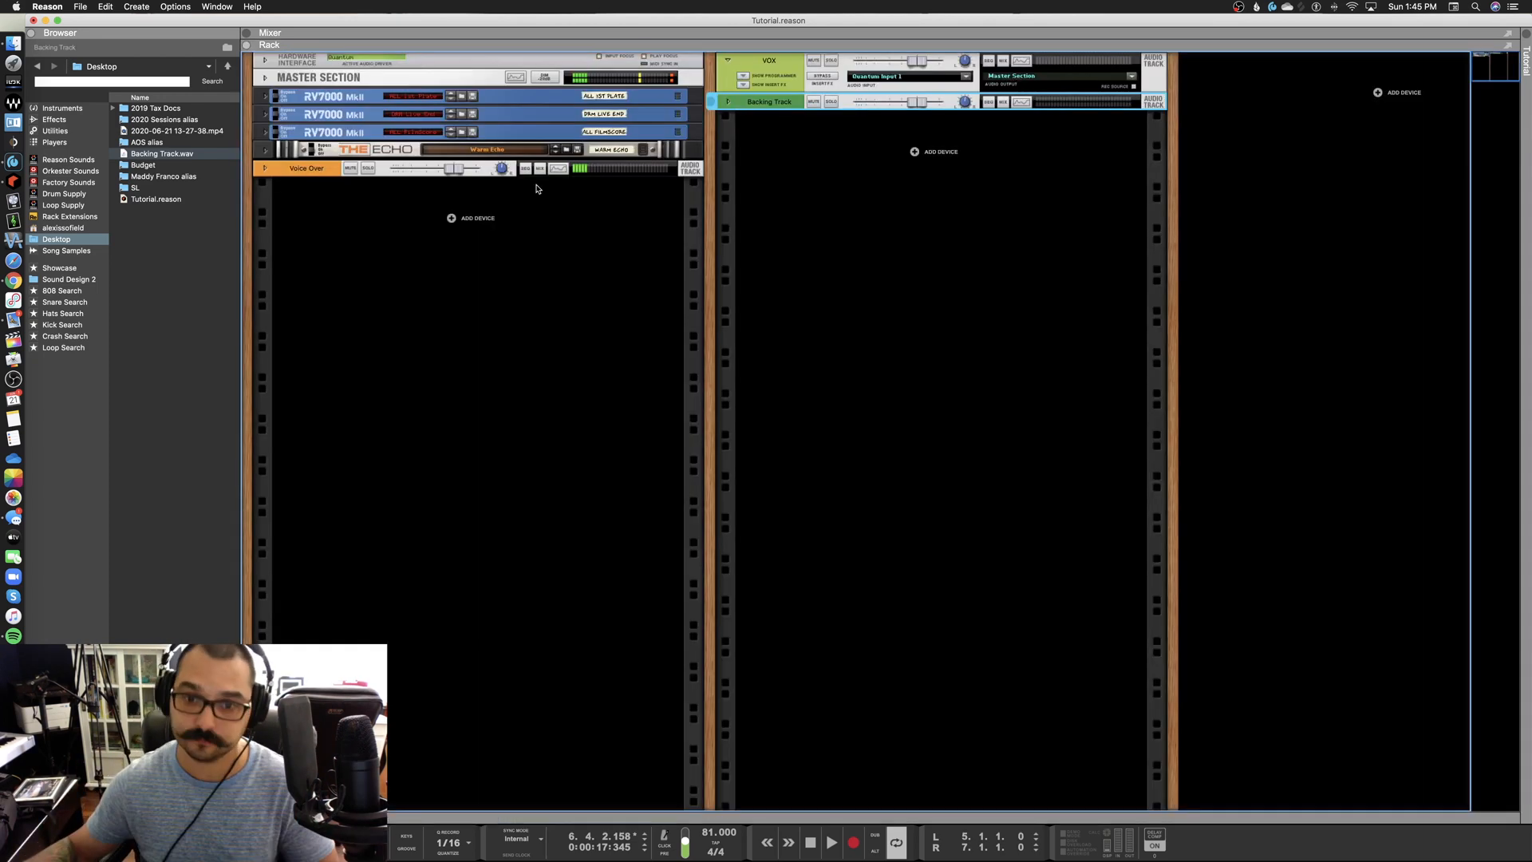
Show the mixer on its own and view the effect sends of the VOX channel
key(F6)
key(F6+F7)
key(F5)
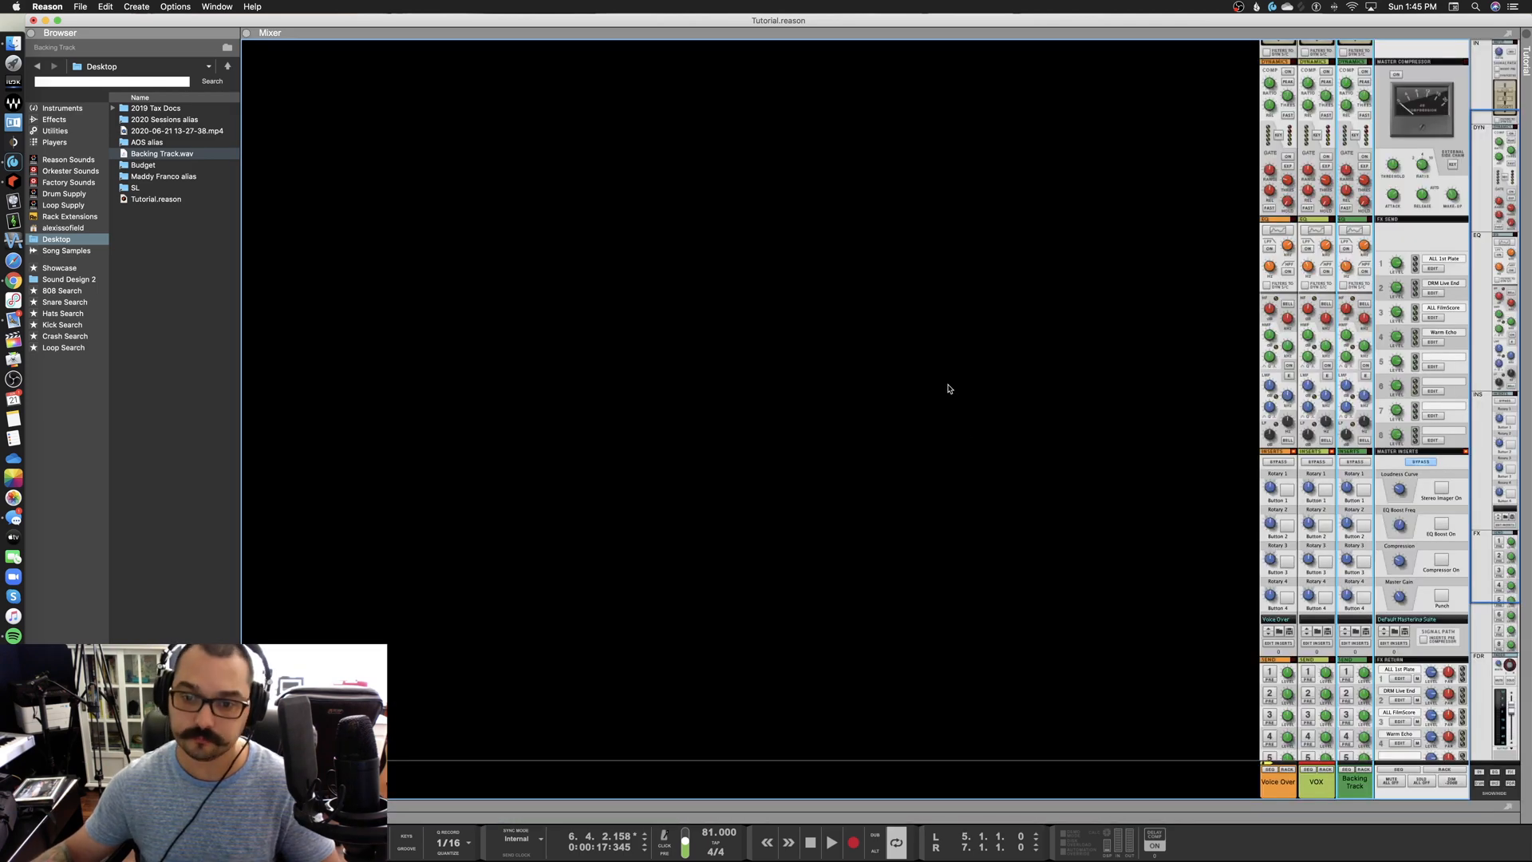
scroll(1229, 614, down, 5)
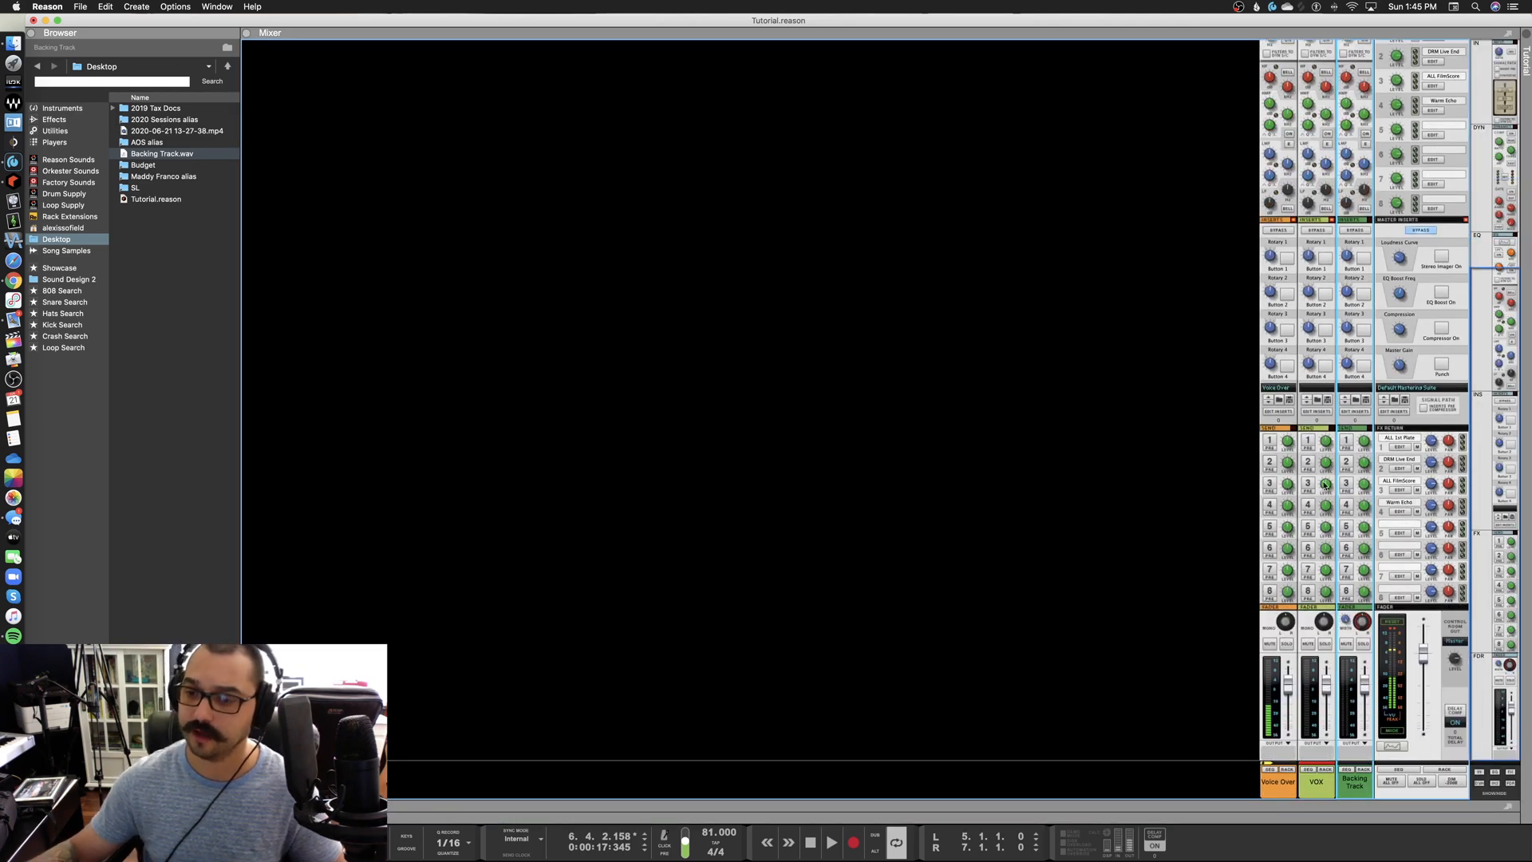
click(1310, 441)
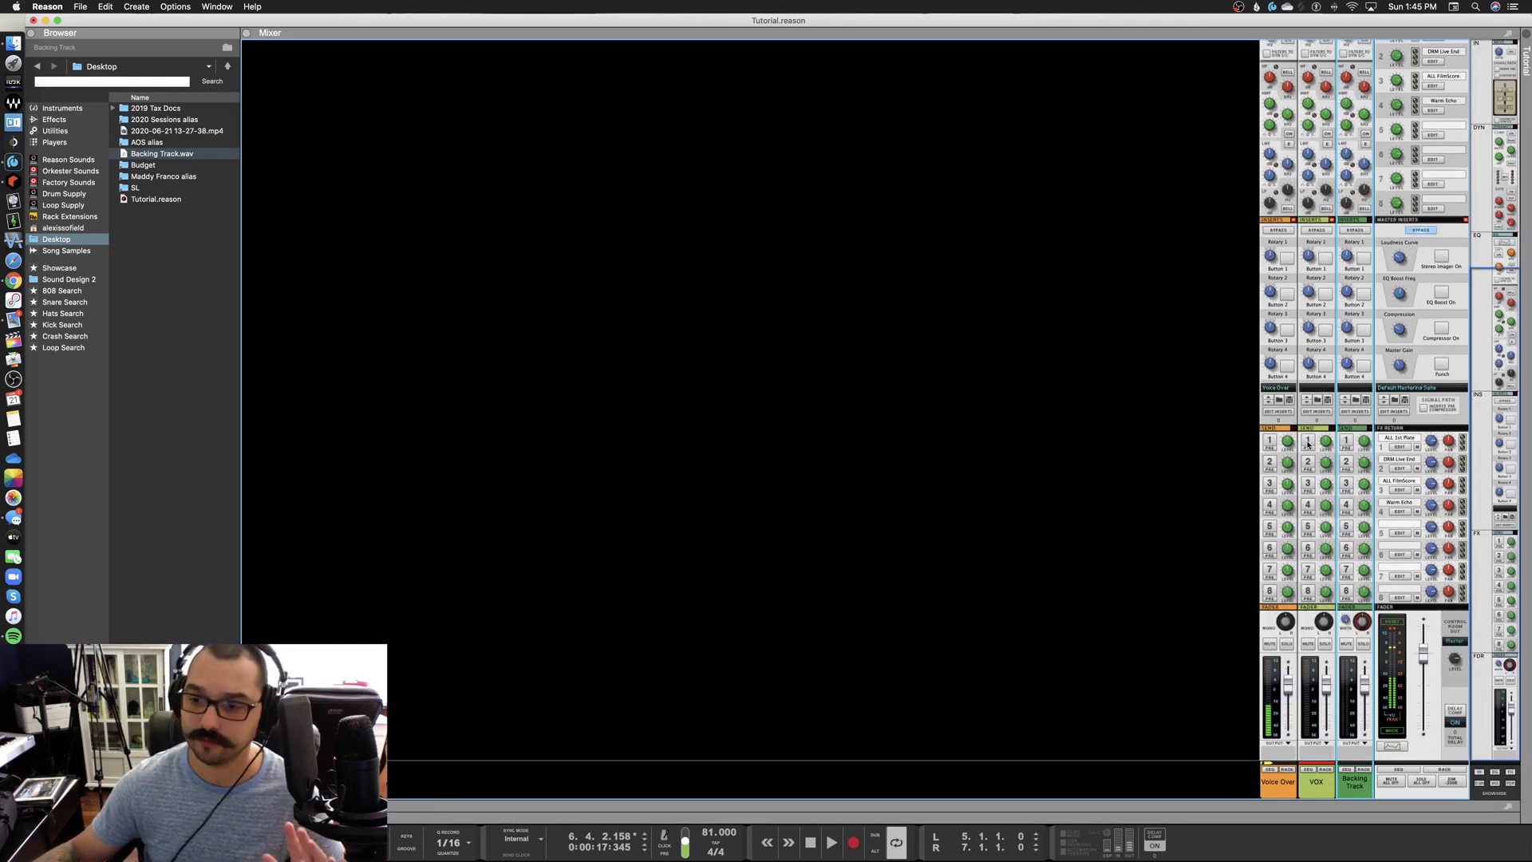
View the rack with and without the sequencer and open the On-screen Piano Keys
key(F6+F7)
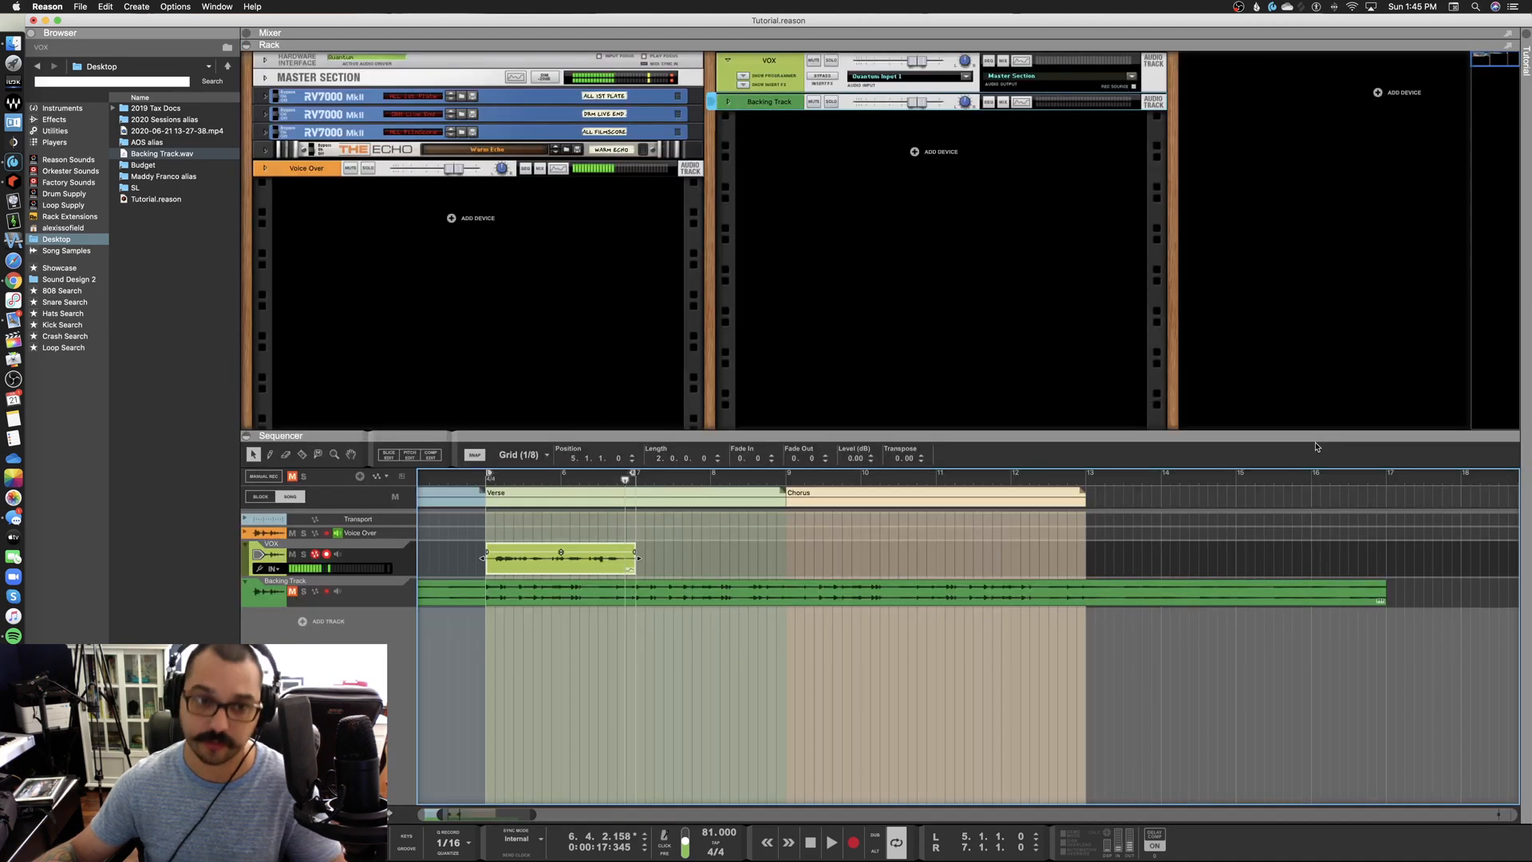
key(F6)
key(F4)
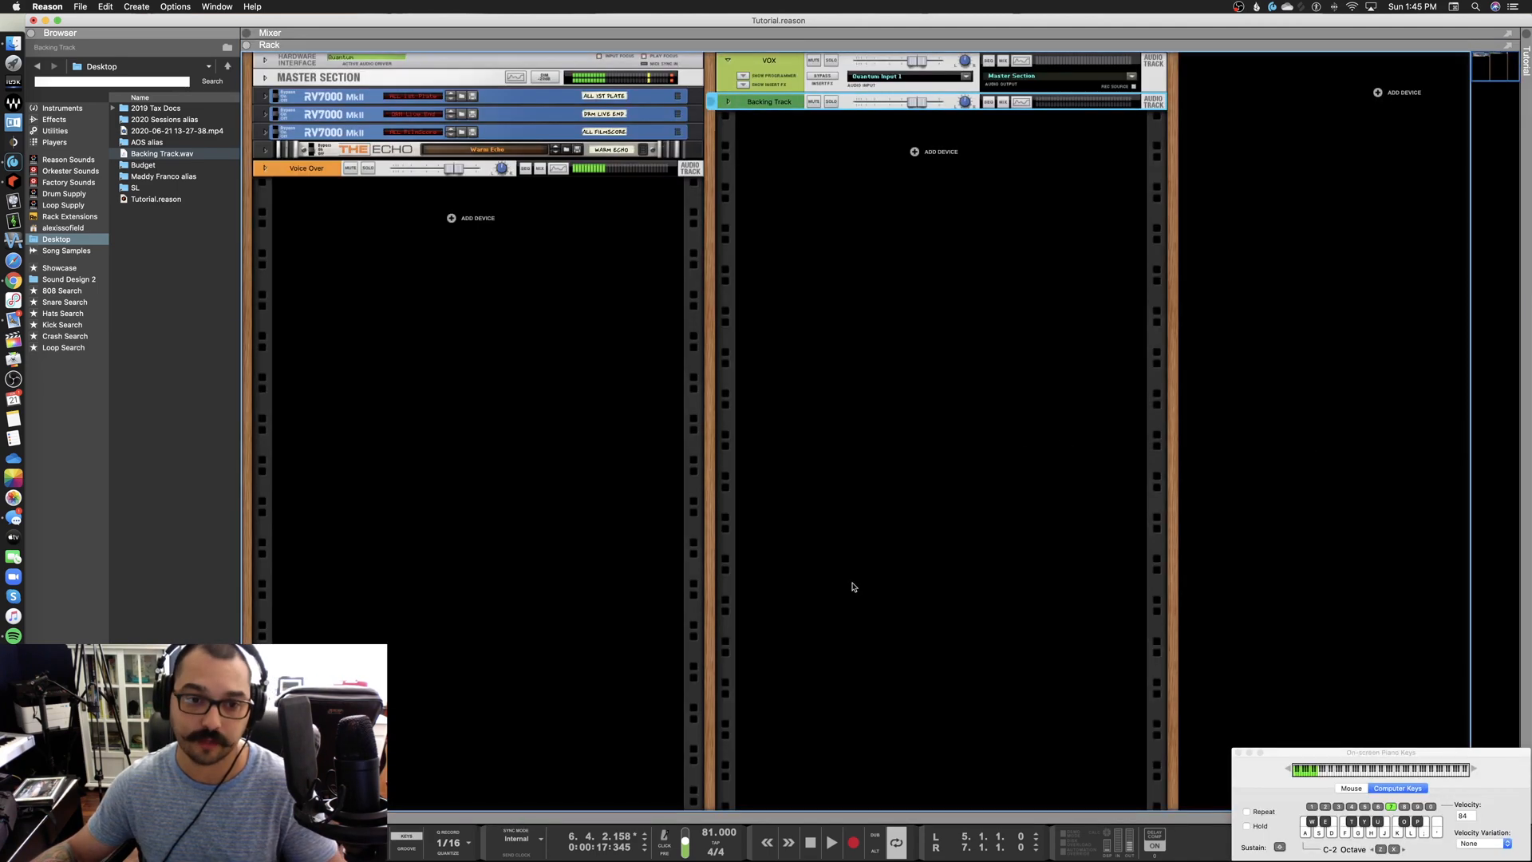
Show only the sequencer, enable monitoring on VOX and record a new vocal take from 4.3.1 up to the end of bar 6
key(F7)
click(340, 175)
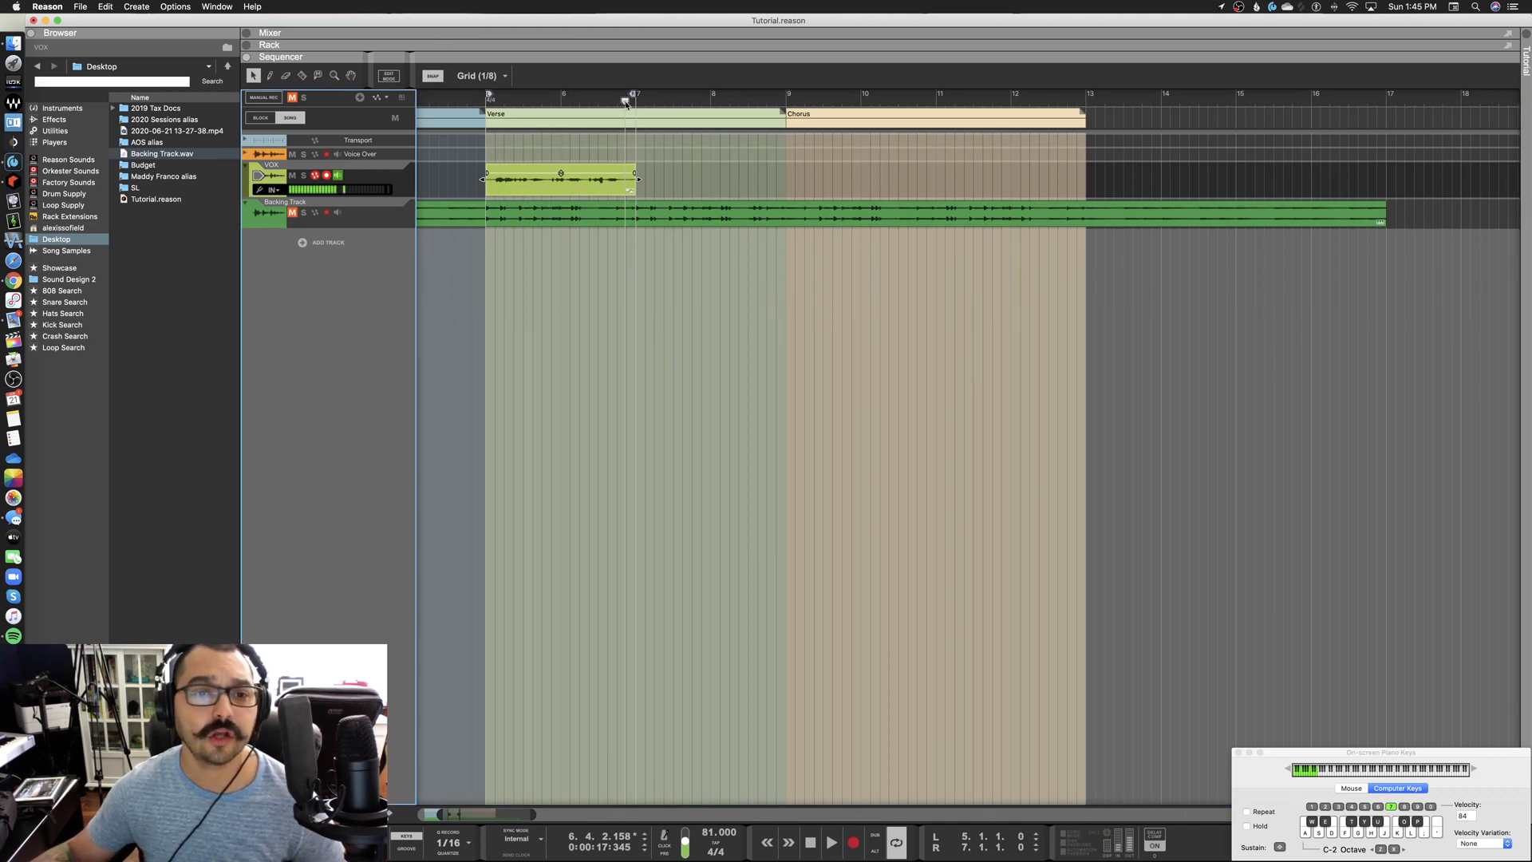
click(627, 102)
scroll(658, 121, left, 2)
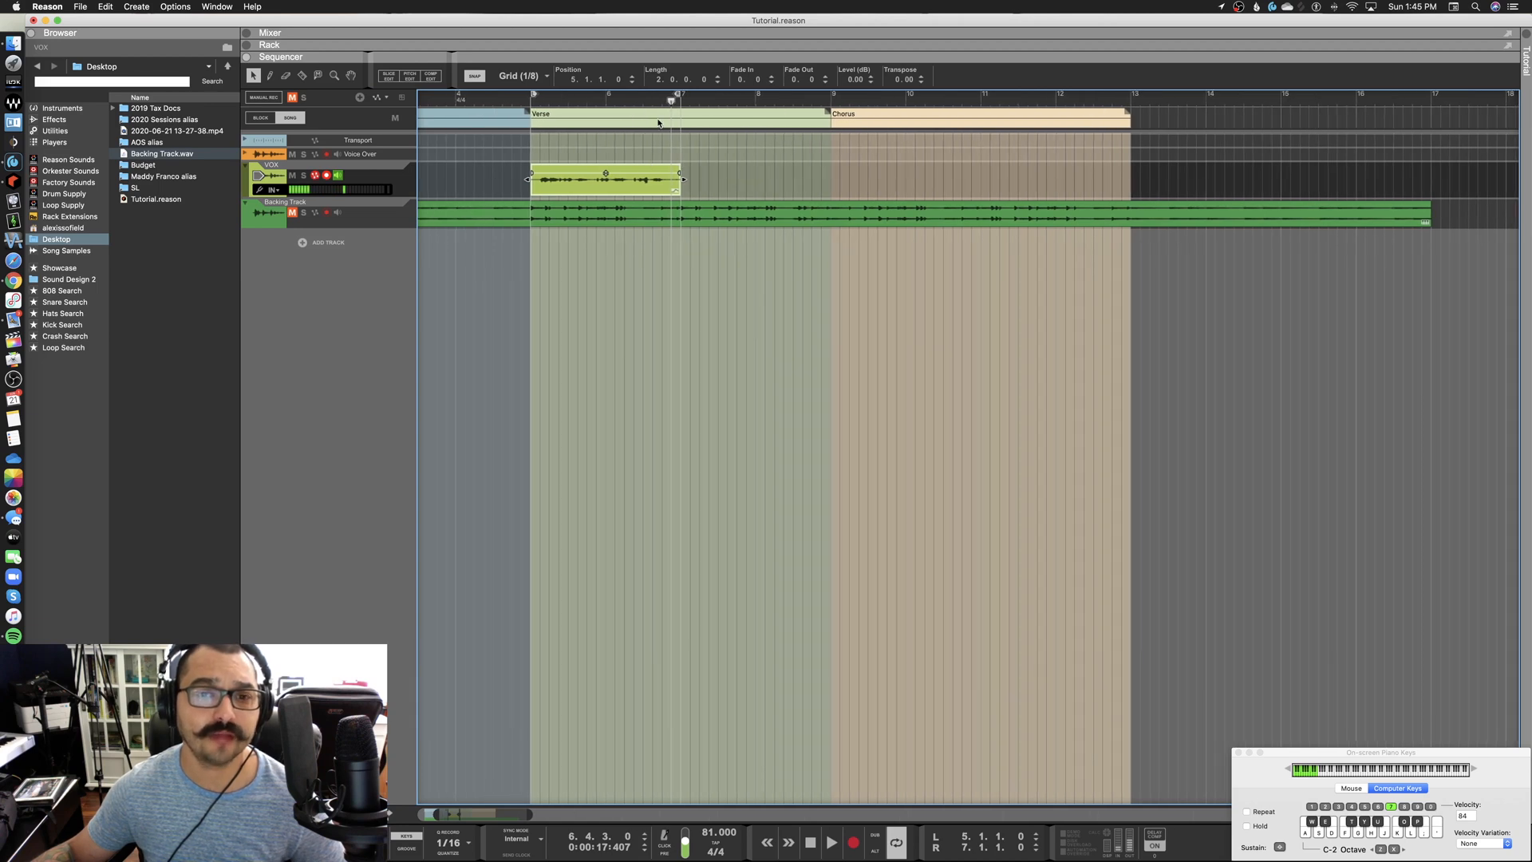
click(492, 99)
key(super+Return)
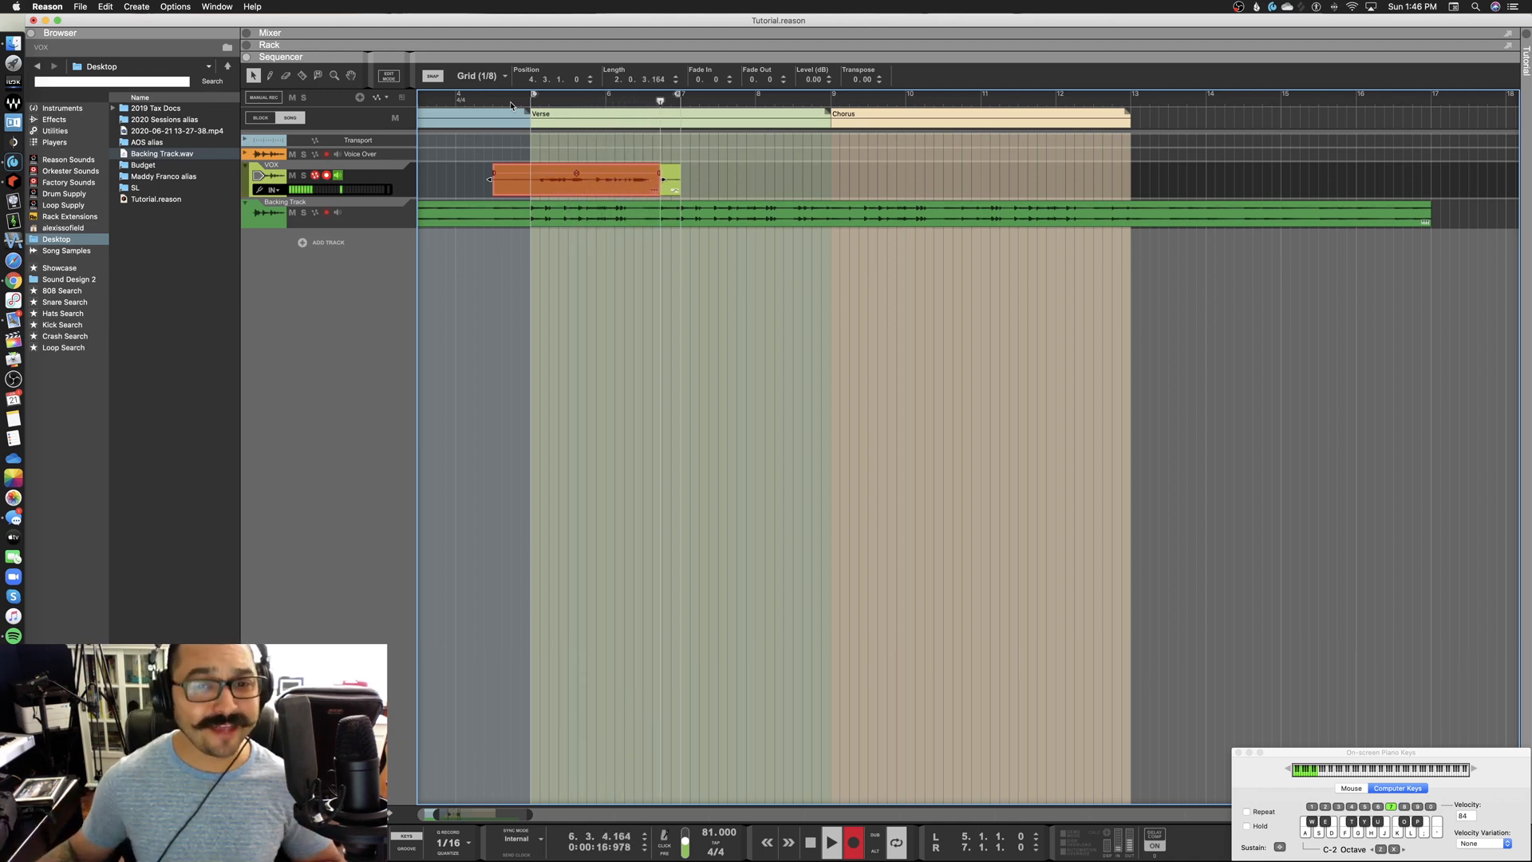
key(space)
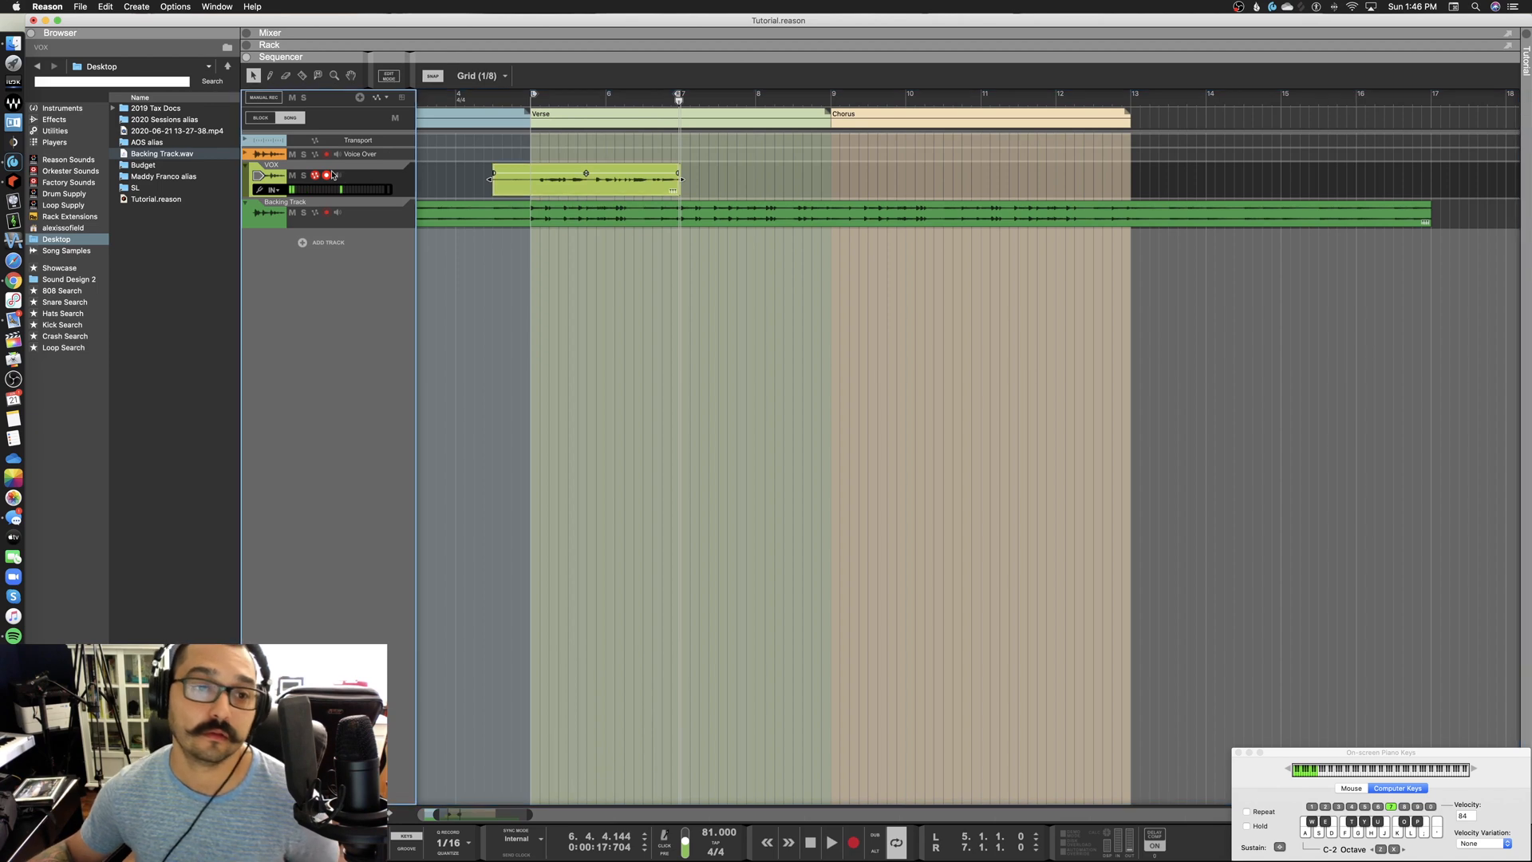
Turn off monitoring and record enable on the VOX track and mute the Backing Track
click(336, 171)
click(326, 175)
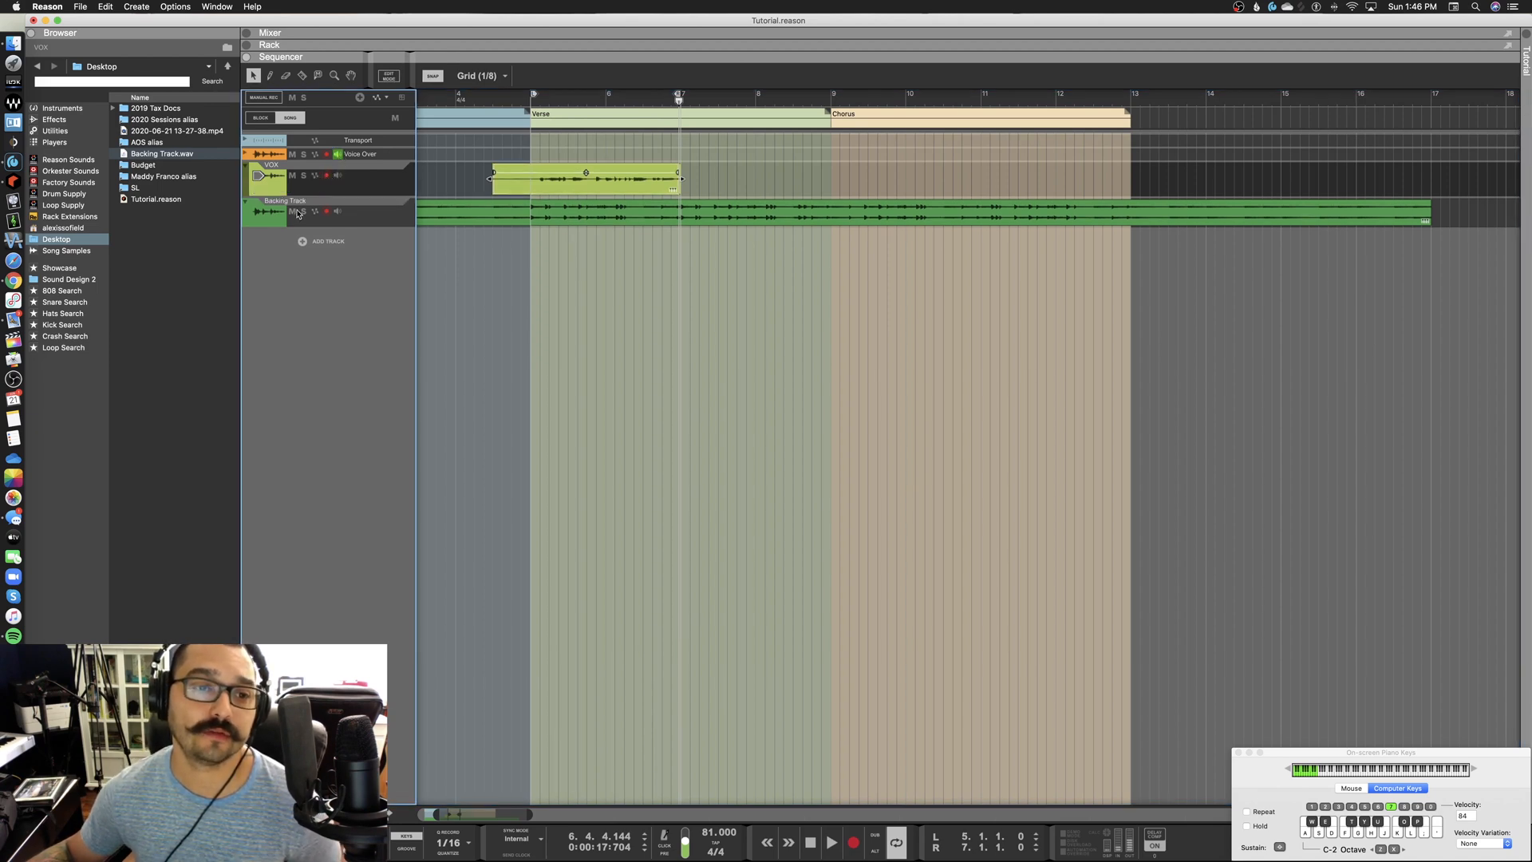
click(292, 211)
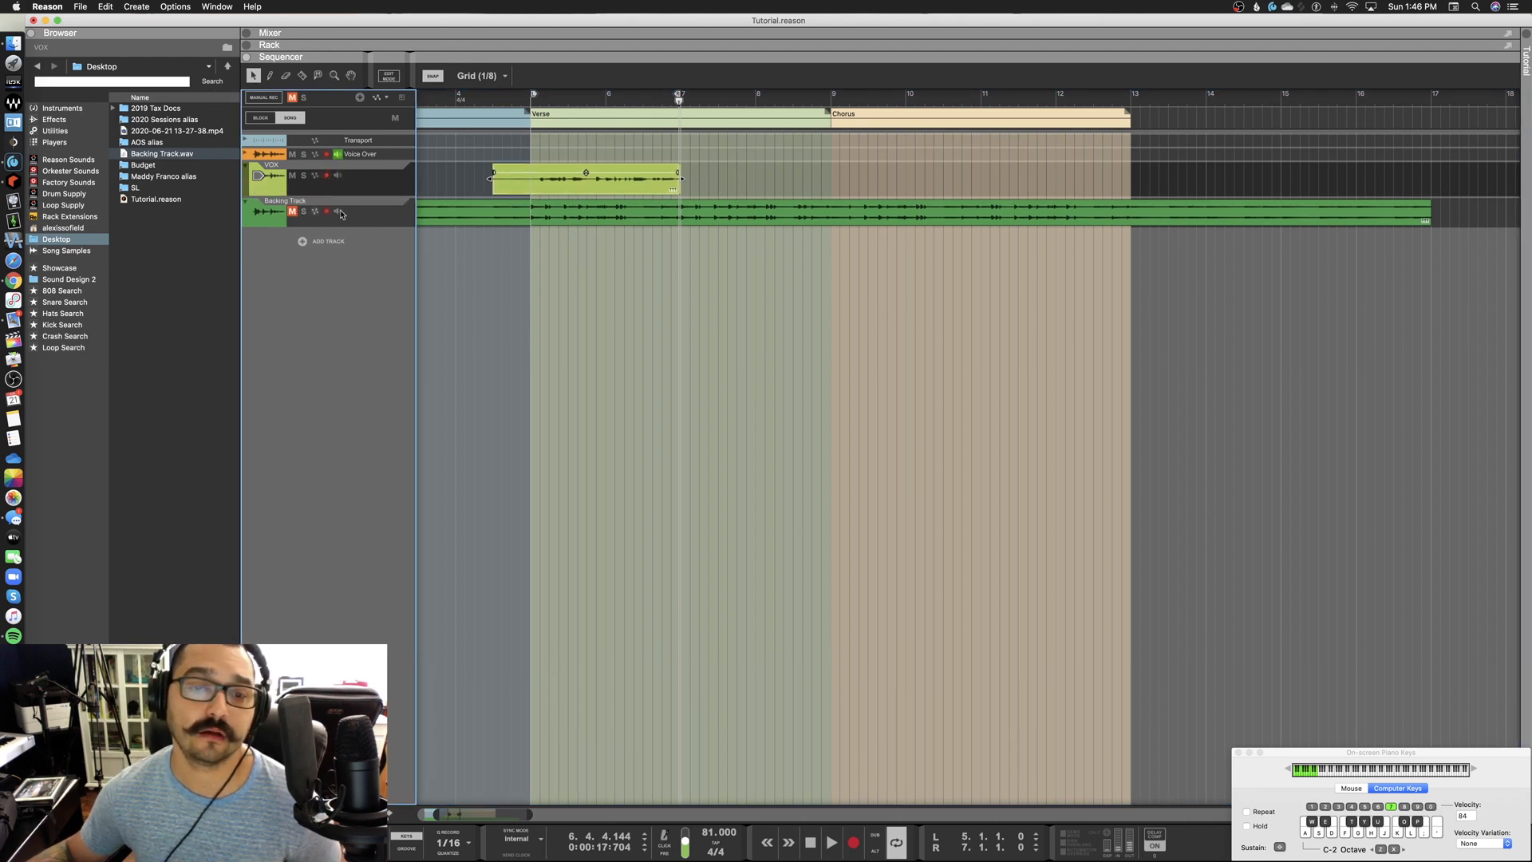
Open the new VOX clip in Comp Edit and enlarge its take lanes
double_click(584, 186)
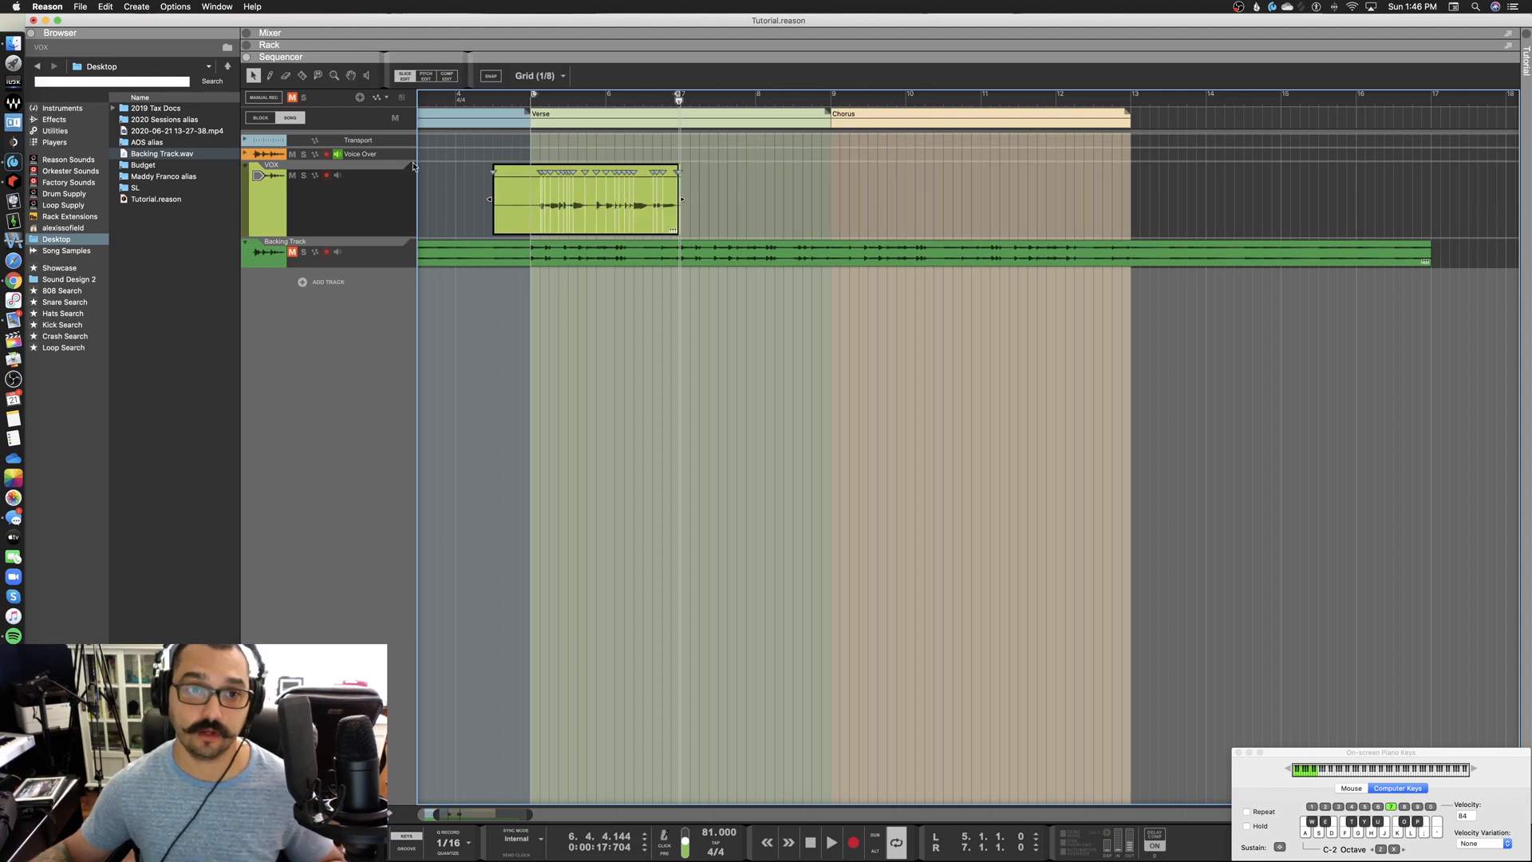
click(447, 76)
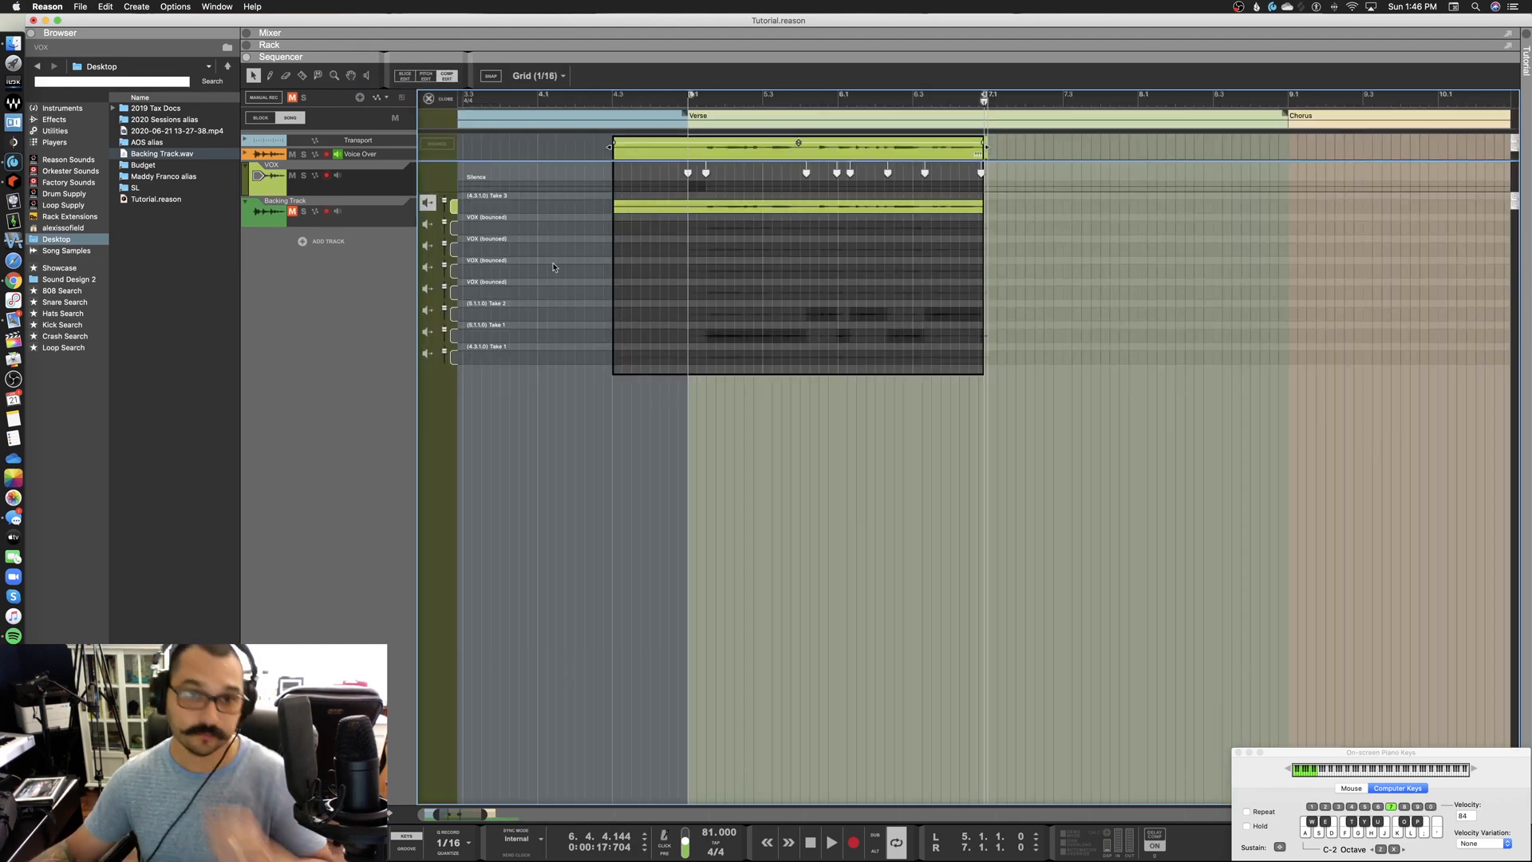
scroll(561, 384, up, 5)
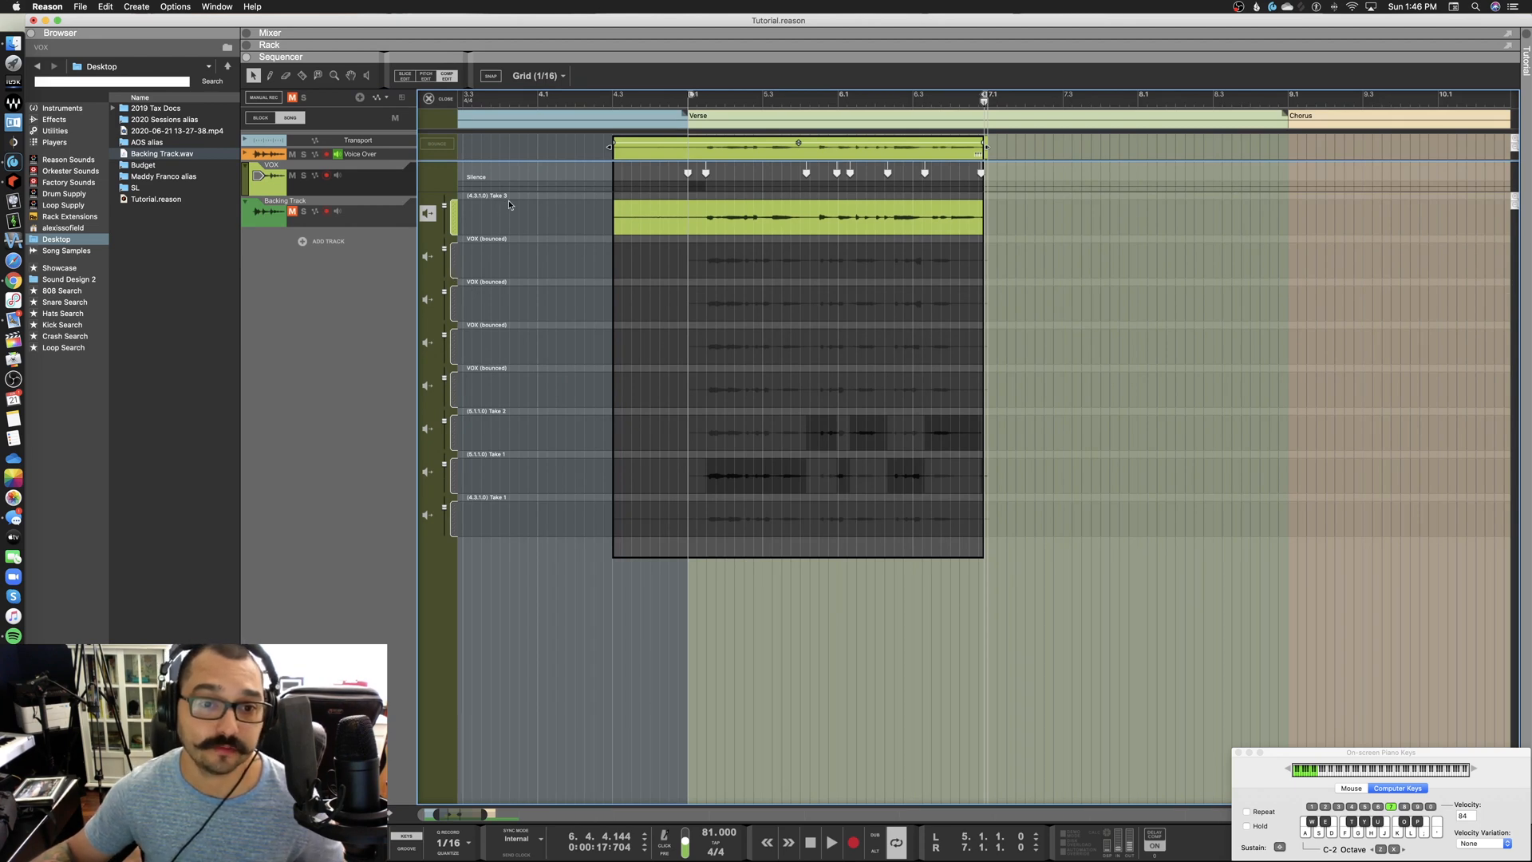
Switch to only the topmost bounced VOX take, switch to only Take 3, and return to the full comp
click(428, 260)
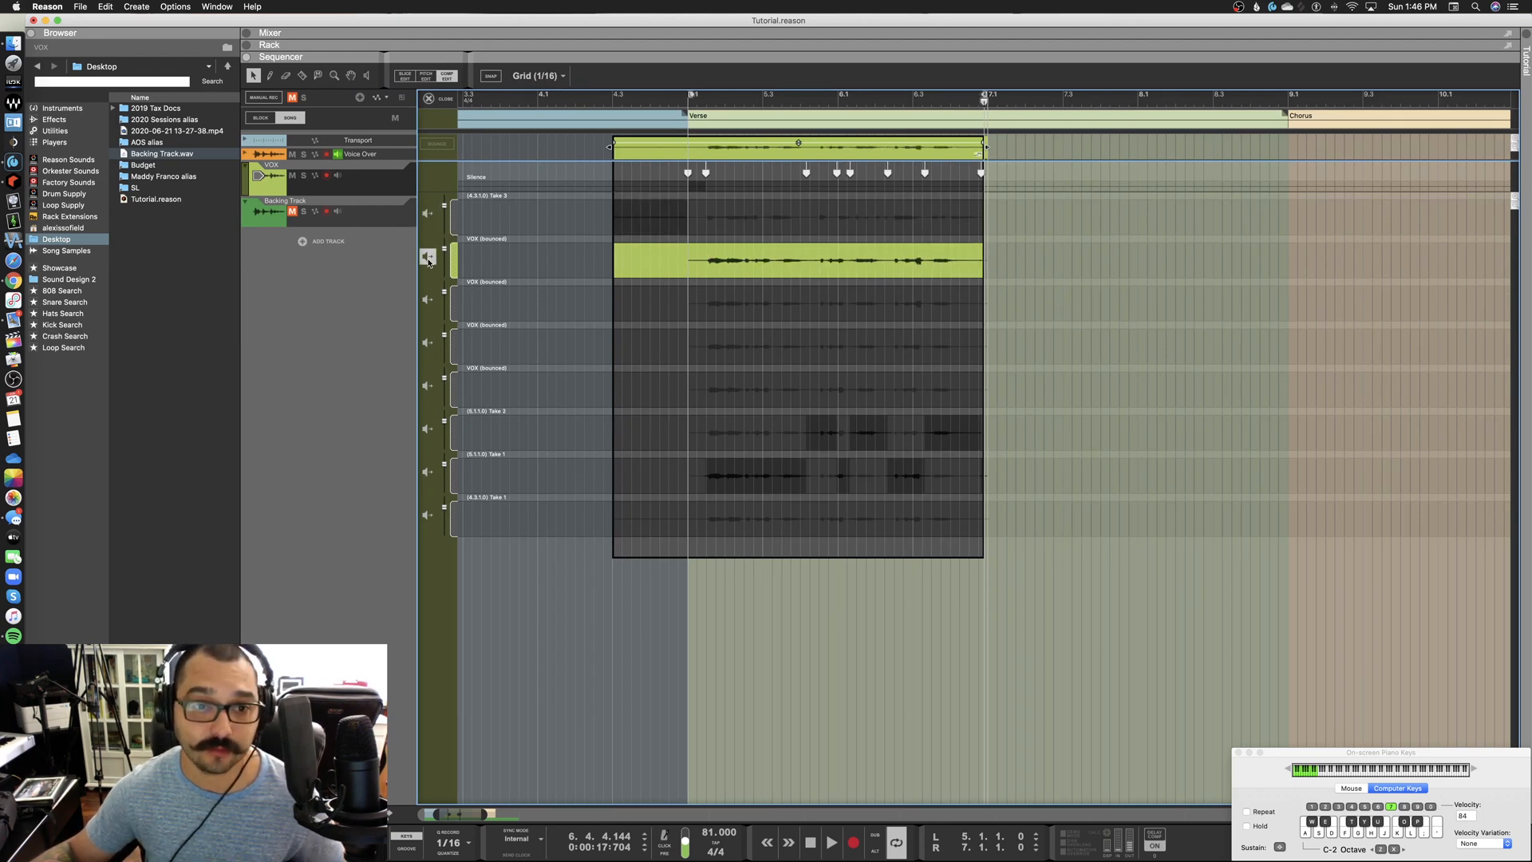
click(426, 218)
click(427, 218)
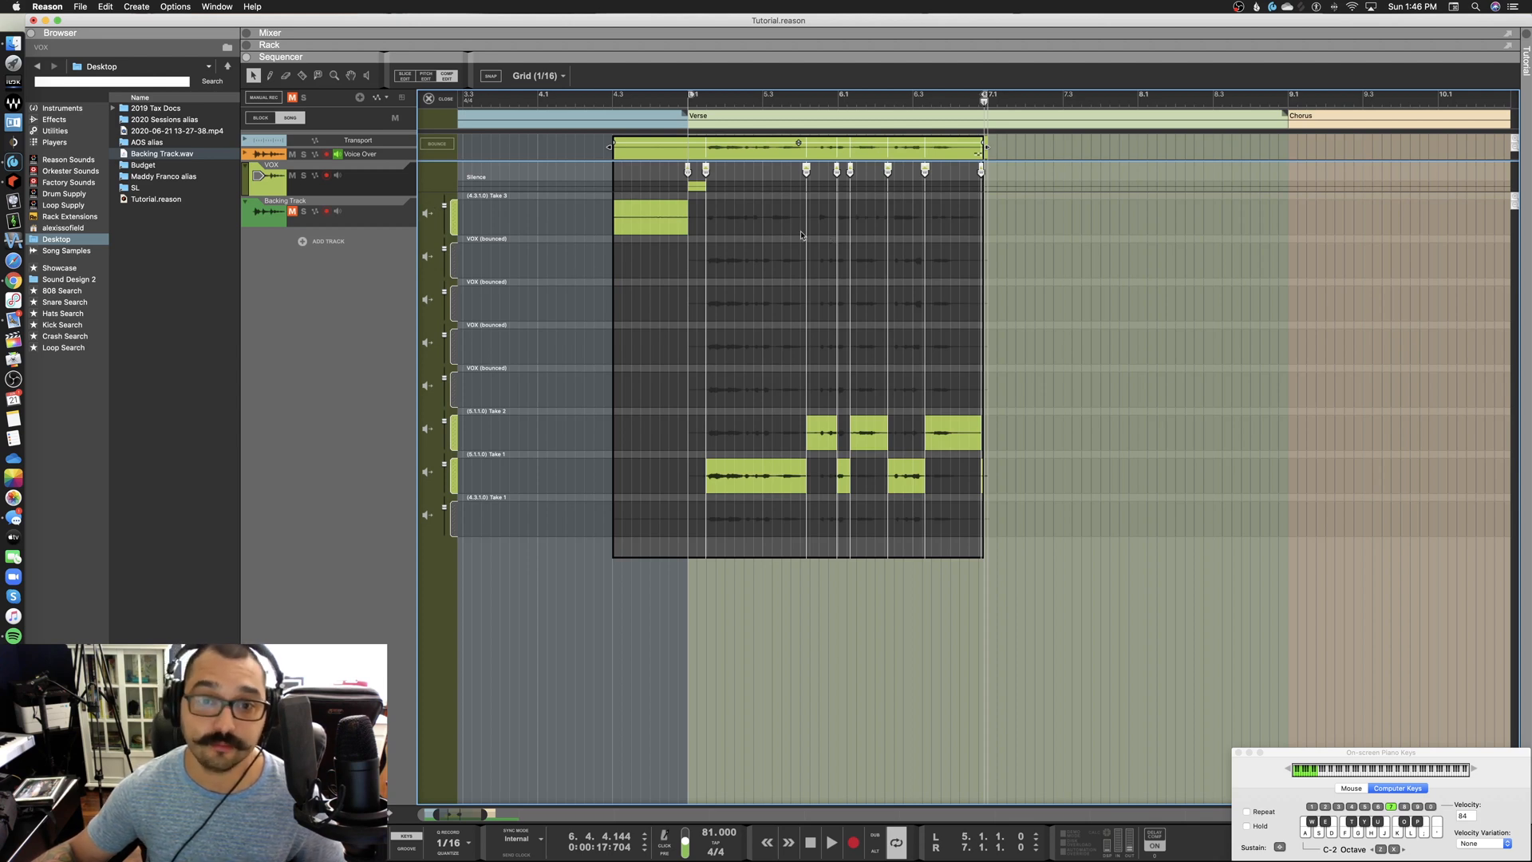
Use Take 3 for the comp's long first vocal phrase and for the segment starting just after 6.1
click(738, 226)
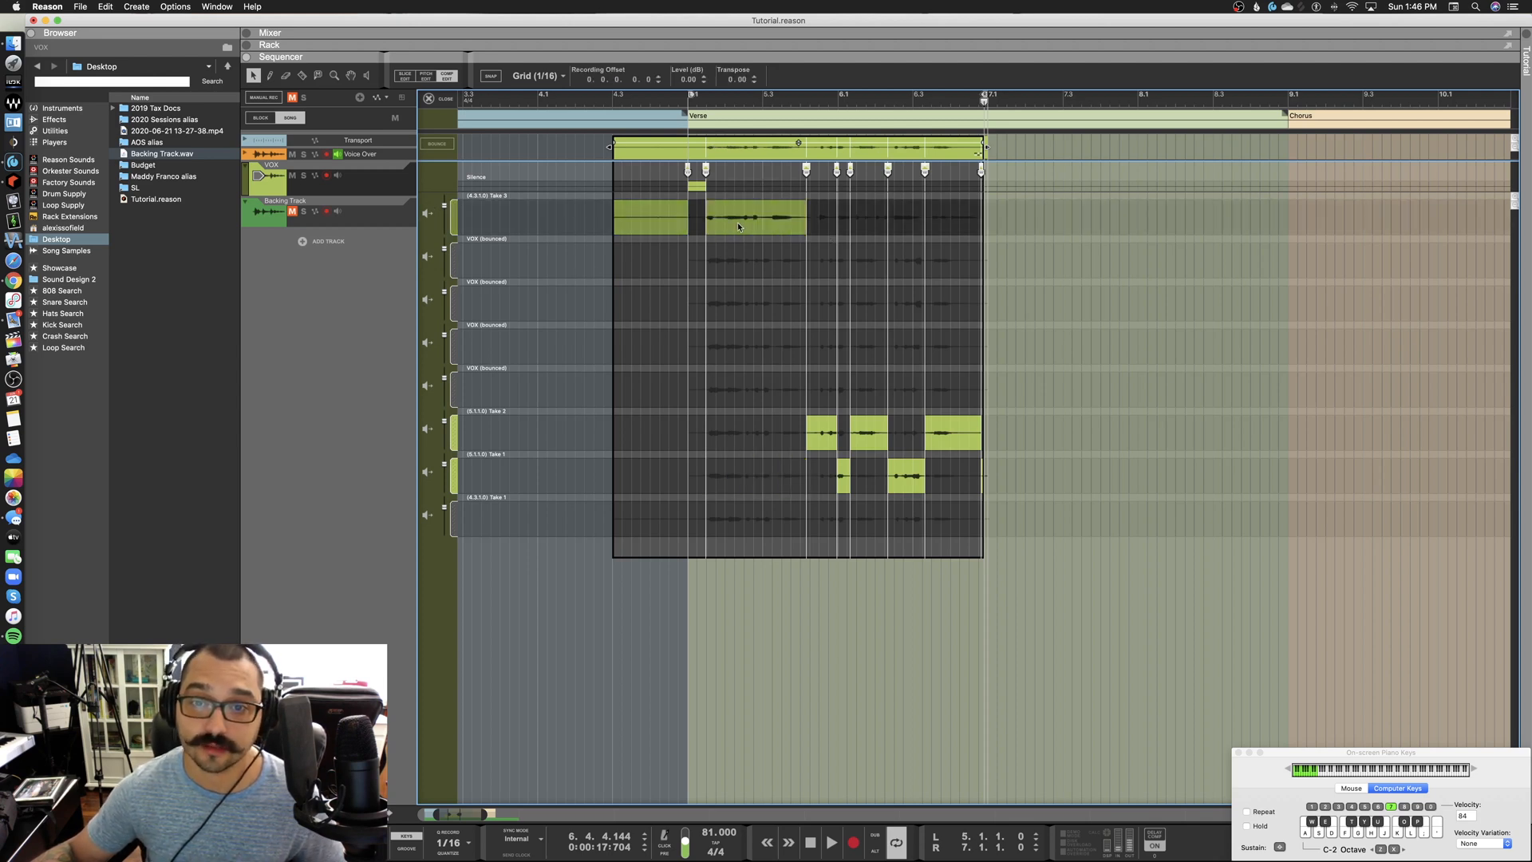
key(space)
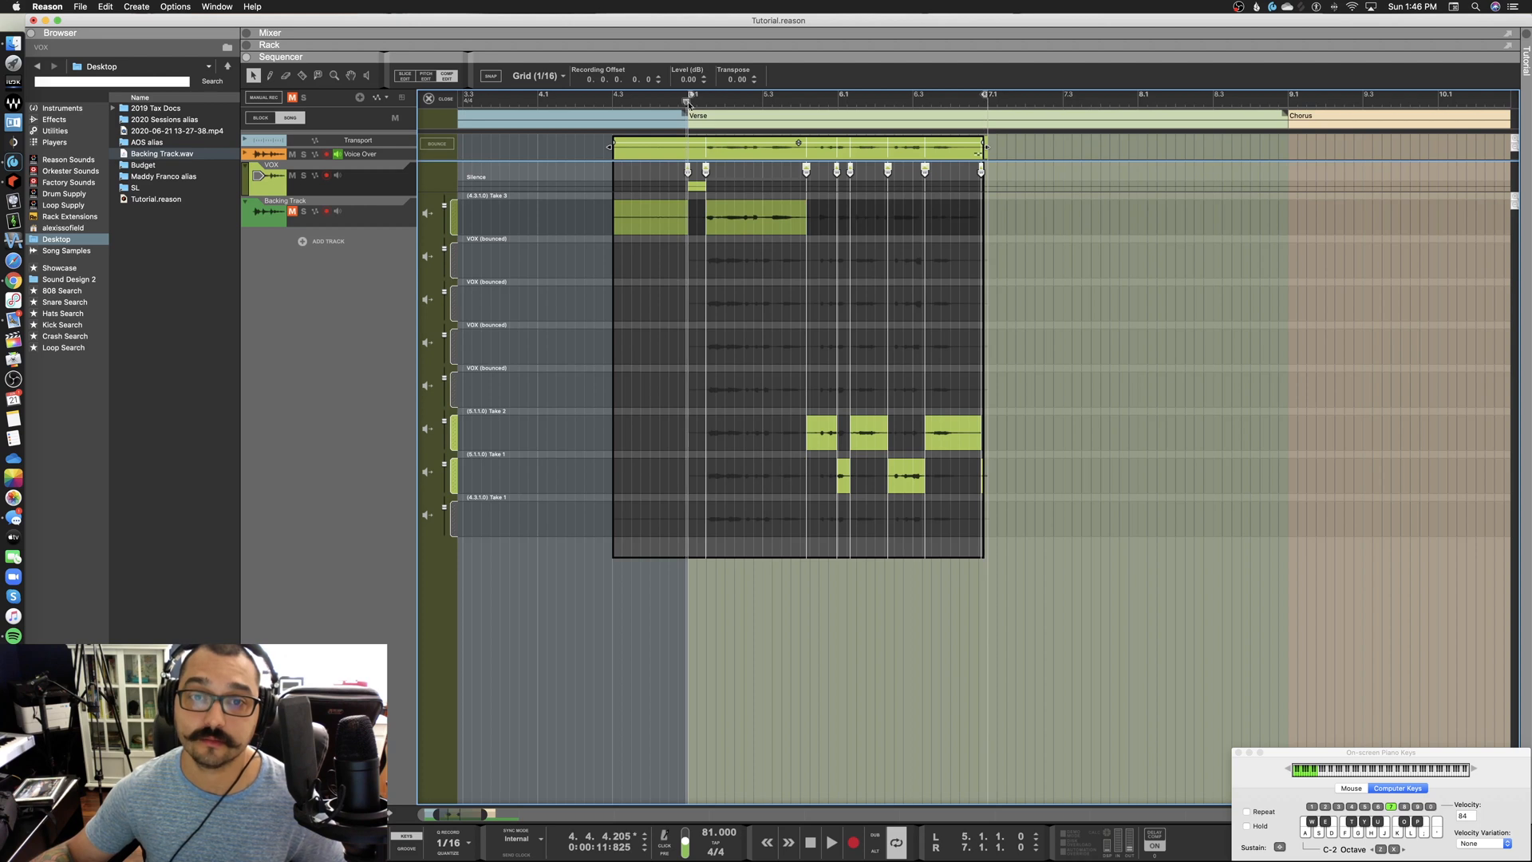
click(868, 228)
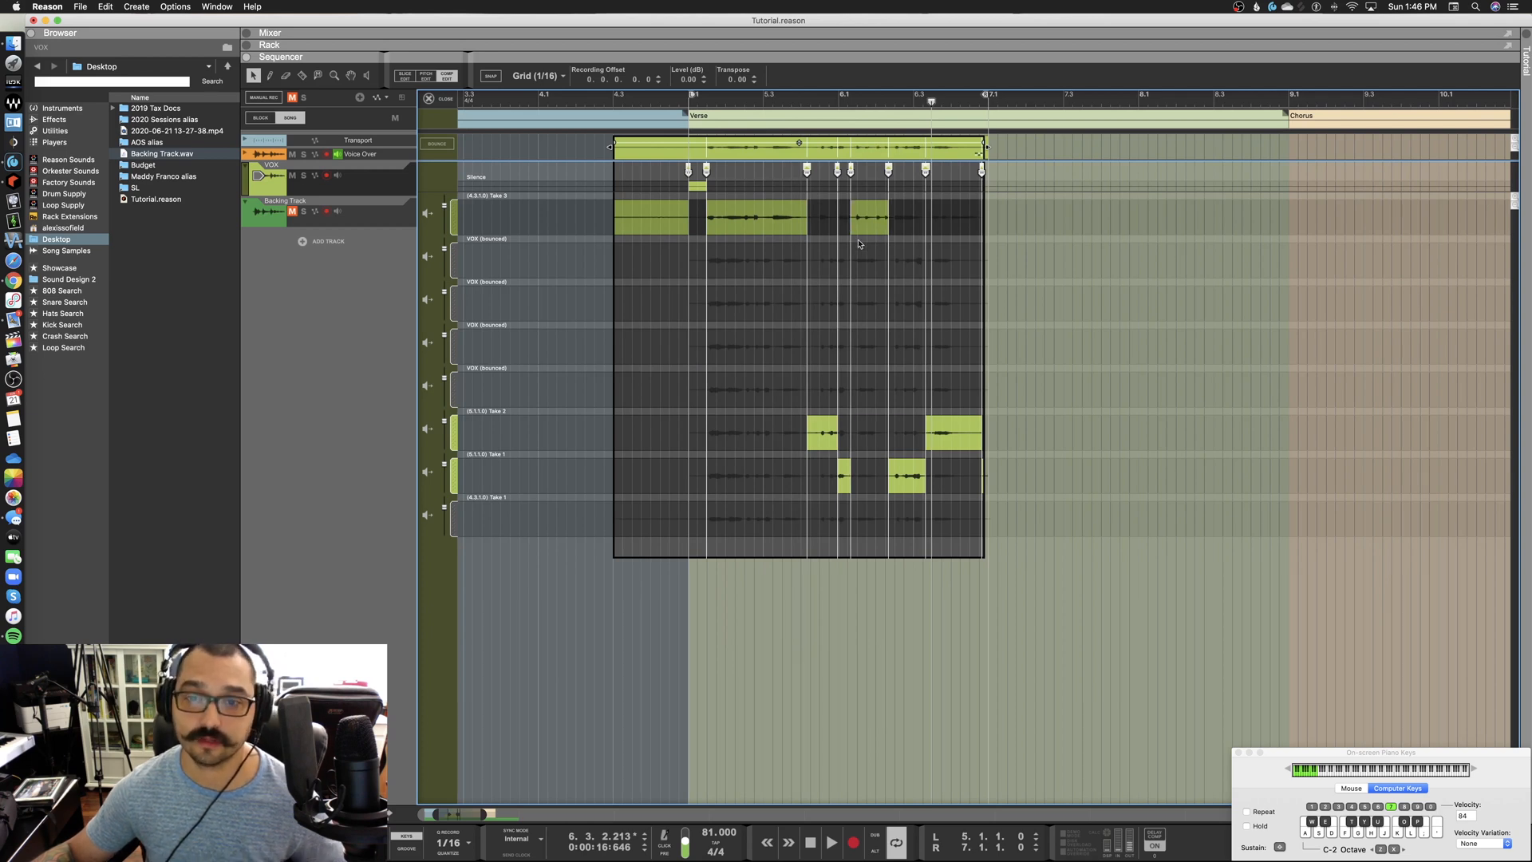
Play the comp from 5.1 and use Take 3 for the final long segment after 6.3
click(689, 104)
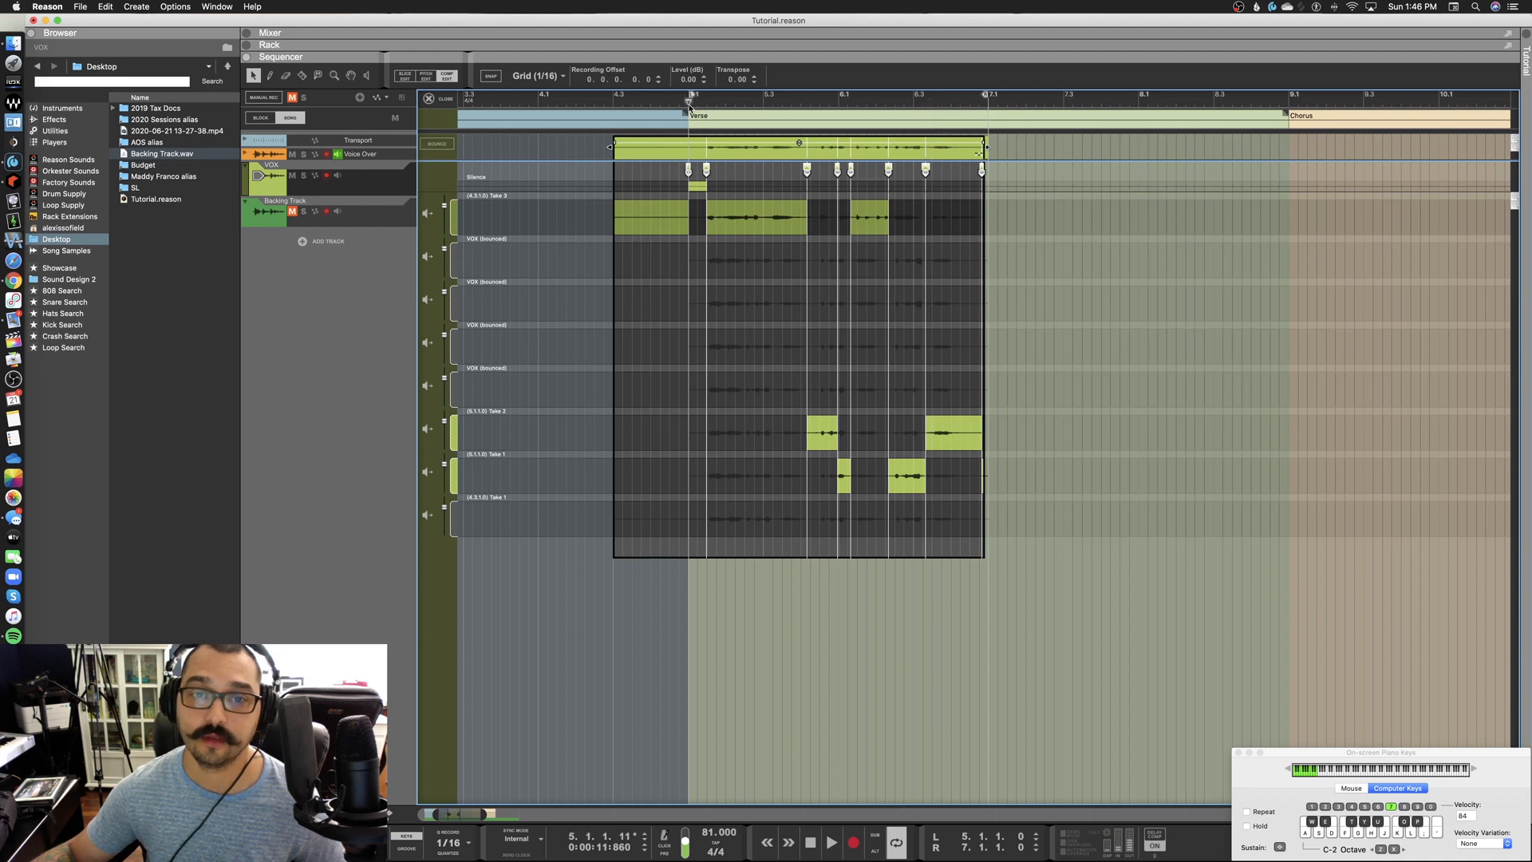
key(space)
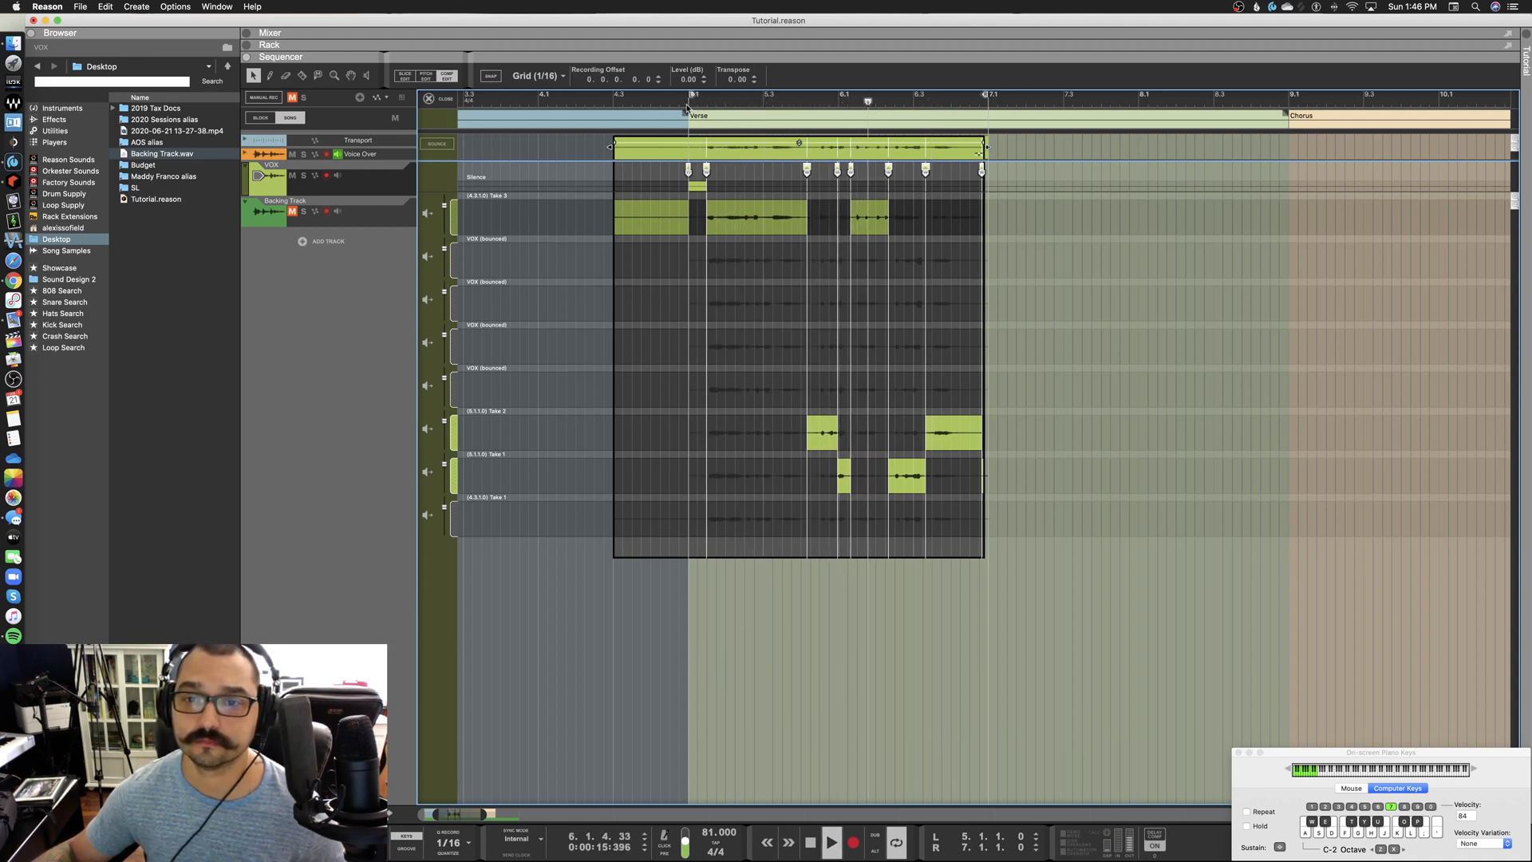
key(space)
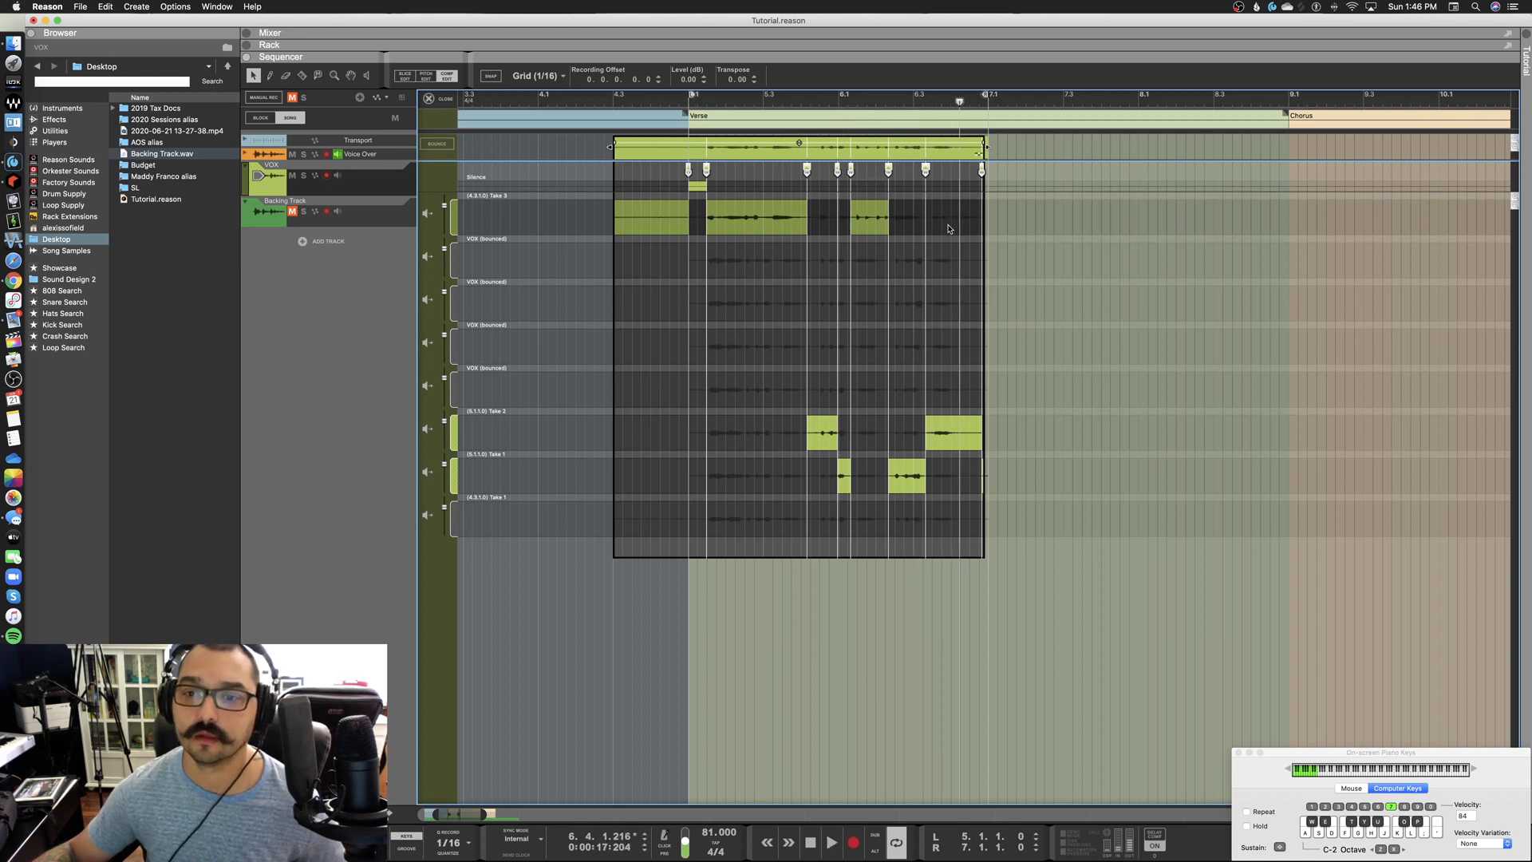
click(947, 226)
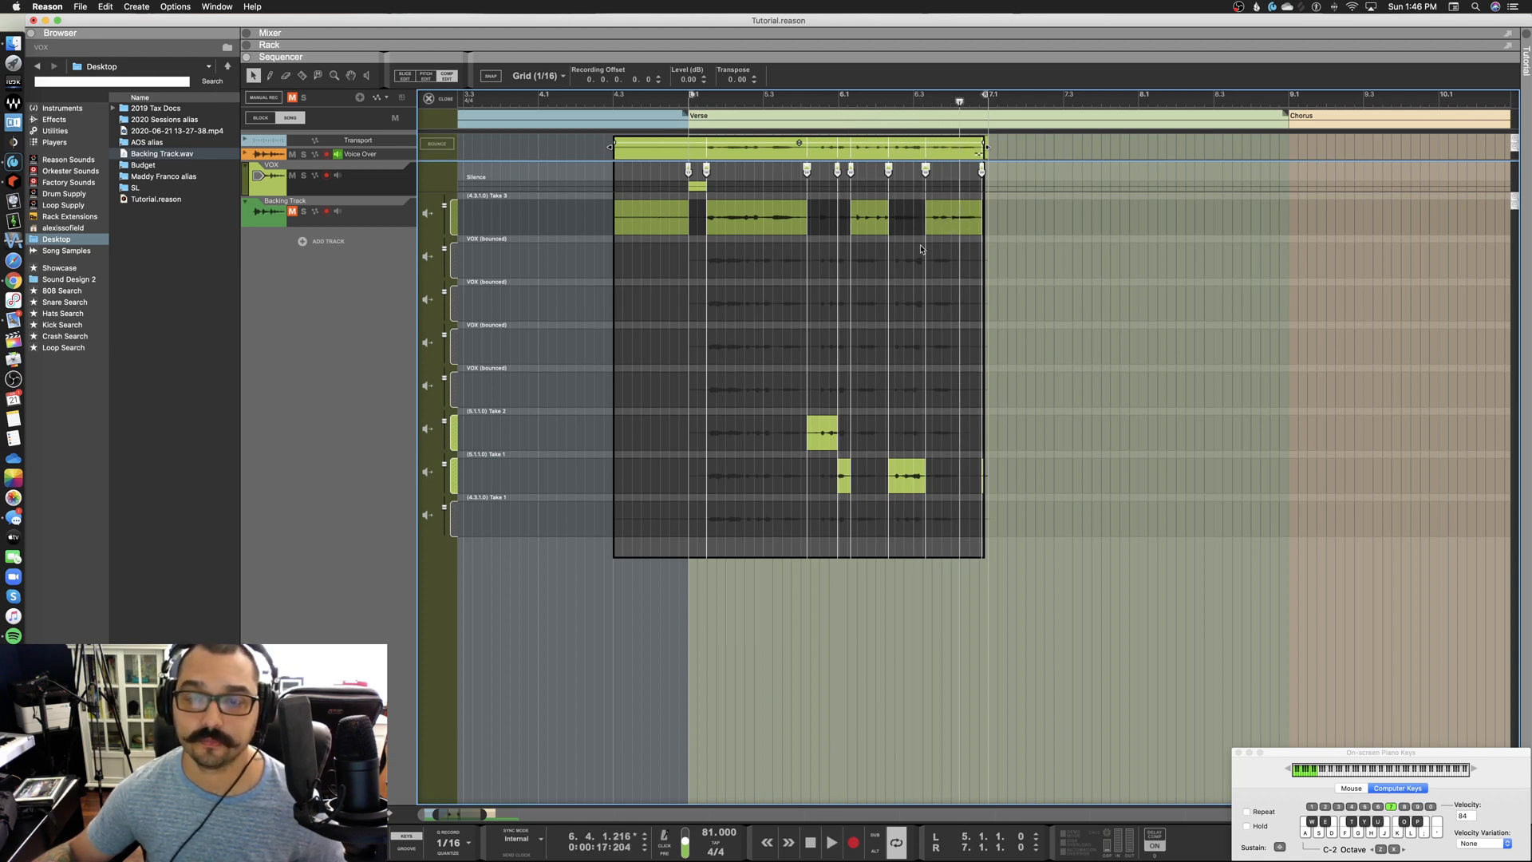
Play back the revised comp from the start of the verse and close the comp editor
key(space)
click(697, 104)
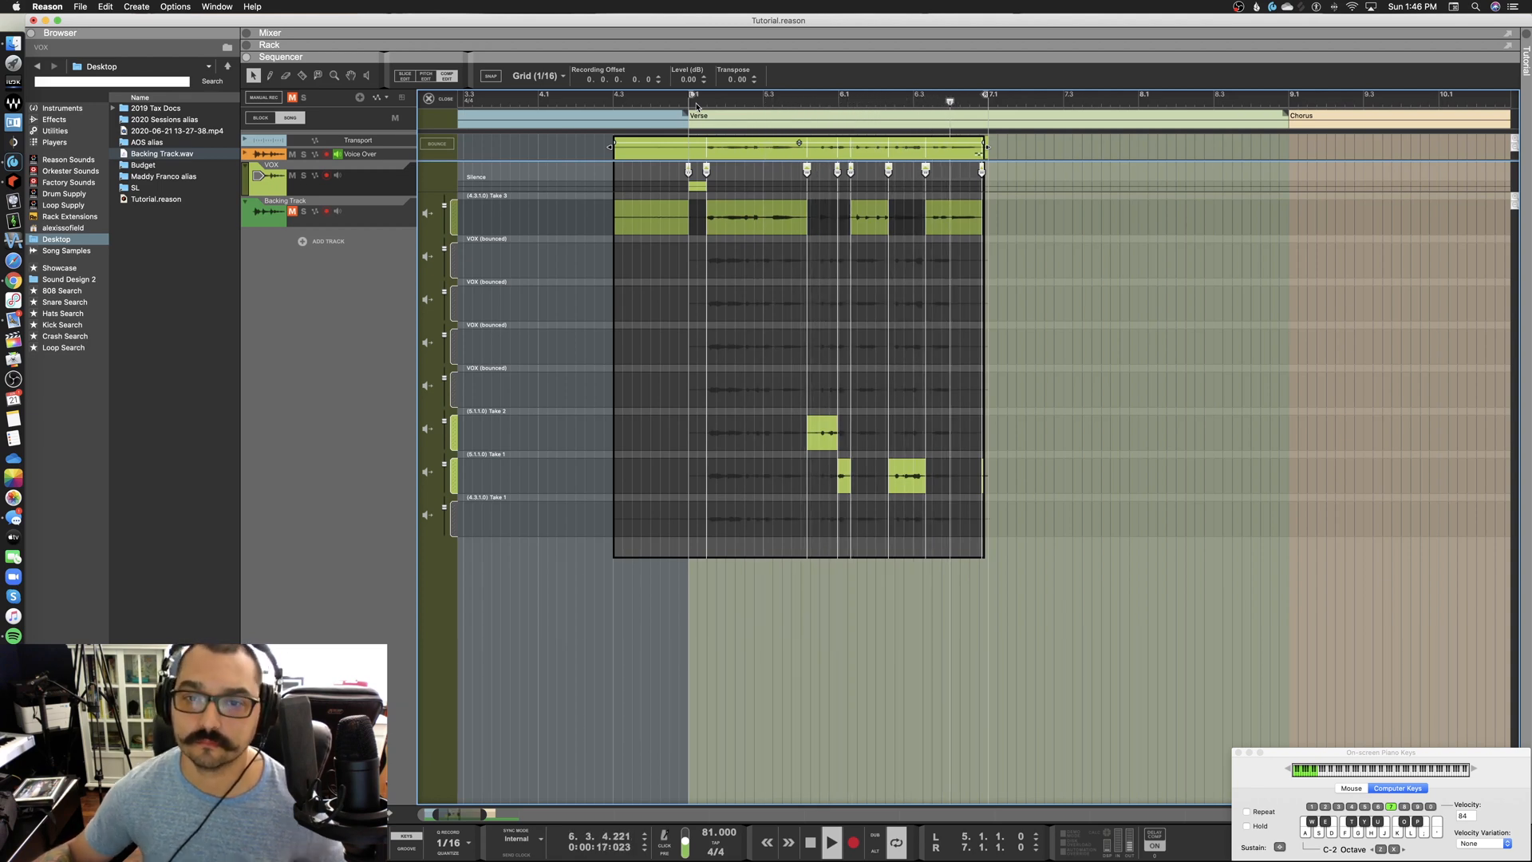
click(429, 99)
key(space)
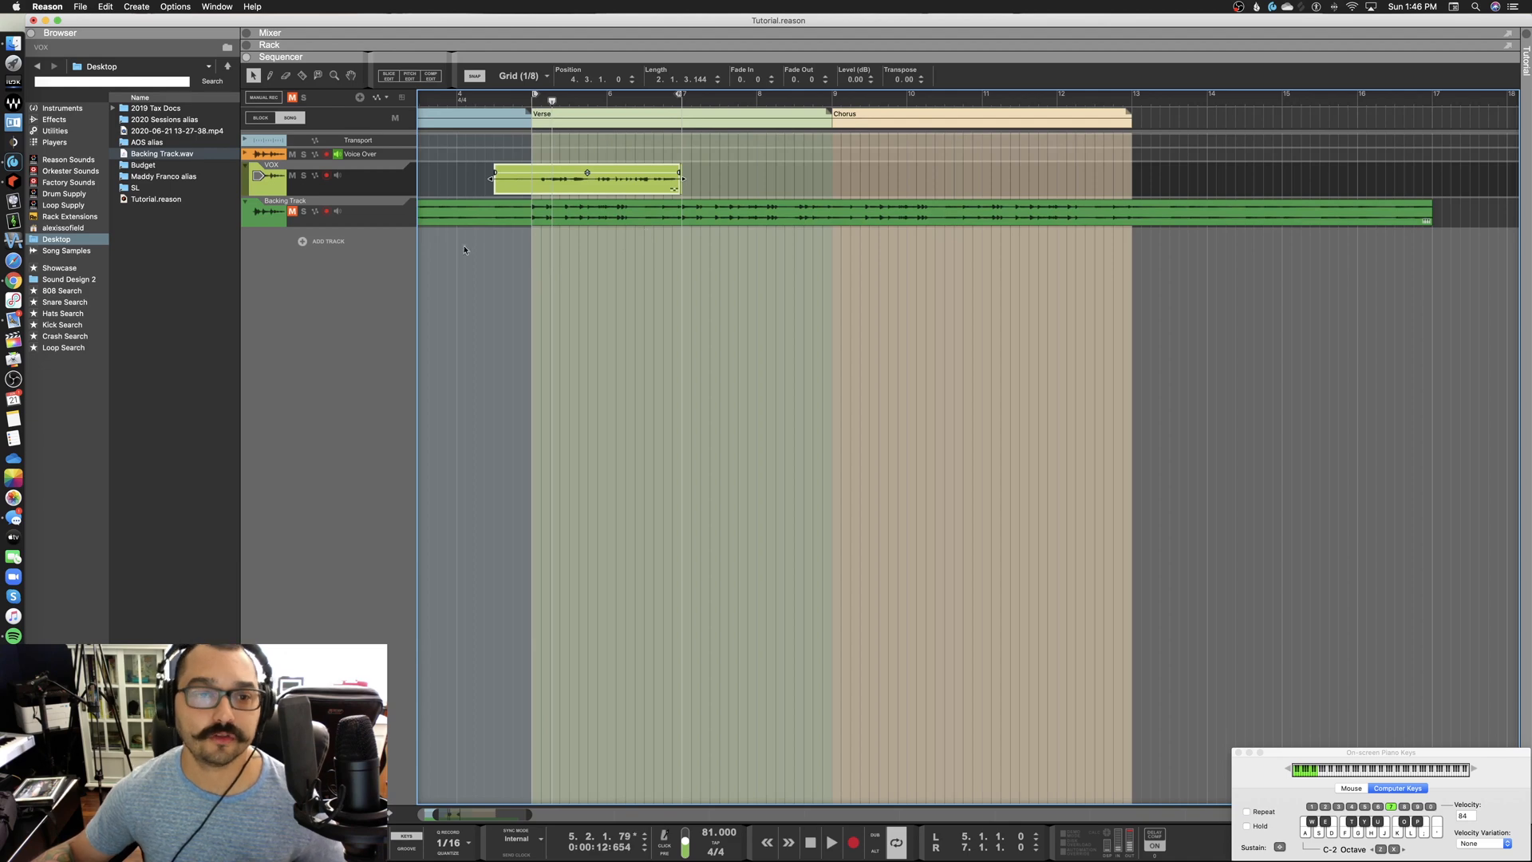
Open the comped VOX clip in Pitch Edit and play it from 5.1
click(410, 75)
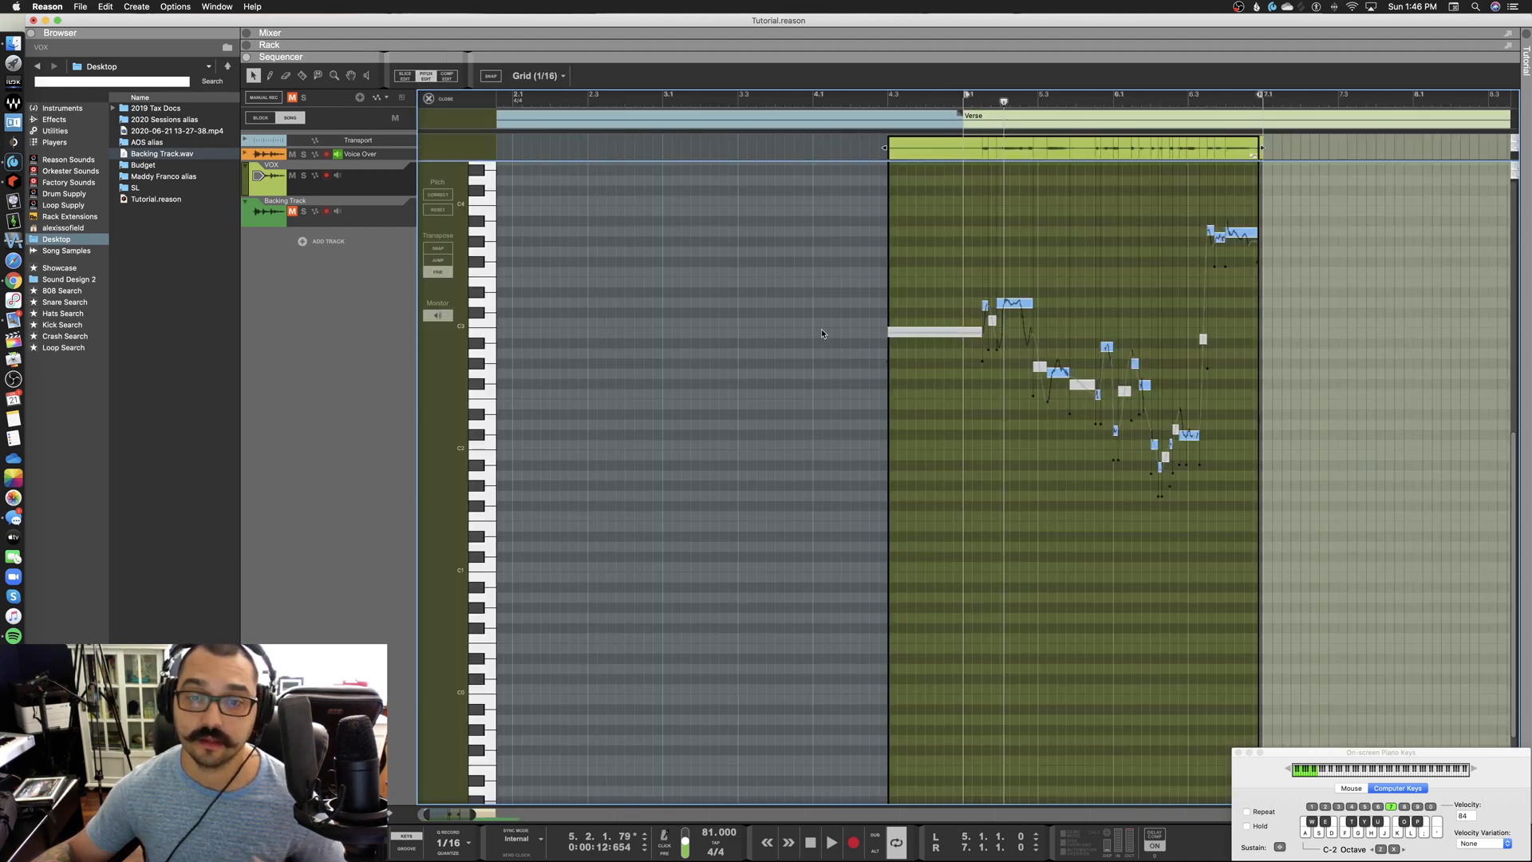
click(965, 110)
key(space)
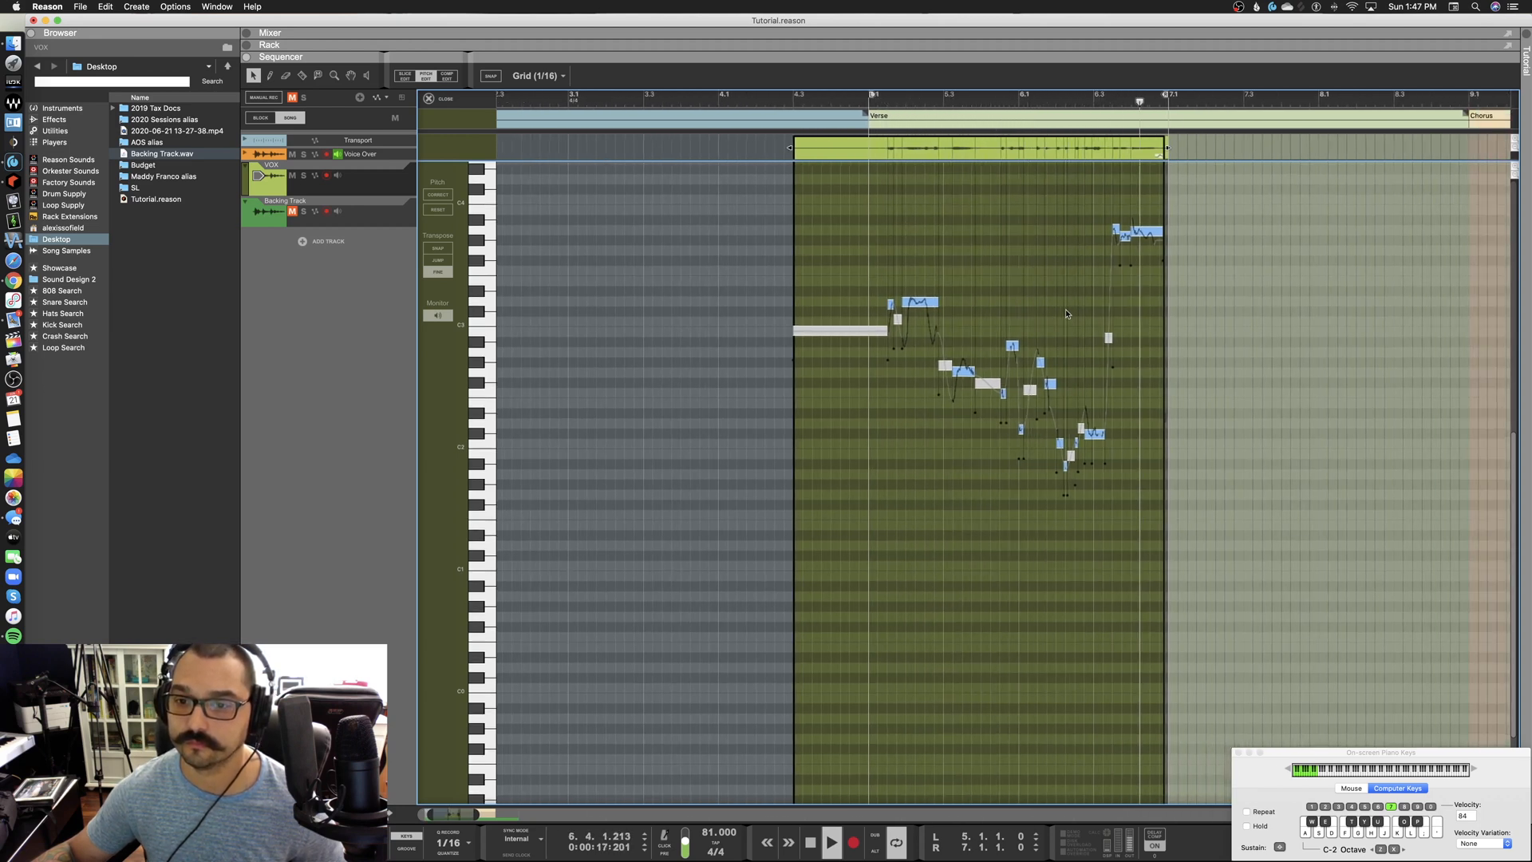
key(space)
scroll(947, 274, right, 2)
Audition the long D3 note starting at 5.1.4.136 twice and the next voiced note once
key(super+a)
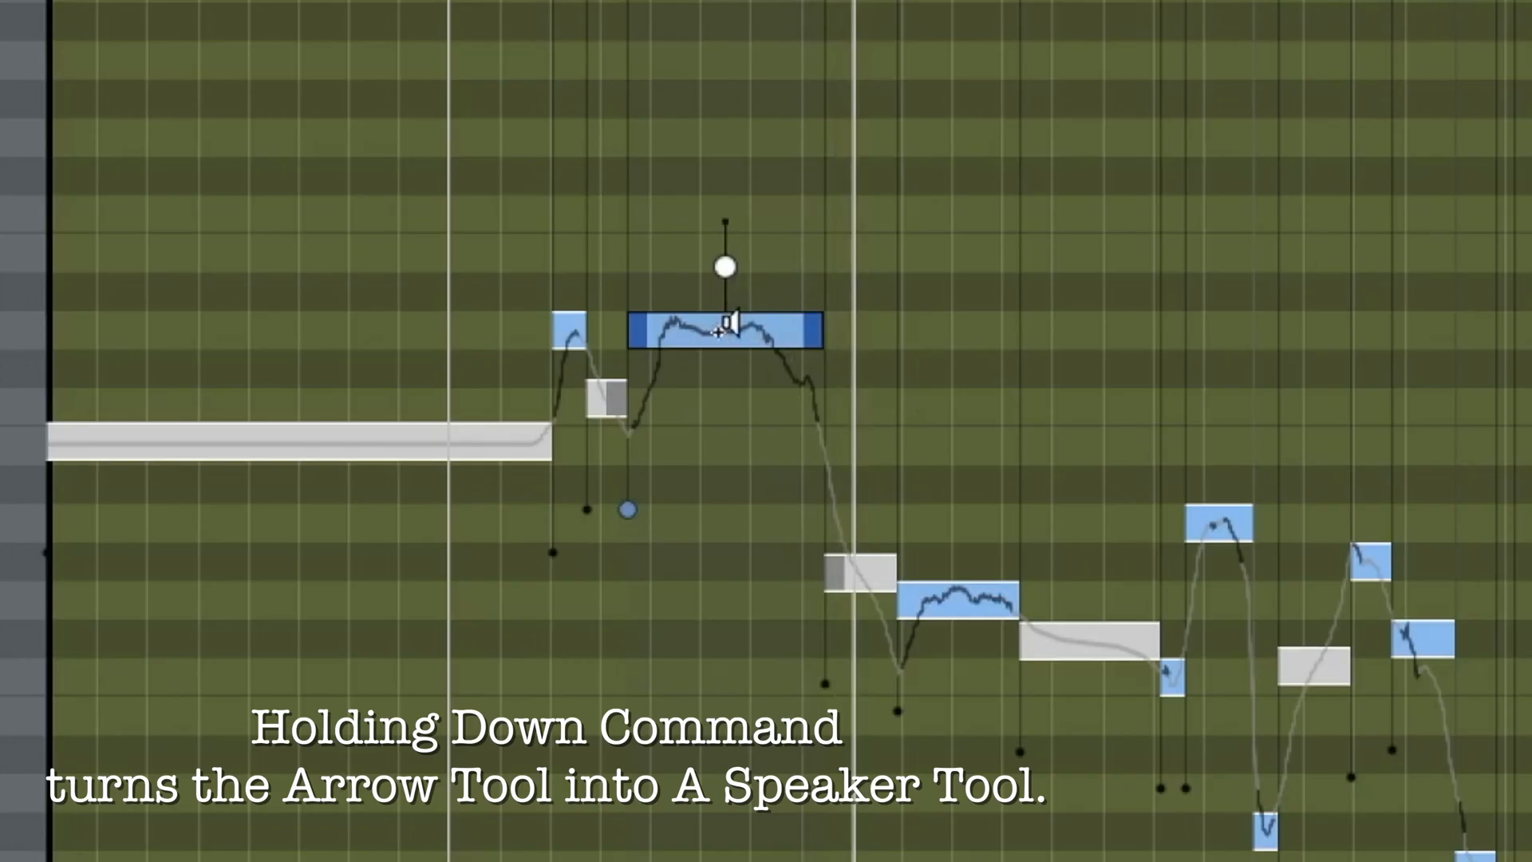
super+click(718, 332)
super+click(718, 332)
super+click(973, 594)
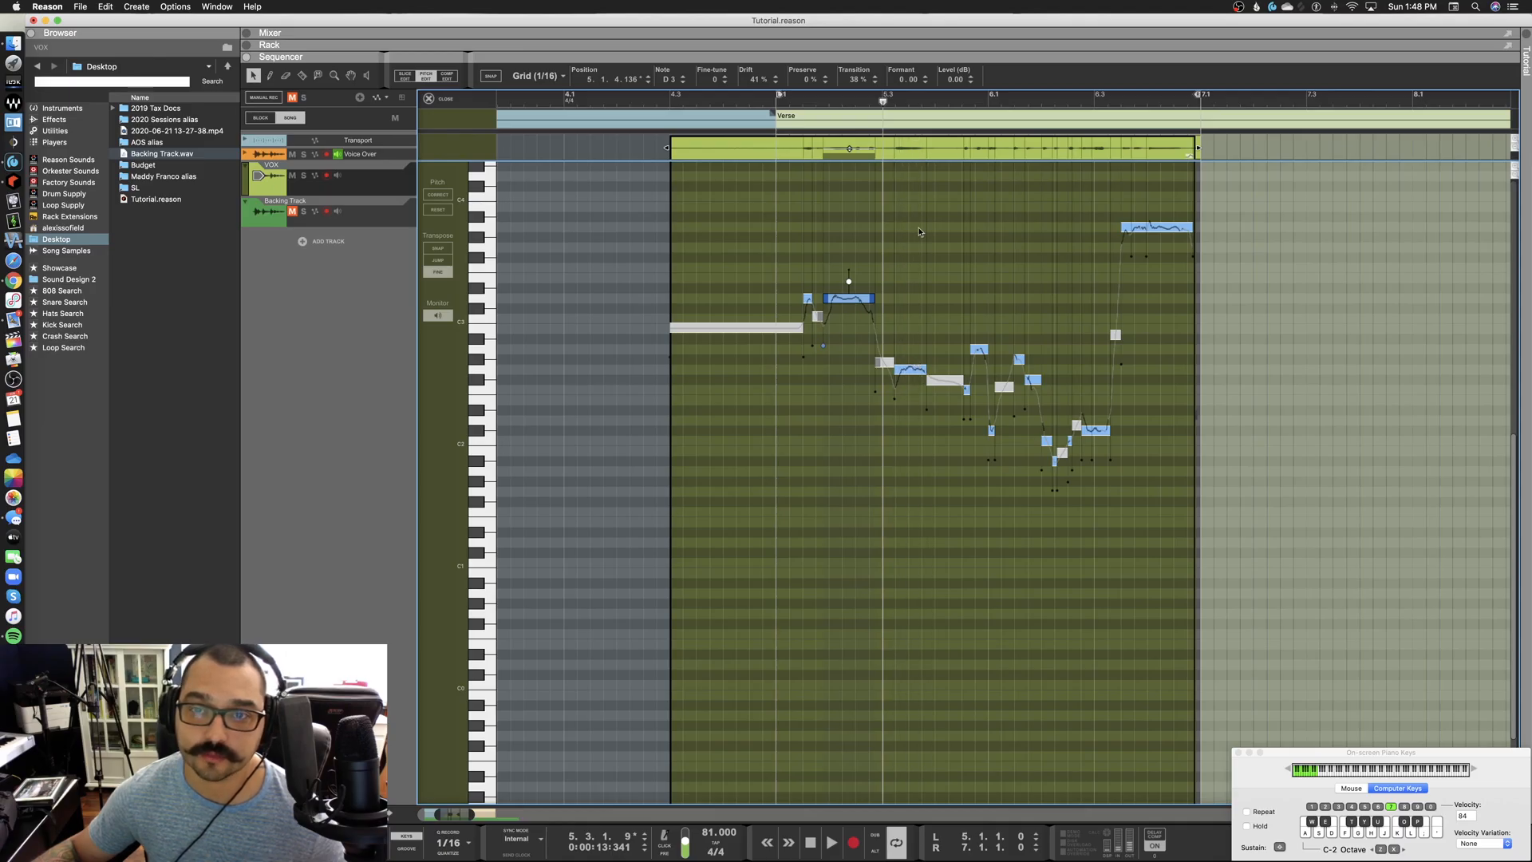
Audition several voiced notes after the long D3 note, concentrating on the G2 note at 5.3.1.222
drag(883, 105, 956, 104)
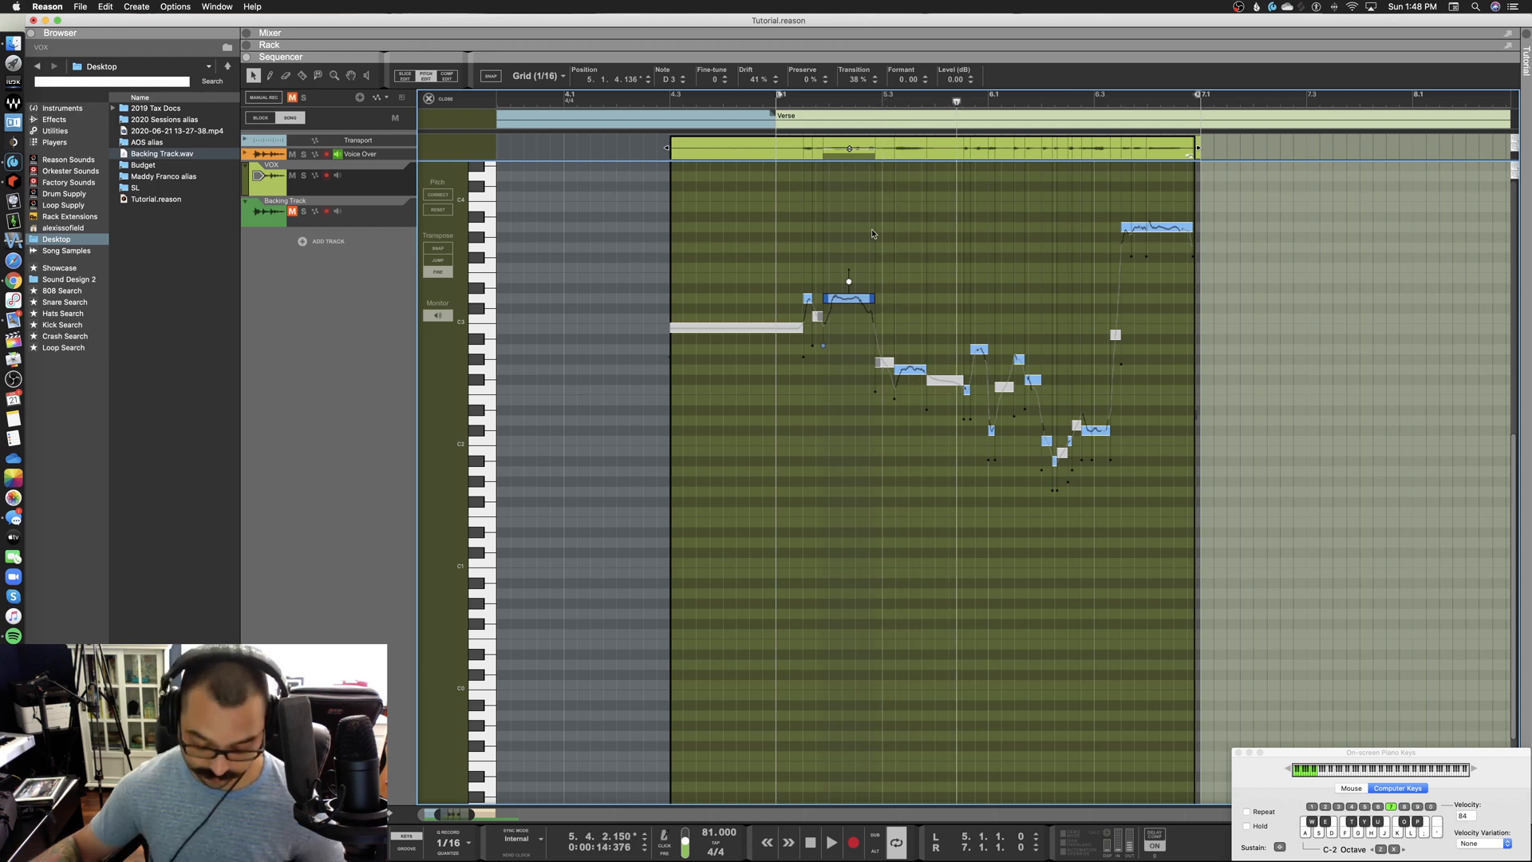
scroll(875, 237, up, 3)
super+click(929, 369)
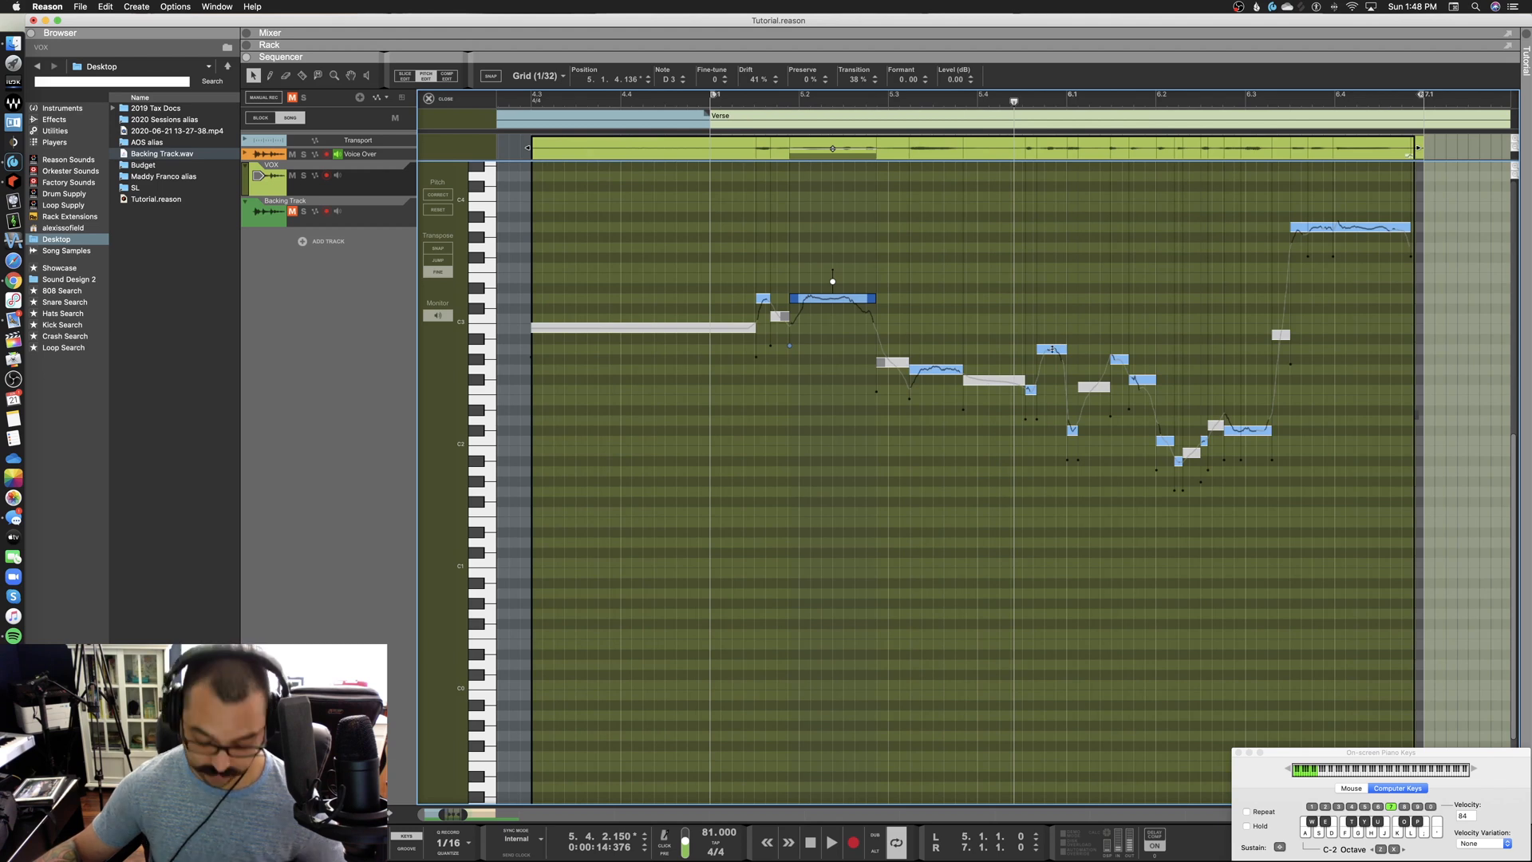
super+click(1055, 348)
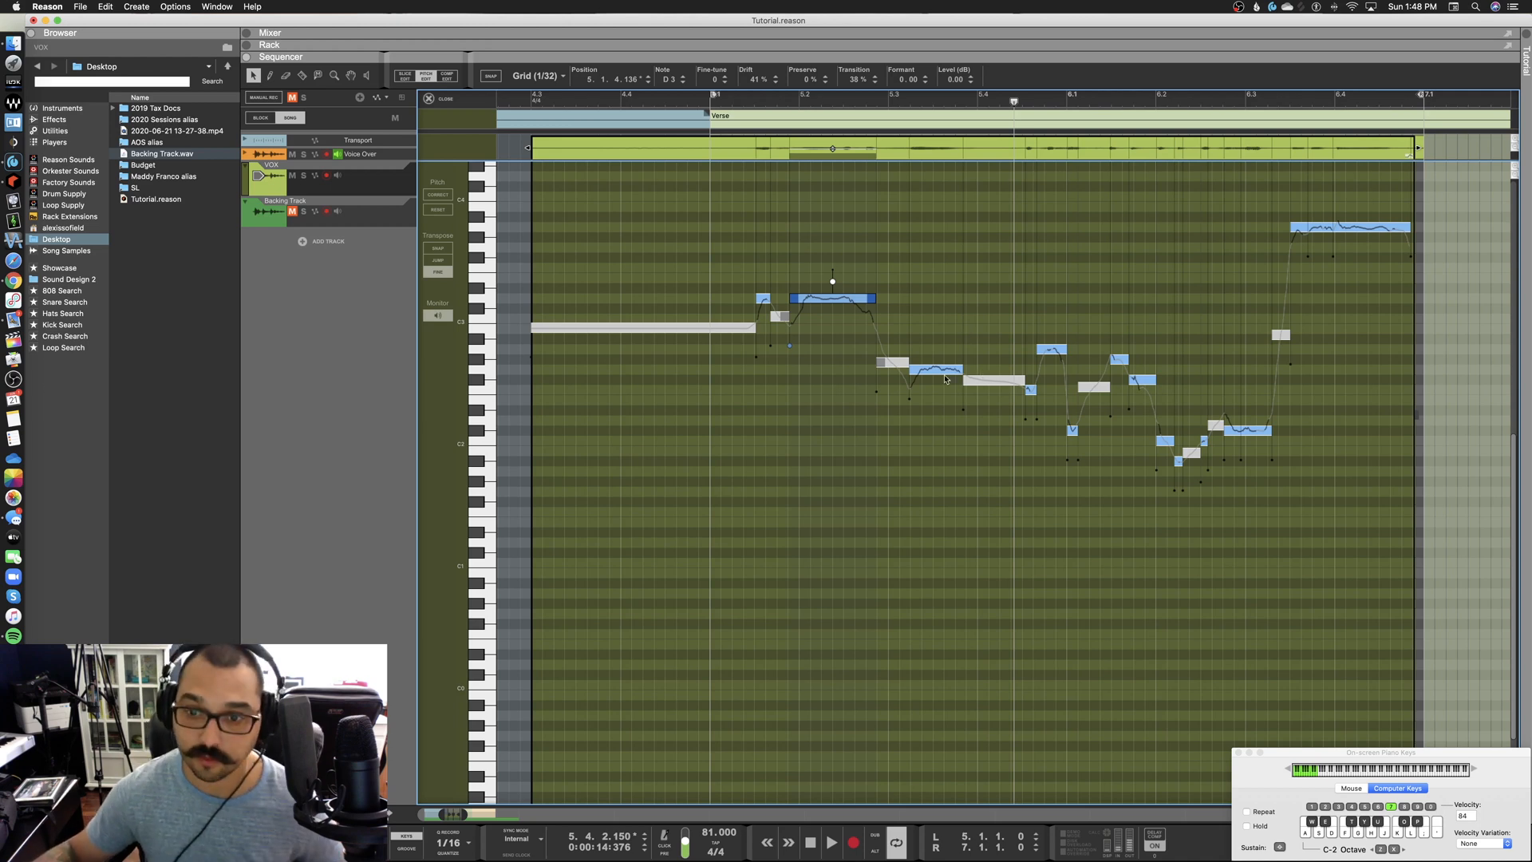
super+click(940, 368)
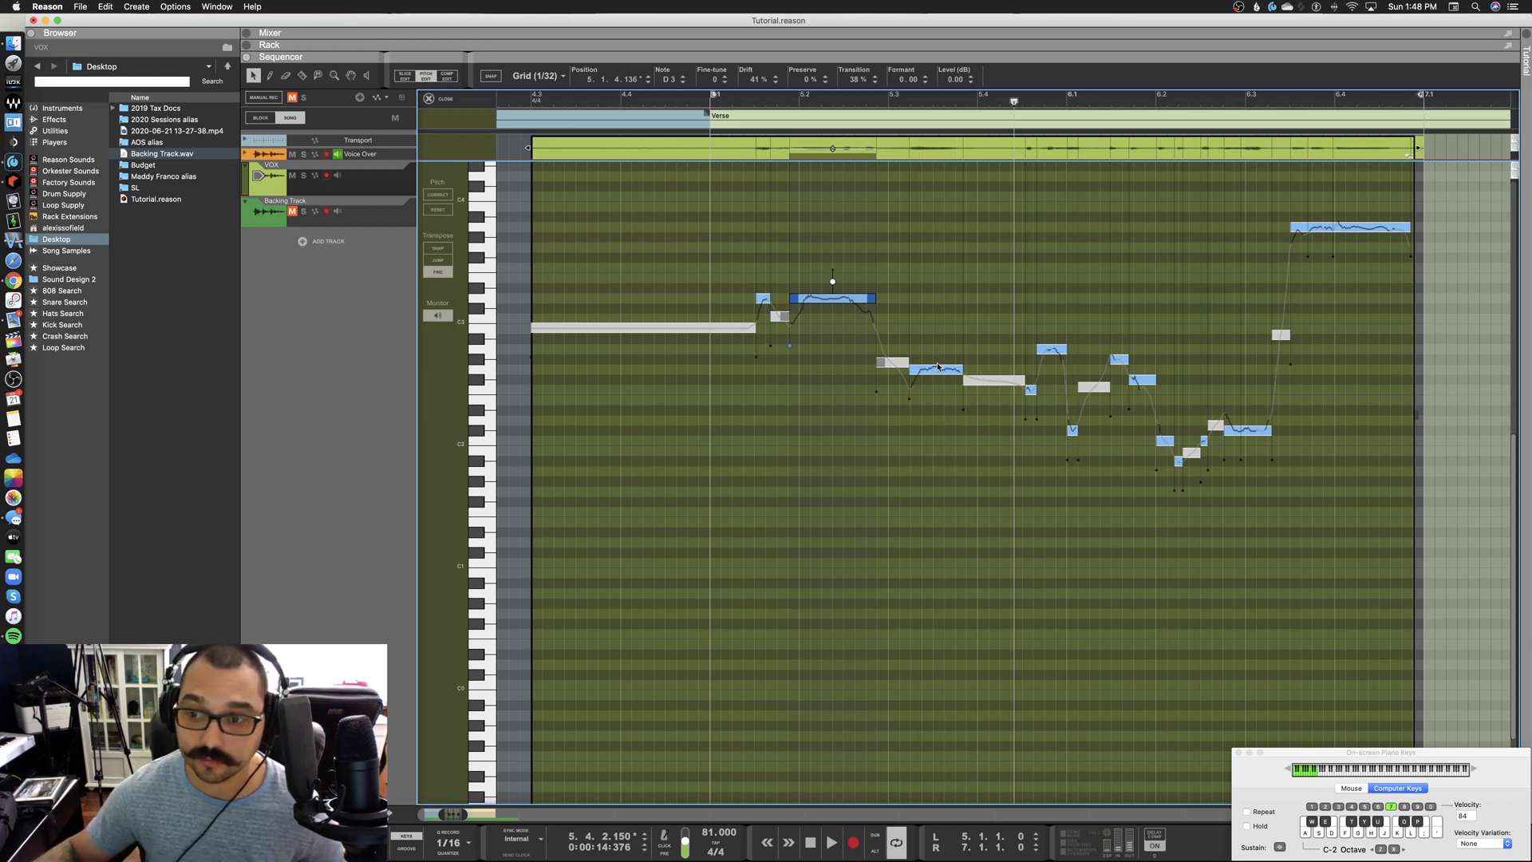
super+click(1253, 431)
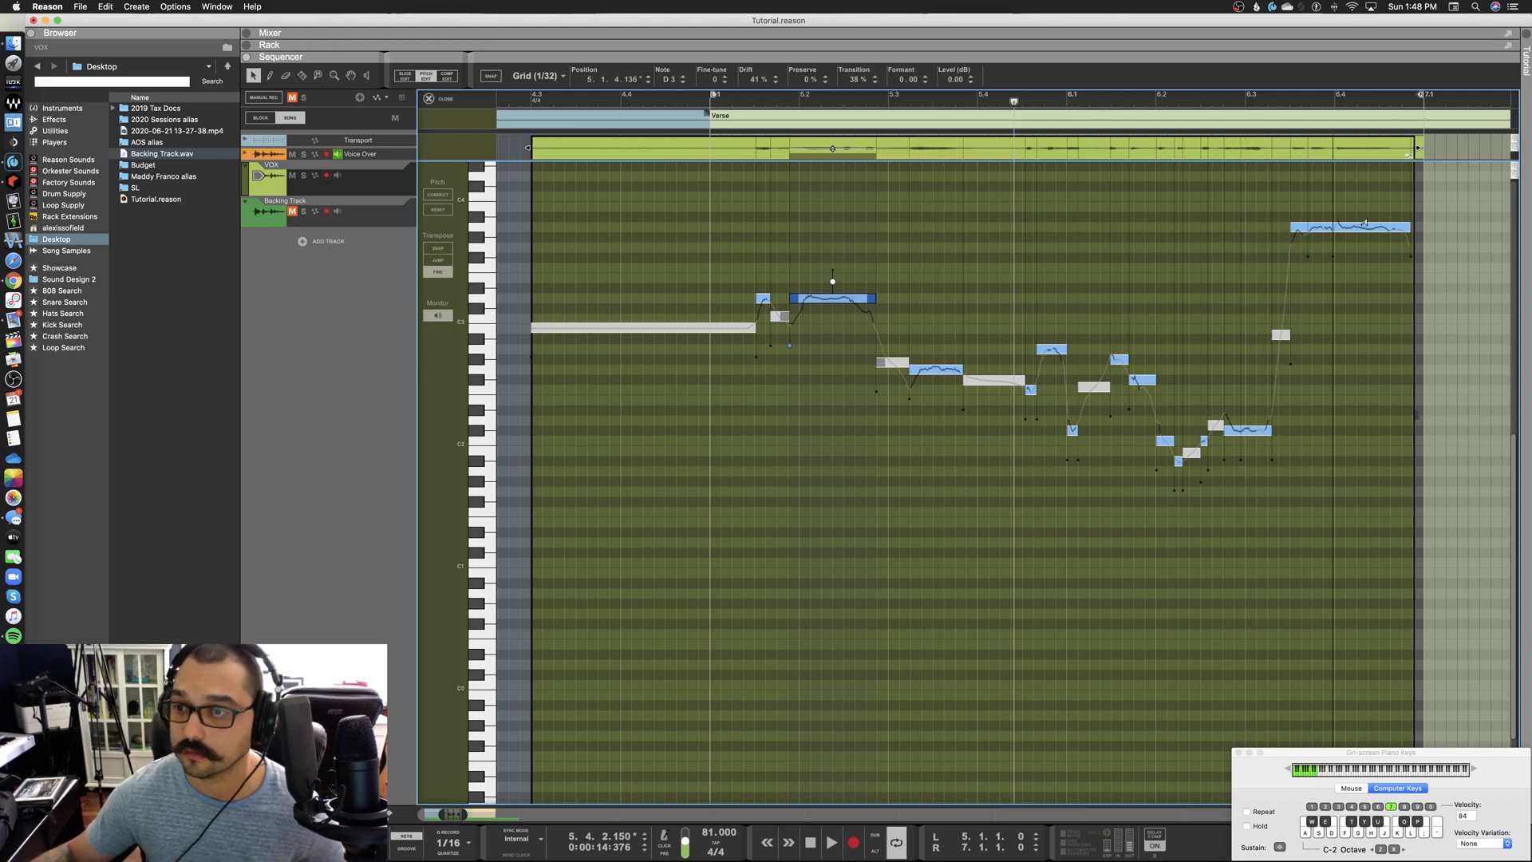
super+click(923, 368)
scroll(925, 363, up, 3)
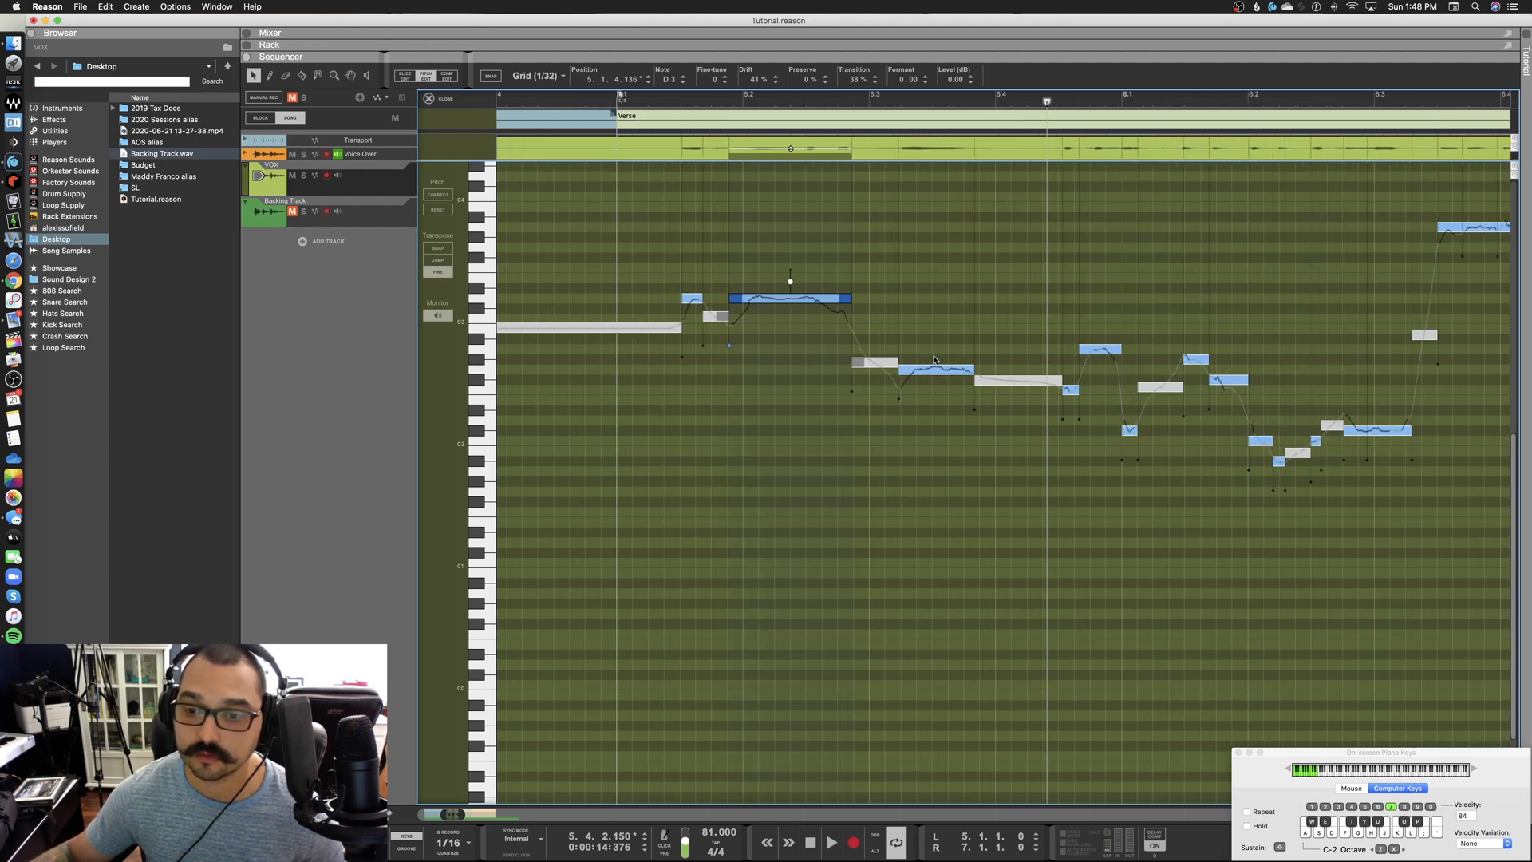
scroll(934, 360, down, 3)
super+click(934, 396)
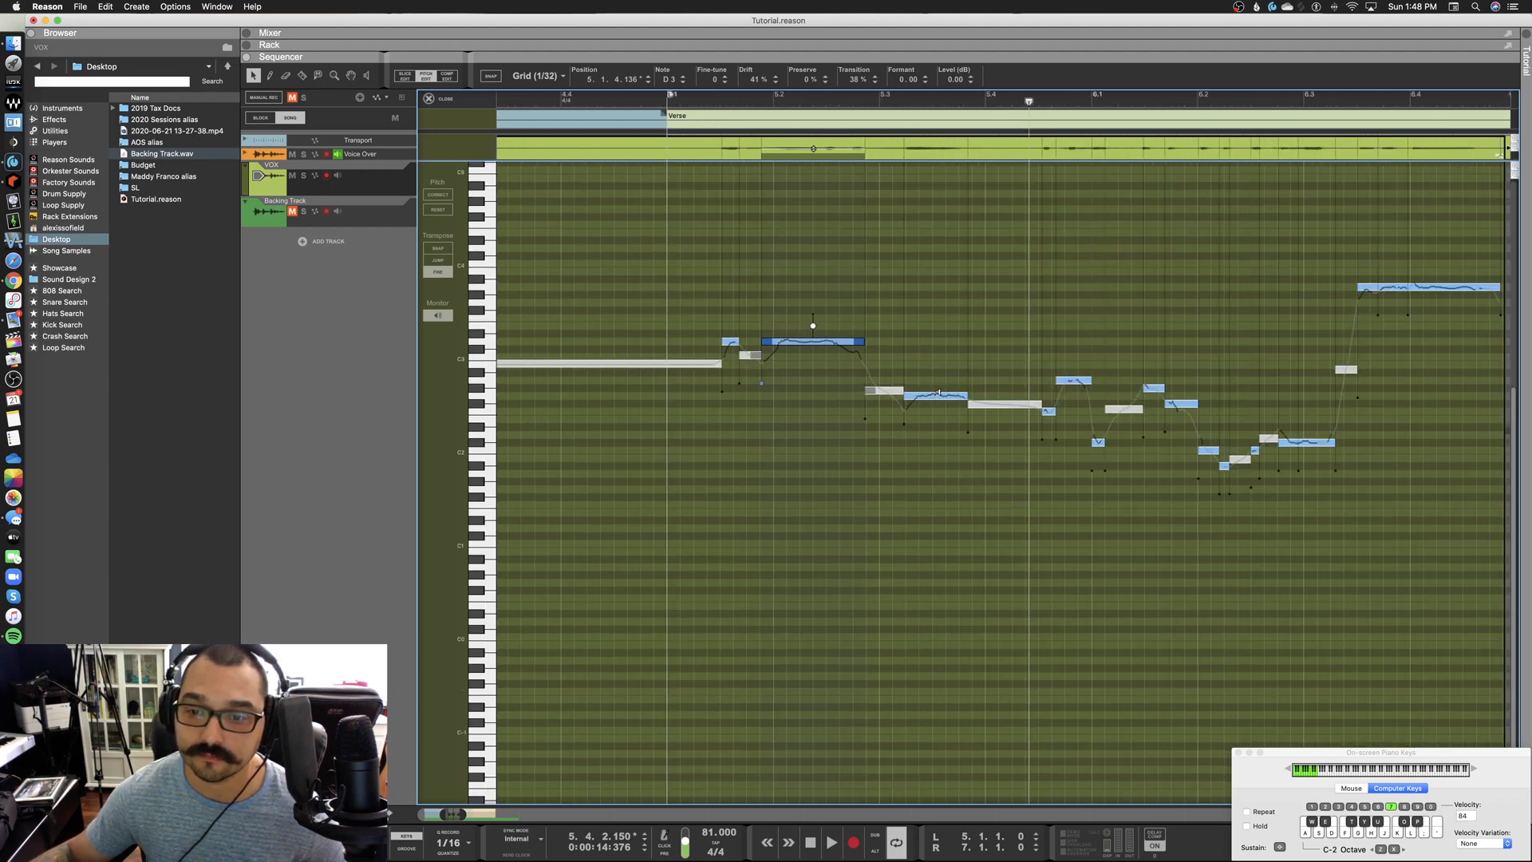
super+click(934, 395)
Set the G2 note at 5.3.1.222 to 100% drift and 5% transition, and audition it
click(935, 397)
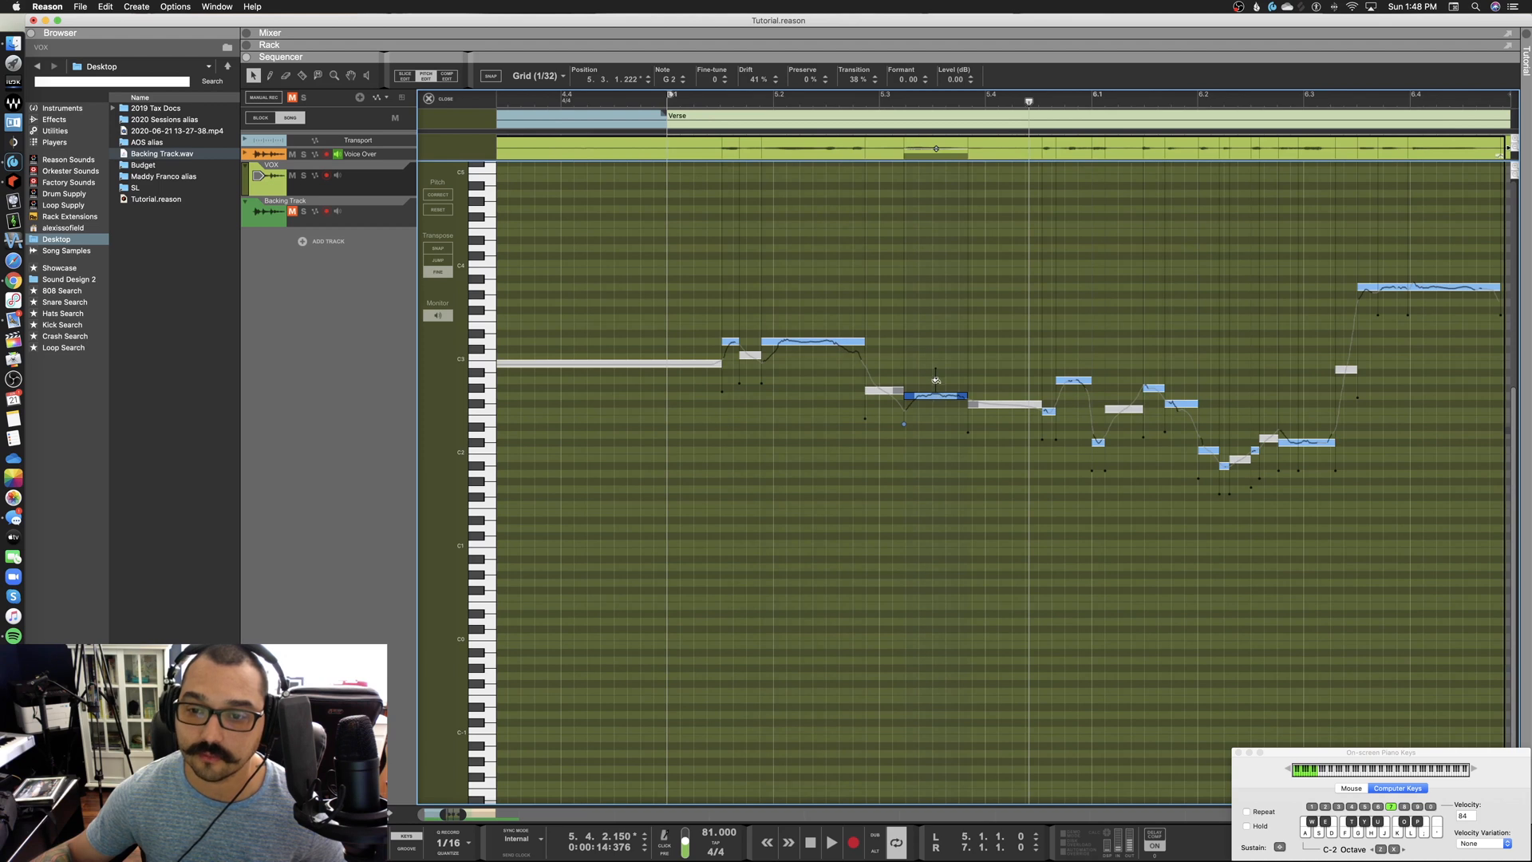
drag(937, 397, 937, 340)
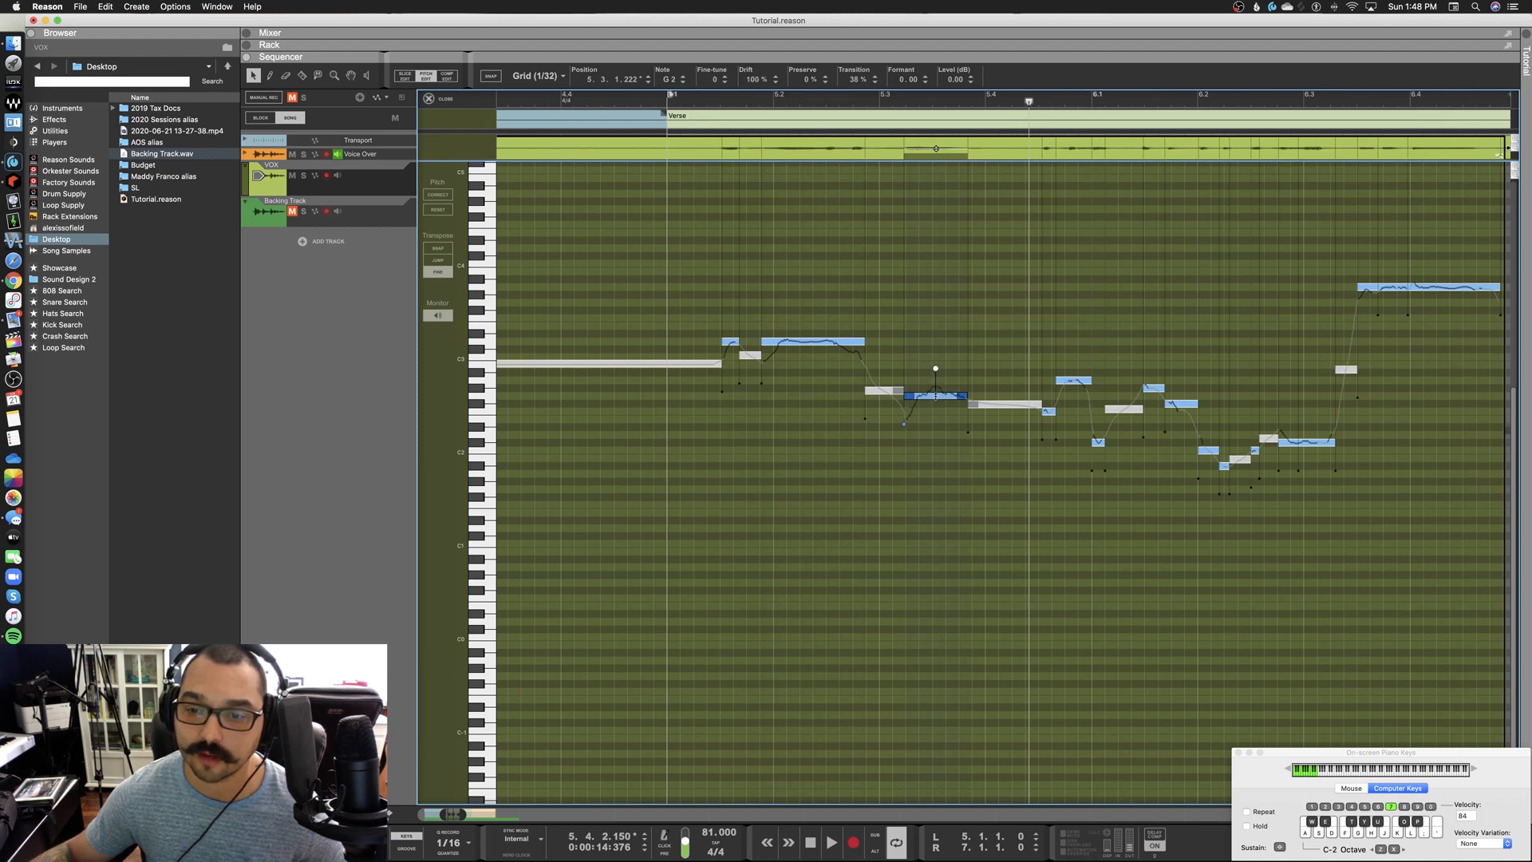
super+click(935, 396)
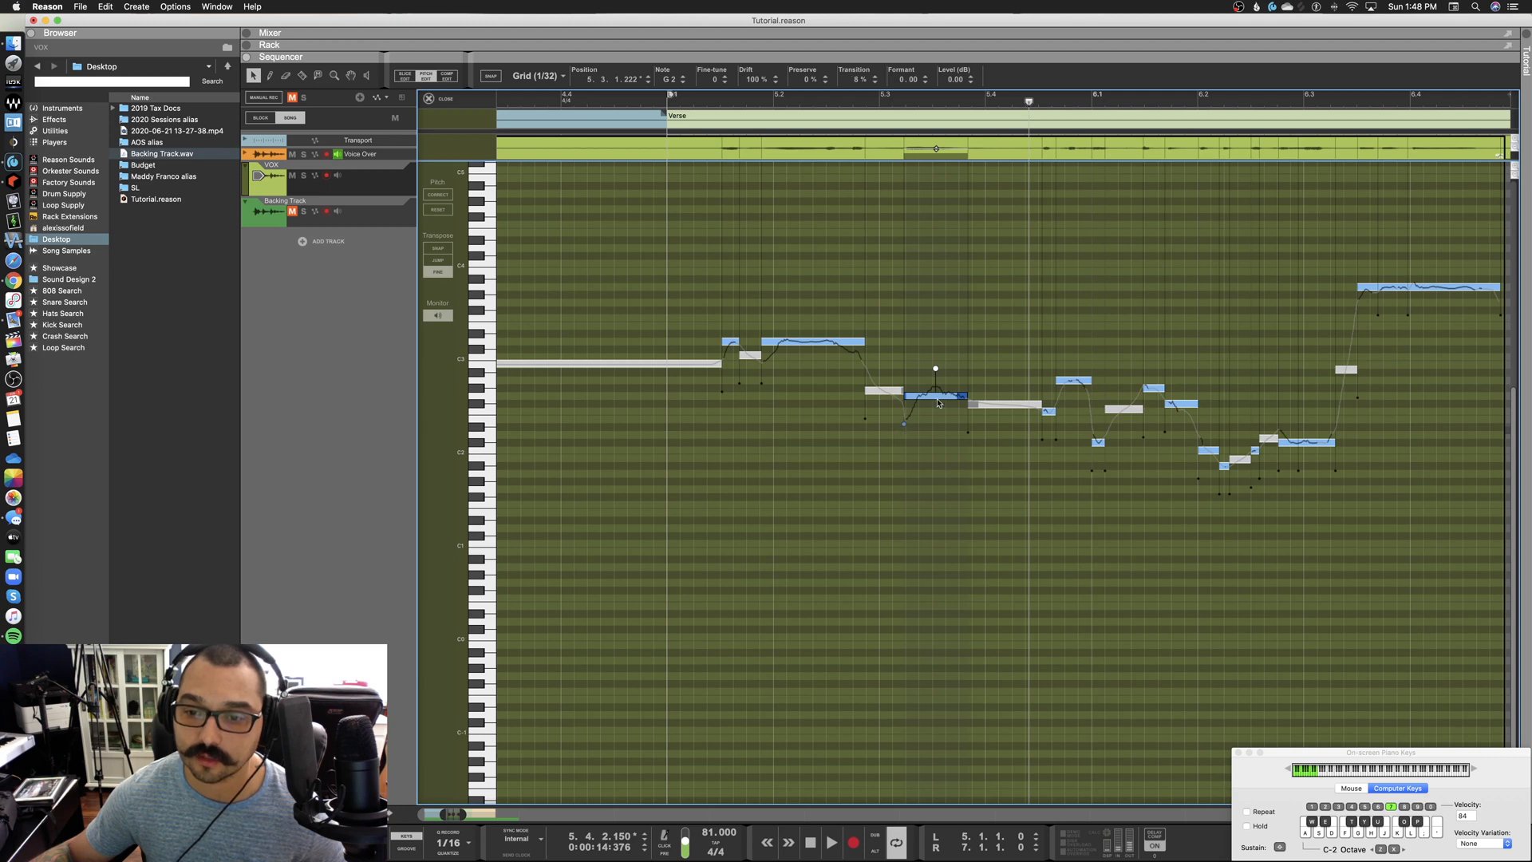
alt+click(938, 391)
alt+click(938, 391)
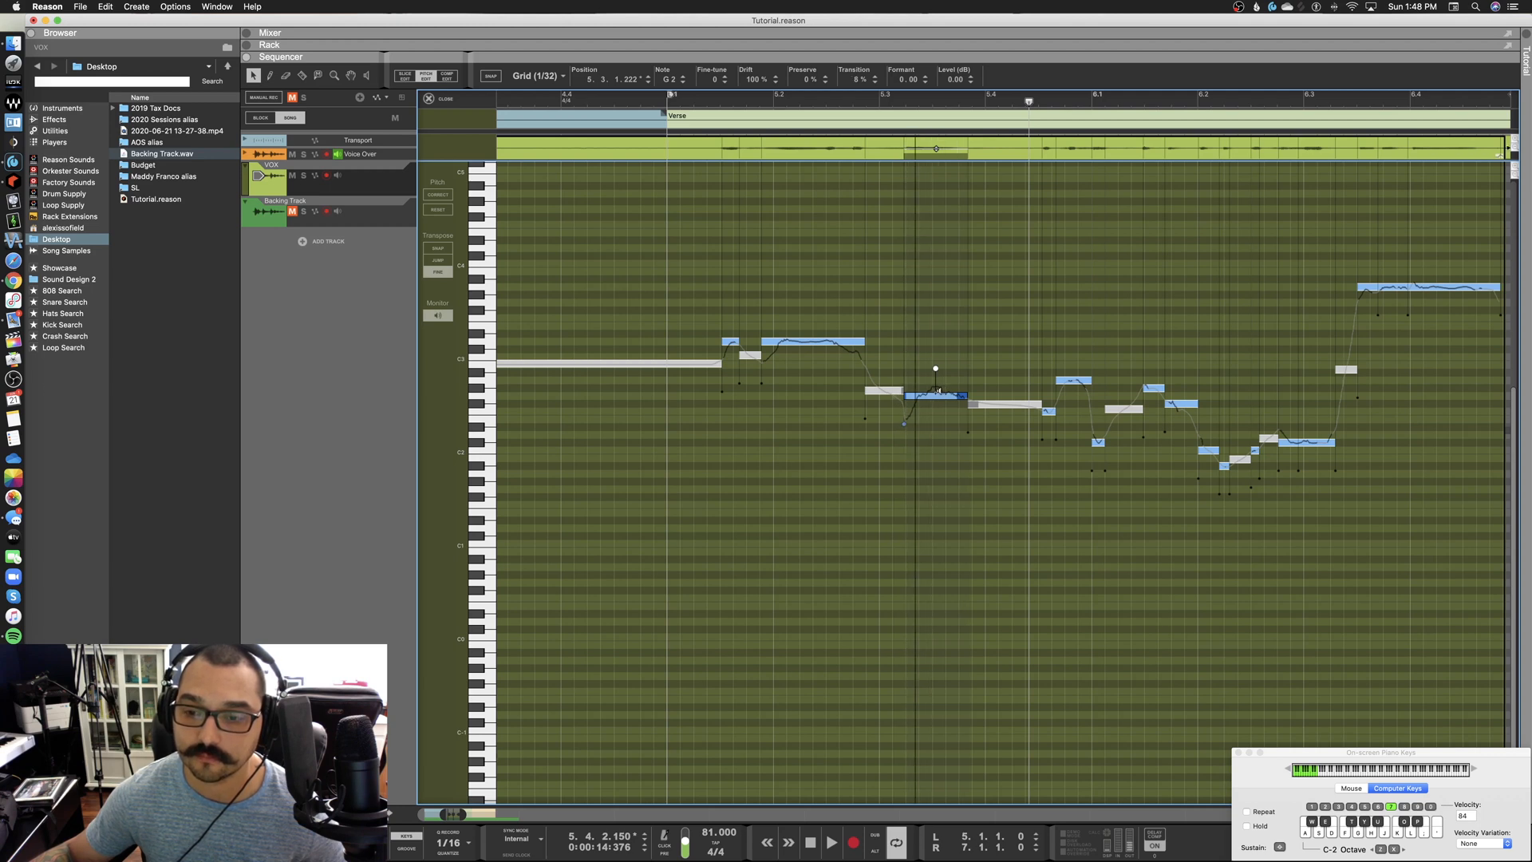
alt+click(937, 391)
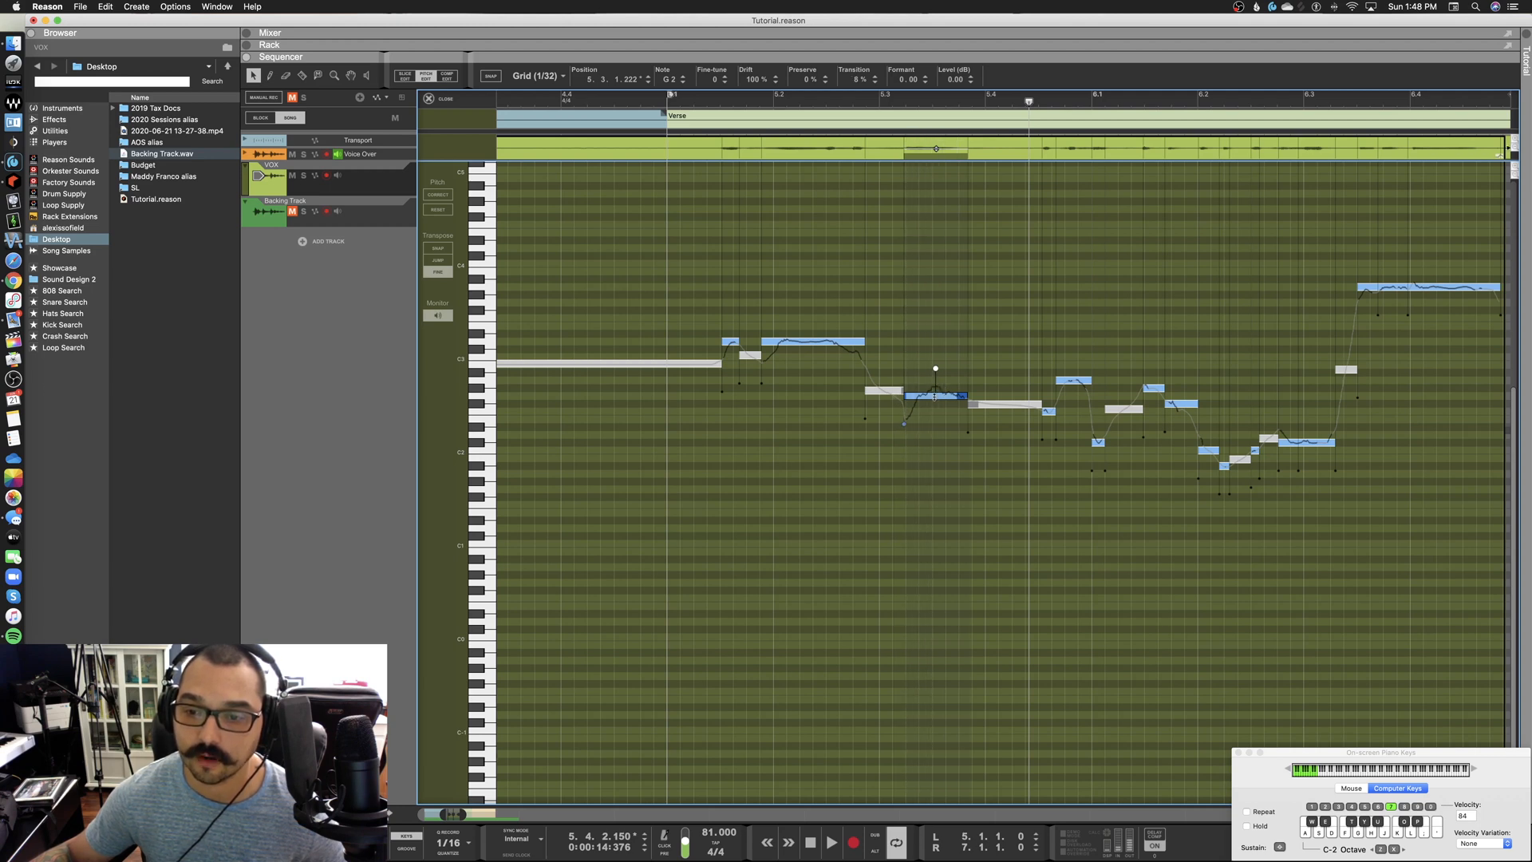
Try a small fine-tune shift on the note at 5.3.1.222, then raise it by semitones to A#2
drag(934, 397, 935, 393)
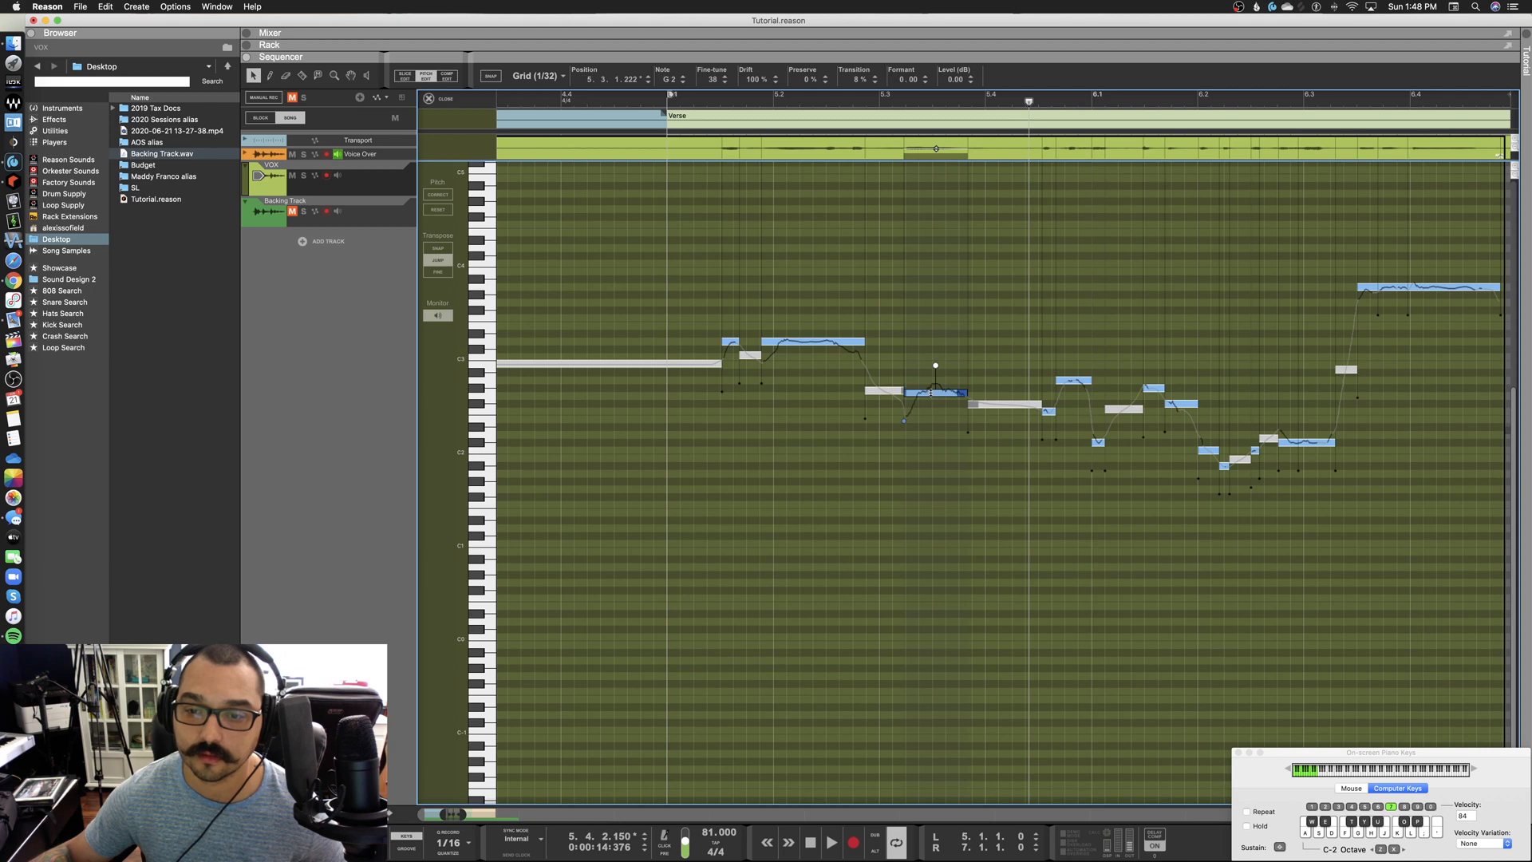
drag(930, 393, 931, 385)
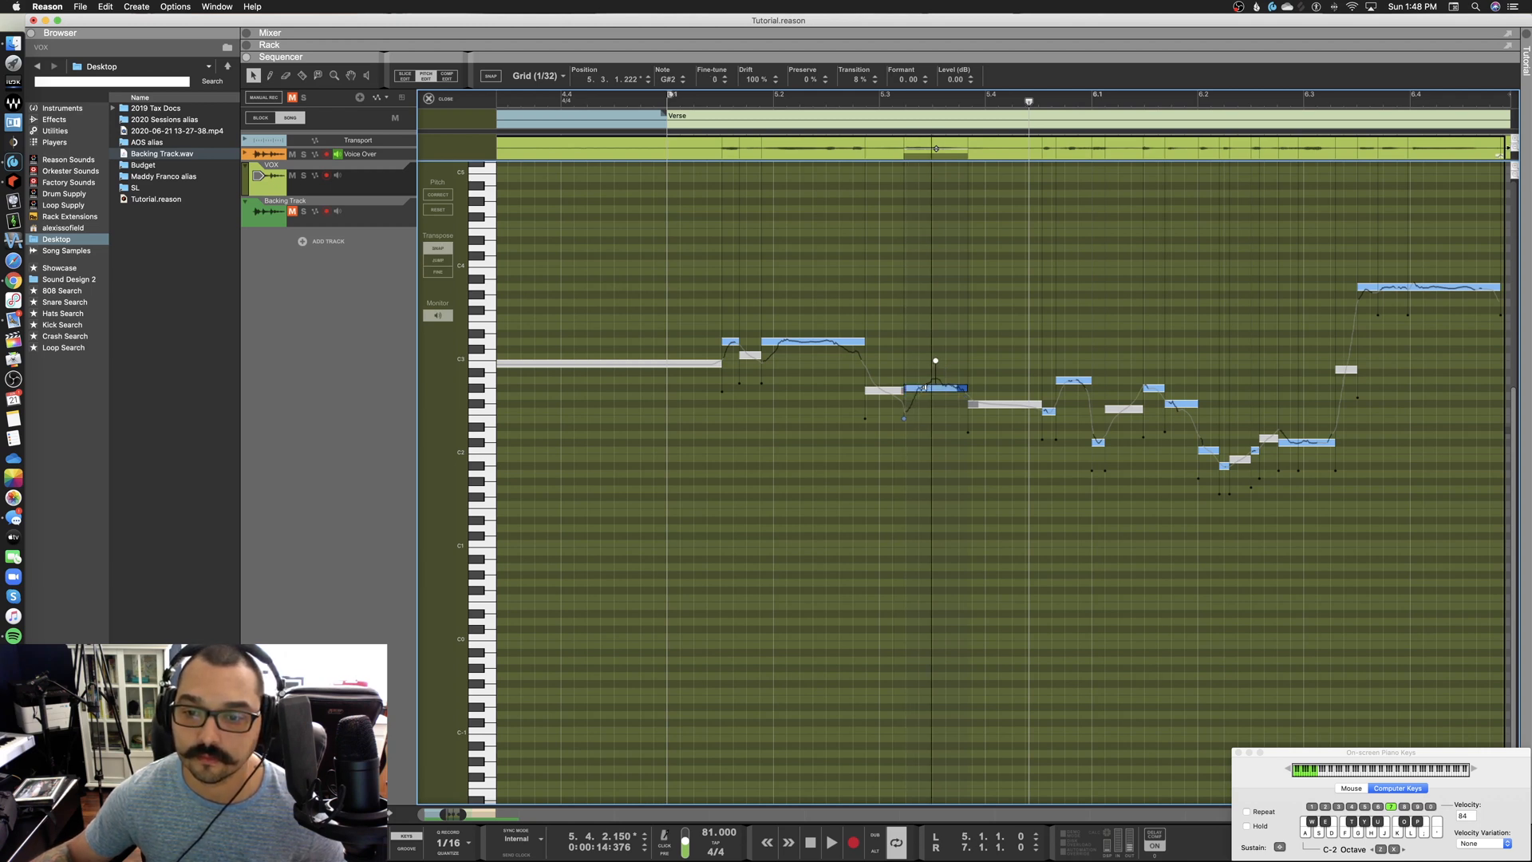
drag(930, 380, 931, 375)
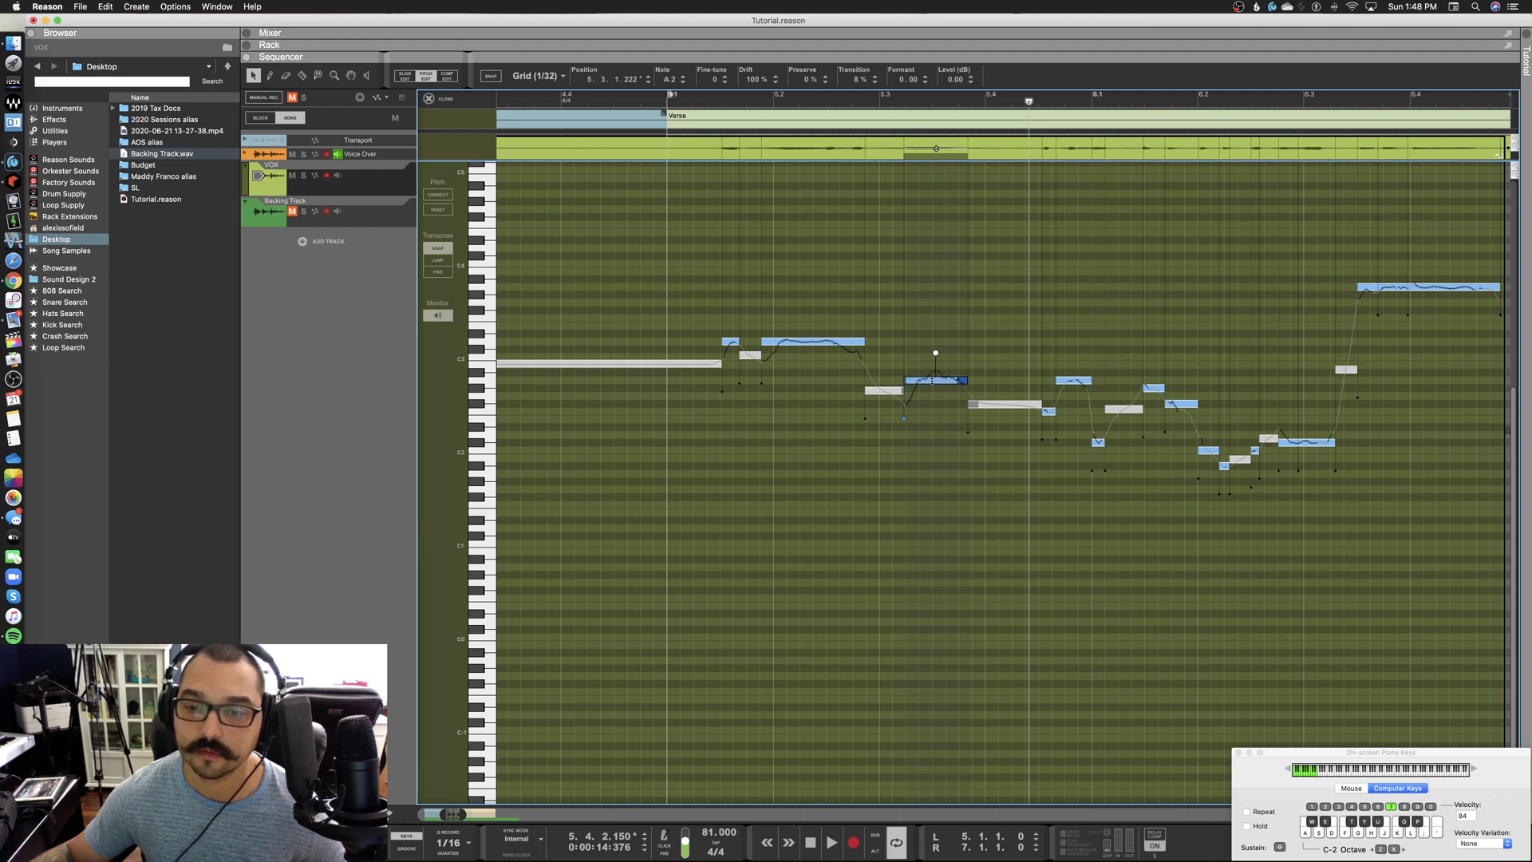
drag(935, 377, 930, 371)
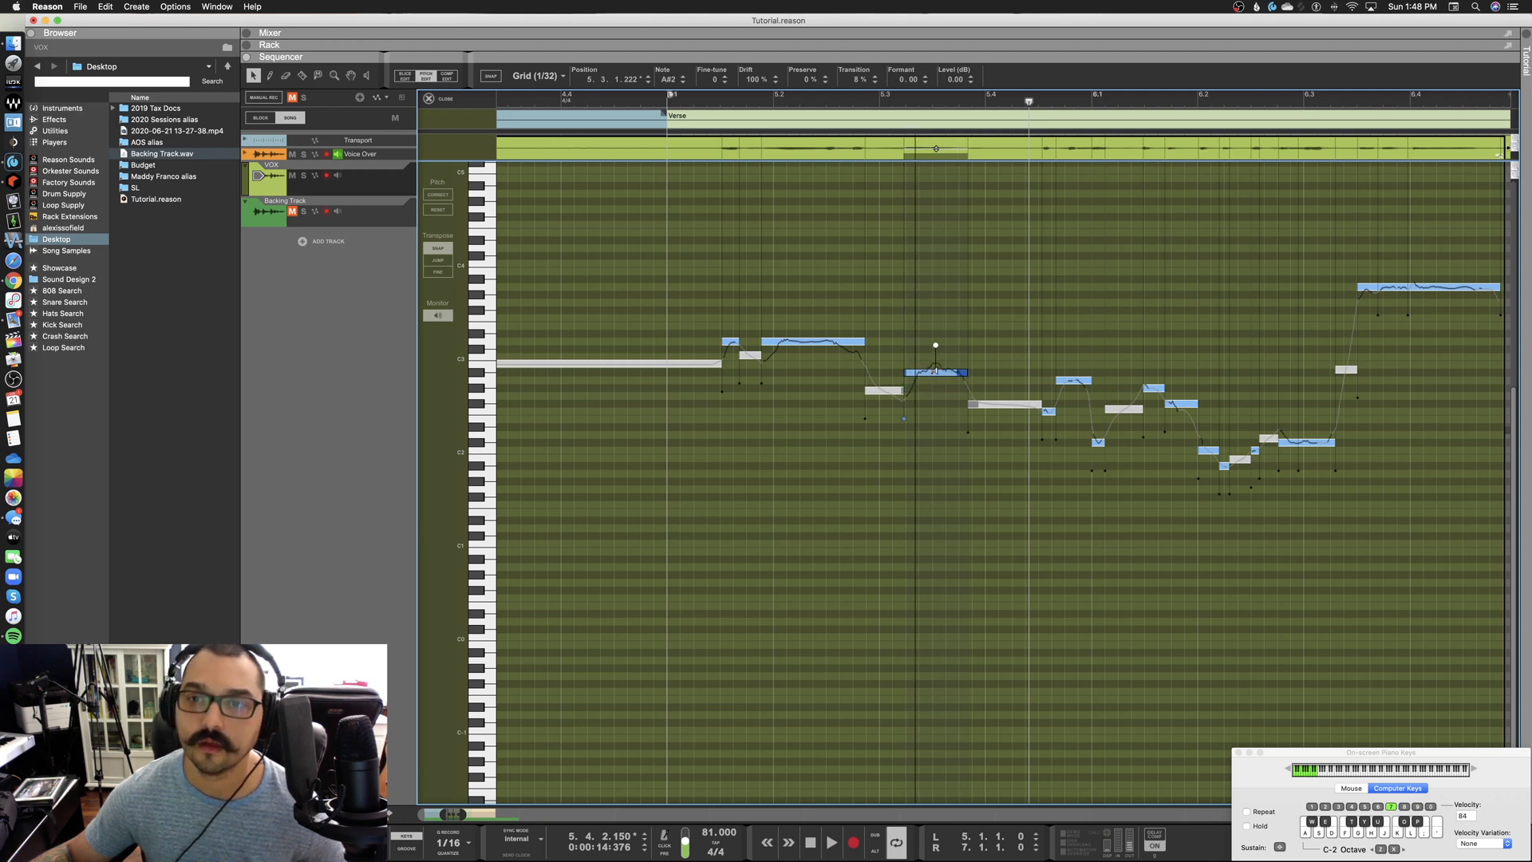
Try different formant shifts on the A#2 note at 5.3.1.222, finishing with a formant of 1.00
drag(900, 80, 919, 239)
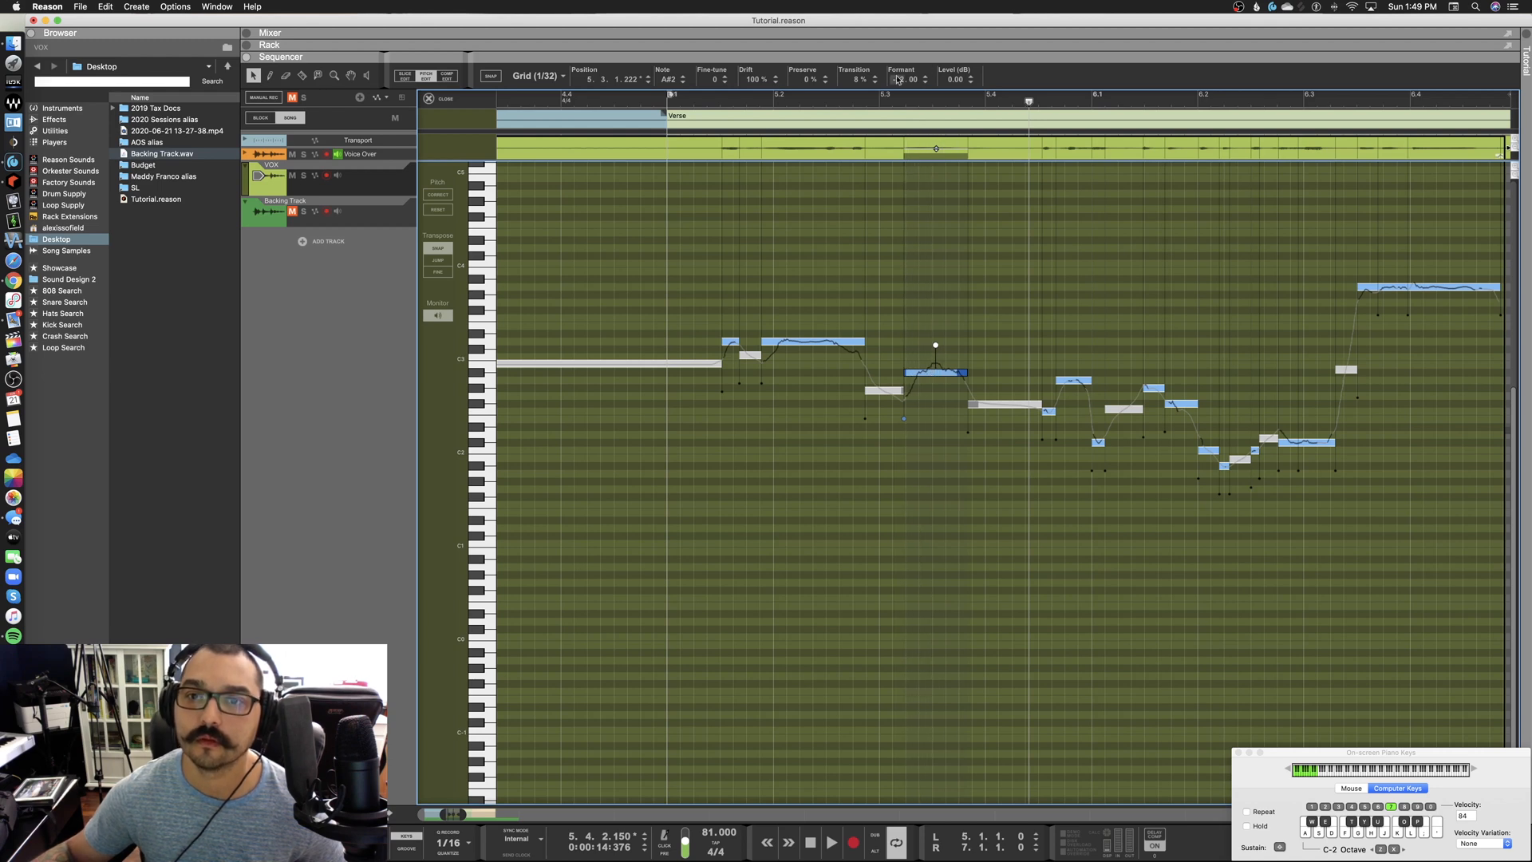
drag(900, 80, 897, 31)
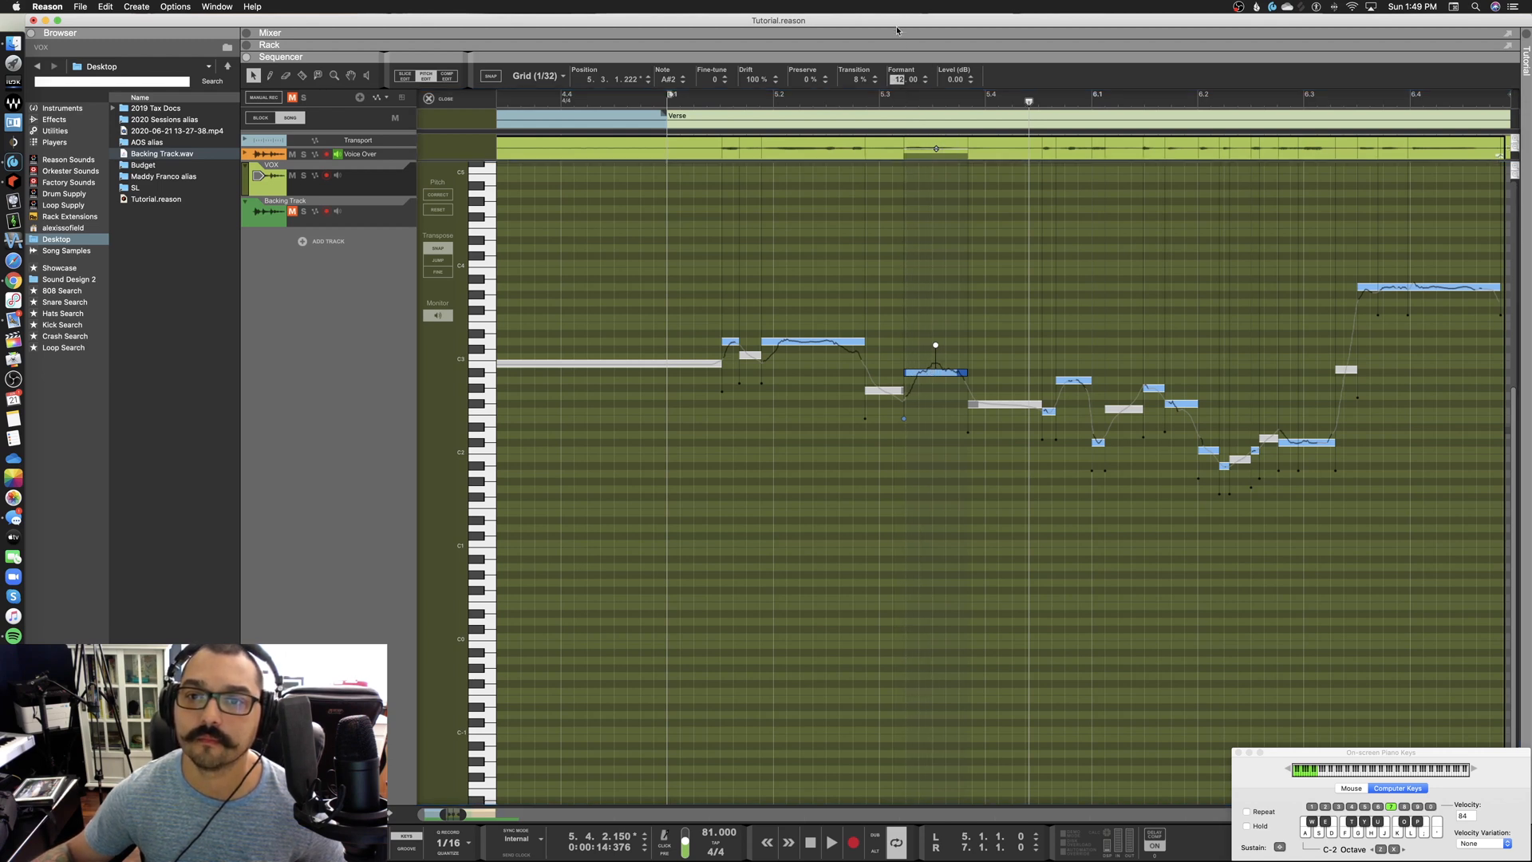
drag(904, 99, 907, 59)
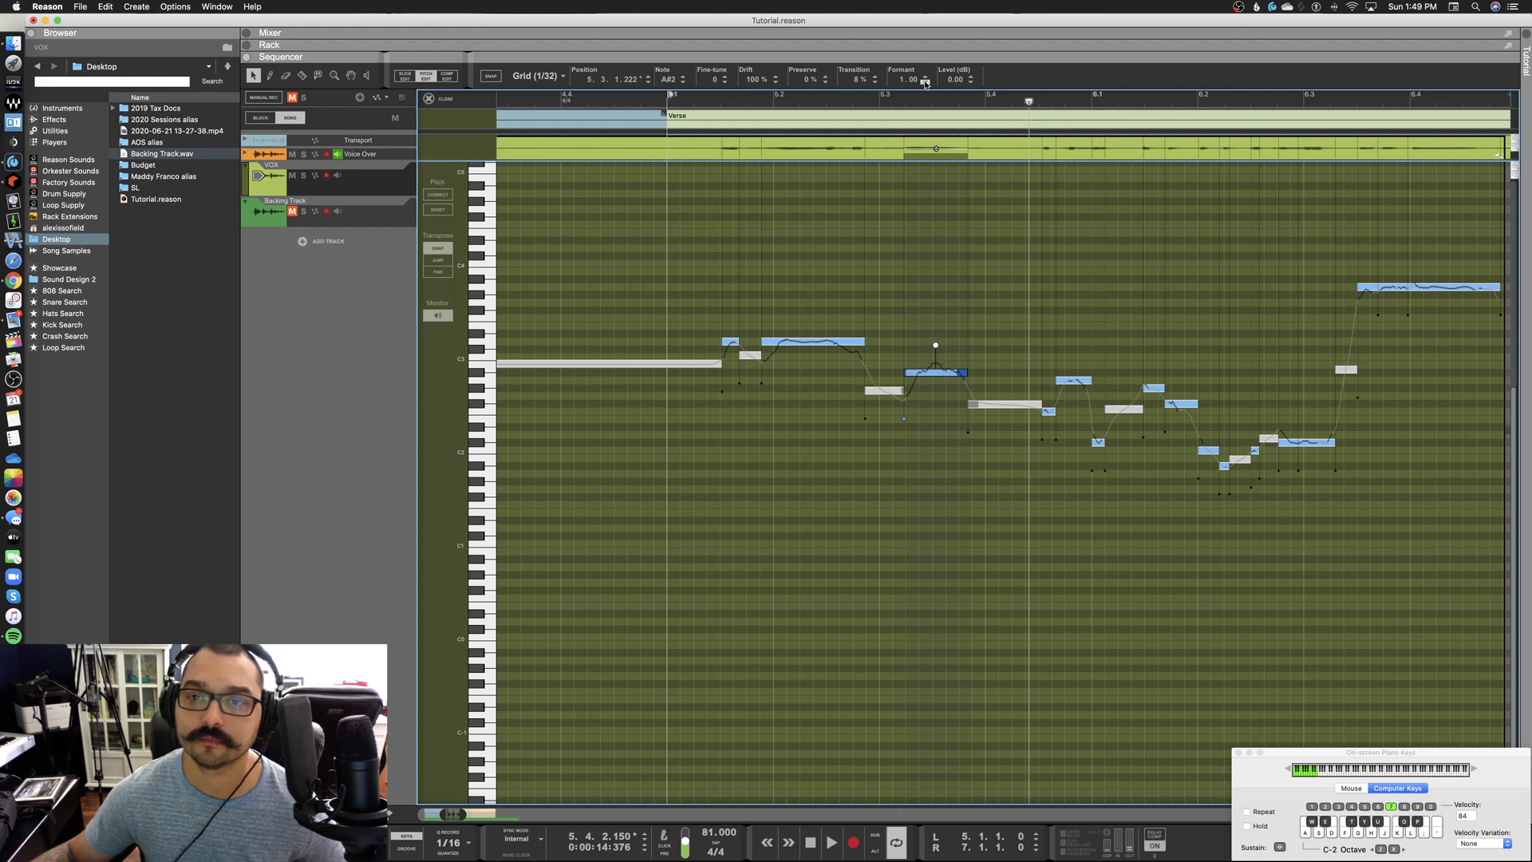
click(925, 83)
click(925, 83)
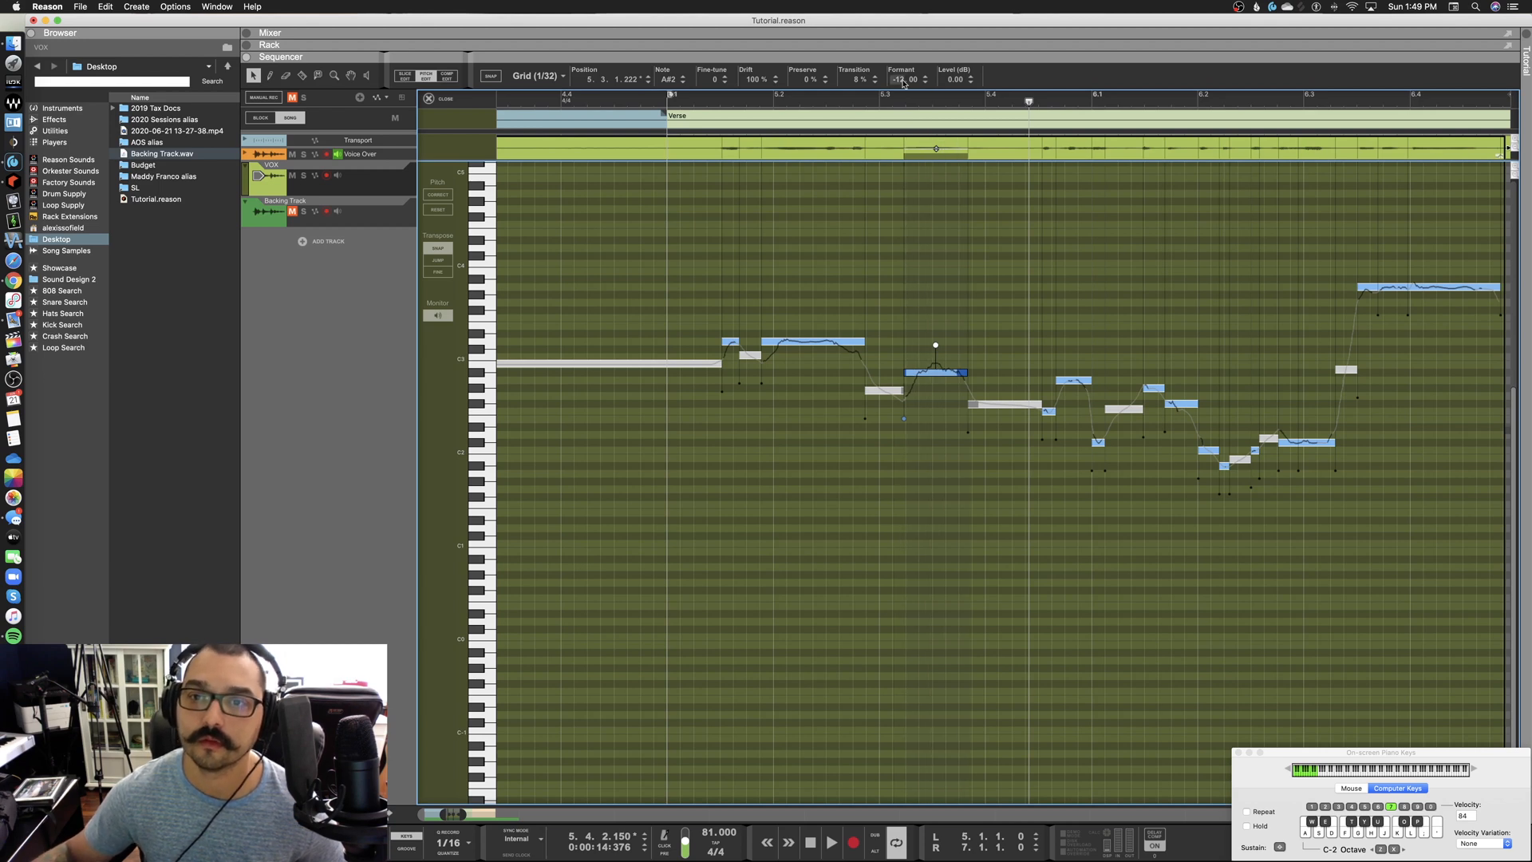
double_click(905, 80)
text(1)
key(Return)
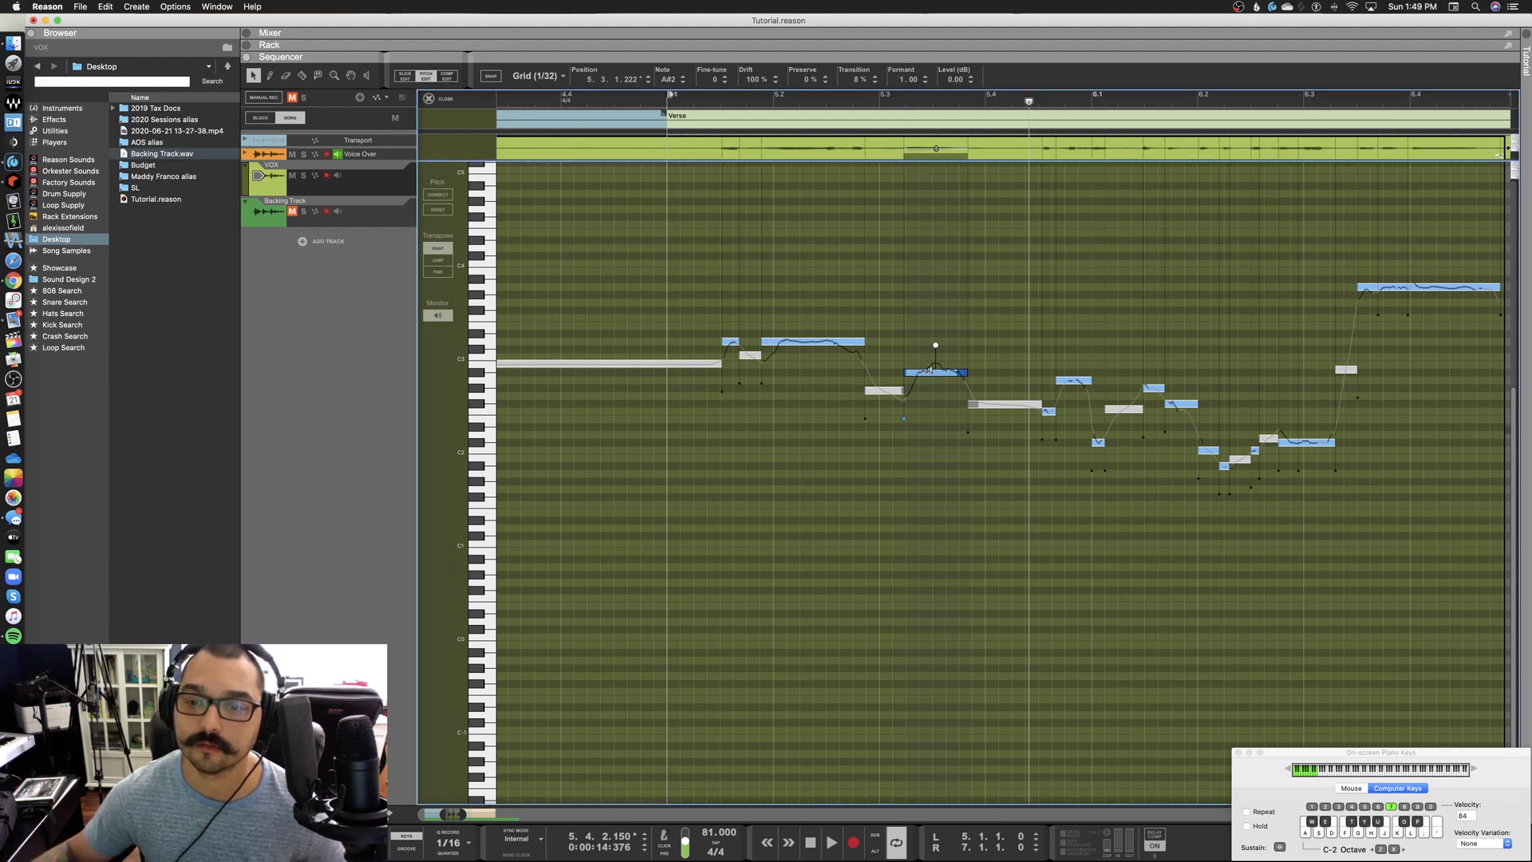
Set the A#2 note's formant to 7.00 and play the edited vocal phrase back
double_click(900, 78)
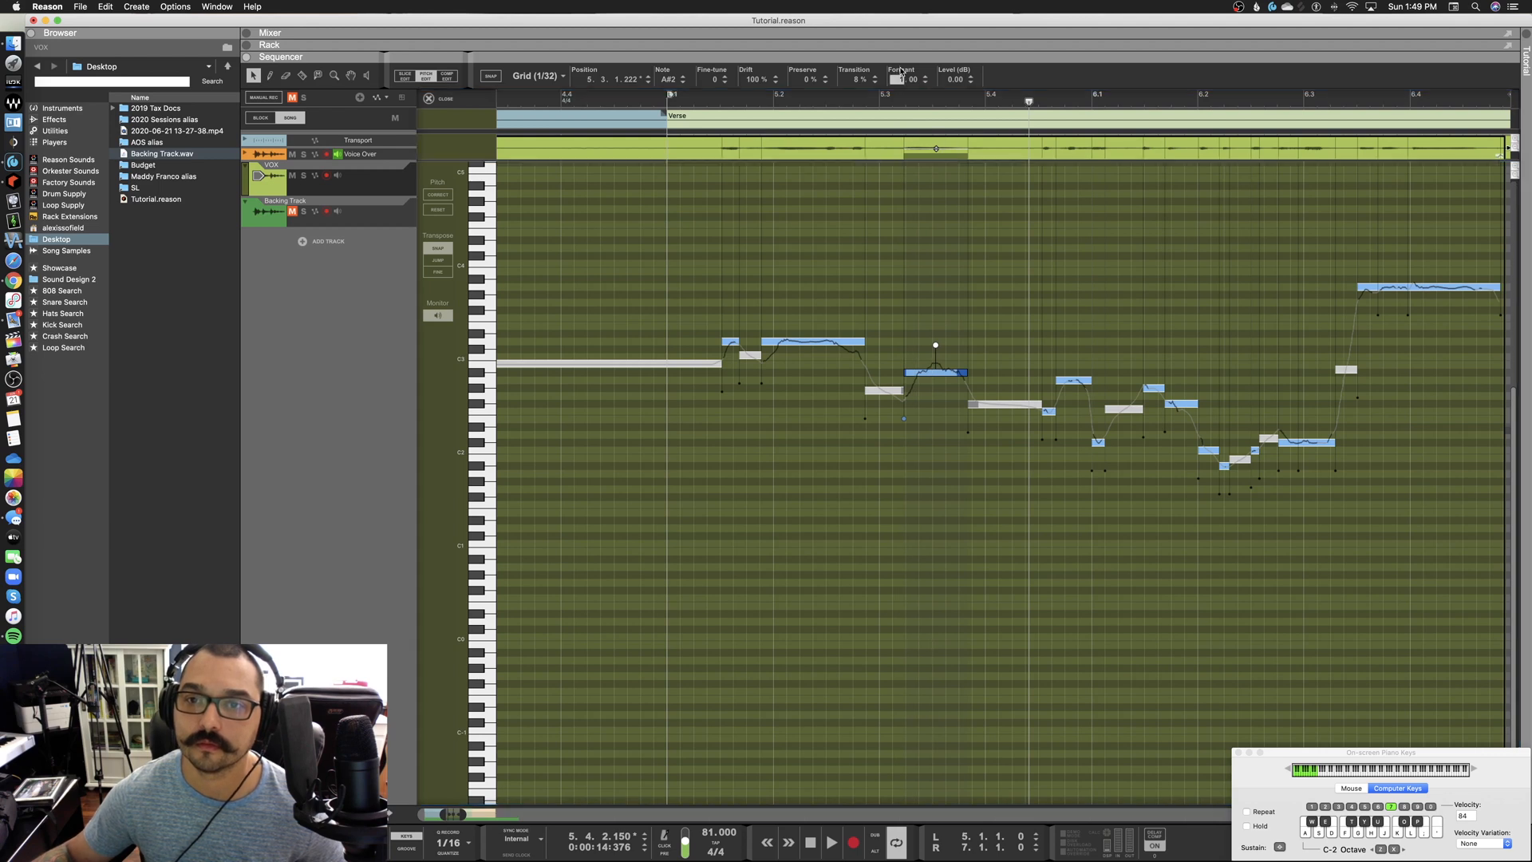
text(7)
key(Return)
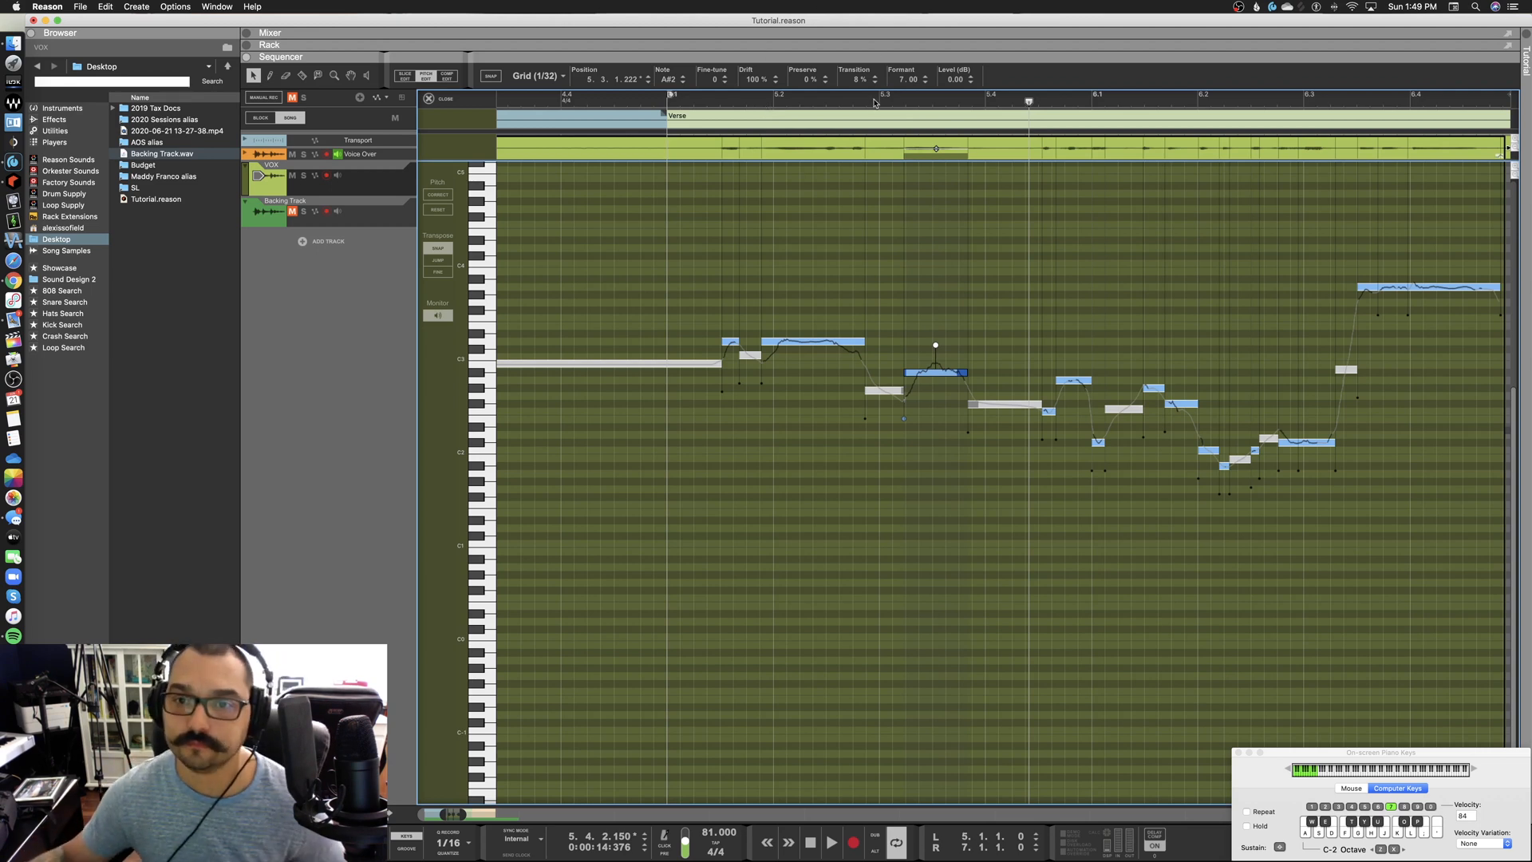
click(880, 99)
key(space)
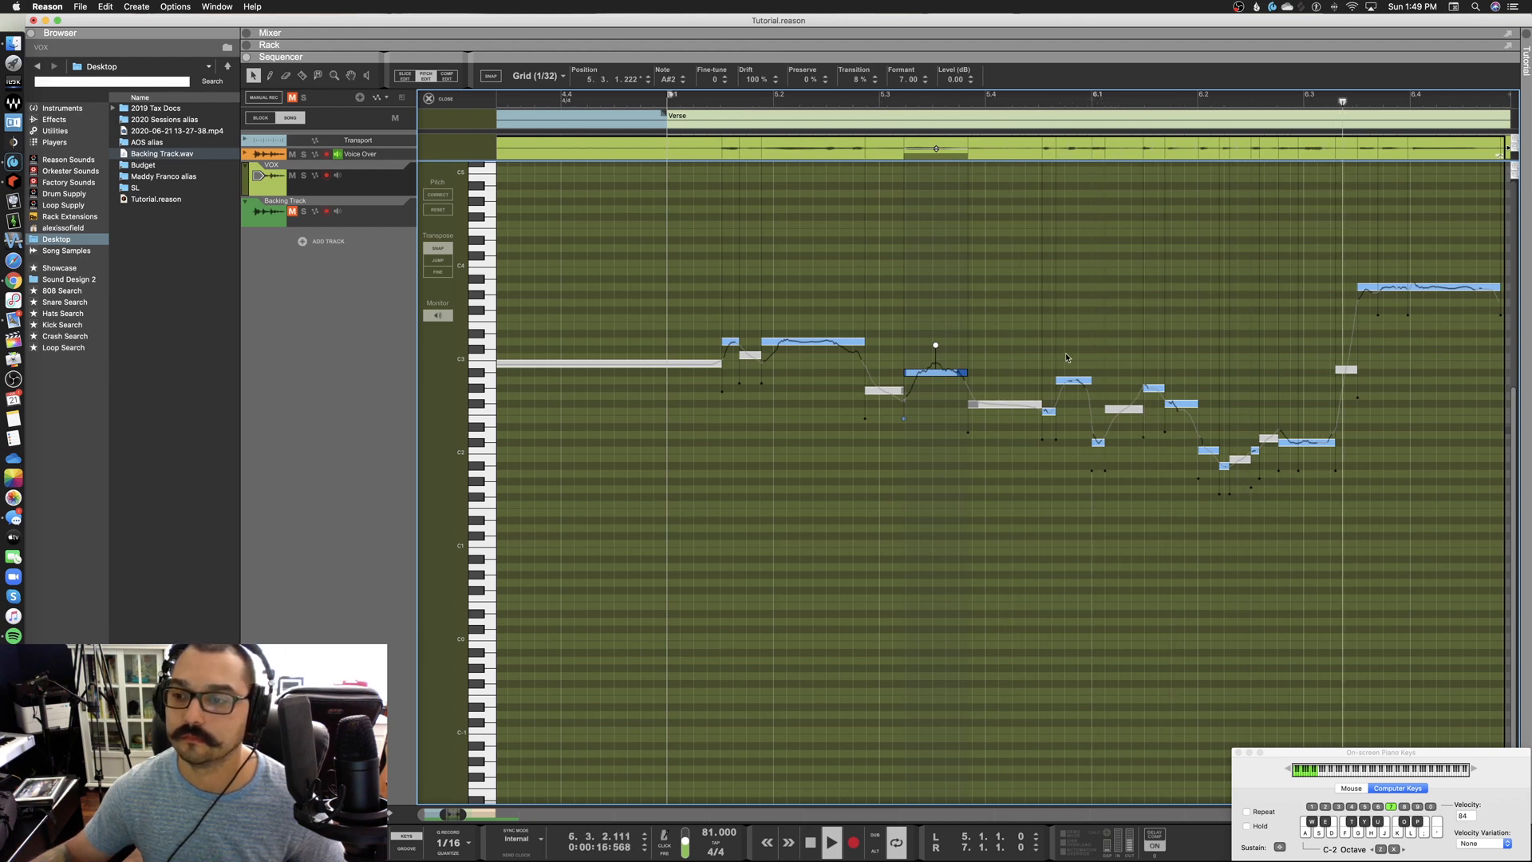
key(space)
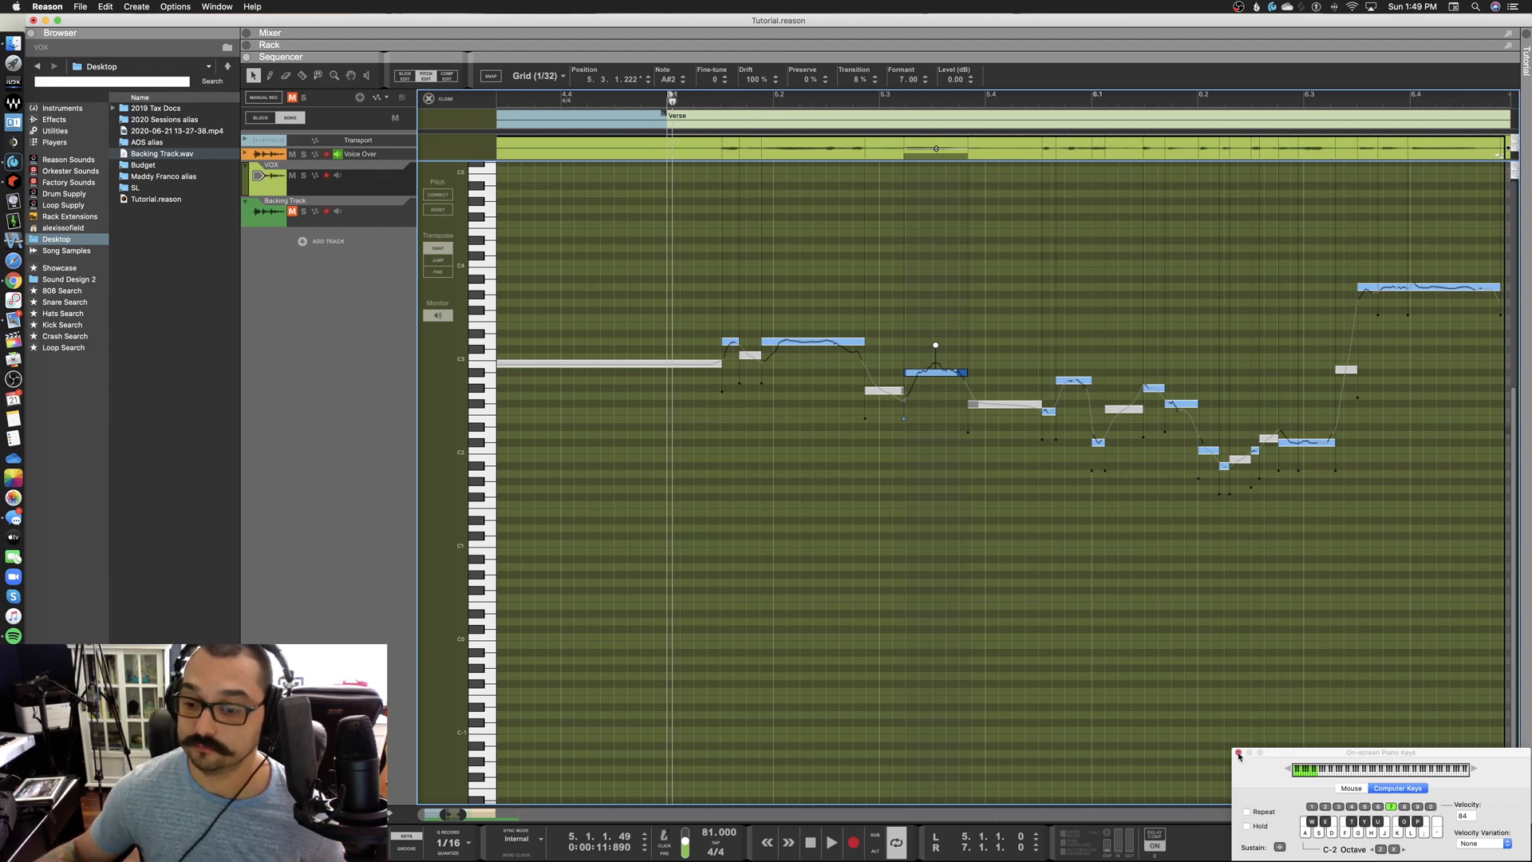
Close the On-screen Piano Keys window and return to the arrangement
click(1238, 753)
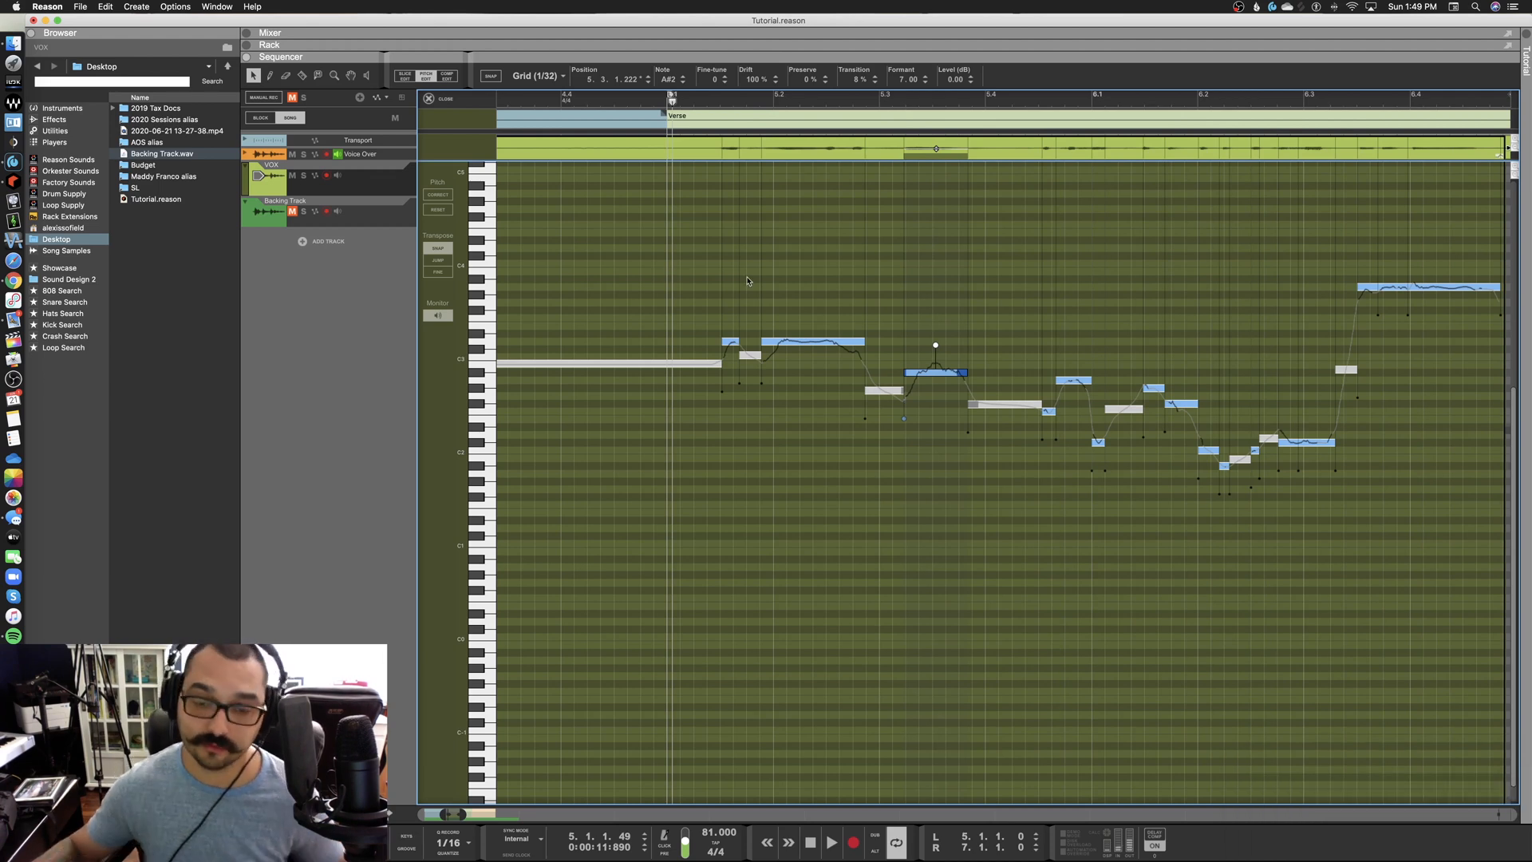
scroll(708, 308, down, 2)
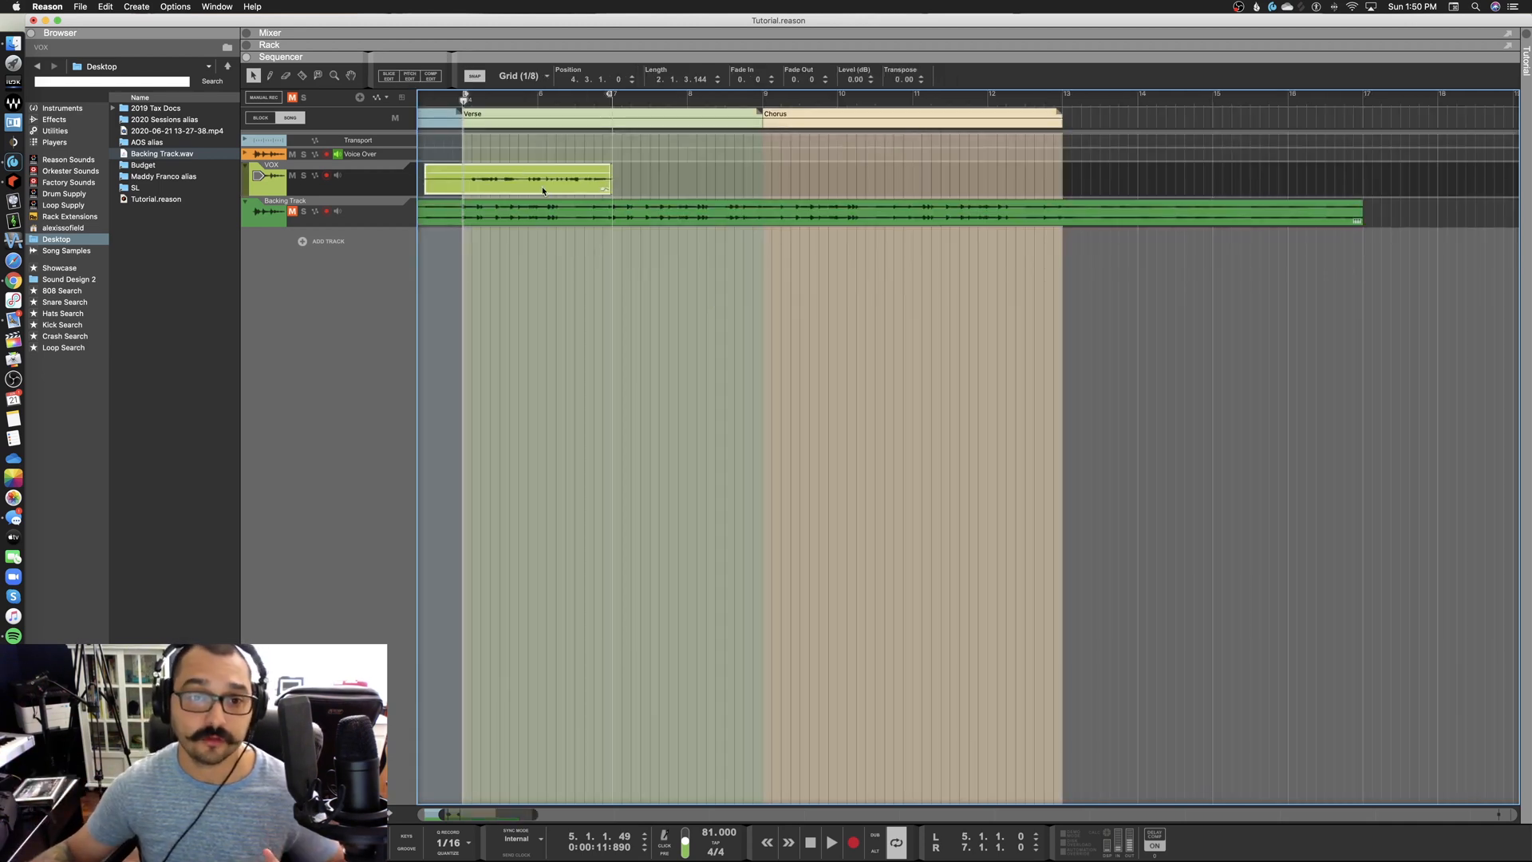
Open the VOX clip in Comp Edit and switch off single-take listening on the uppermost bounced VOX take
double_click(542, 190)
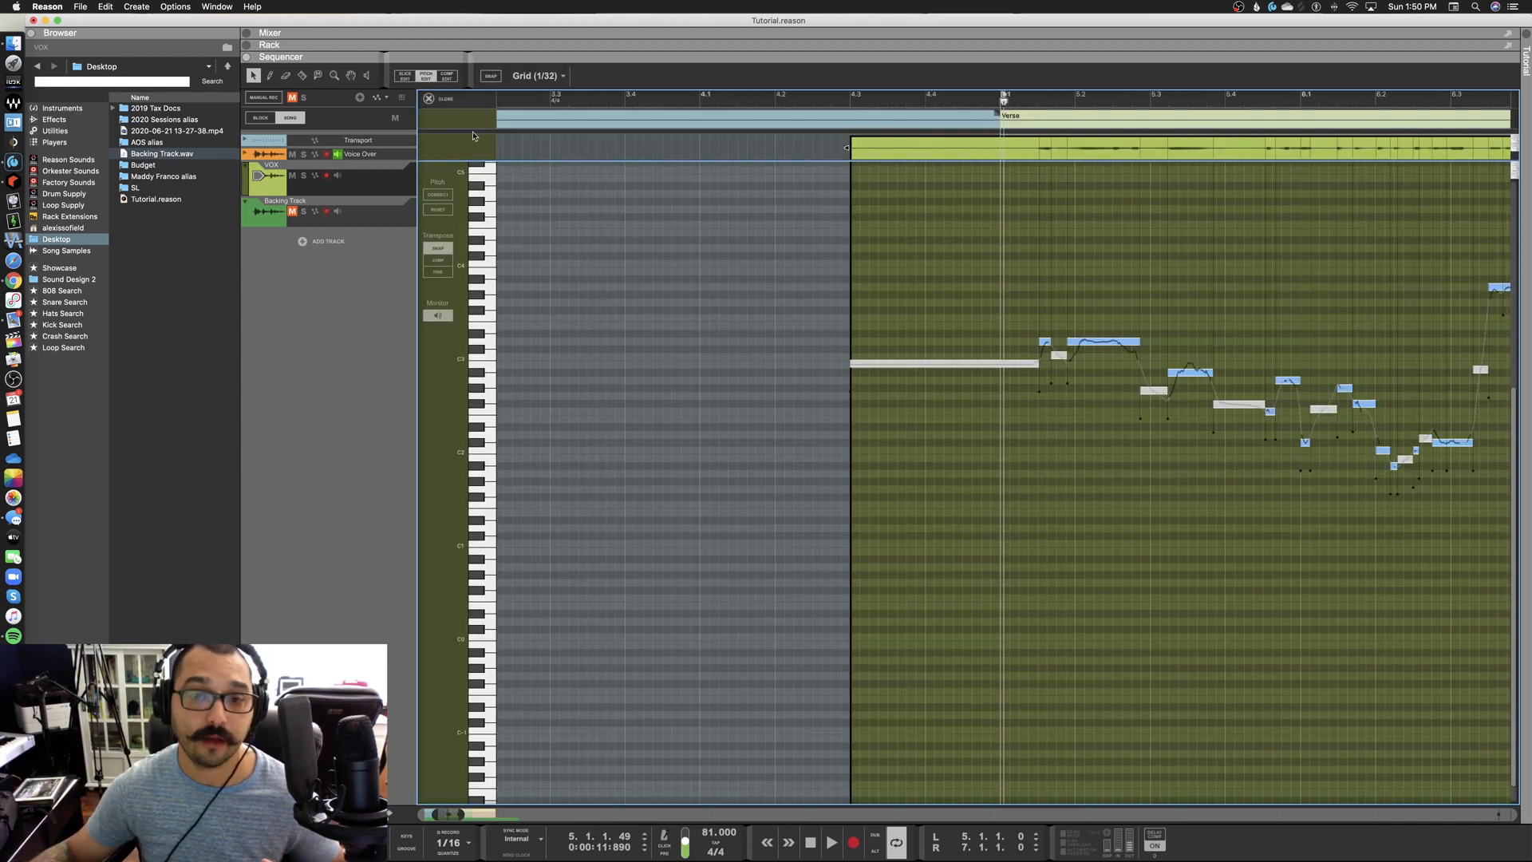
click(447, 77)
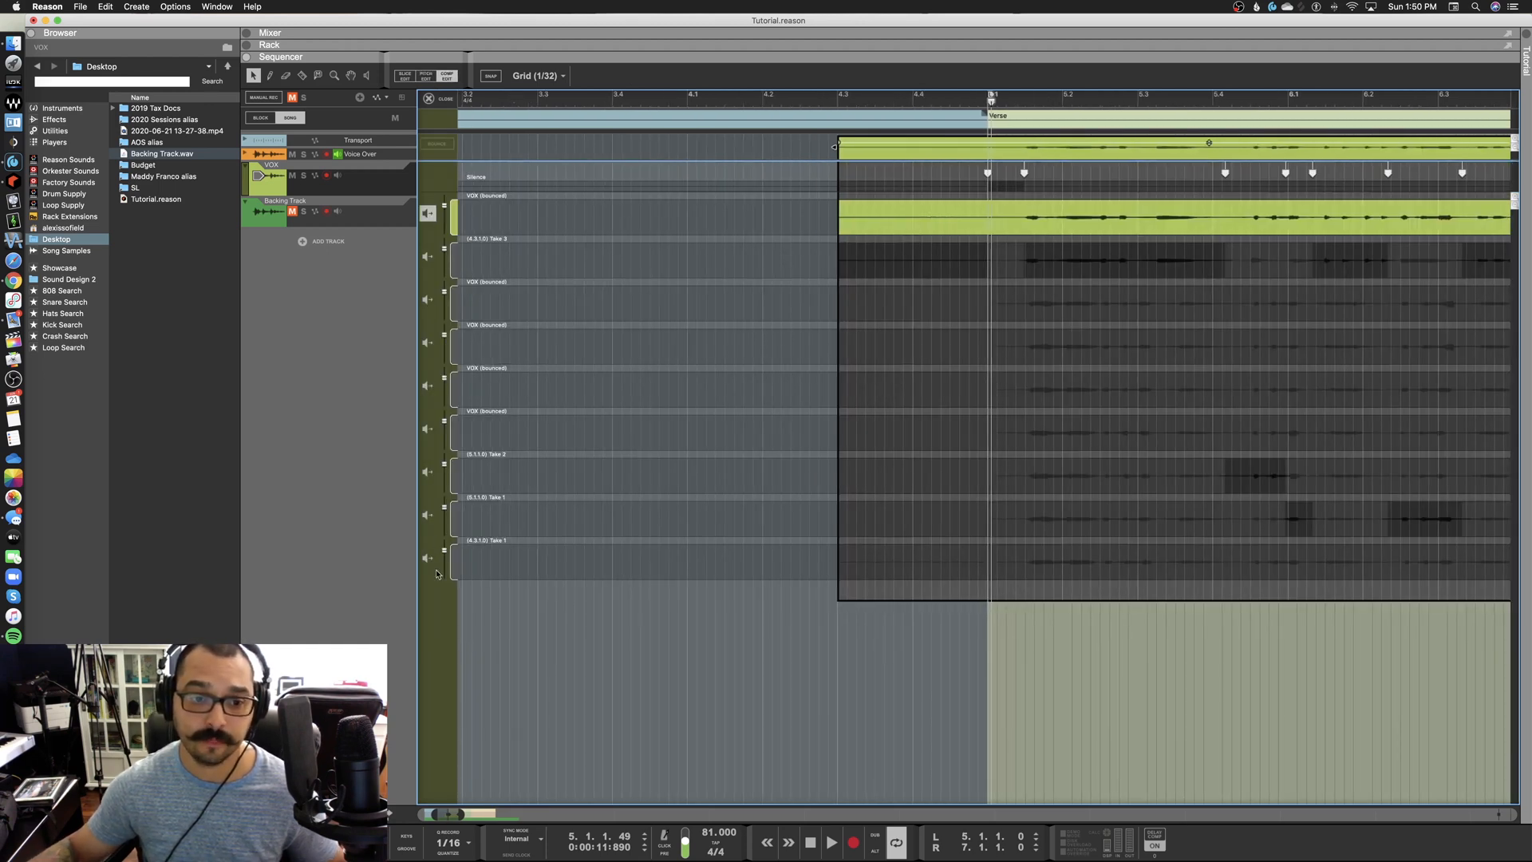
click(429, 214)
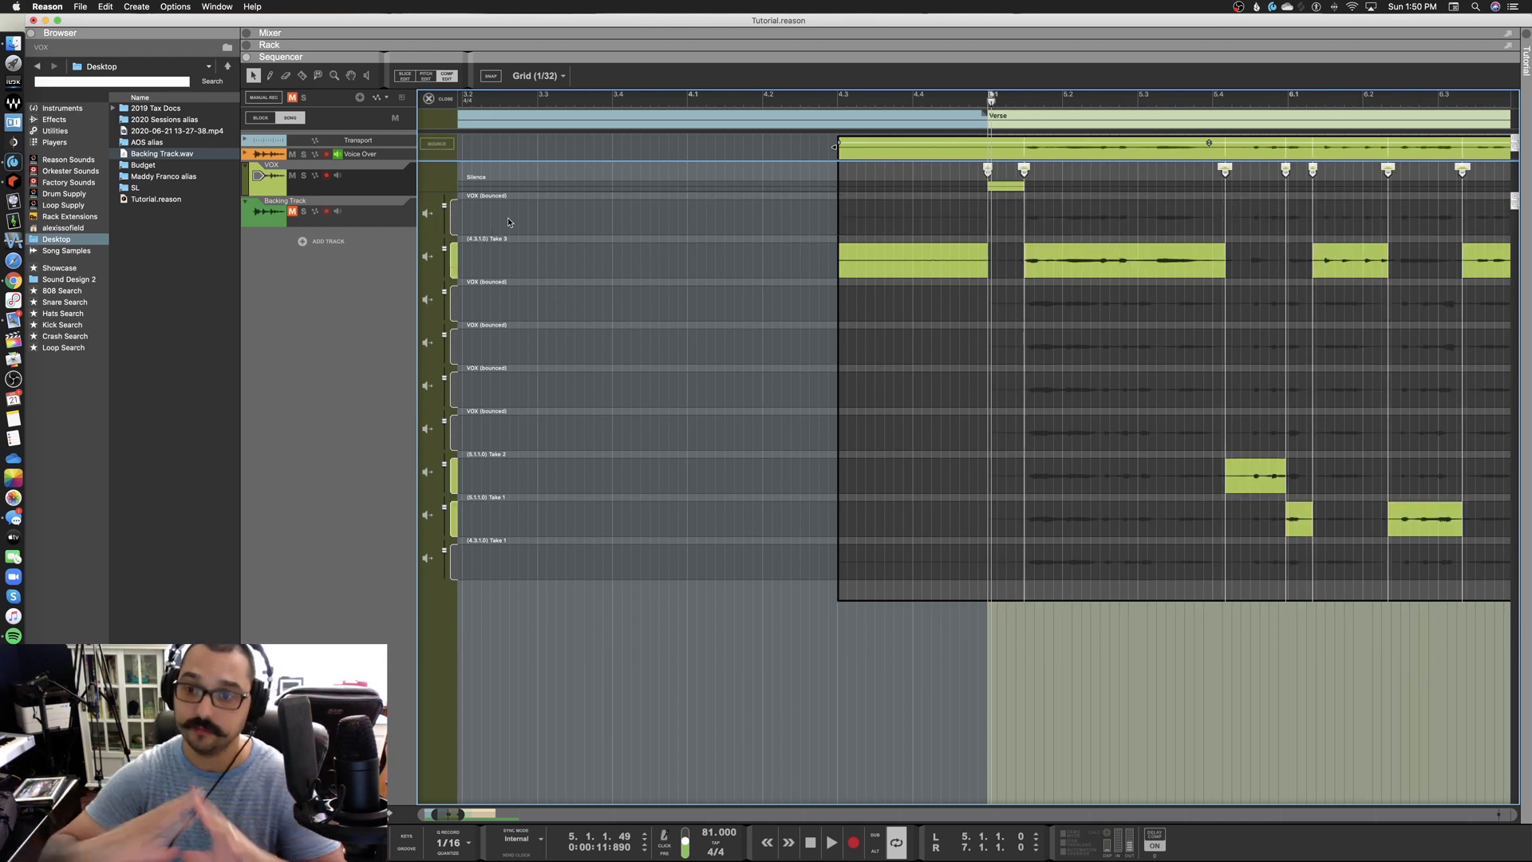
scroll(739, 211, right, 5)
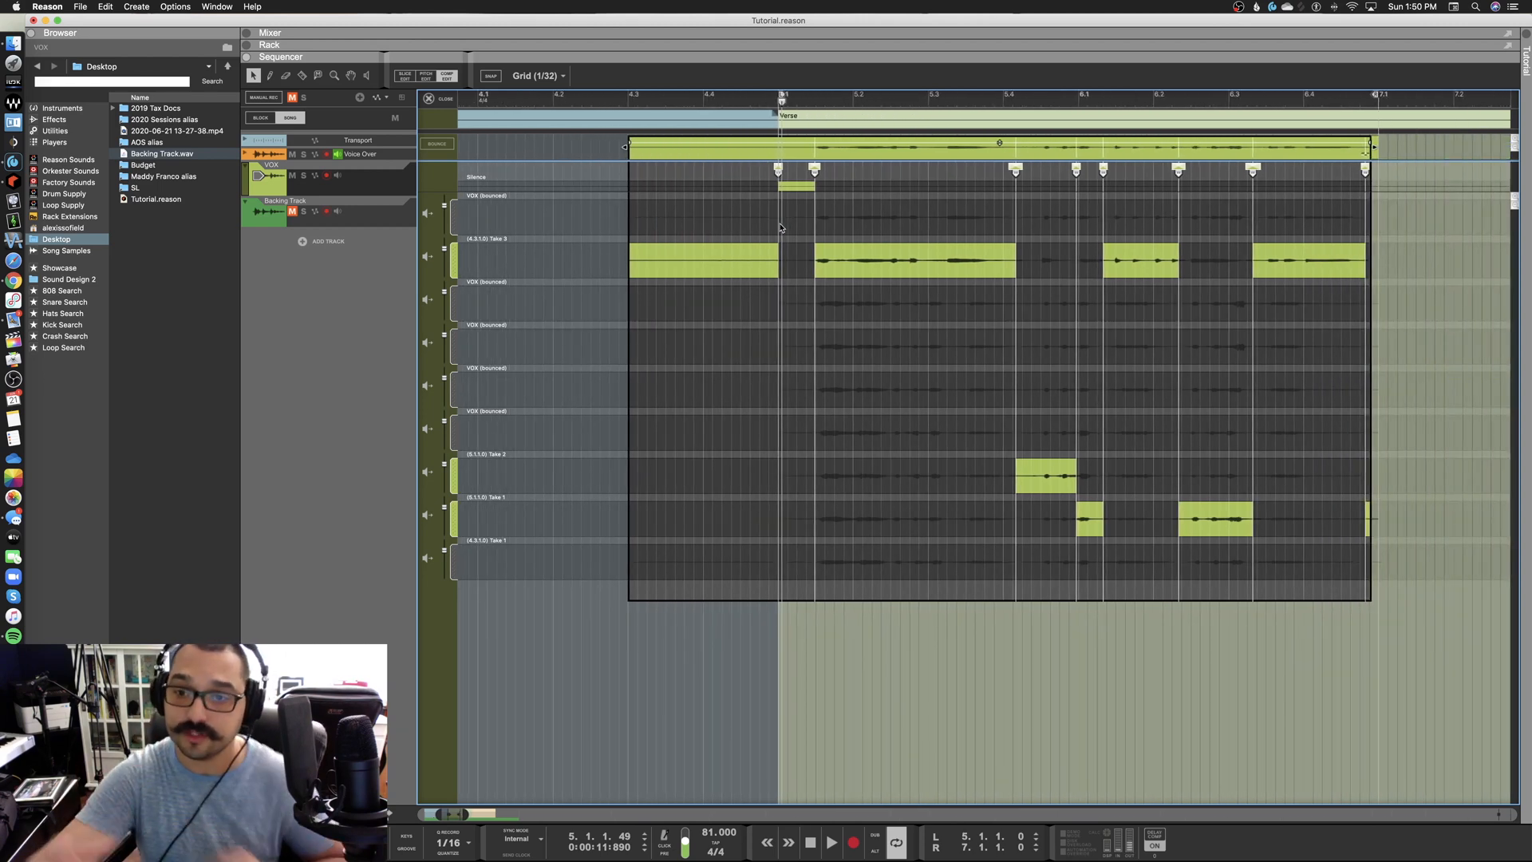
Silence the comp's opening segment before 5.1 and widen the crossfades on all comp cuts to 0.149.0
click(723, 190)
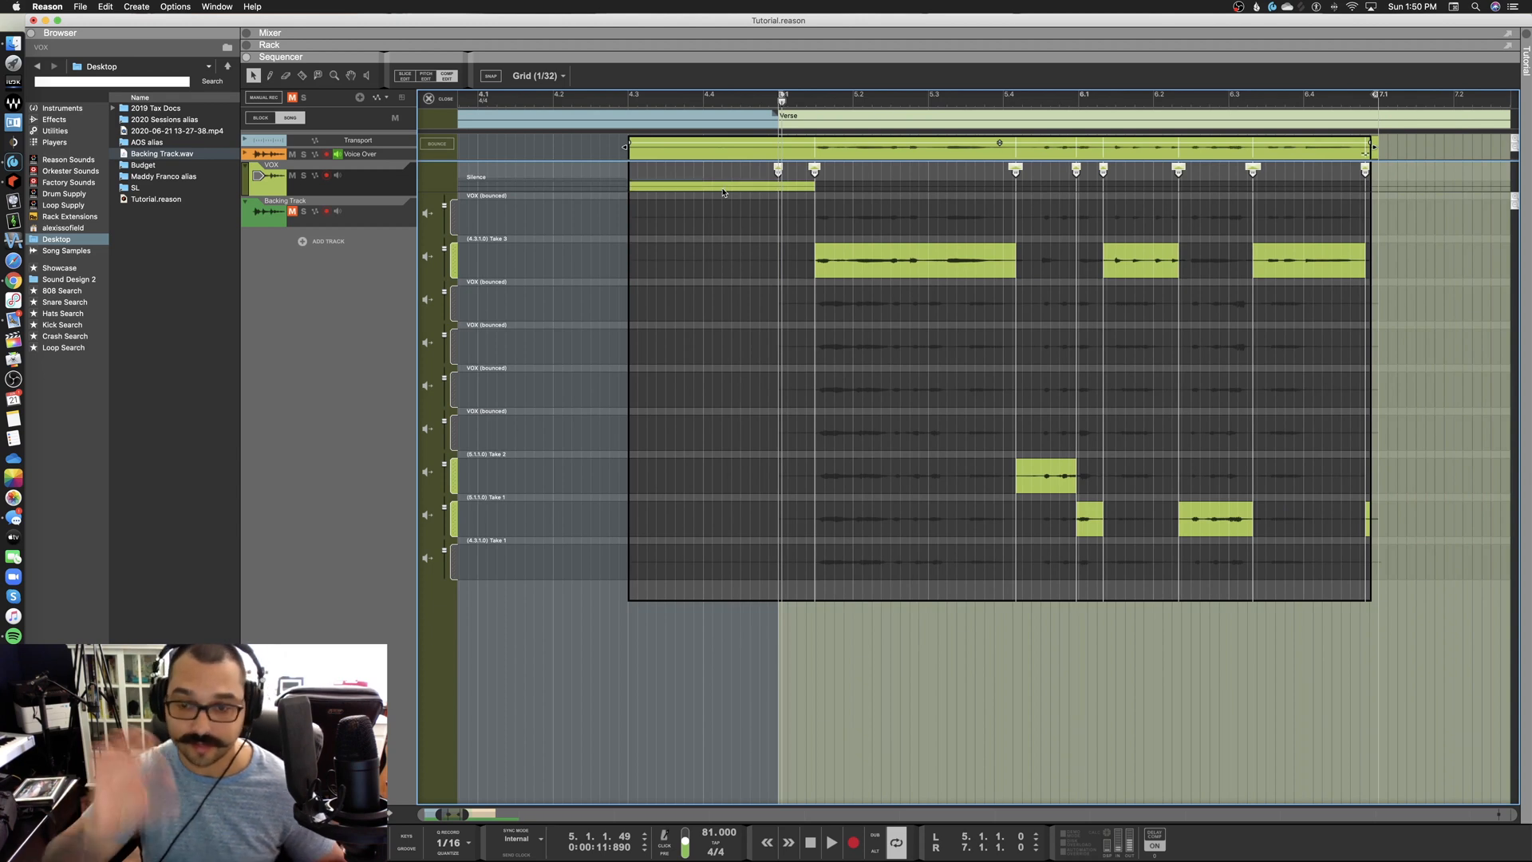
click(884, 316)
click(906, 346)
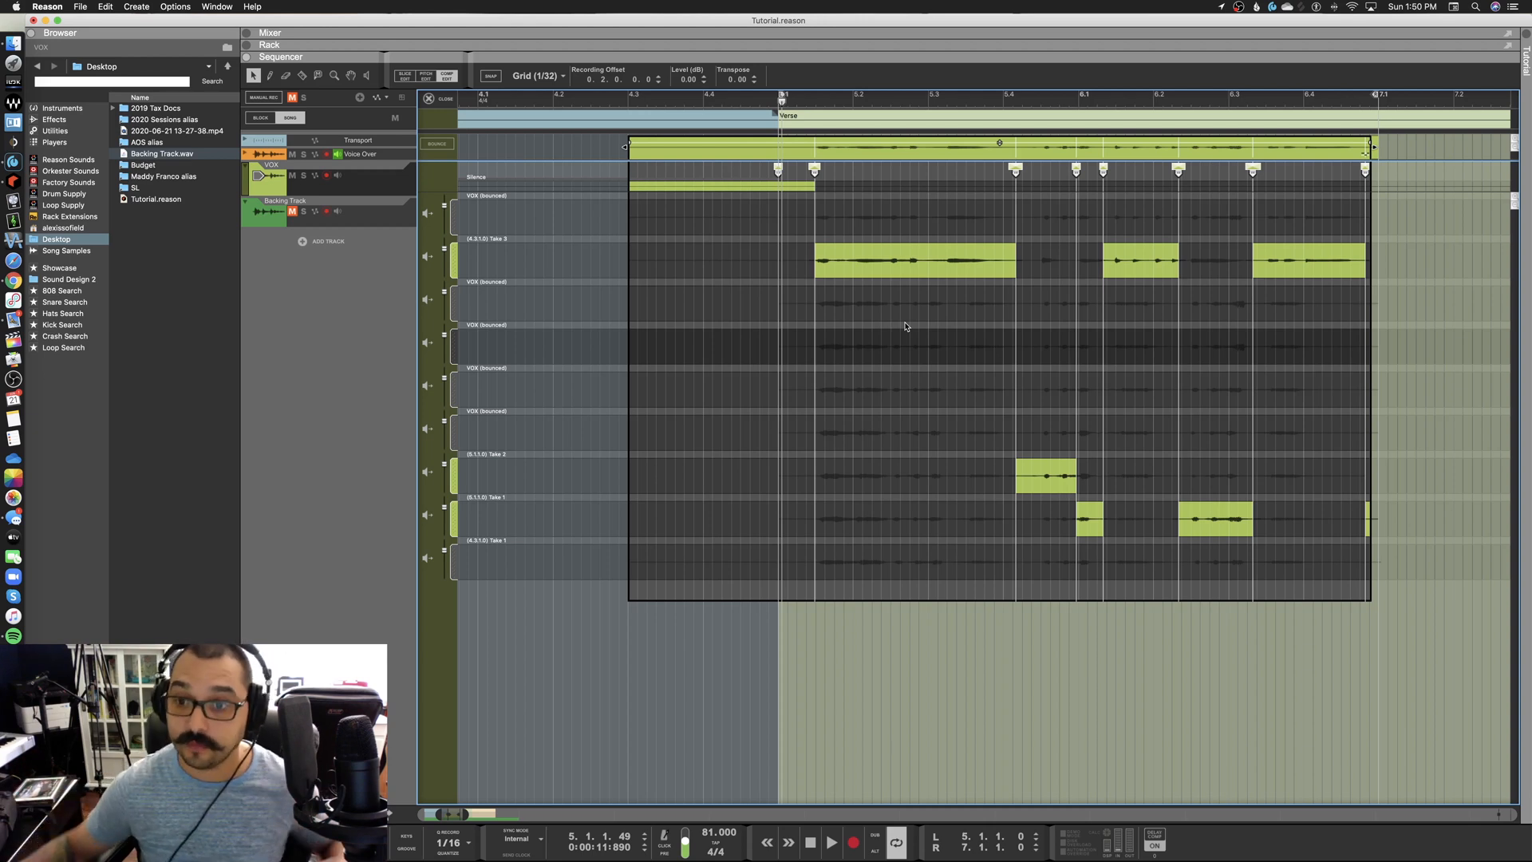
click(778, 174)
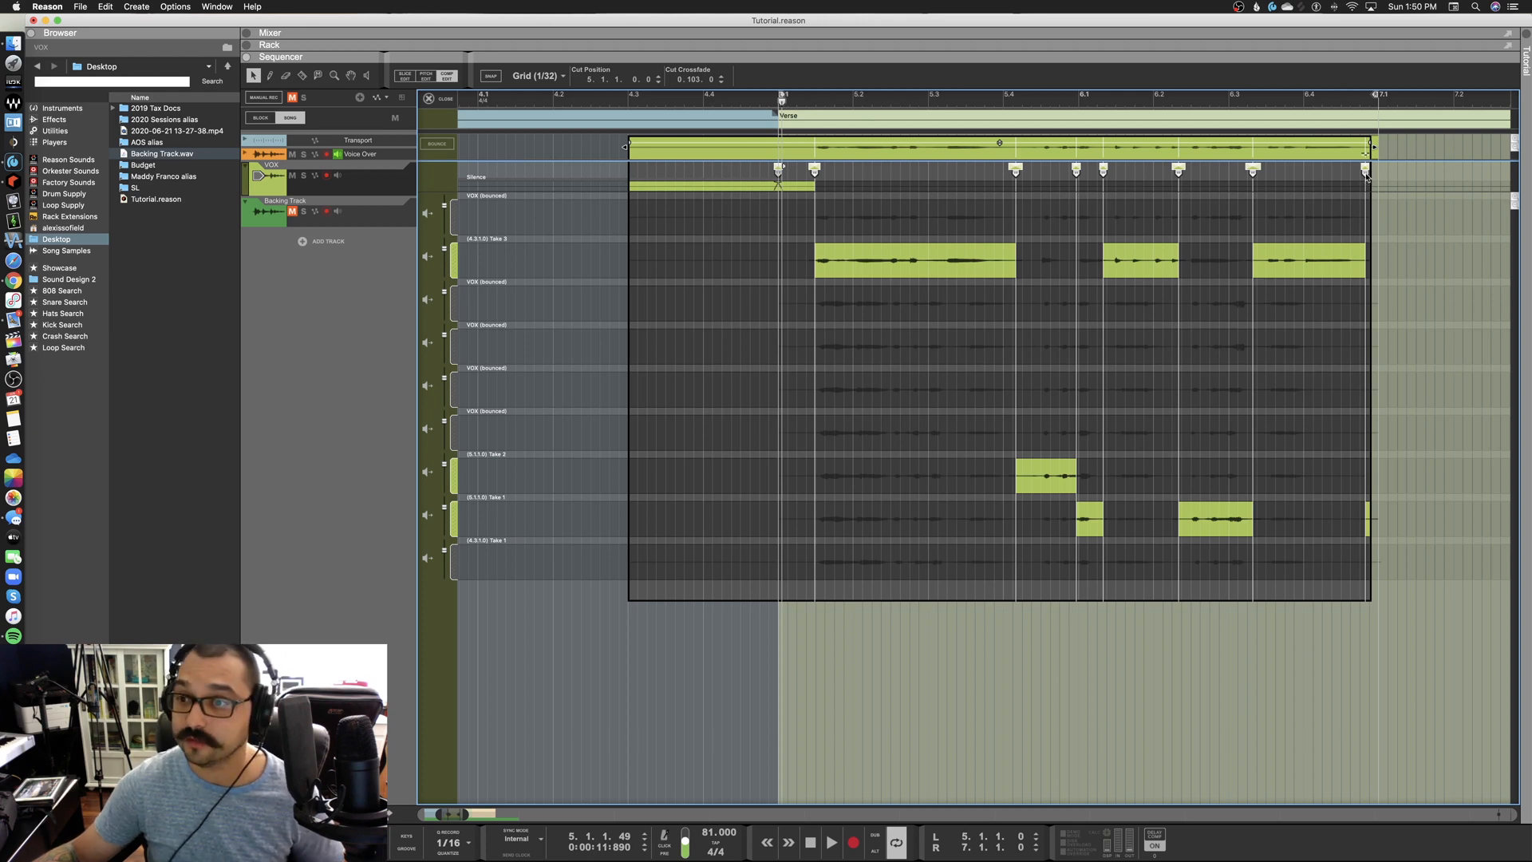
drag(1366, 169, 1372, 167)
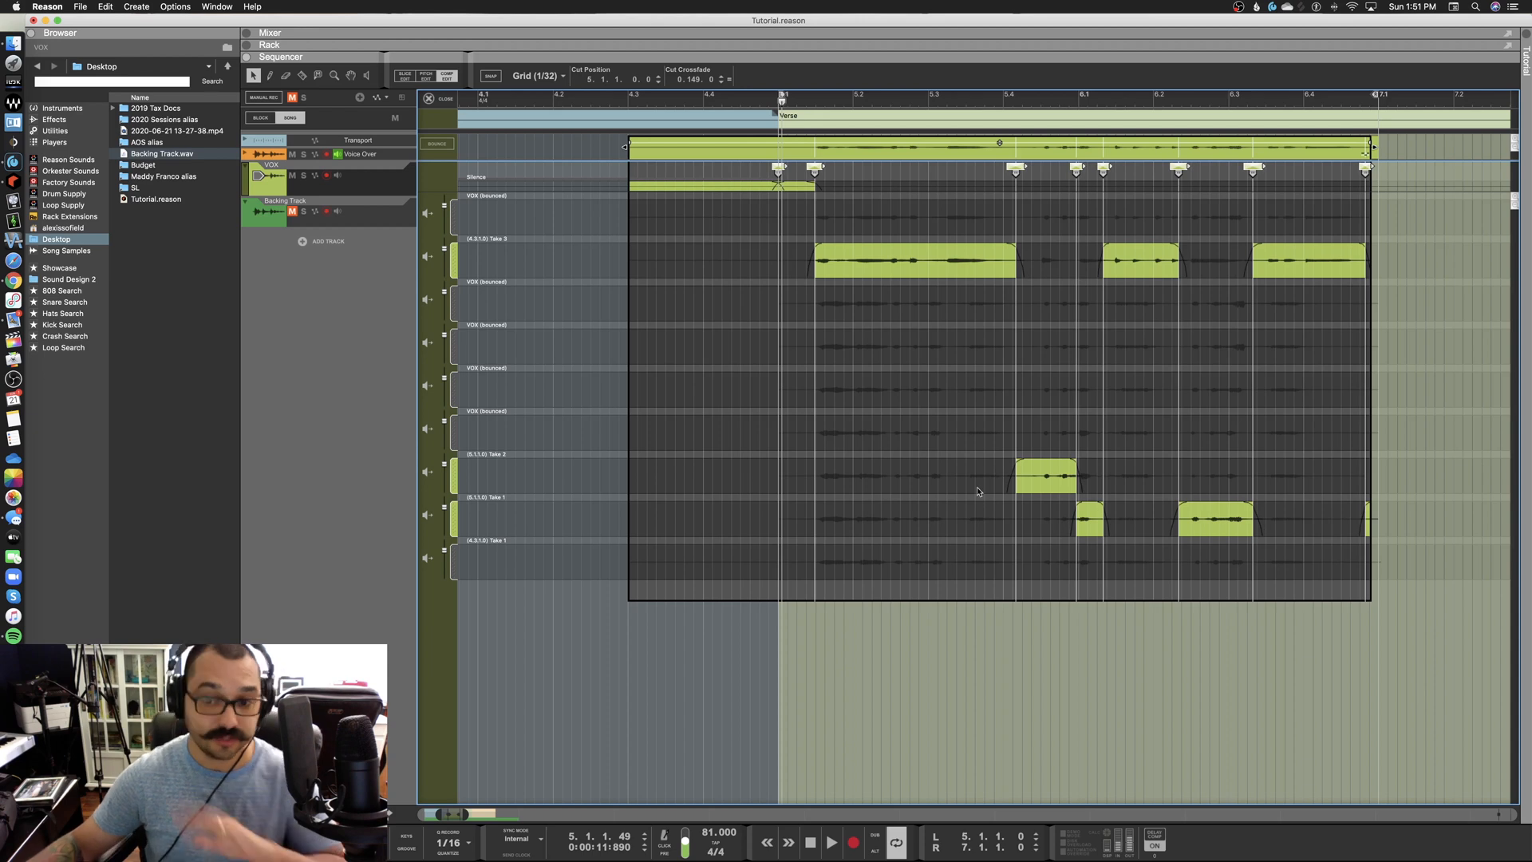
Select the comp cut where Take 3 changes to Take 2 and bounce the comp to a new take
click(1060, 334)
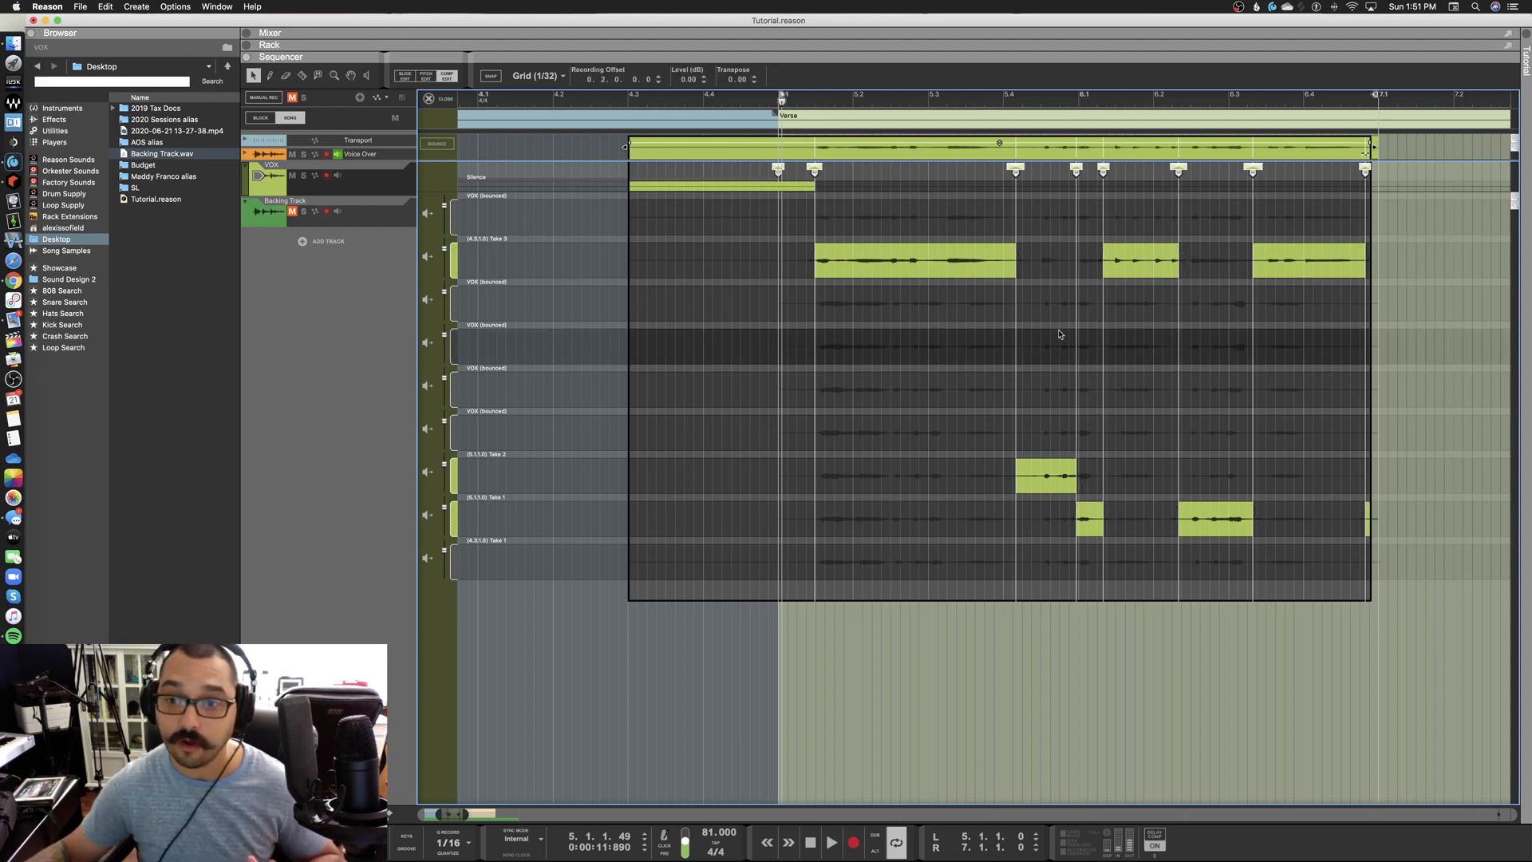
click(1016, 172)
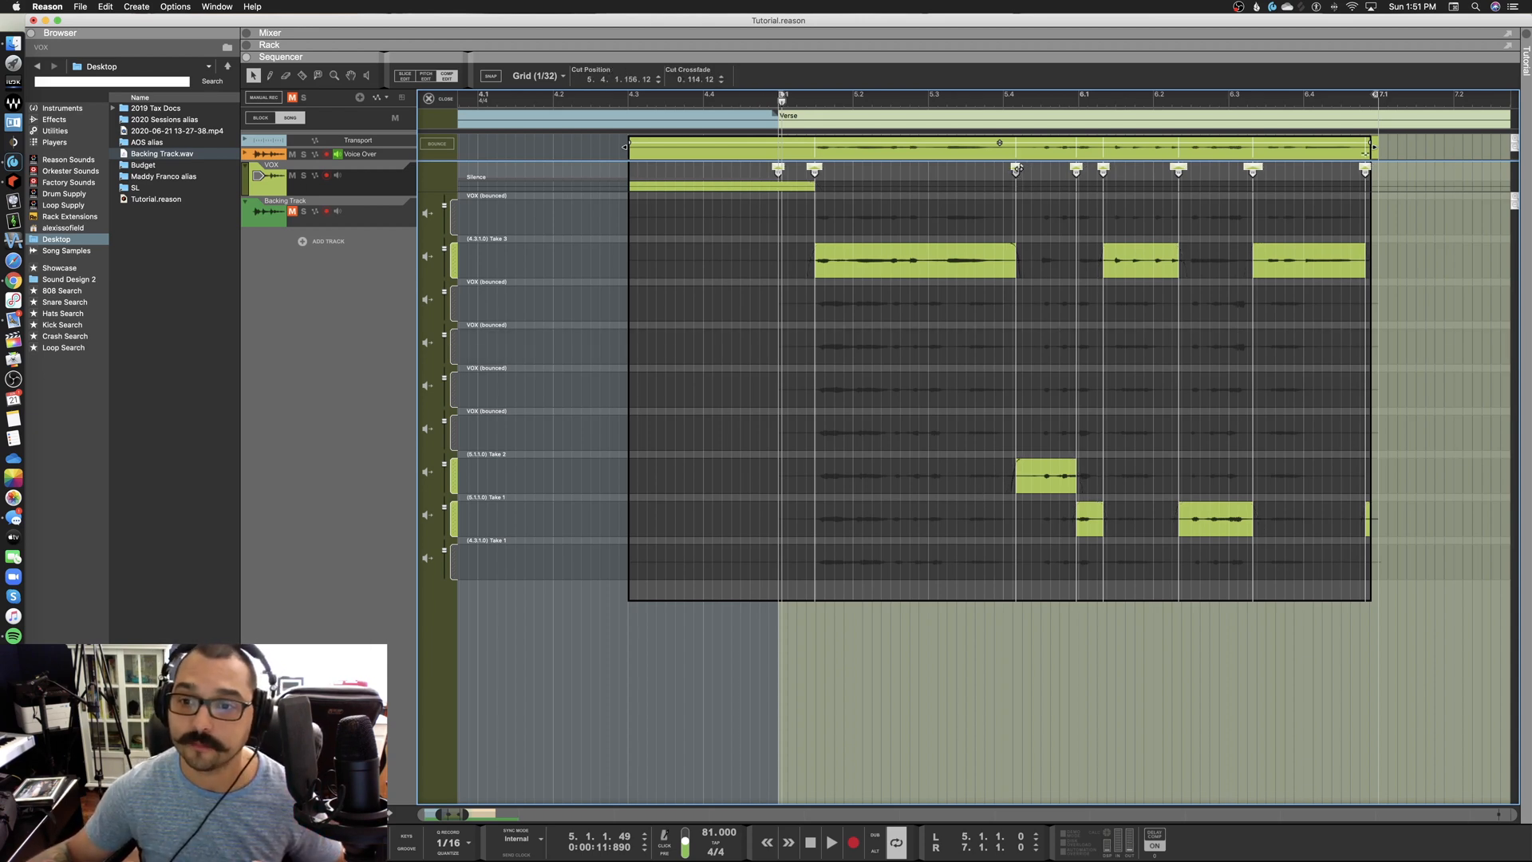
drag(1018, 168, 1022, 167)
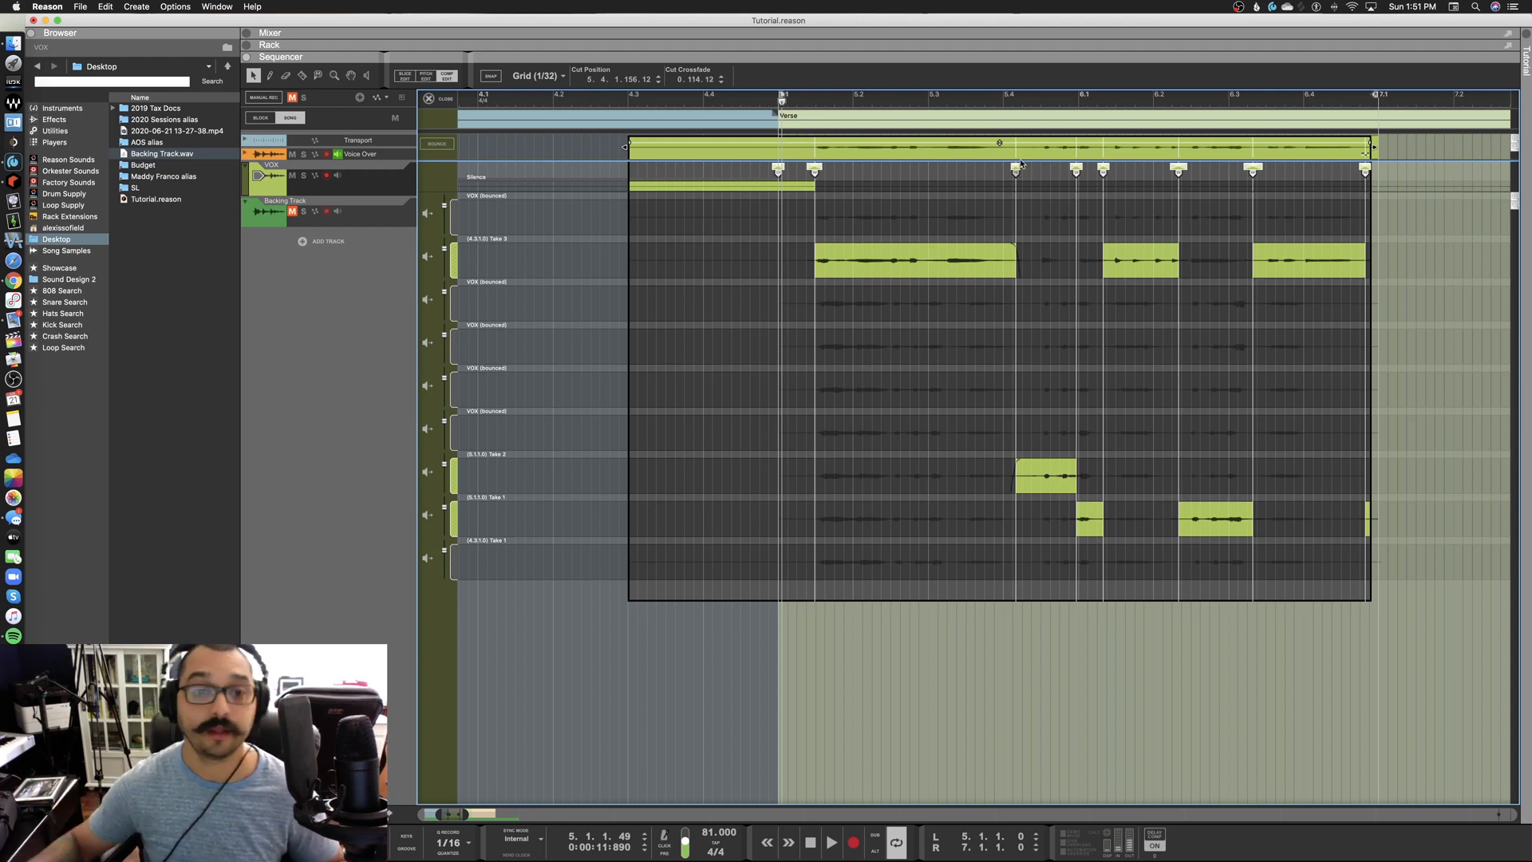
click(433, 147)
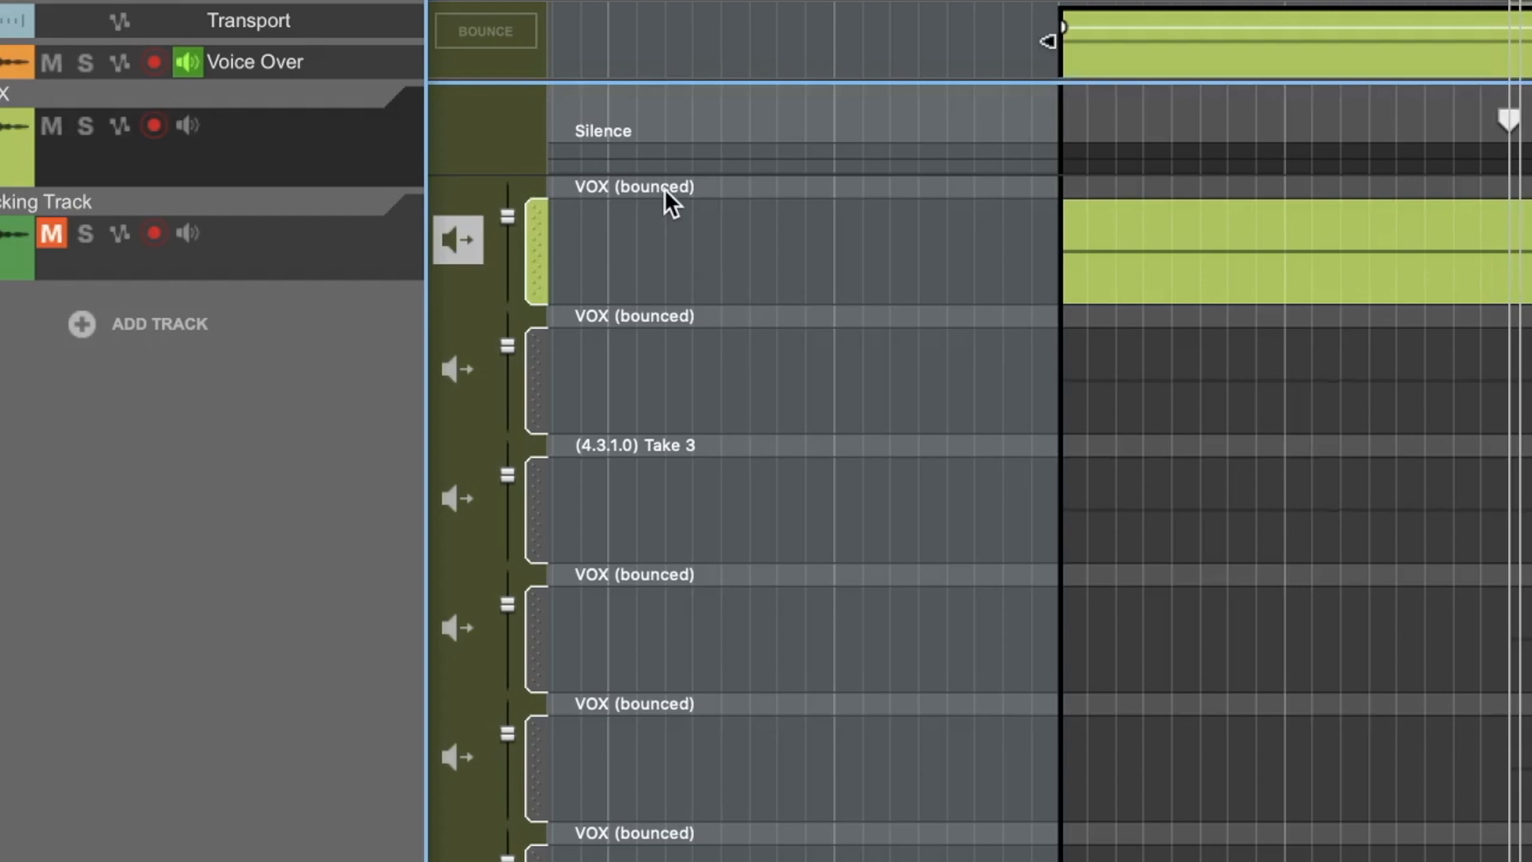
Rename the uppermost bounced VOX take as "I like this one"
double_click(497, 197)
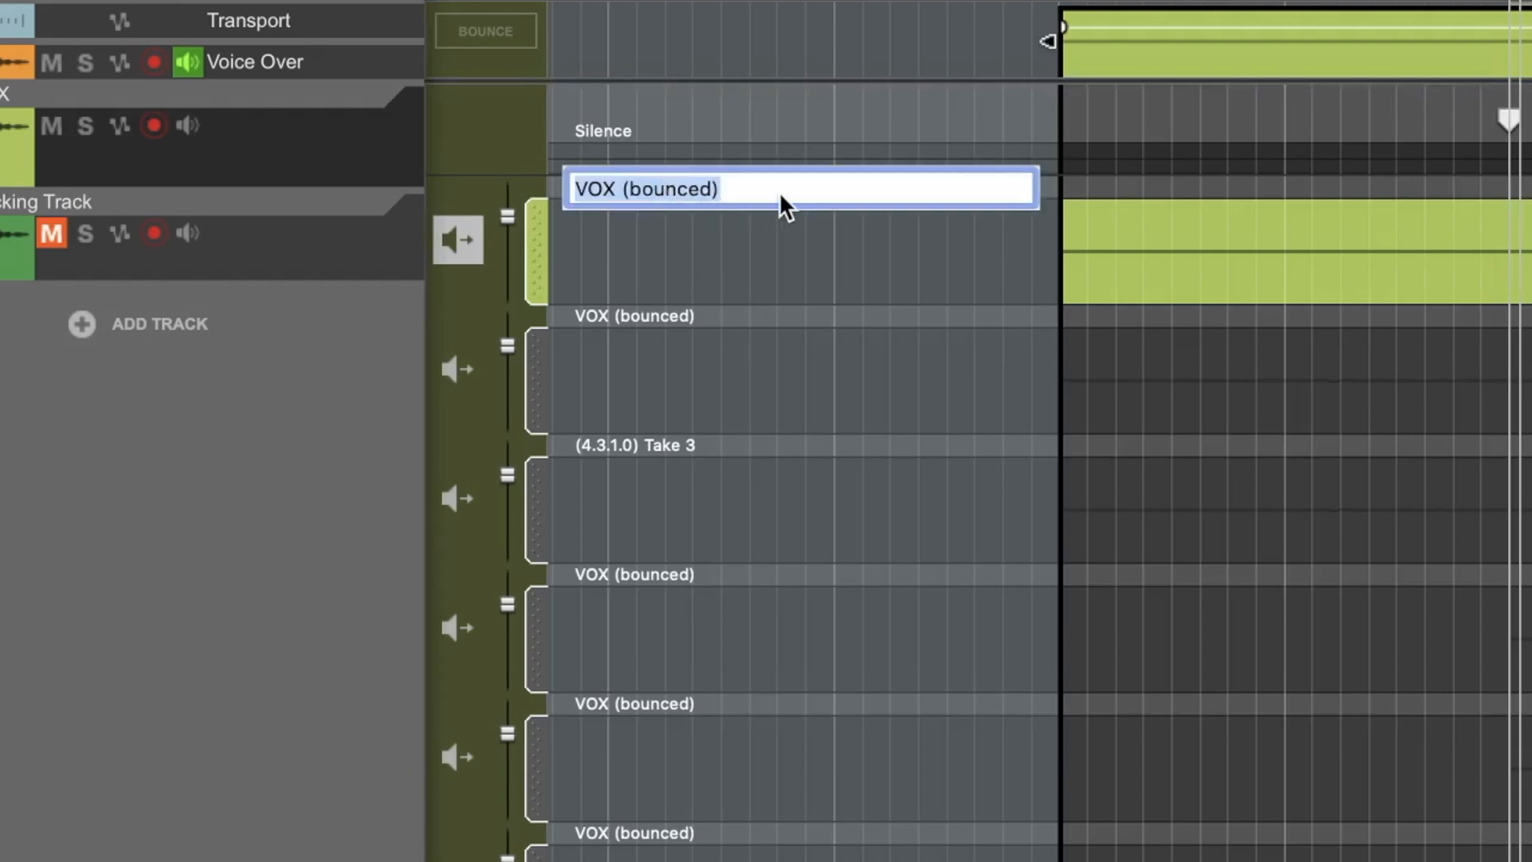
text(I)
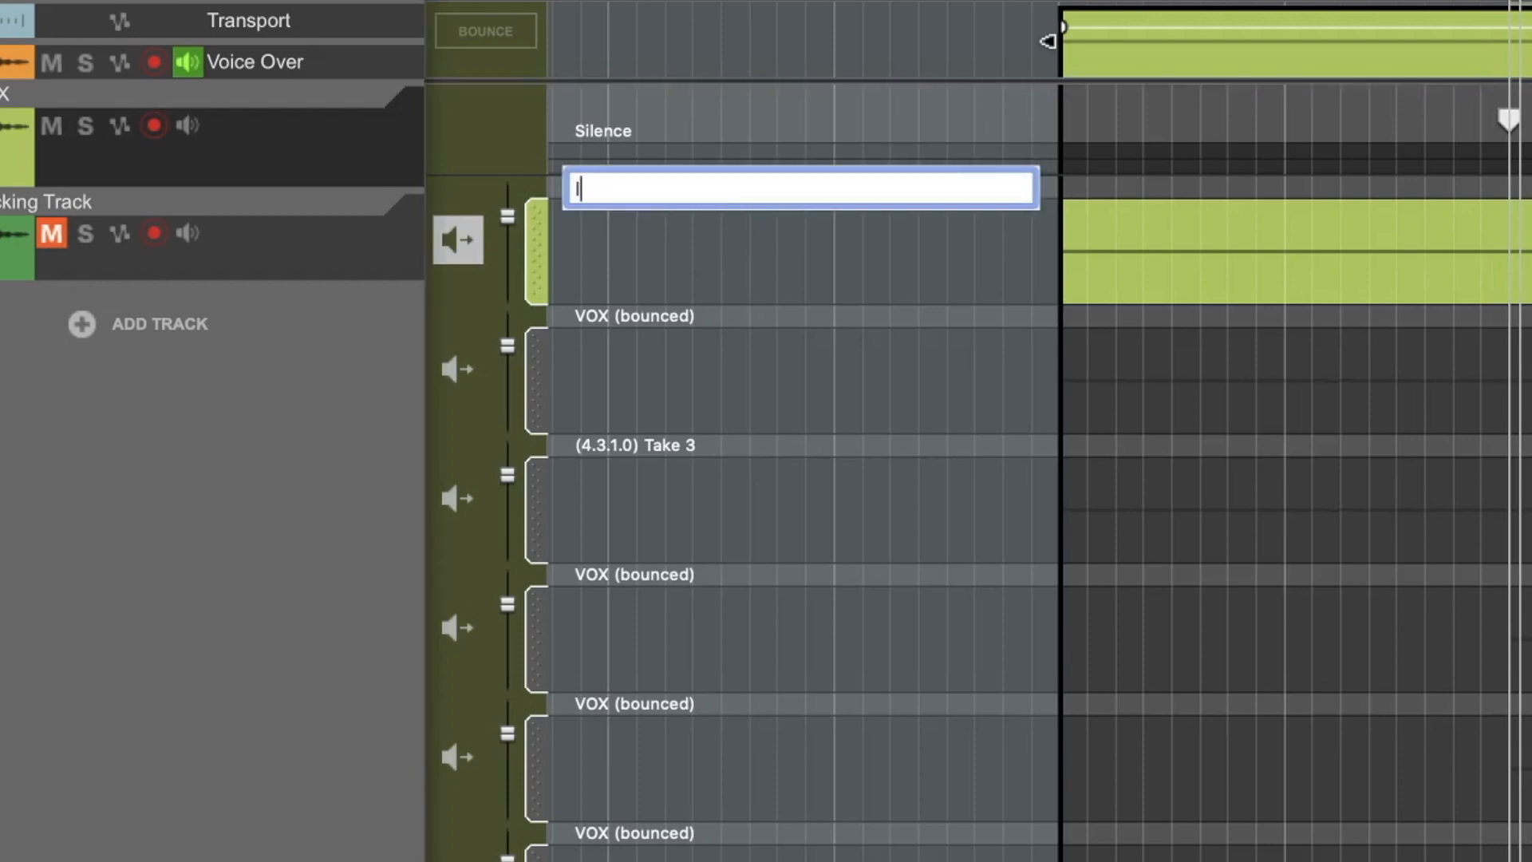
text( like this one)
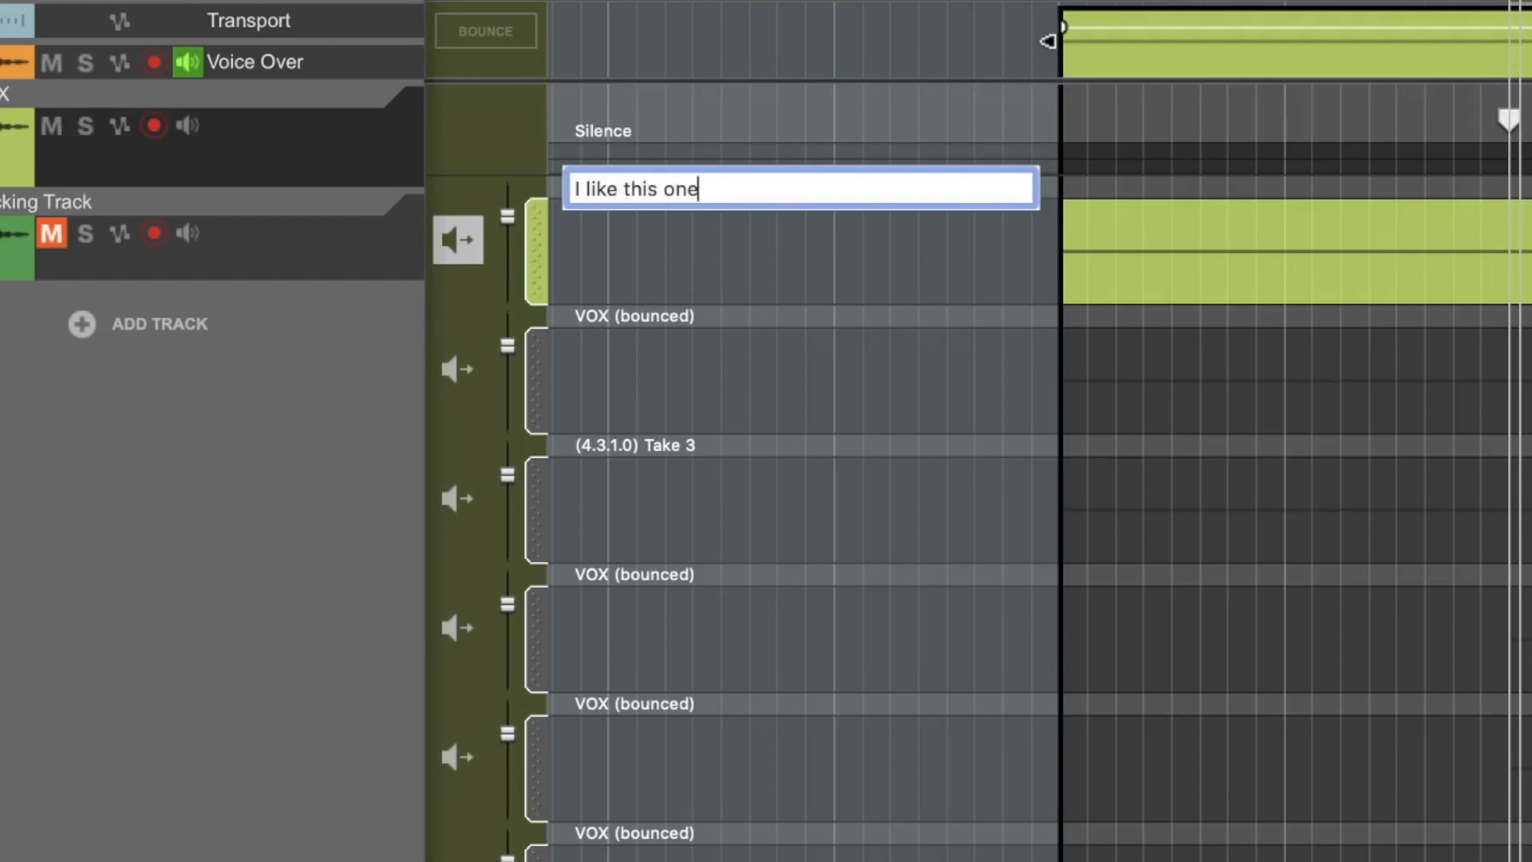
key(Return)
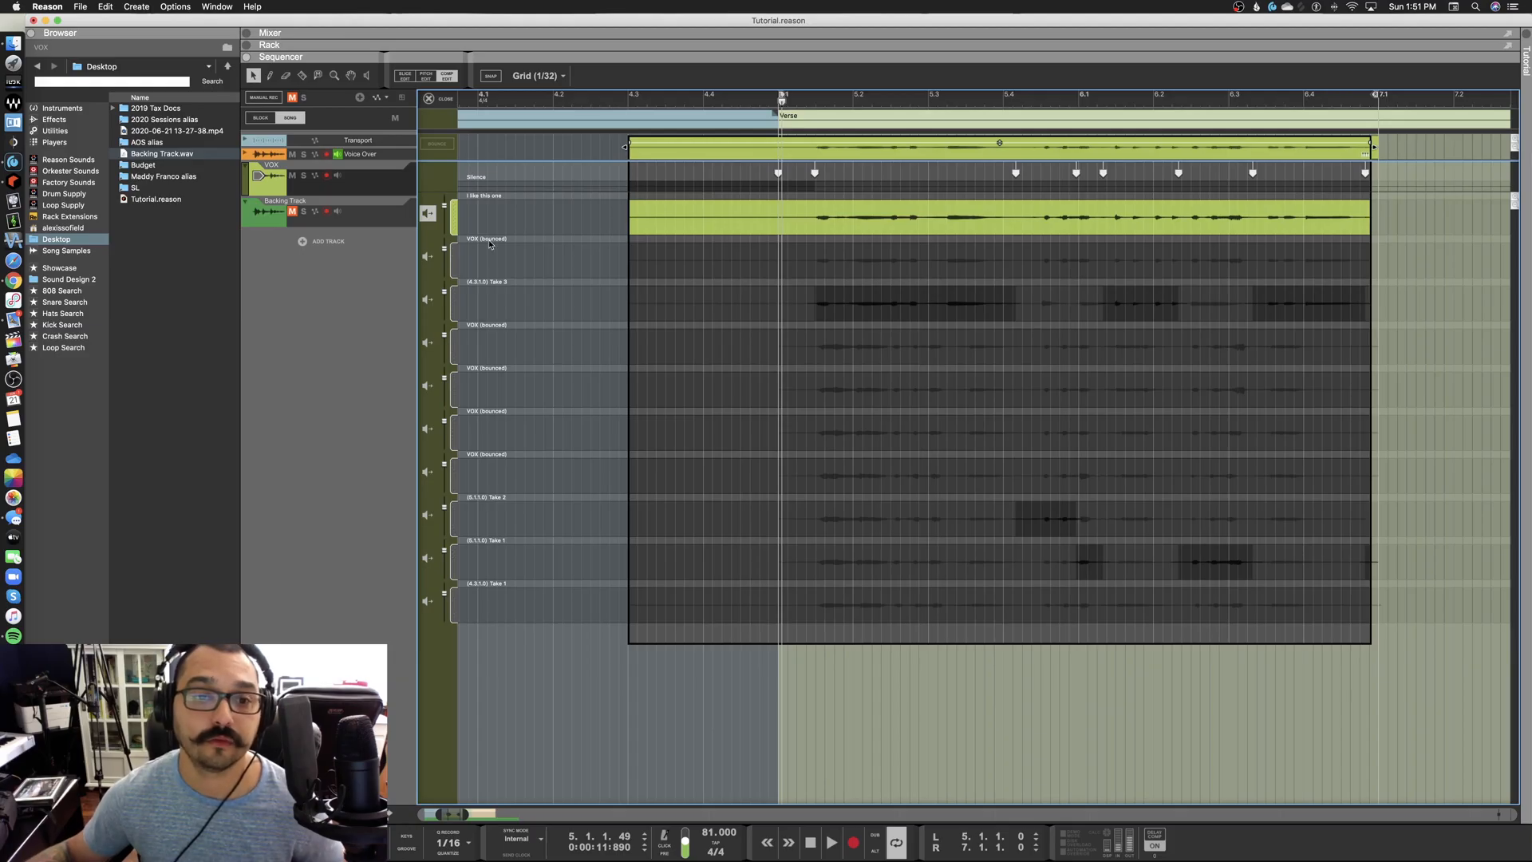
Rename the bounced VOX take directly above Take 3 as "Ummm what ev"
double_click(490, 240)
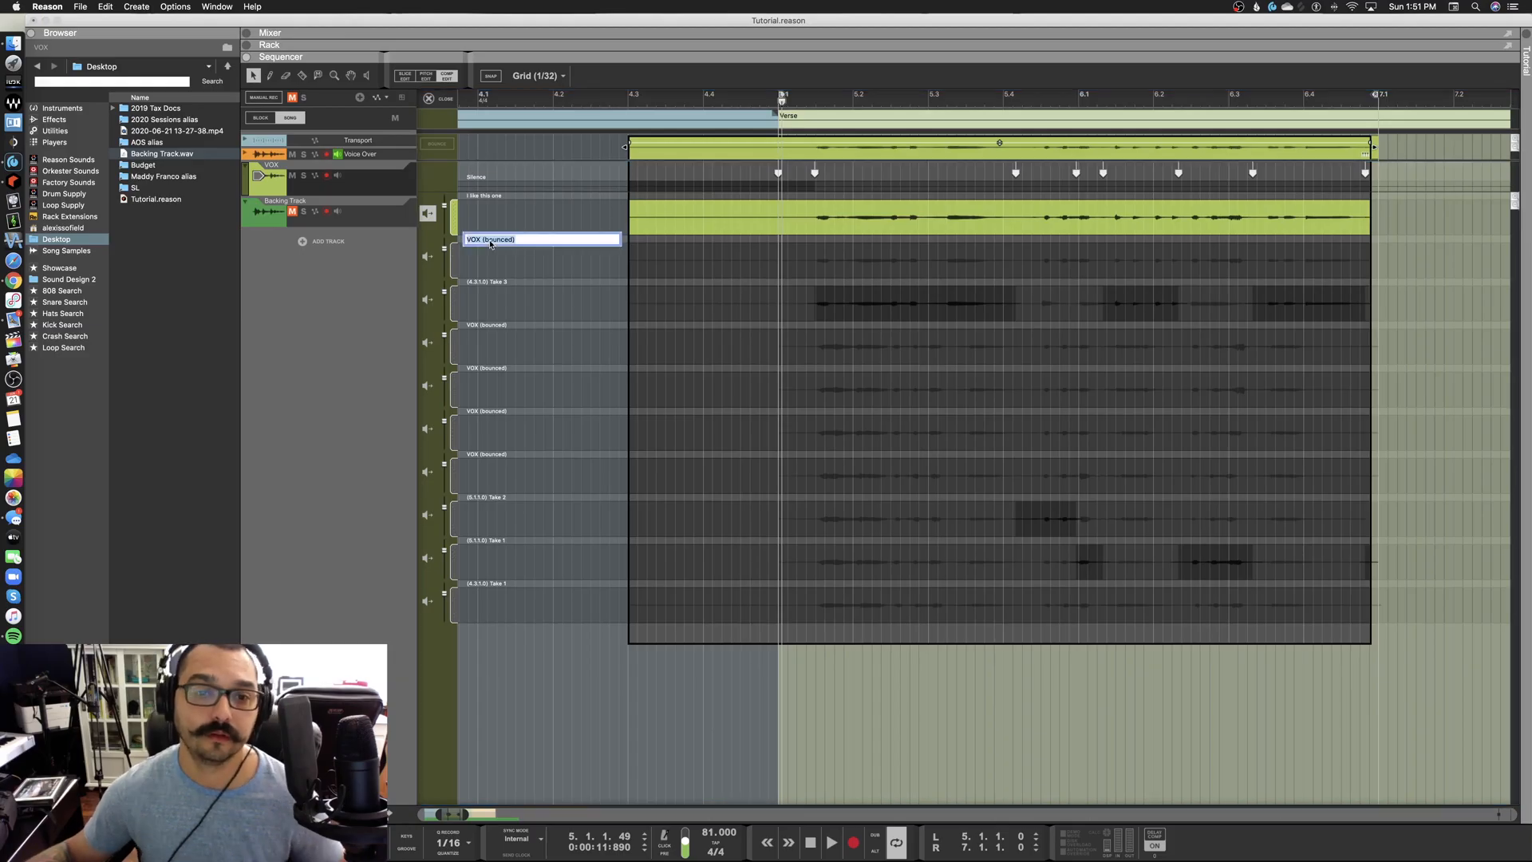
text(Ummm wha)
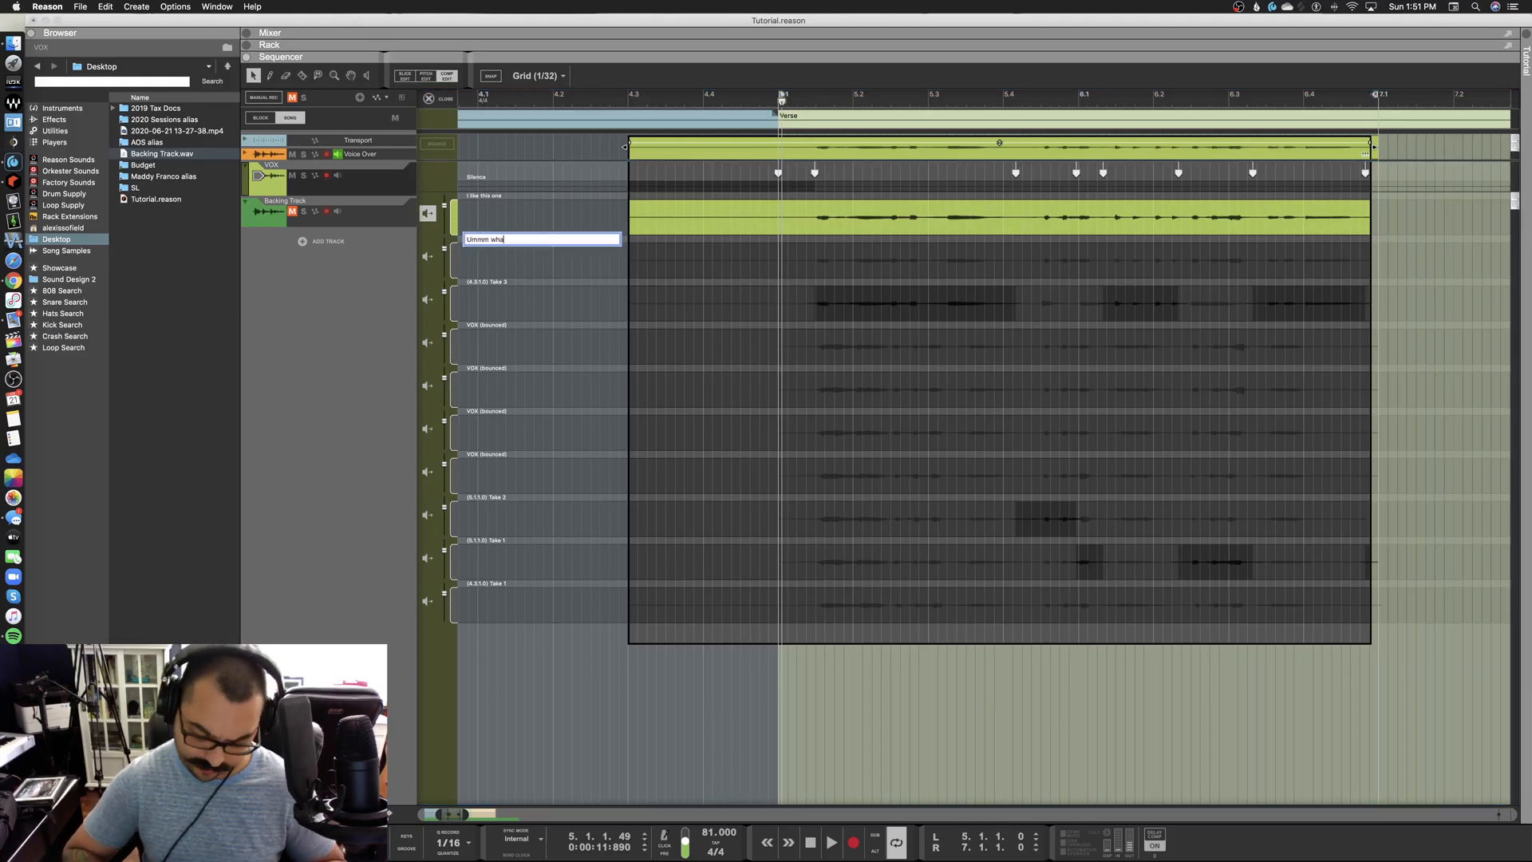
text(t ev)
key(Return)
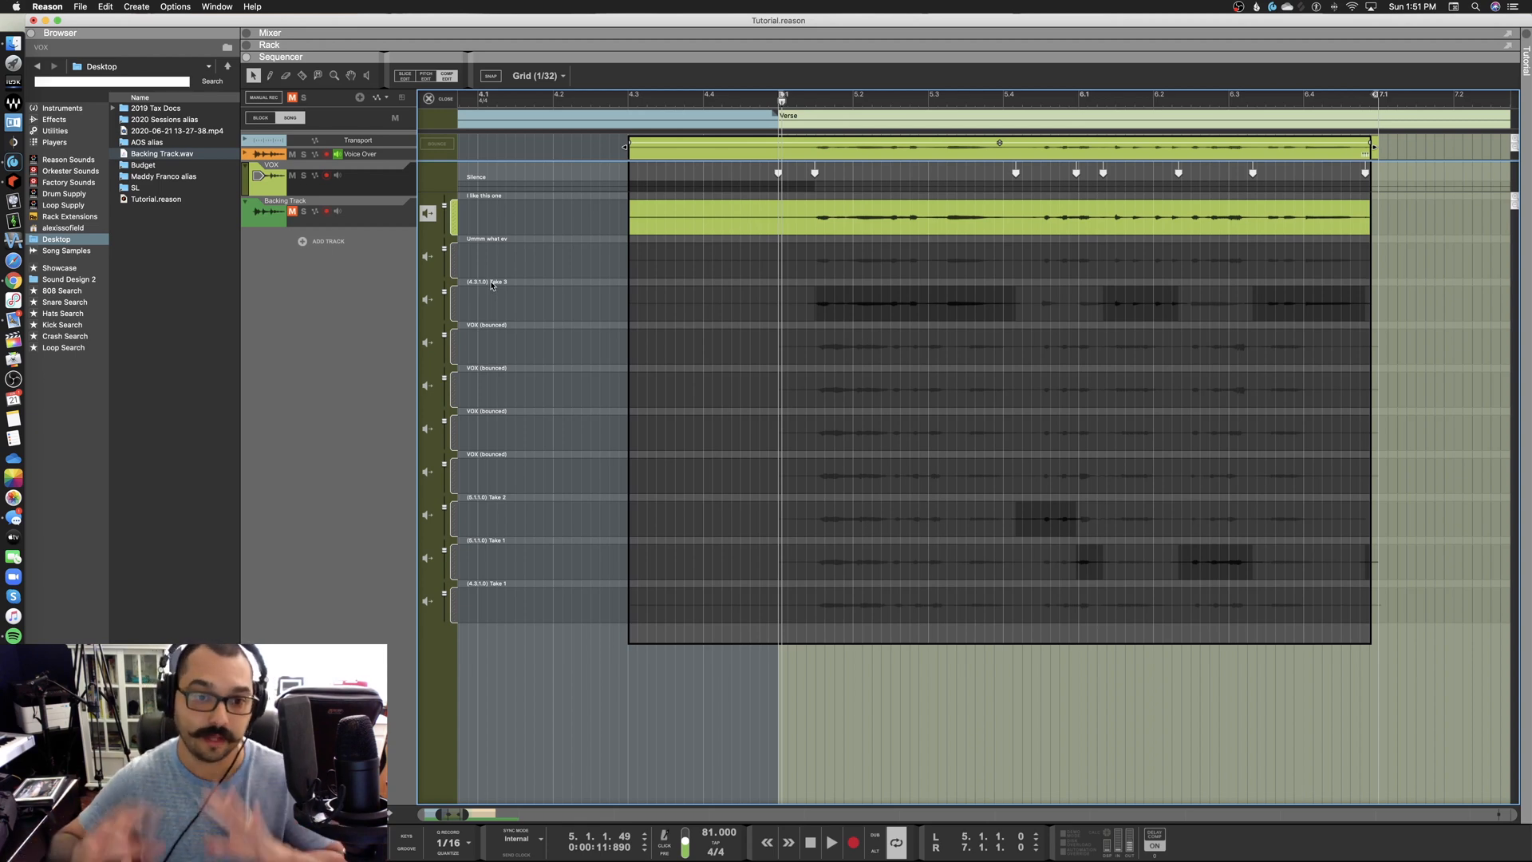
Rename the bounced VOX take directly below Take 3 as "I like the" followed by the person's first name
double_click(486, 324)
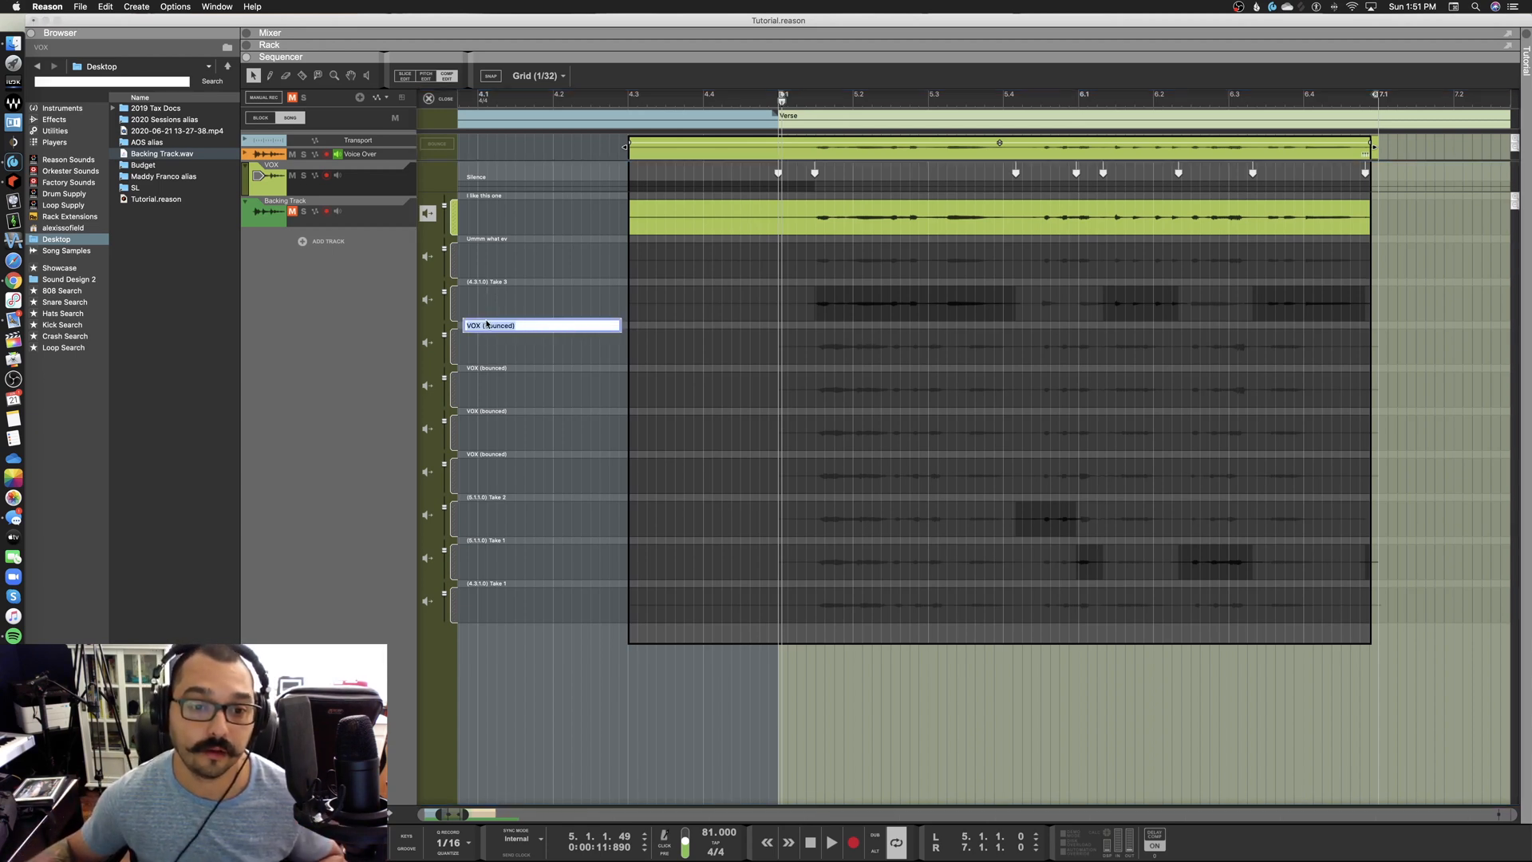
key(BackSpace)
text(I like the )
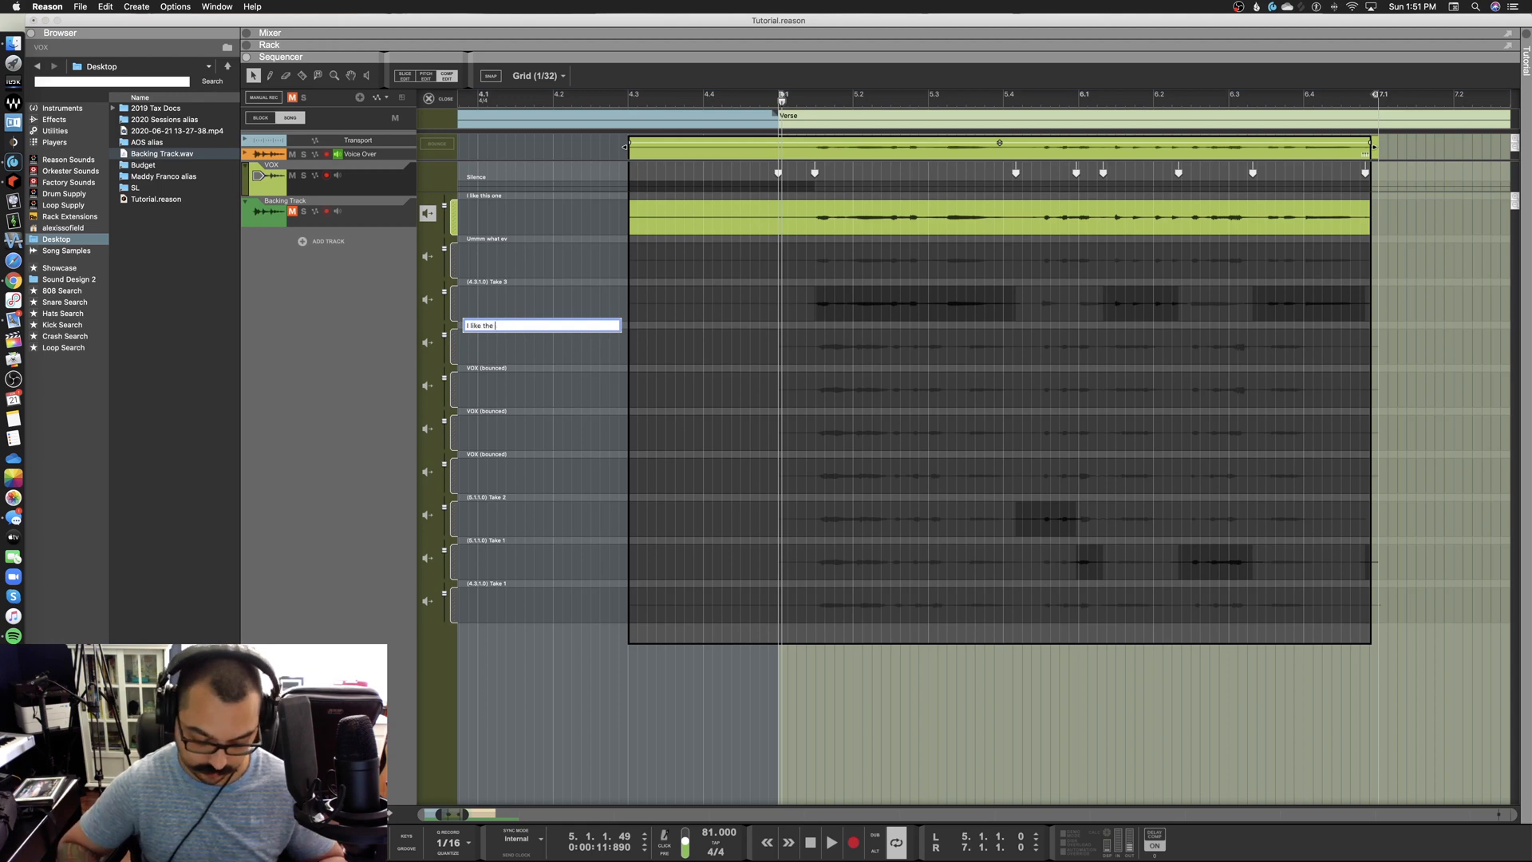
text(Alex)
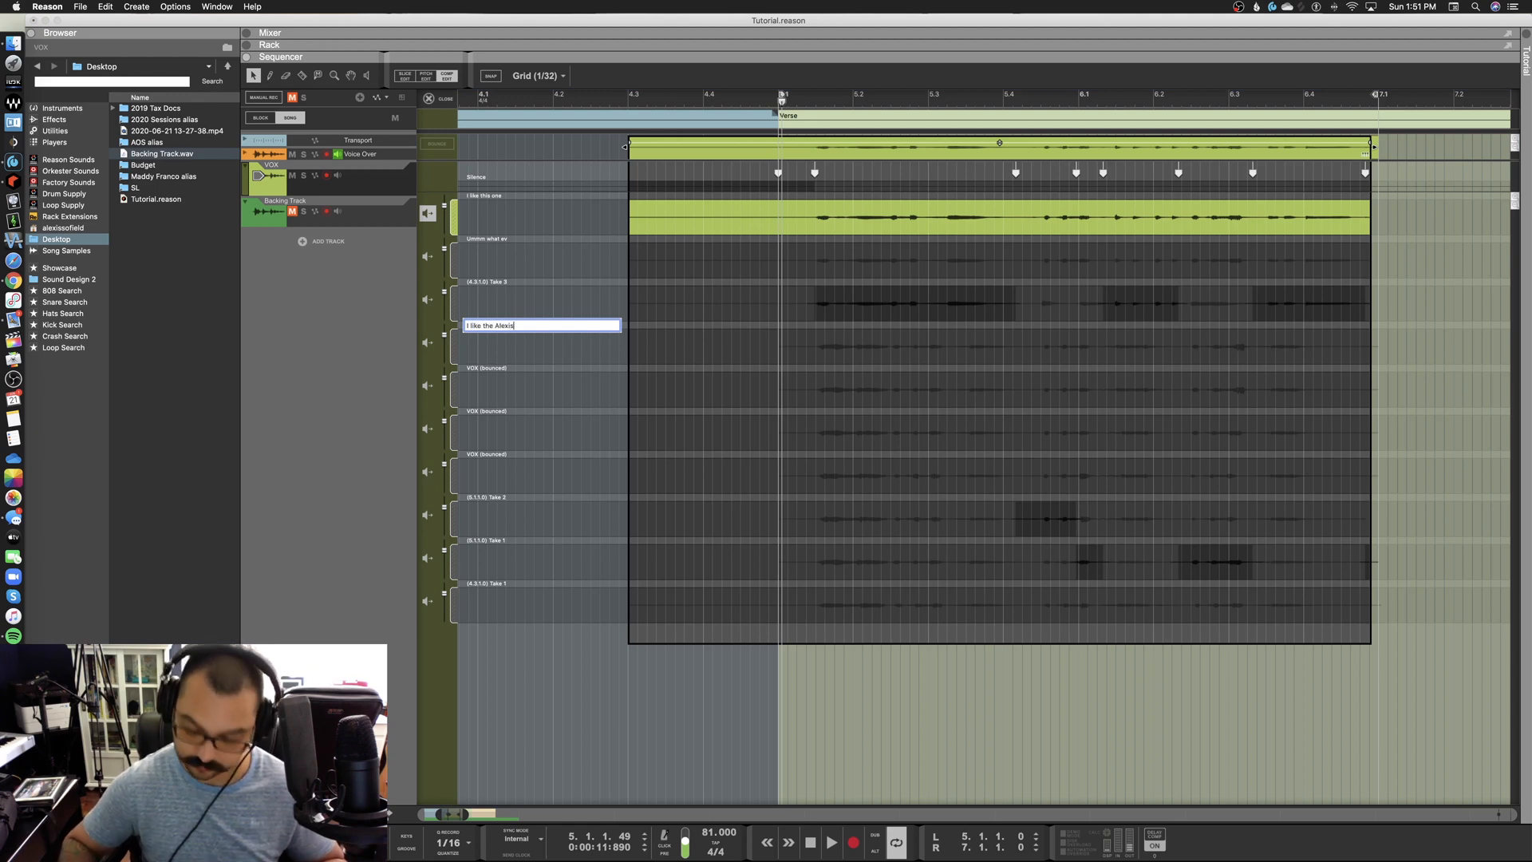
text(is)
key(Return)
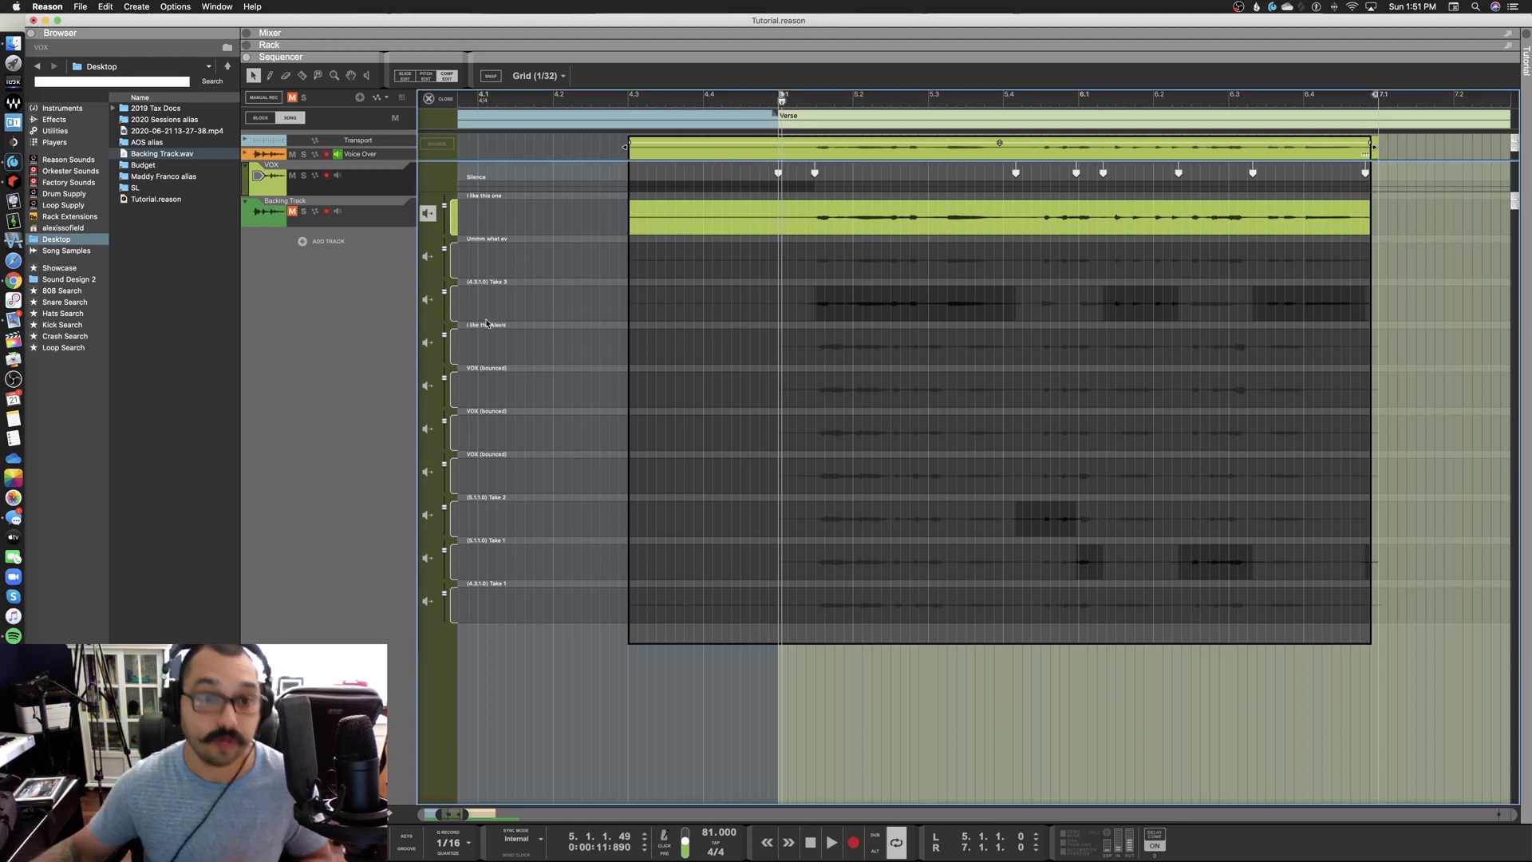
Switch single-take listening to "Ummm what ev" and Take 3 in turn, and return to the full comp
click(428, 257)
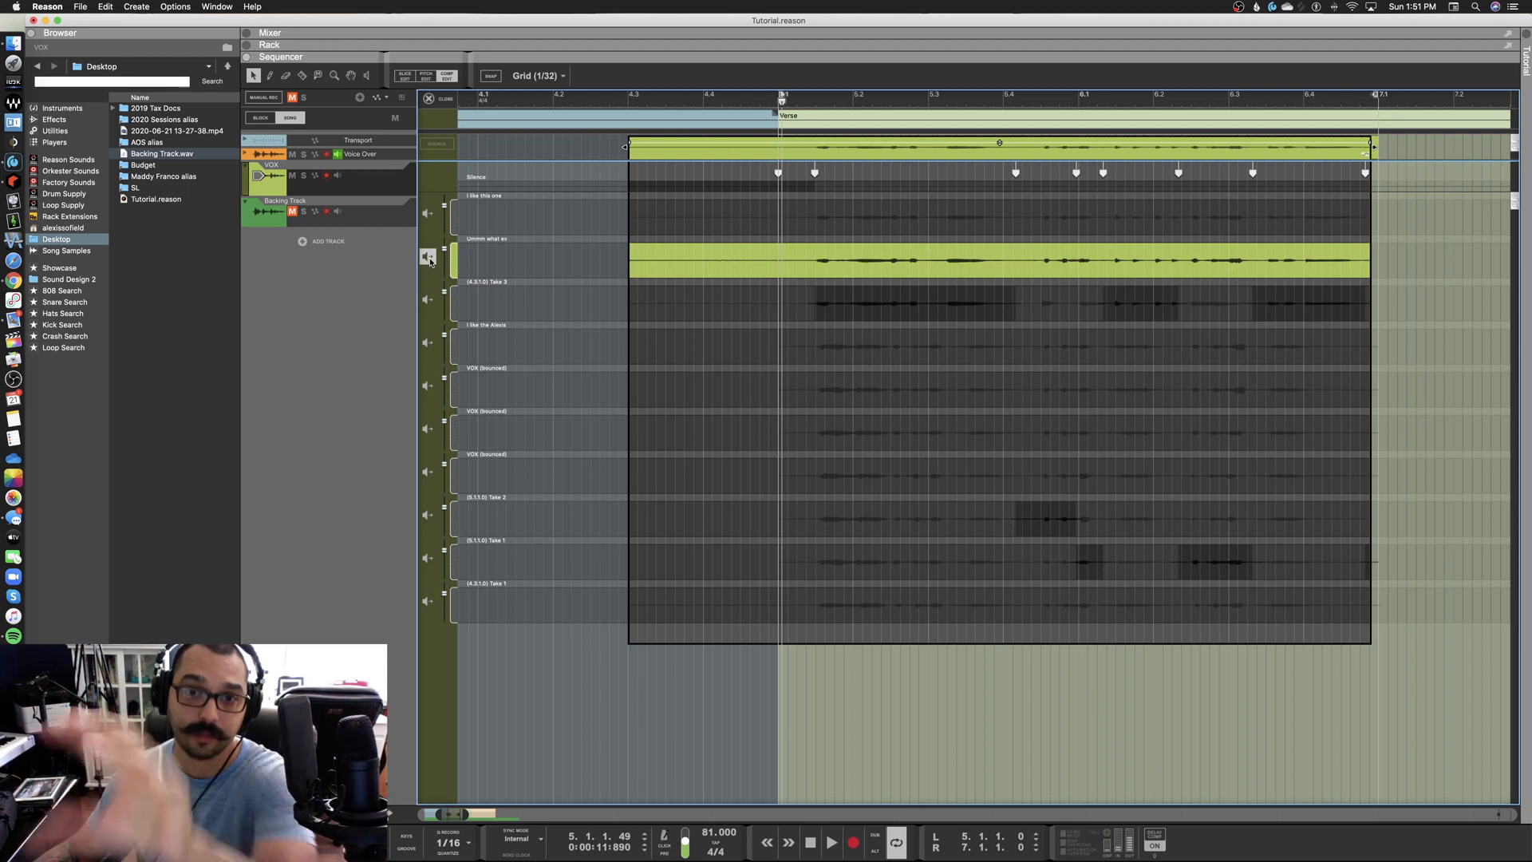
click(427, 300)
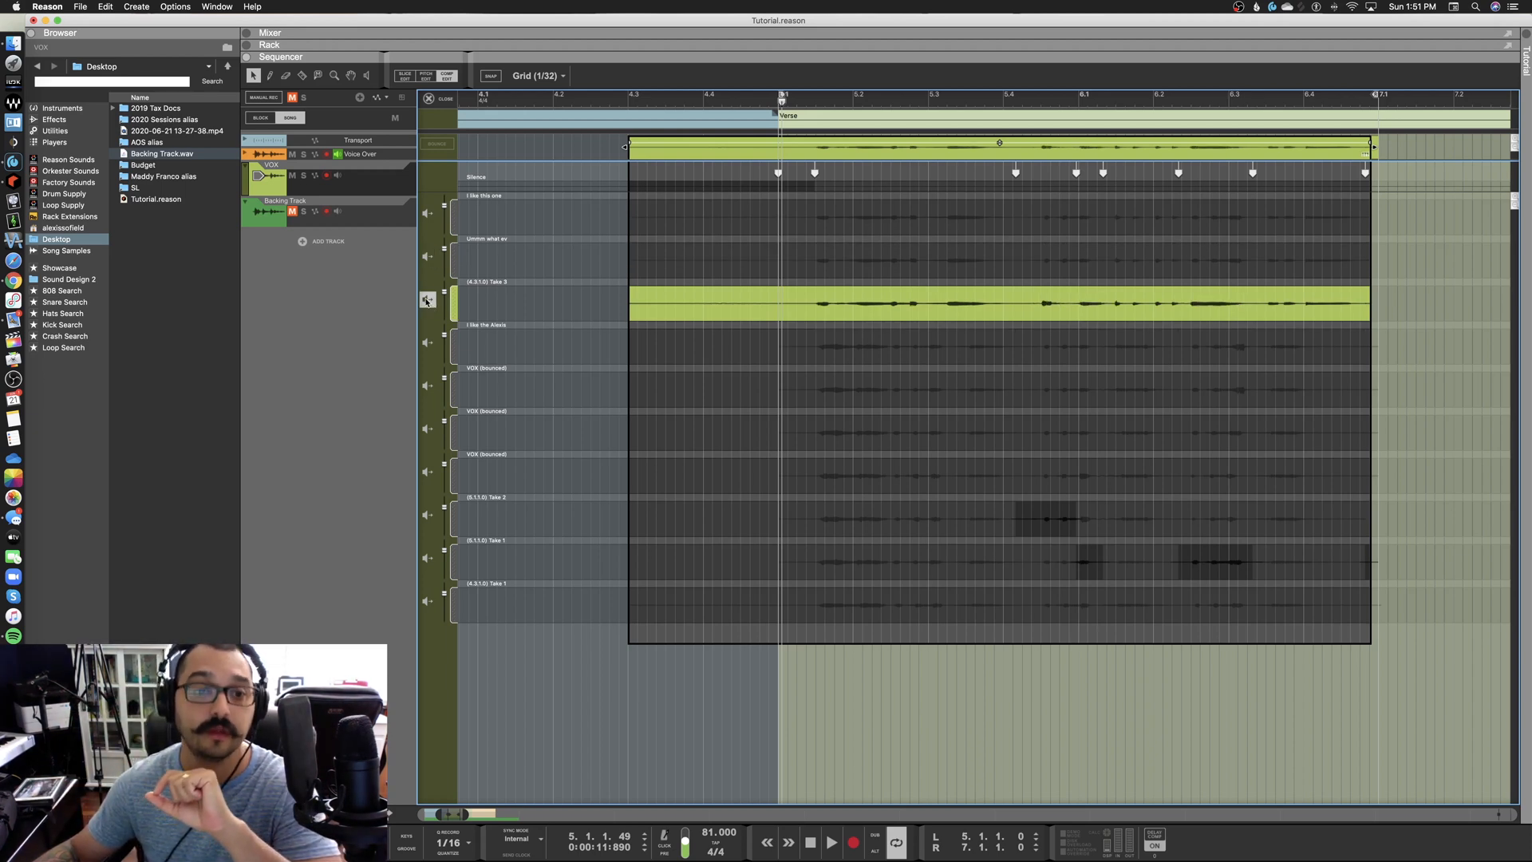
click(428, 300)
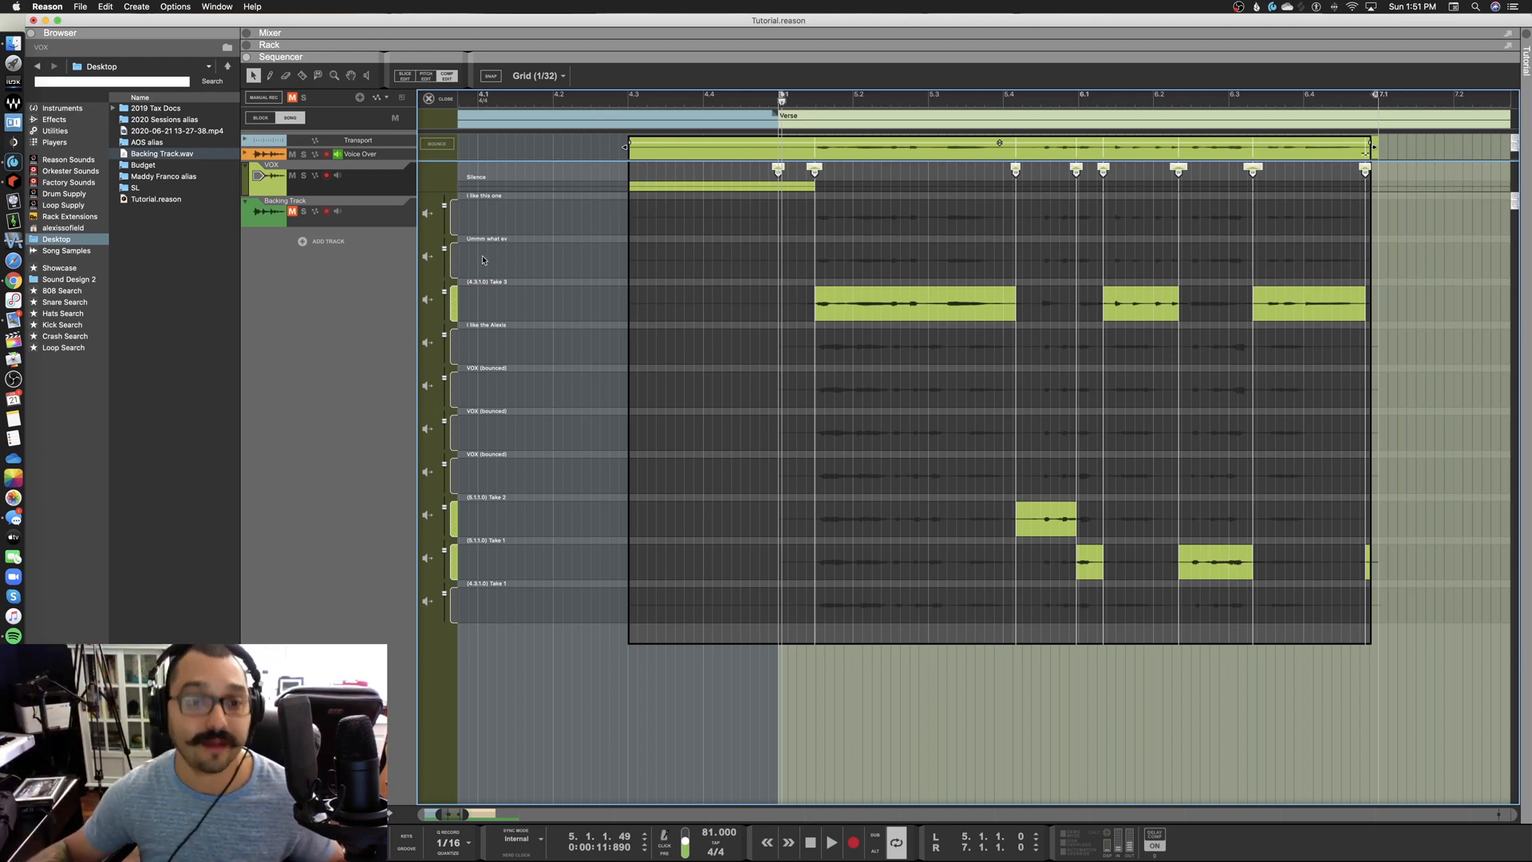
Set single-take listening to the "Ummm what ev" take and open it in Pitch Edit
click(427, 256)
click(427, 213)
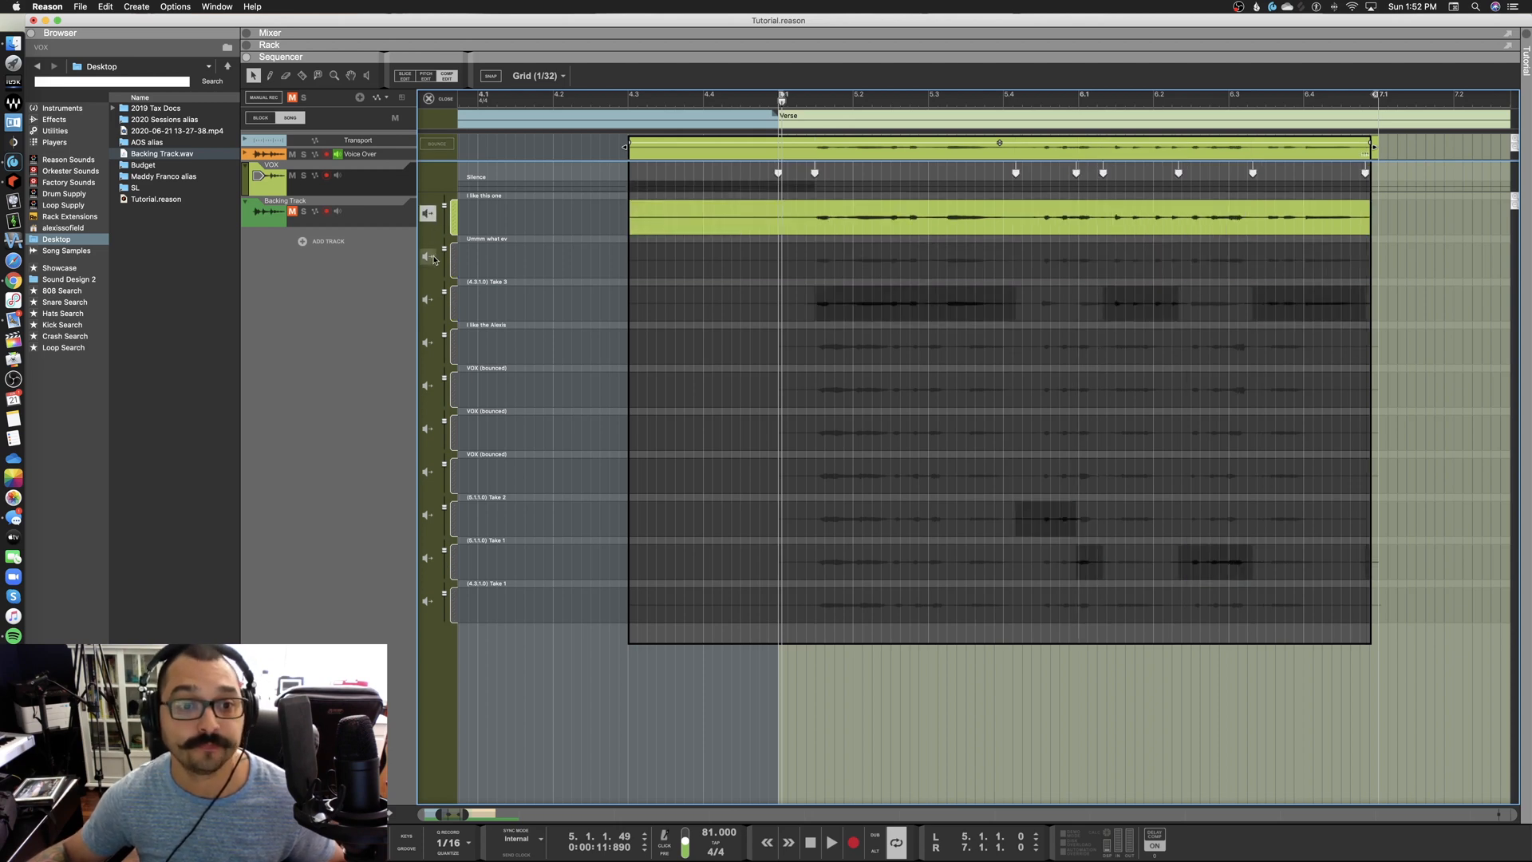
click(428, 256)
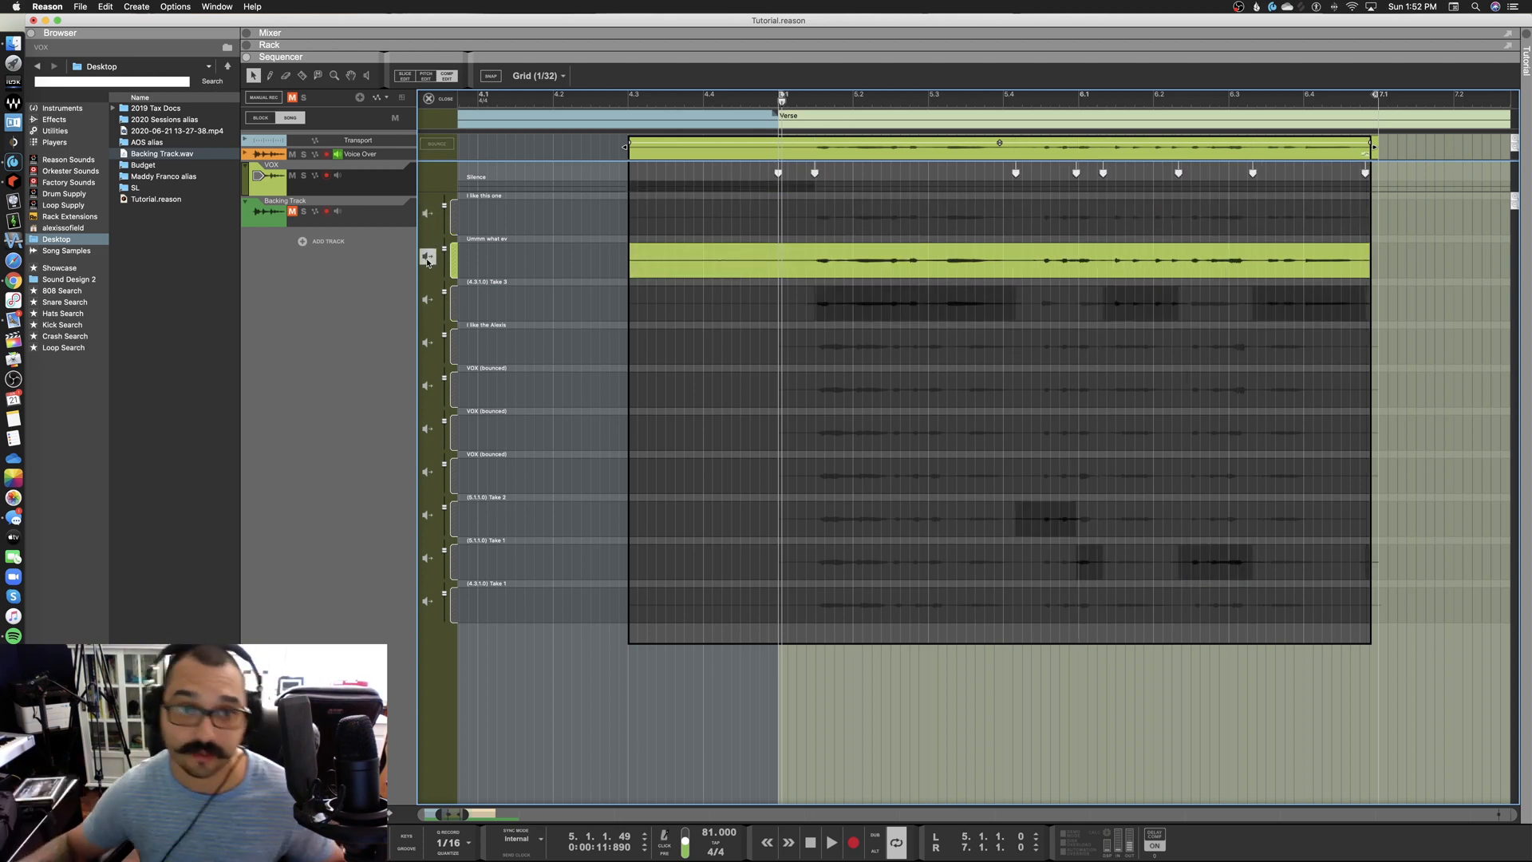
click(426, 75)
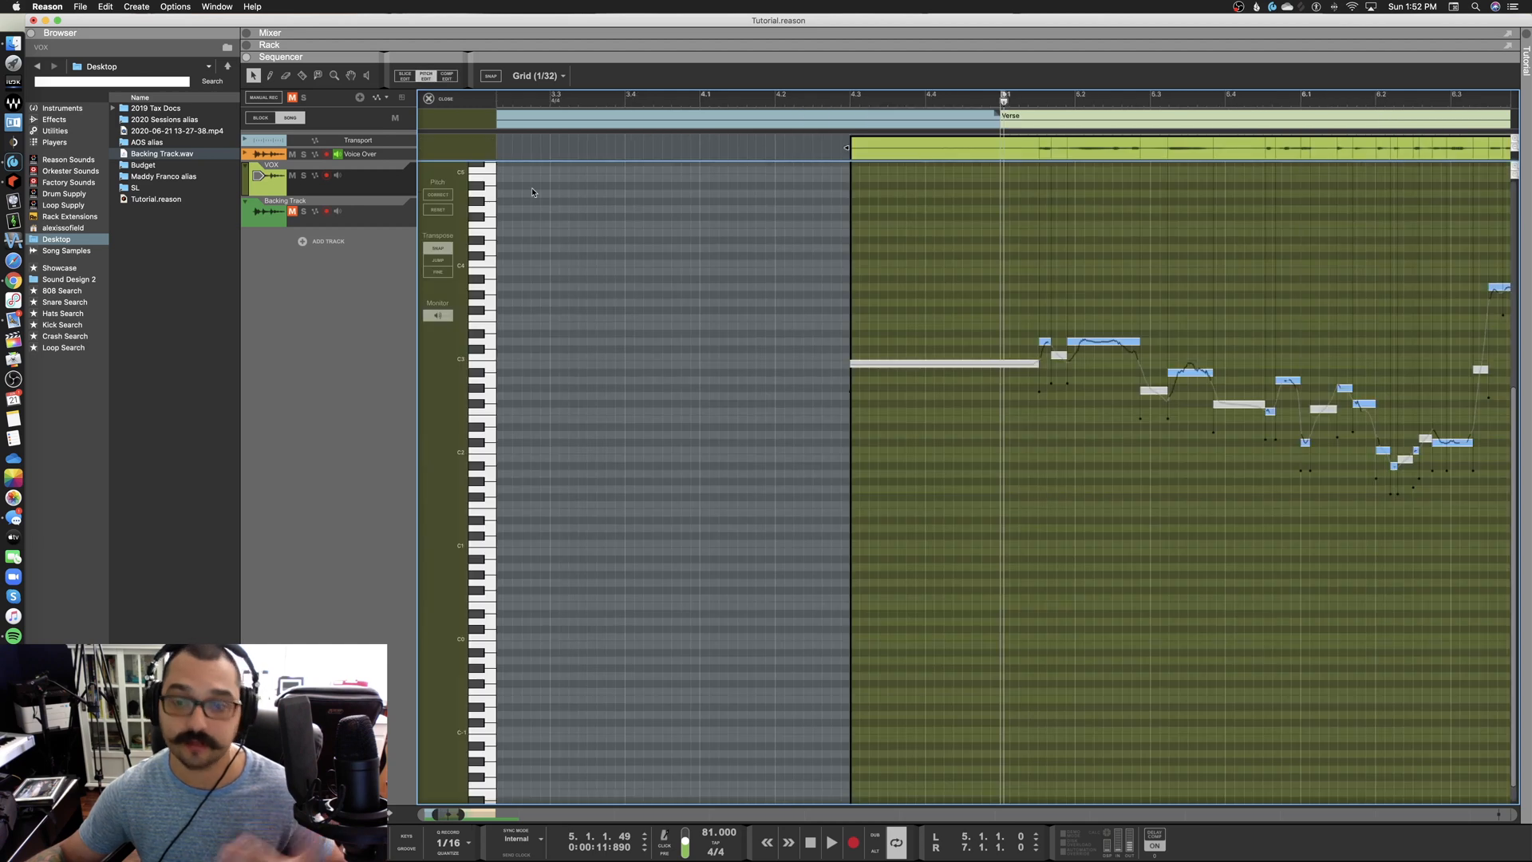